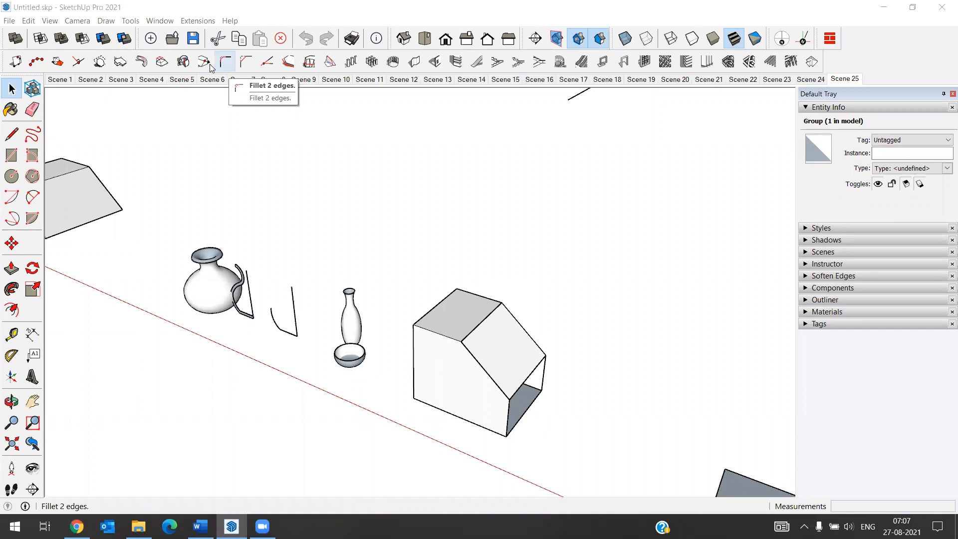
# Fillet the near left corner of the flat rectangle with a 5" radius using 1001bit Fillet
pyautogui.moveTo(173, 207); pyautogui.dragTo(441, 322, button='middle')
pyautogui.scroll(5, 506, 335)
pyautogui.scroll(3, 394, 289)
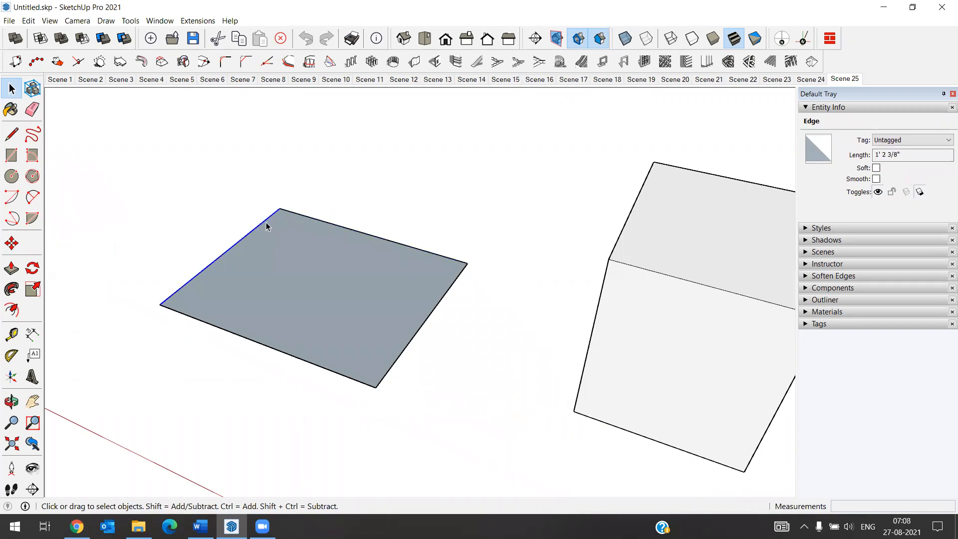
pyautogui.moveTo(322, 277); pyautogui.dragTo(265, 228, button='middle')
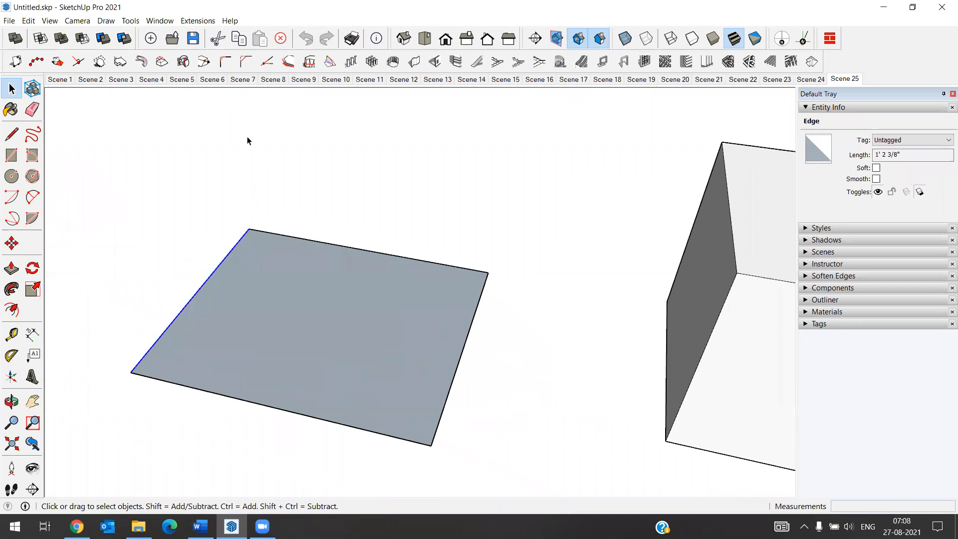
pyautogui.click(224, 62)
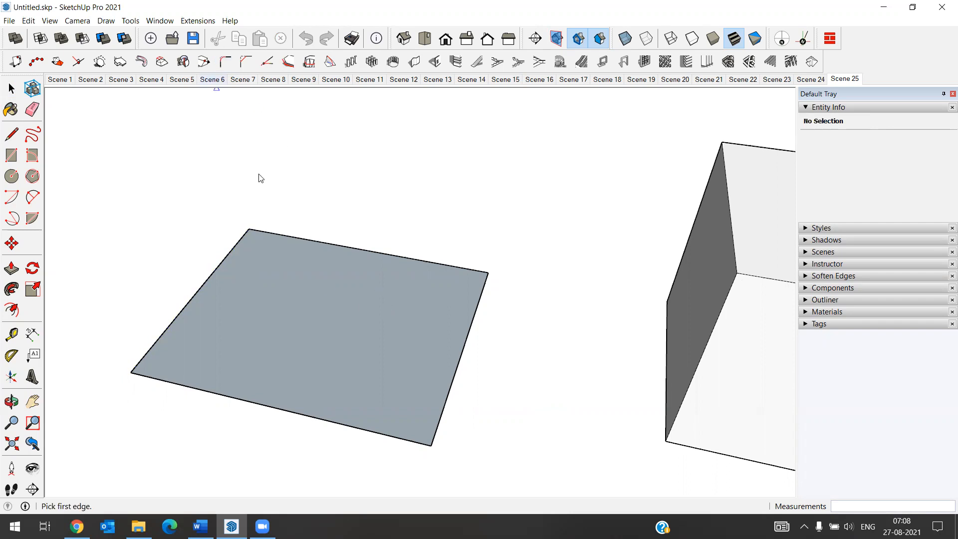
pyautogui.click(225, 64)
pyautogui.click(205, 285)
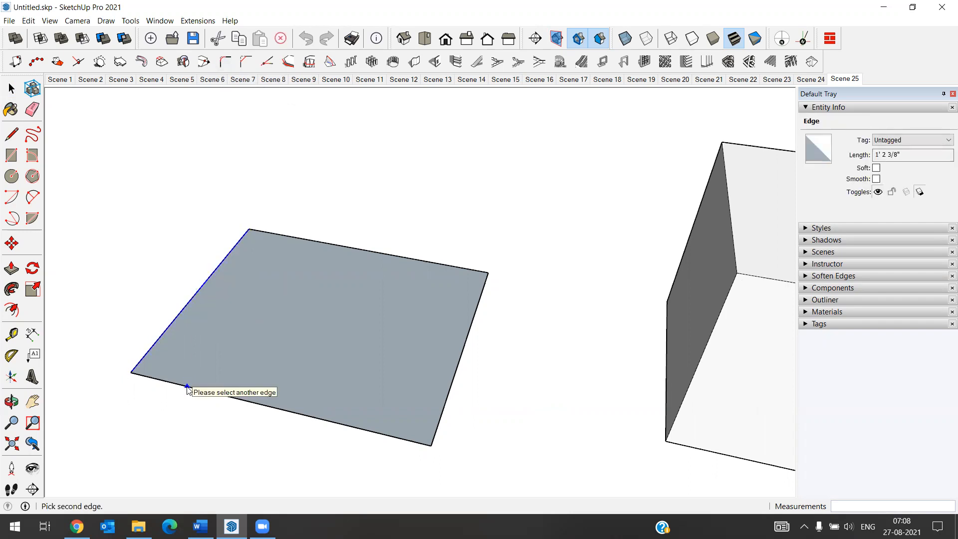
pyautogui.click(187, 388)
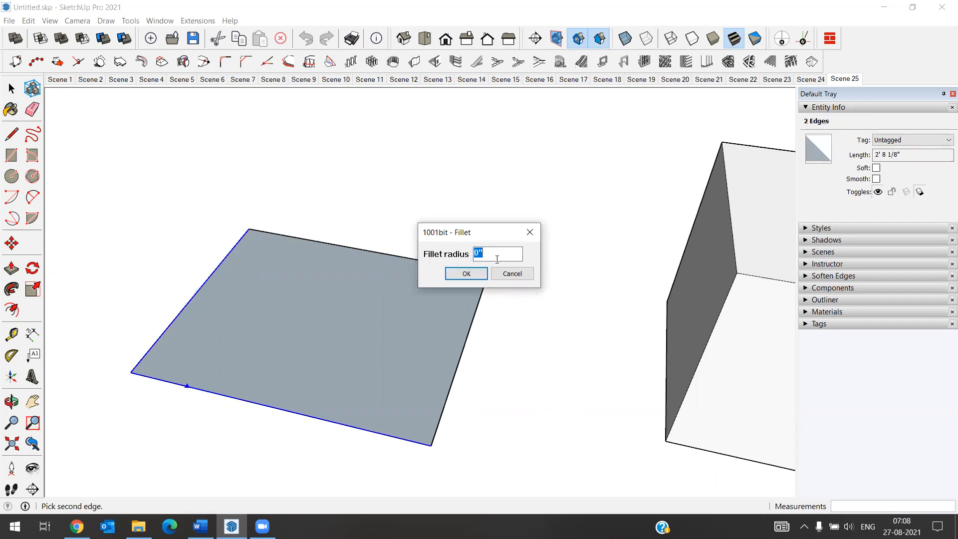
pyautogui.press('Return')
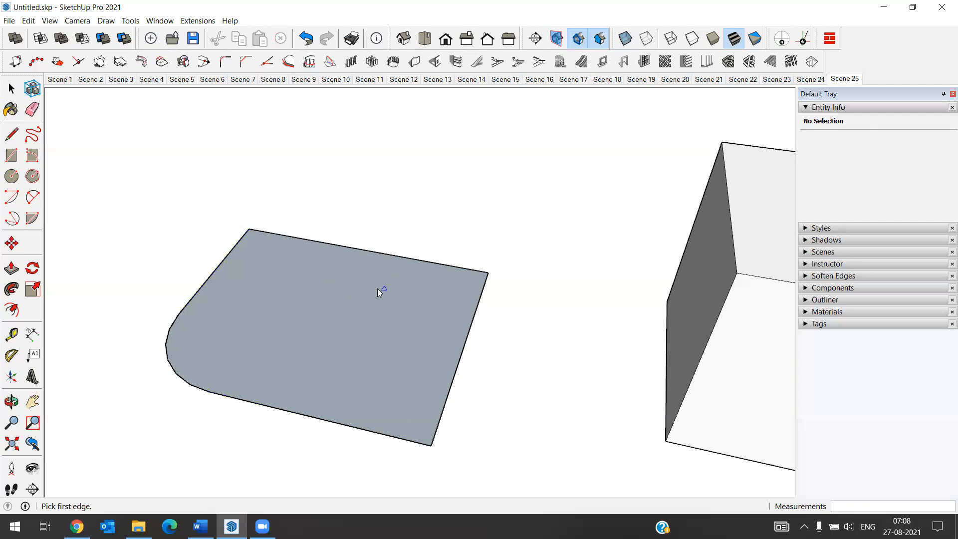
# Fillet the remaining three corners of the flat rectangle with a 5" radius
pyautogui.click(437, 264)
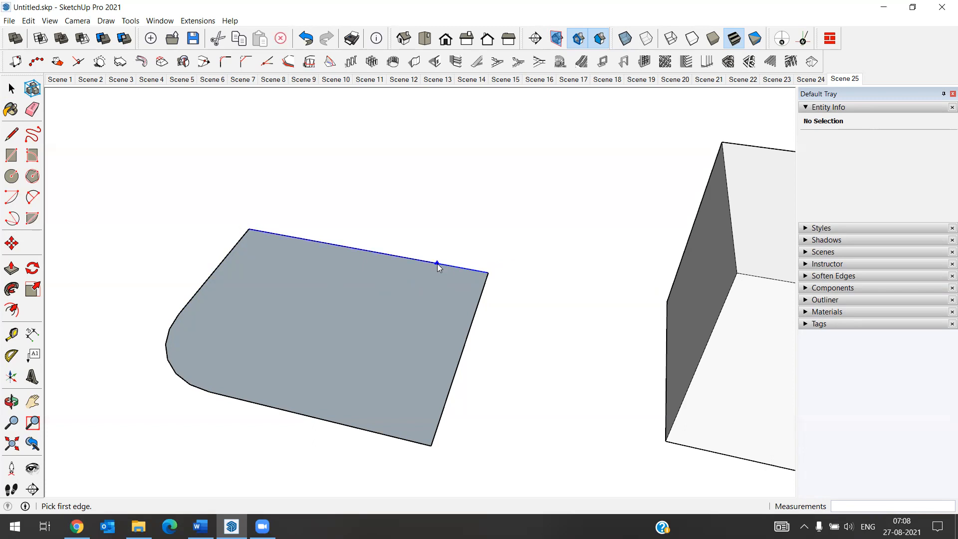
pyautogui.click(474, 315)
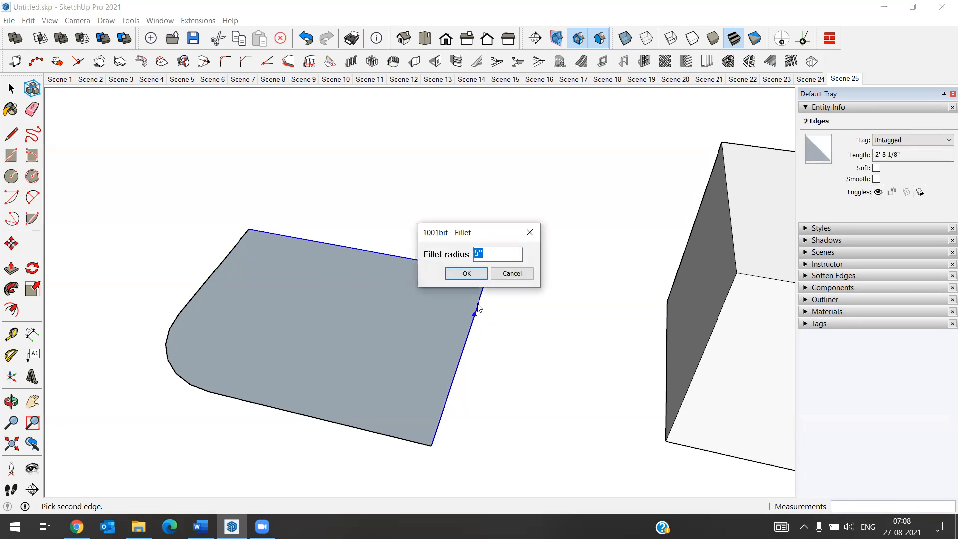
pyautogui.click(466, 273)
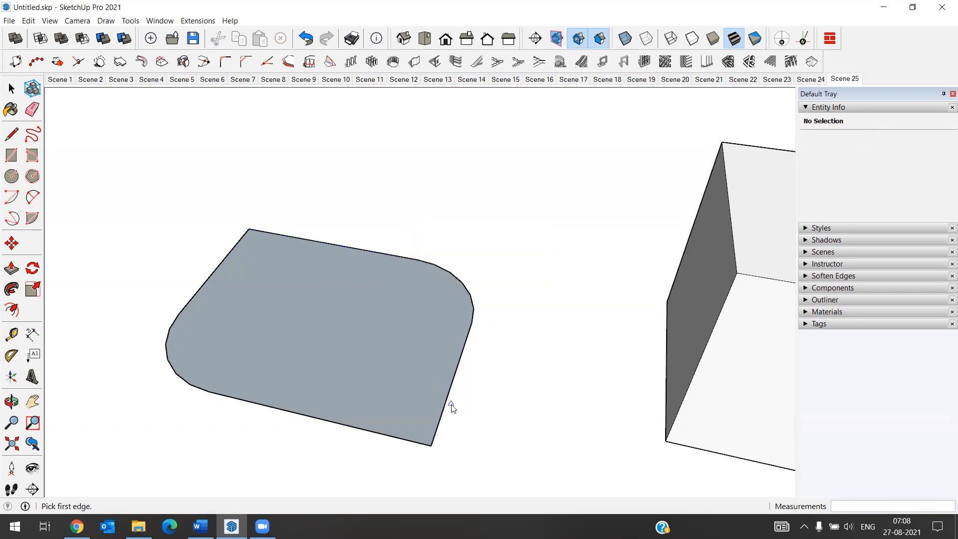
pyautogui.click(445, 405)
pyautogui.click(367, 430)
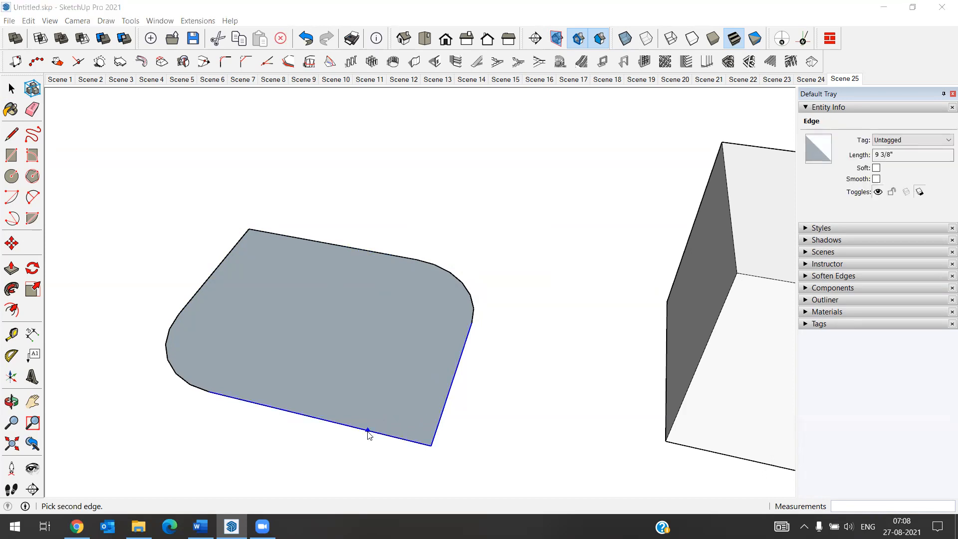
pyautogui.click(462, 274)
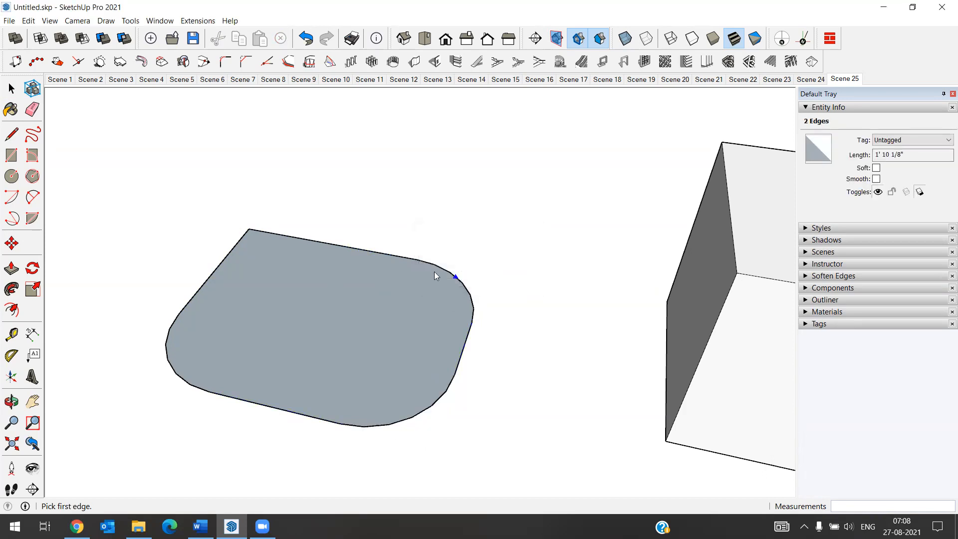
pyautogui.click(280, 235)
pyautogui.click(223, 259)
pyautogui.click(461, 273)
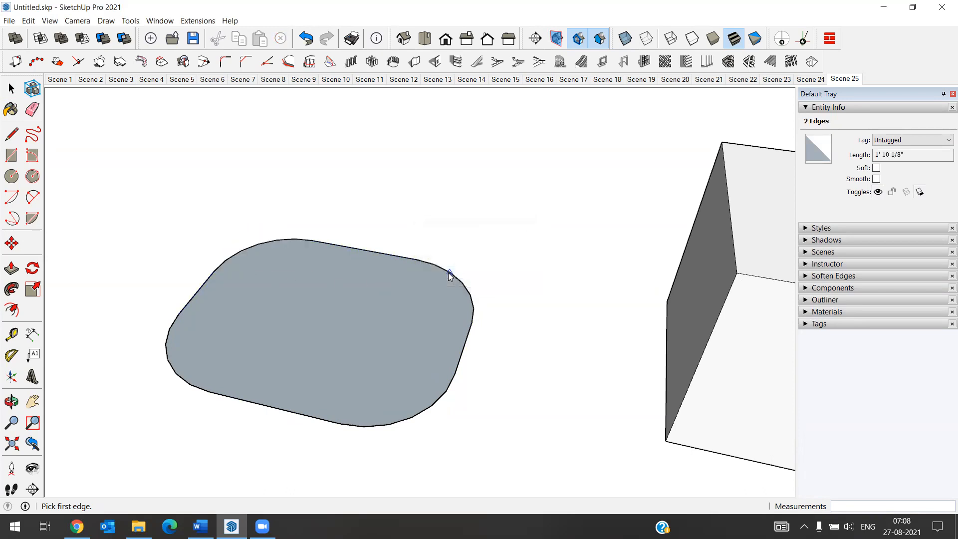
# Try to fillet the upper right corner of the cube's front face with a 5" radius
pyautogui.scroll(-3, 130, 221)
pyautogui.scroll(4, 394, 276)
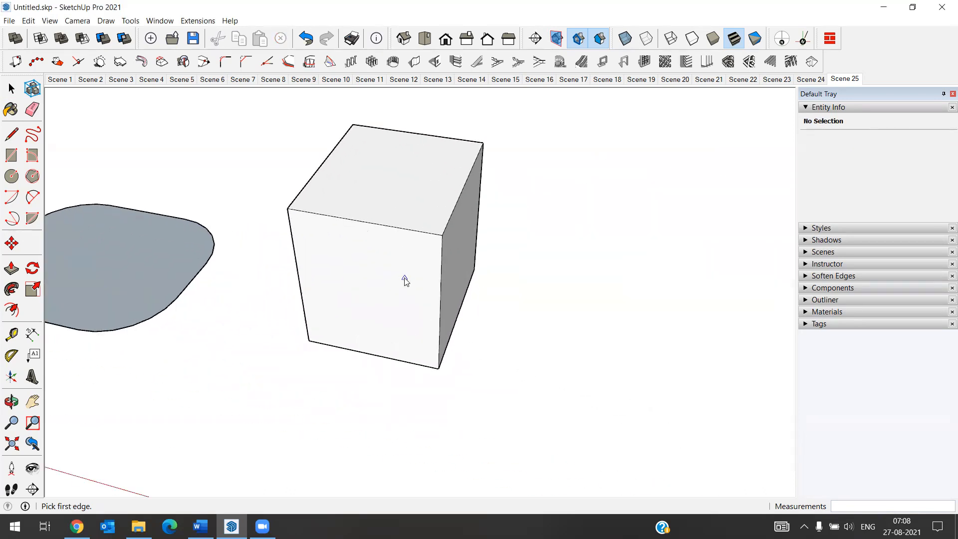
pyautogui.click(12, 88)
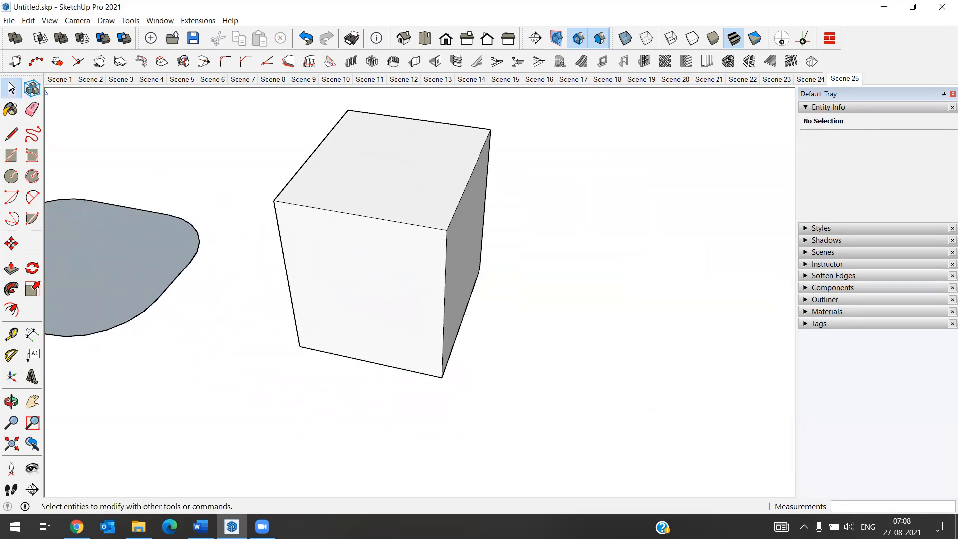
pyautogui.click(342, 261)
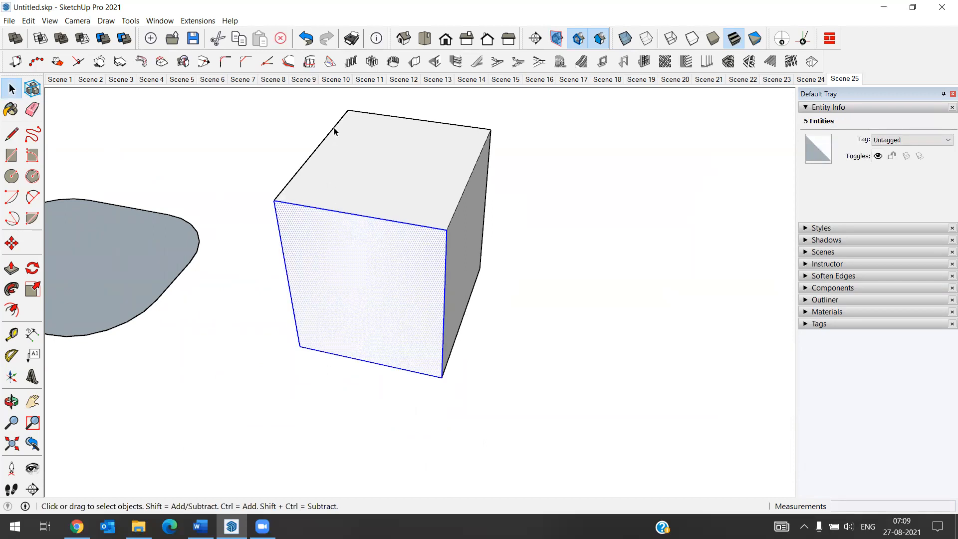
pyautogui.click(225, 61)
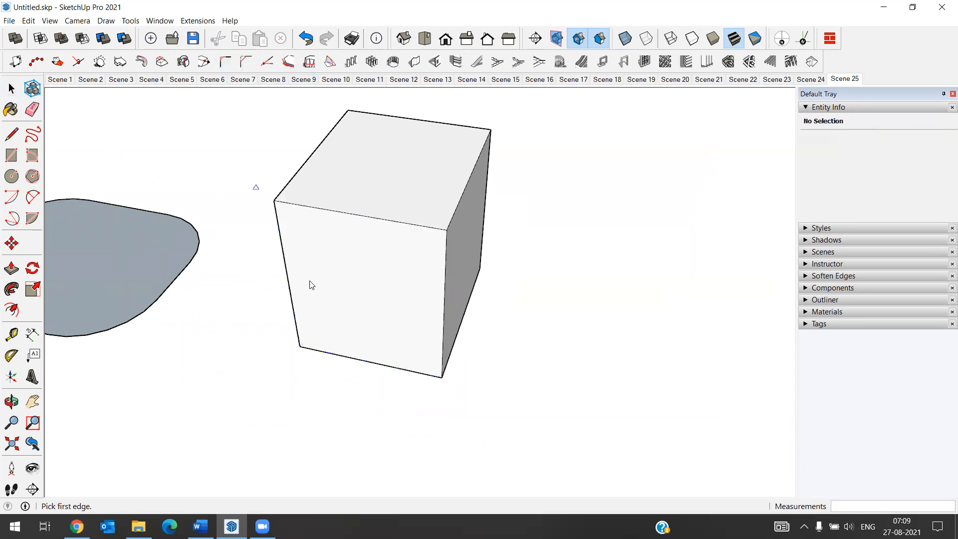
pyautogui.click(327, 210)
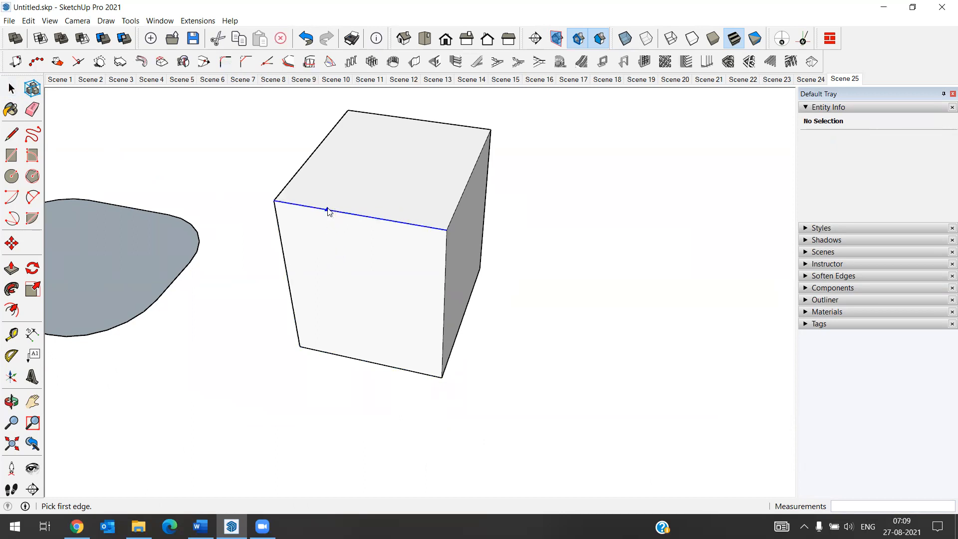
pyautogui.click(446, 263)
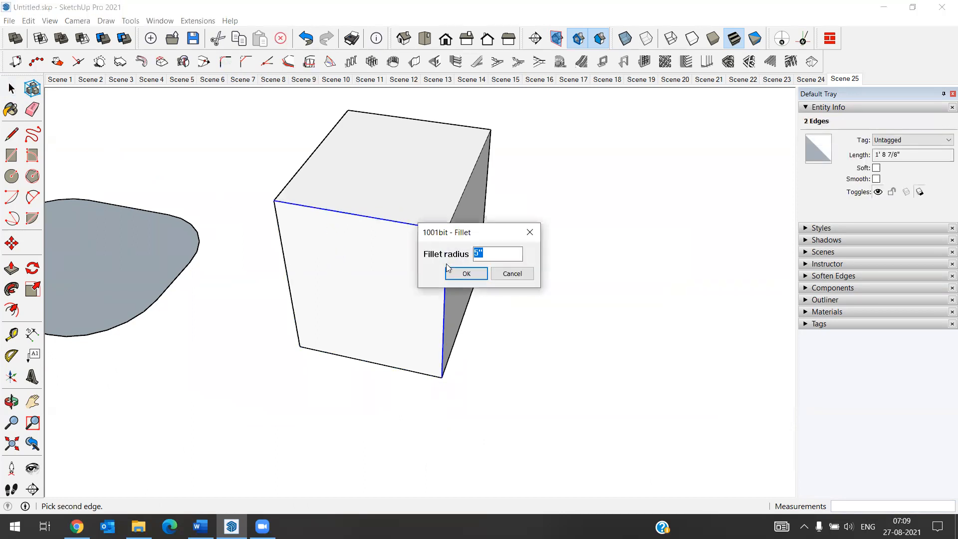
pyautogui.click(464, 273)
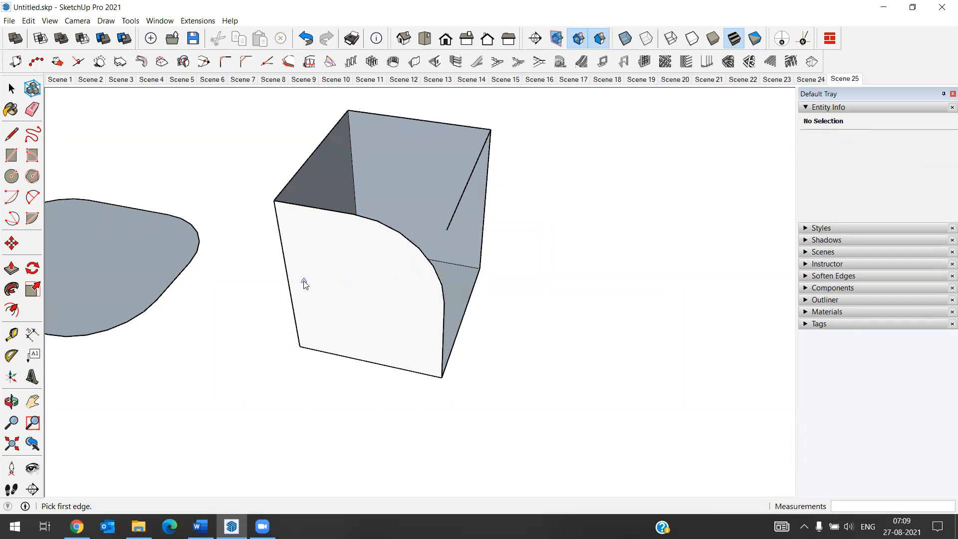
# Undo the 5" corner fillet on the cube to restore its faces
pyautogui.hotkey('ctrl', 'z')
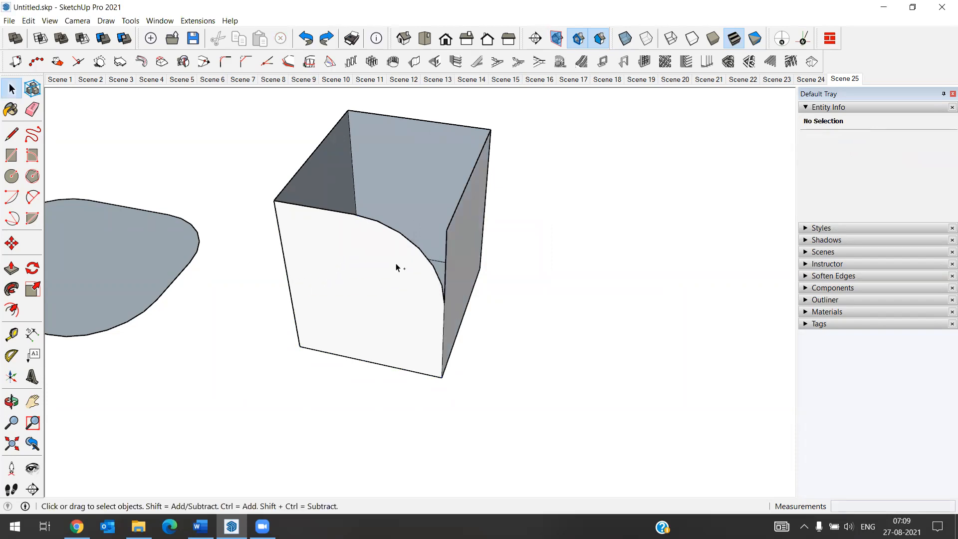
pyautogui.hotkey('ctrl', 'z')
pyautogui.hotkey('ctrl', 'z')
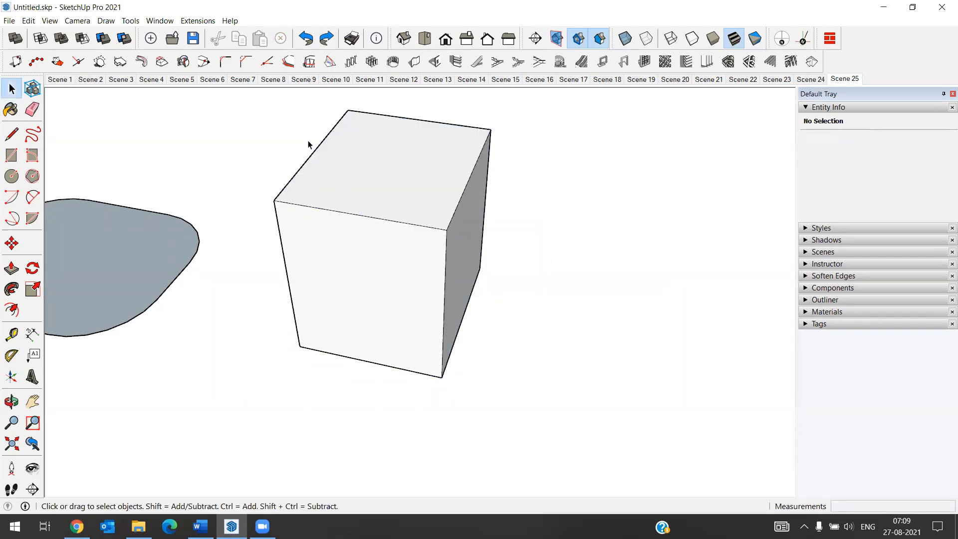
# Fillet the upper right corner of the cube's front face with a 2" radius
pyautogui.click(225, 62)
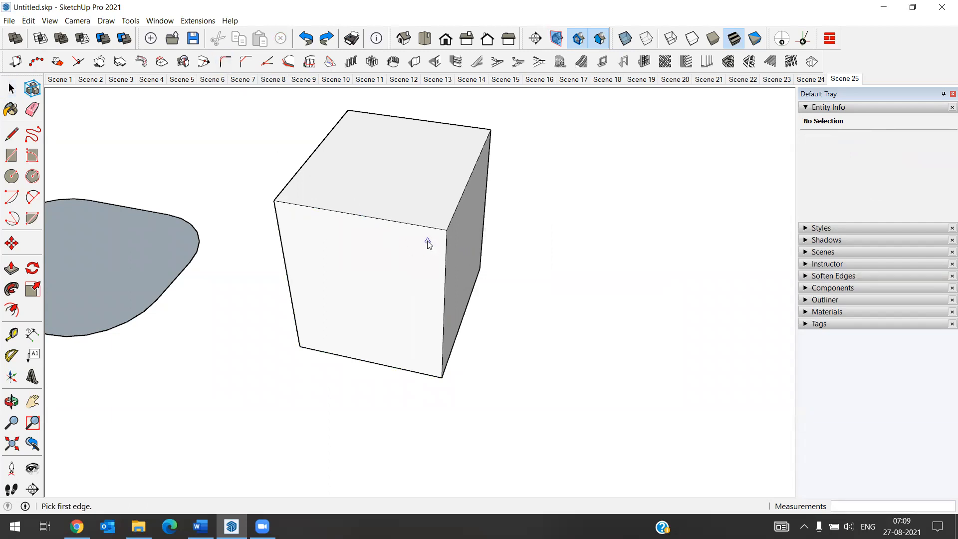
pyautogui.click(427, 227)
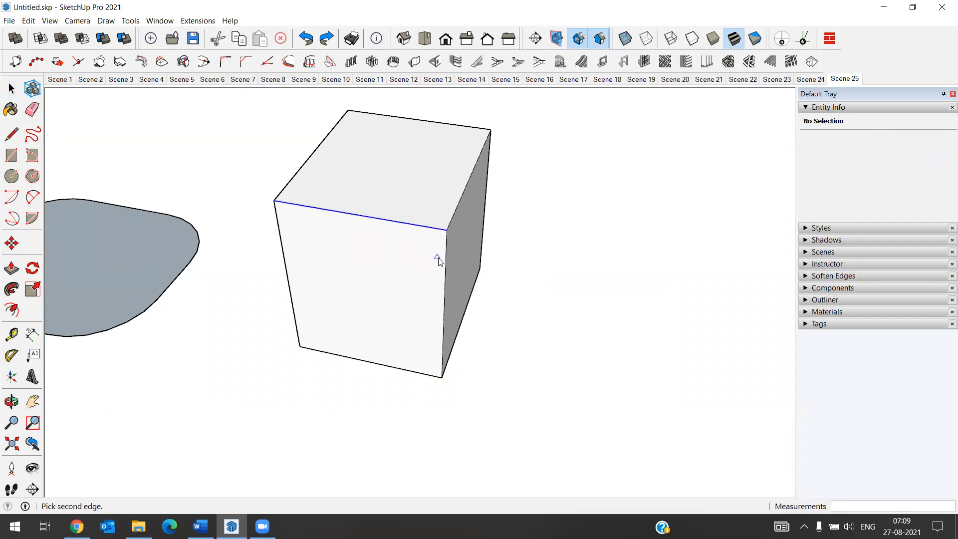
pyautogui.click(445, 268)
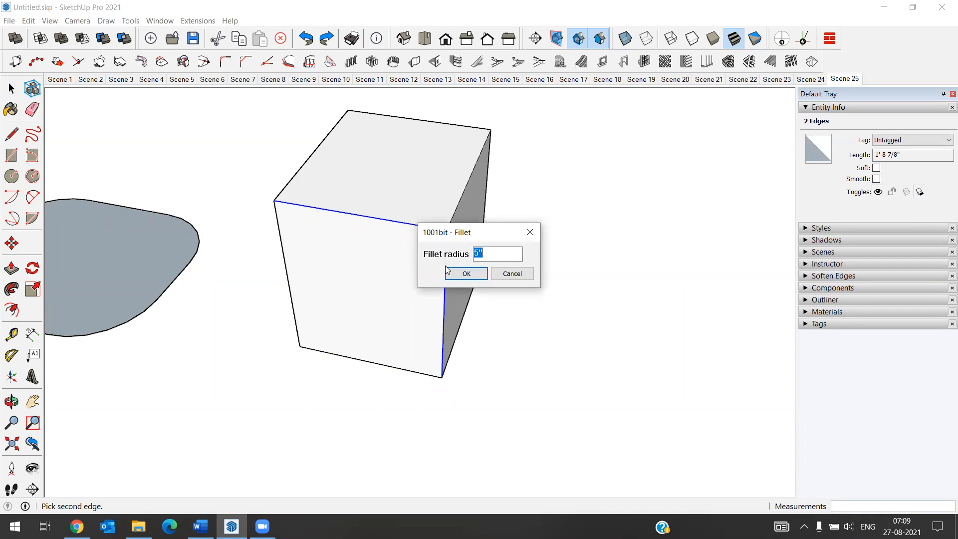
pyautogui.click(446, 268)
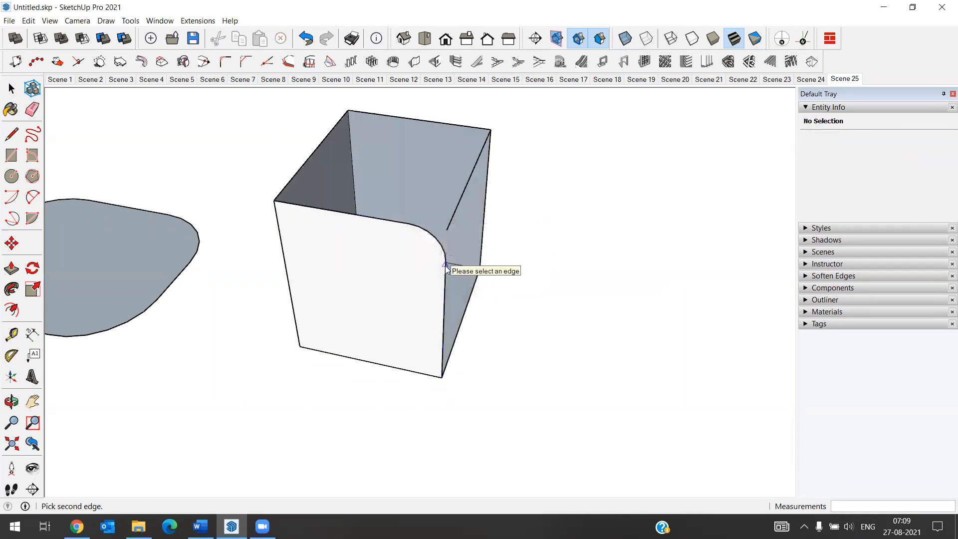
# Fillet both upper corners of the cube's right side with a 2" radius, from the front edge to the rear edge
pyautogui.moveTo(522, 259); pyautogui.dragTo(327, 205, button='middle')
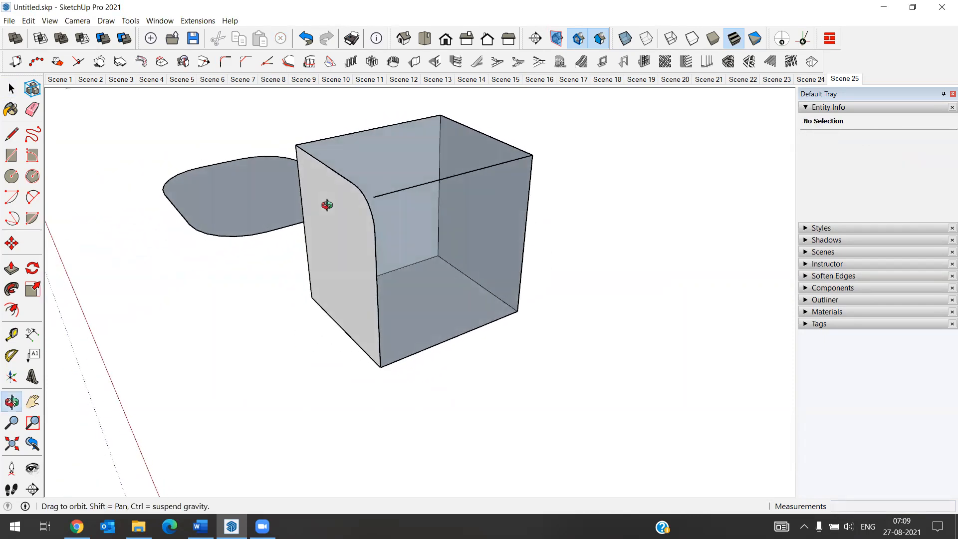
pyautogui.scroll(3, 373, 187)
pyautogui.click(375, 259)
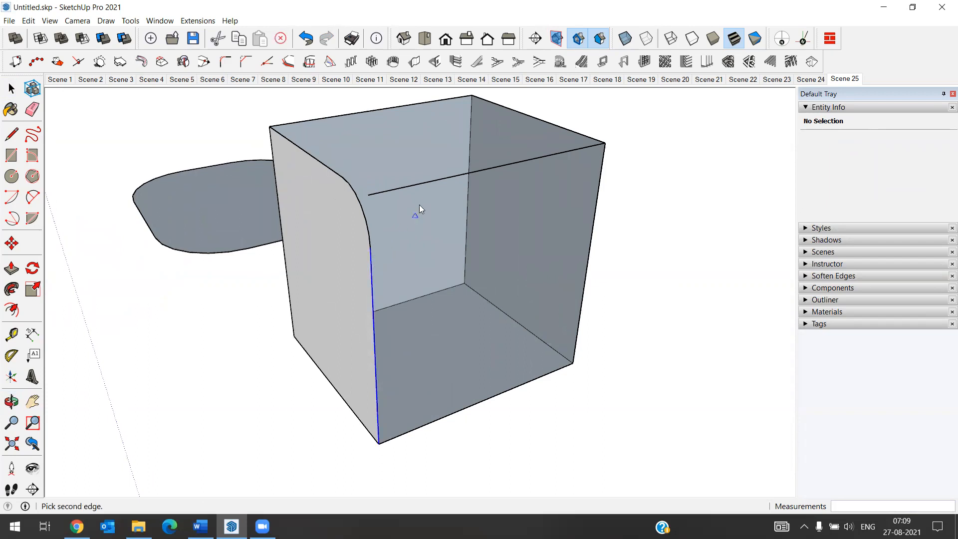
pyautogui.click(419, 185)
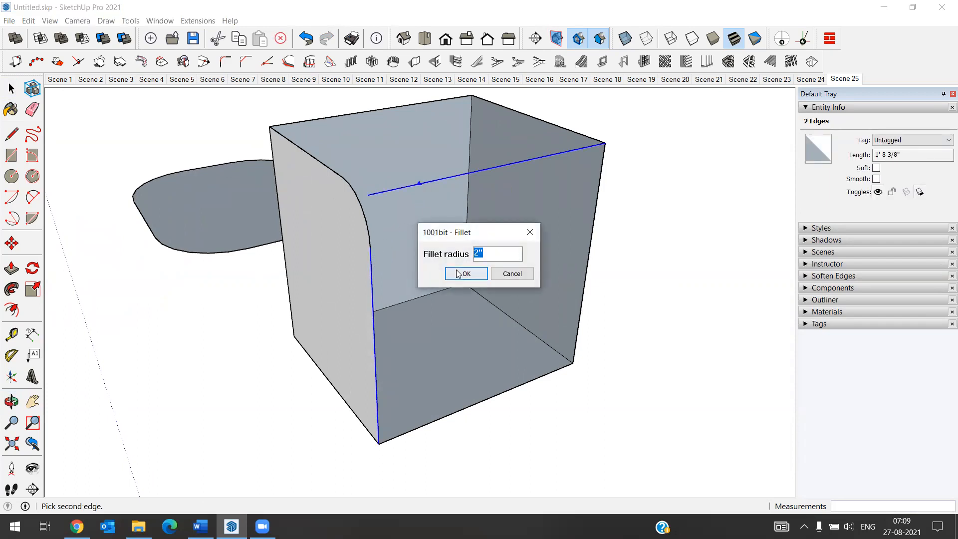
pyautogui.click(456, 269)
pyautogui.moveTo(439, 239); pyautogui.dragTo(235, 250, button='middle')
pyautogui.click(422, 246)
pyautogui.click(411, 189)
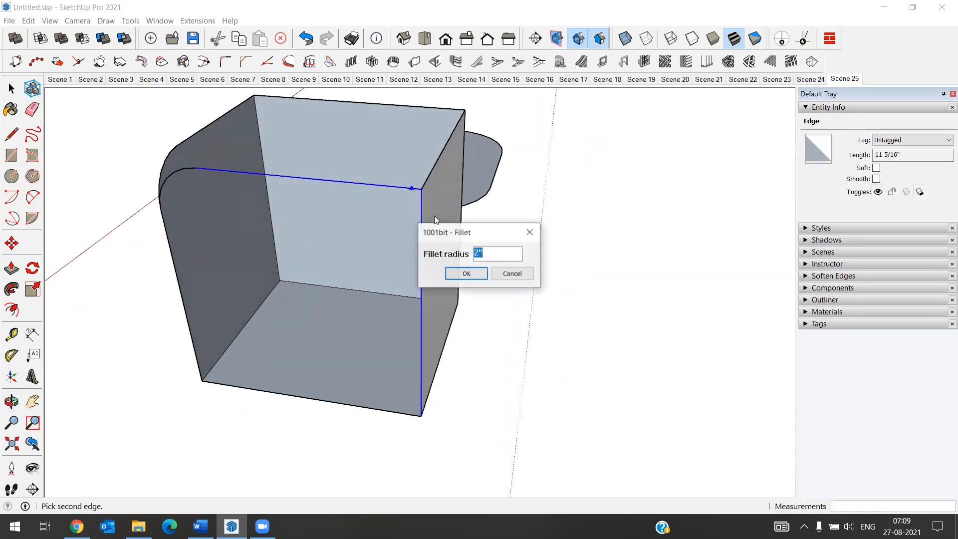
pyautogui.click(466, 274)
# Fillet both upper corners of the cube's back side with a 2" radius
pyautogui.moveTo(470, 256); pyautogui.dragTo(316, 258, button='middle')
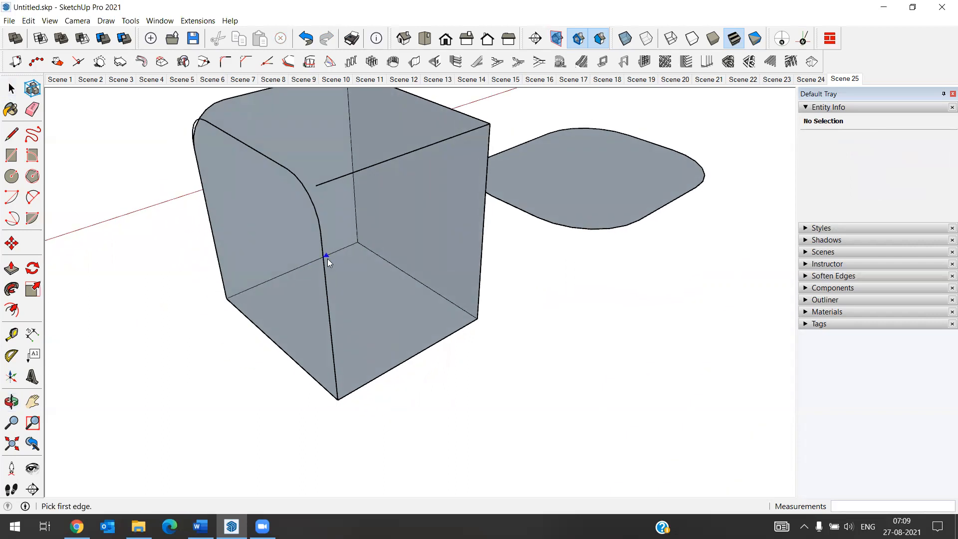
pyautogui.click(323, 269)
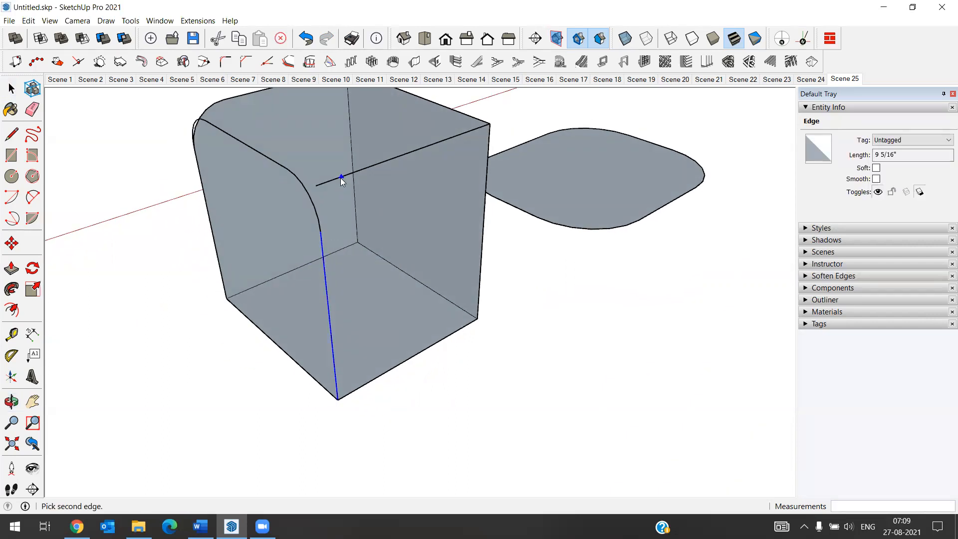
pyautogui.click(340, 178)
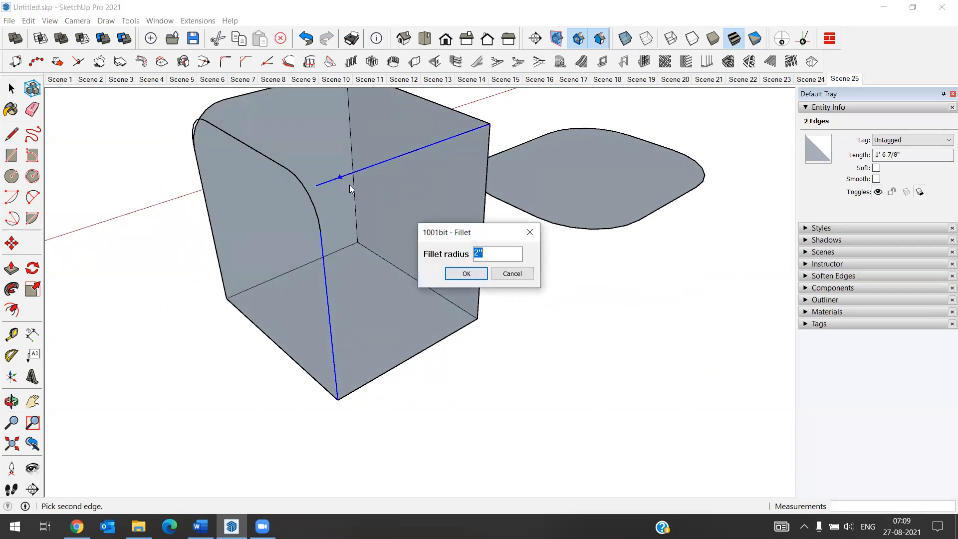
pyautogui.click(464, 274)
pyautogui.moveTo(555, 270); pyautogui.dragTo(307, 260, button='middle')
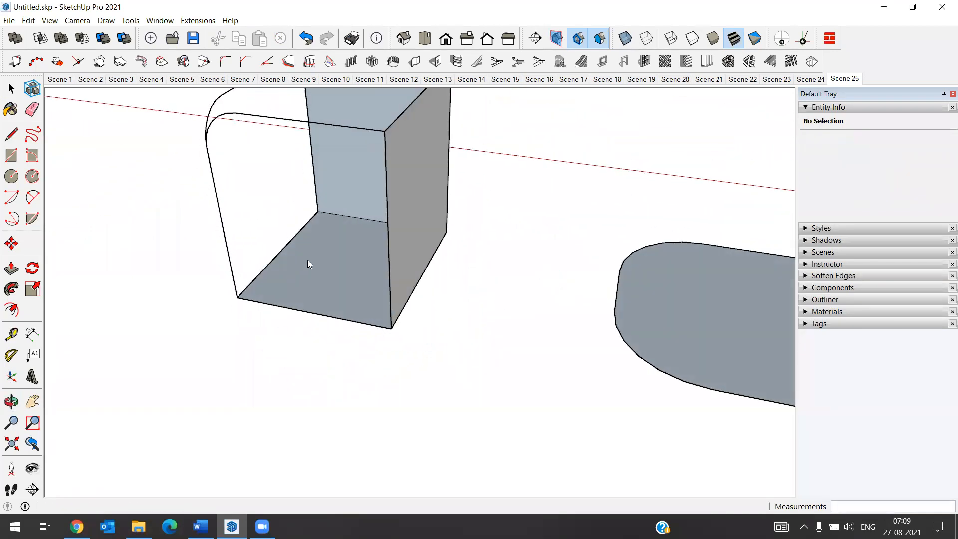
pyautogui.click(387, 214)
pyautogui.click(372, 130)
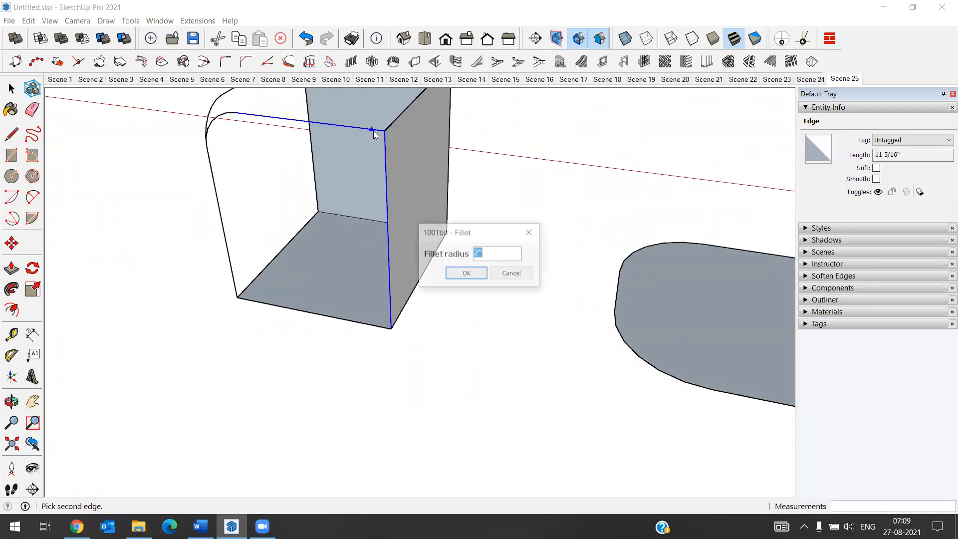
pyautogui.click(466, 274)
pyautogui.scroll(-3, 412, 365)
pyautogui.moveTo(402, 318); pyautogui.dragTo(297, 274, button='middle')
pyautogui.scroll(4, 383, 187)
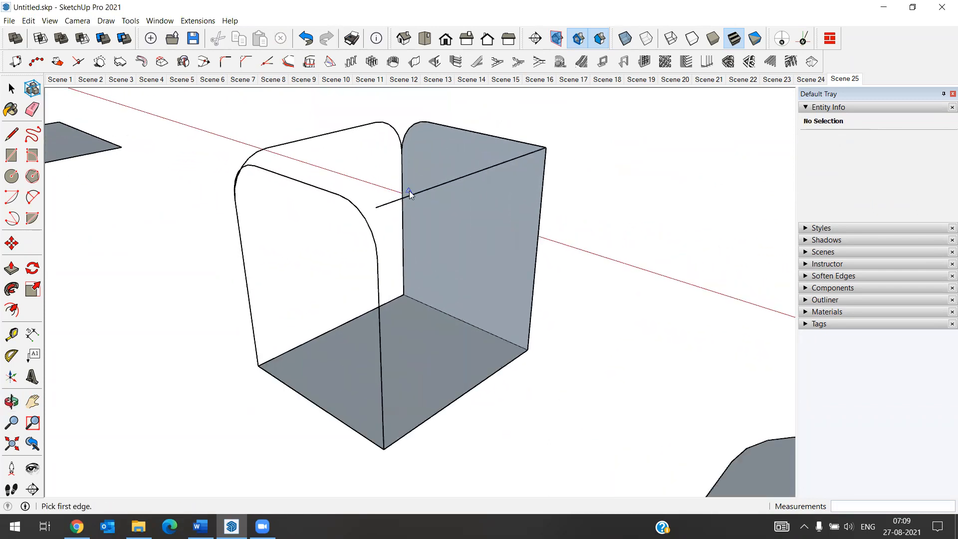
# Fillet the near upper corner of the cube's remaining open side with the current radius, using its top and vertical edges
pyautogui.click(410, 195)
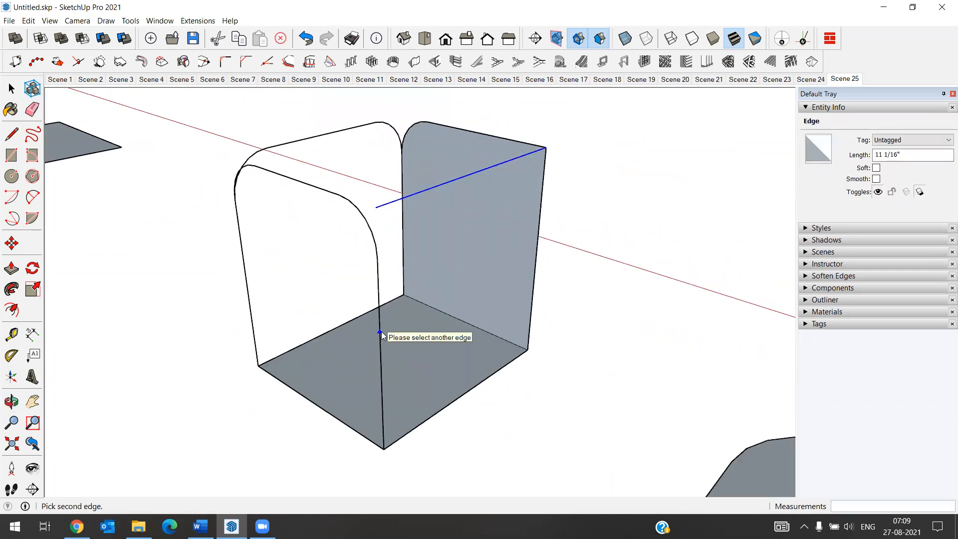
pyautogui.click(383, 331)
pyautogui.click(451, 274)
pyautogui.moveTo(446, 274); pyautogui.dragTo(567, 262, button='middle')
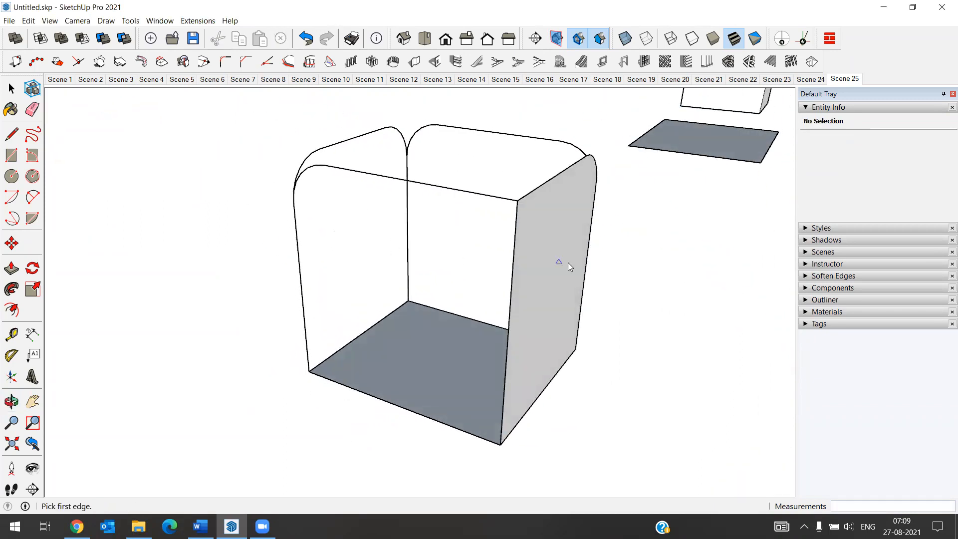
# Fillet the unrounded upper corner of the cube's shaded side with the current radius
pyautogui.click(513, 261)
pyautogui.click(539, 195)
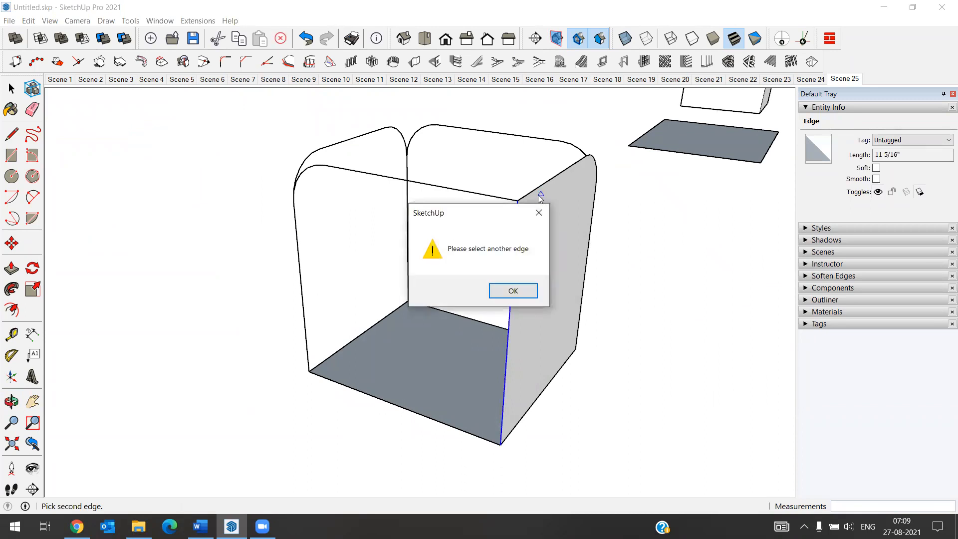
pyautogui.click(524, 292)
pyautogui.click(540, 184)
pyautogui.click(483, 273)
# Fillet the last square upper corner of the cube's open front side, beside the shaded side, with the current radius
pyautogui.click(514, 260)
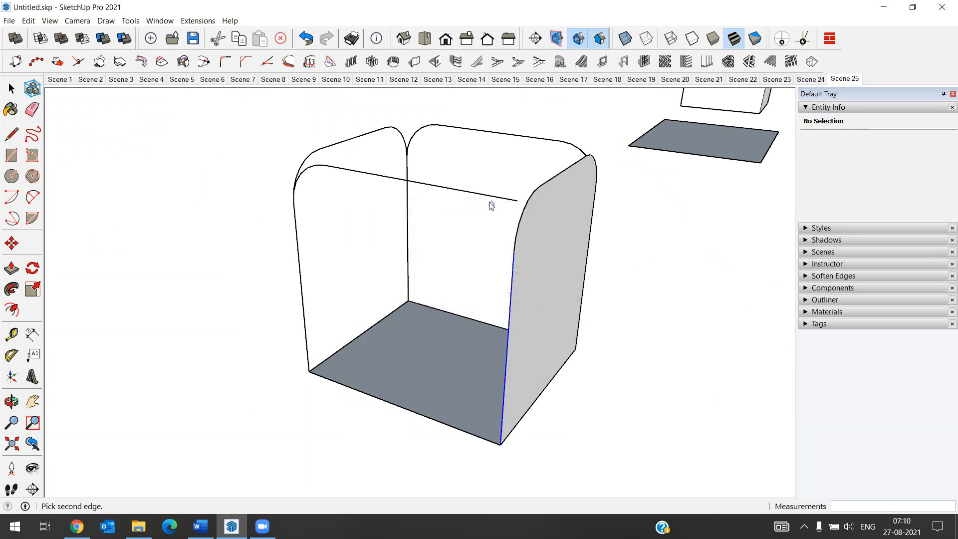
pyautogui.click(489, 196)
pyautogui.click(463, 275)
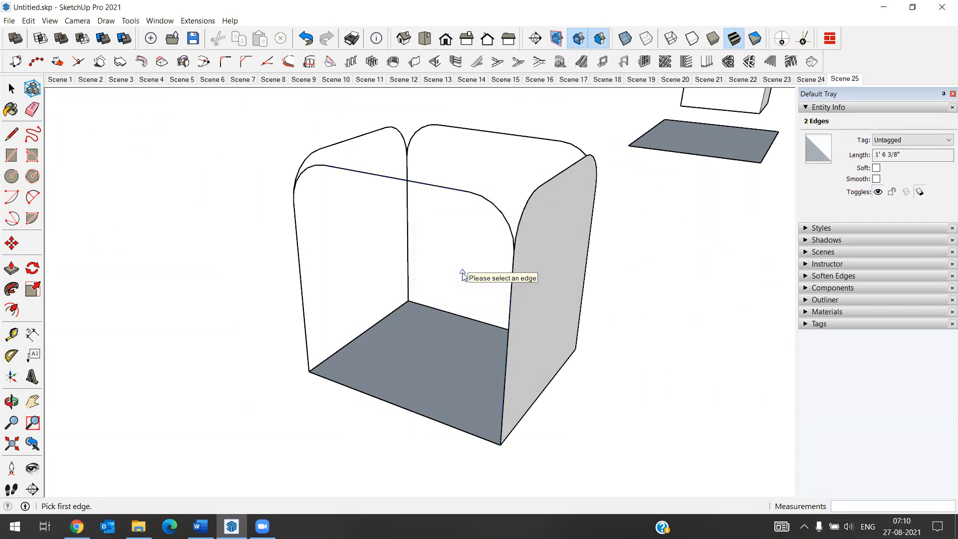
# Restore the missing front face by drawing a line from its bottom edge to its top edge, and delete the dividing line
pyautogui.moveTo(513, 312); pyautogui.dragTo(154, 166, button='middle')
pyautogui.click(15, 91)
pyautogui.middleClick(342, 303)
pyautogui.scroll(5, 342, 304)
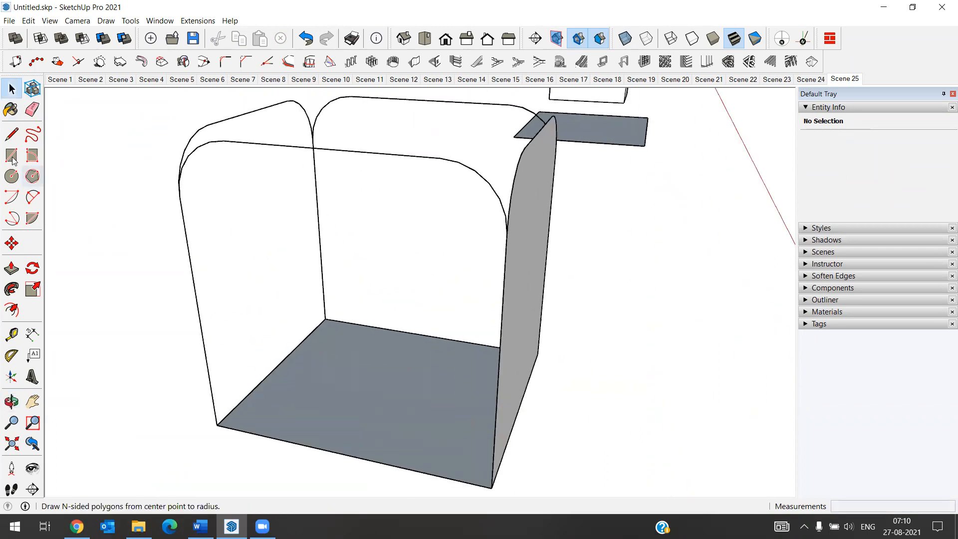
pyautogui.click(12, 134)
pyautogui.click(293, 441)
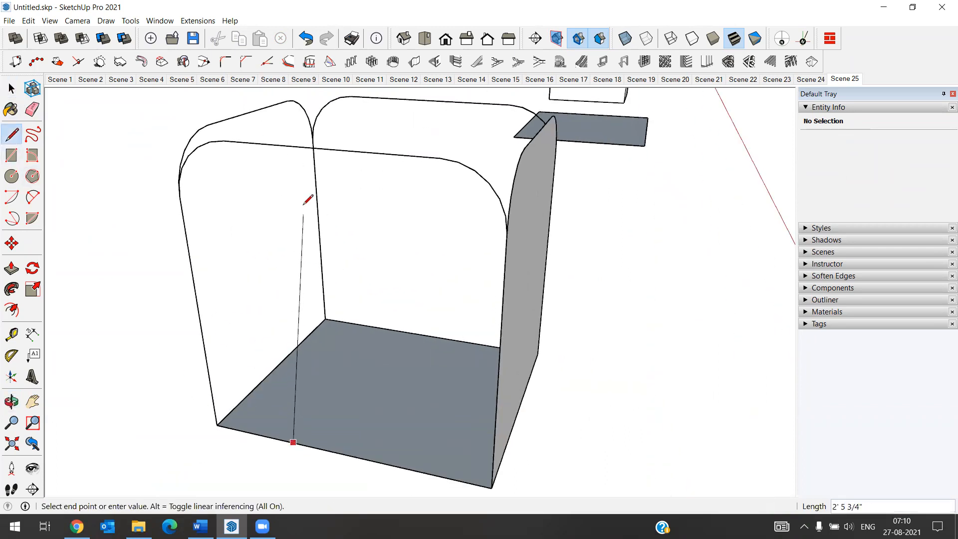
pyautogui.click(305, 146)
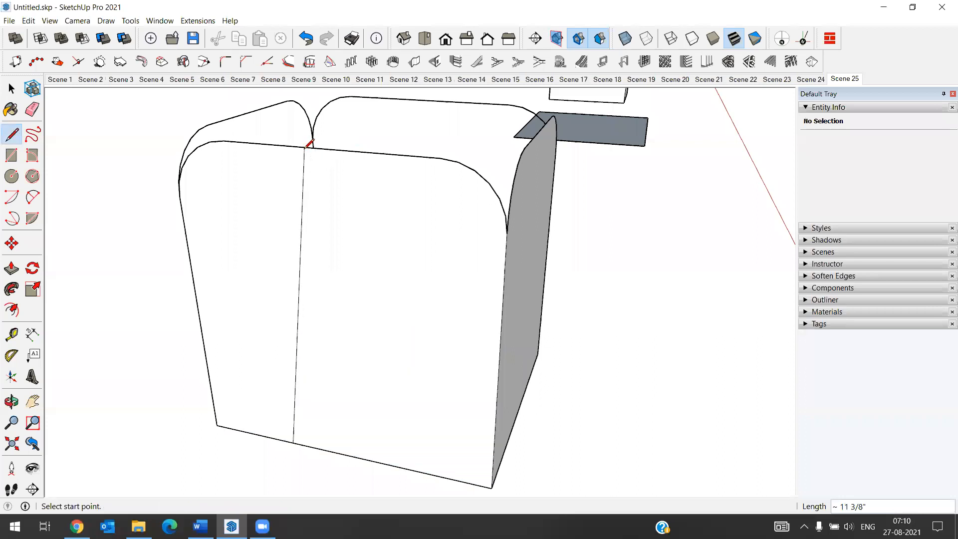
pyautogui.press('space')
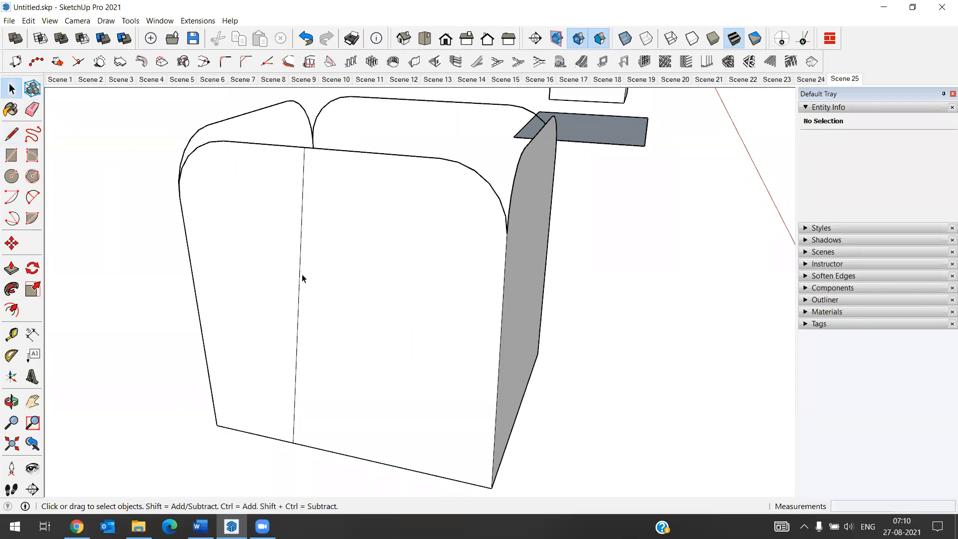
pyautogui.click(301, 274)
pyautogui.press('Delete')
# Rebuild the second missing side face with a line between its bottom and top edges, and erase that helper line
pyautogui.moveTo(301, 273); pyautogui.dragTo(635, 338, button='middle')
pyautogui.moveTo(316, 327); pyautogui.dragTo(372, 382, button='middle')
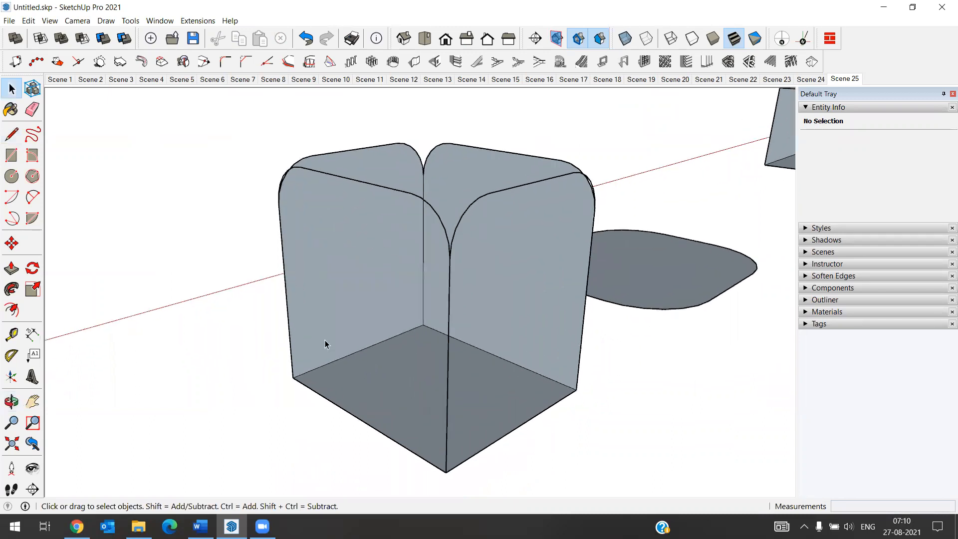
pyautogui.click(11, 134)
pyautogui.click(344, 409)
pyautogui.click(368, 183)
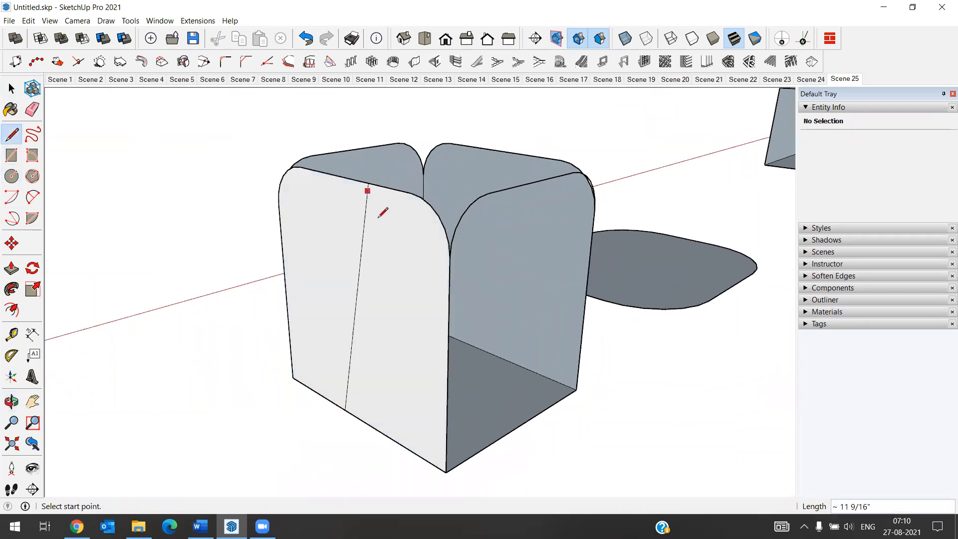
pyautogui.click(11, 89)
pyautogui.click(356, 303)
pyautogui.press('Delete')
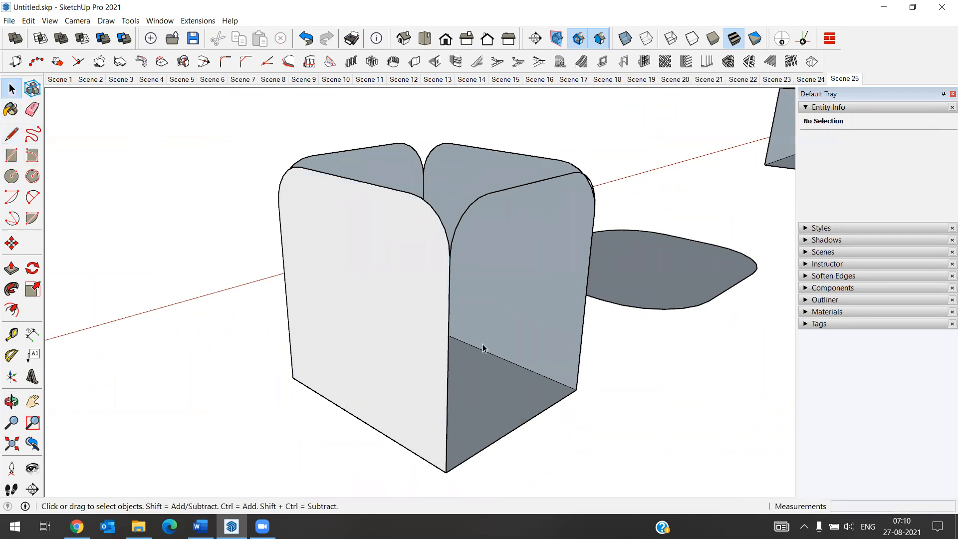
# Close the last open side of the rounded cube with a bottom-to-top line, and remove the line from the new face
pyautogui.click(12, 133)
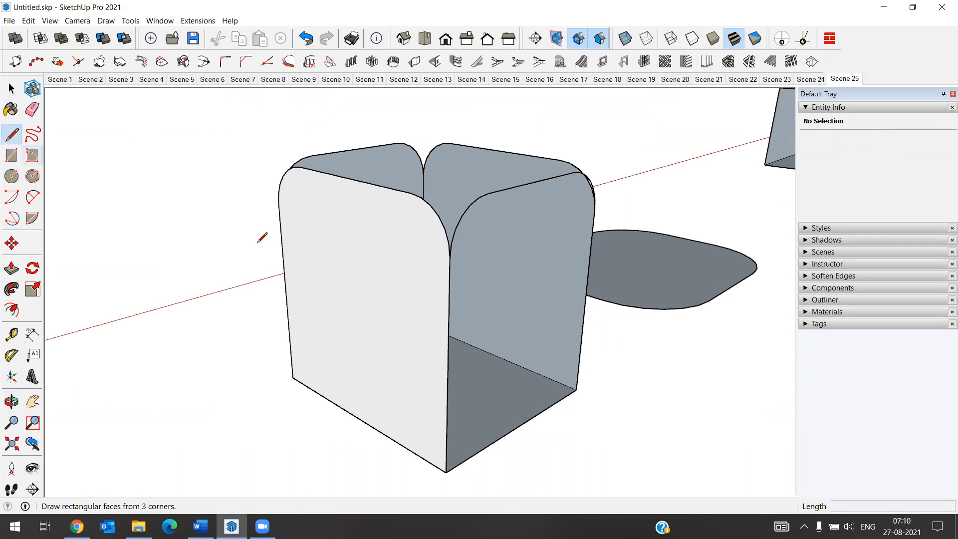
pyautogui.click(500, 436)
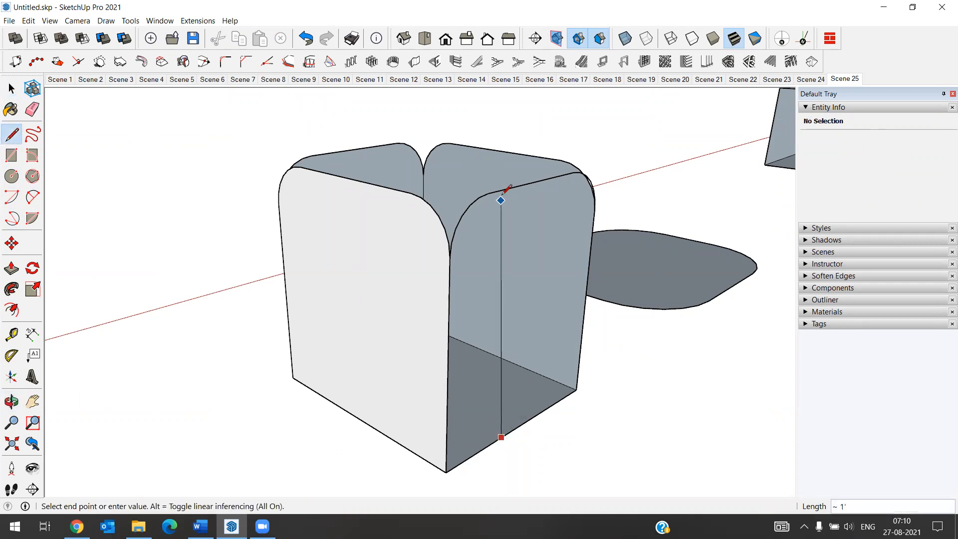
pyautogui.click(506, 185)
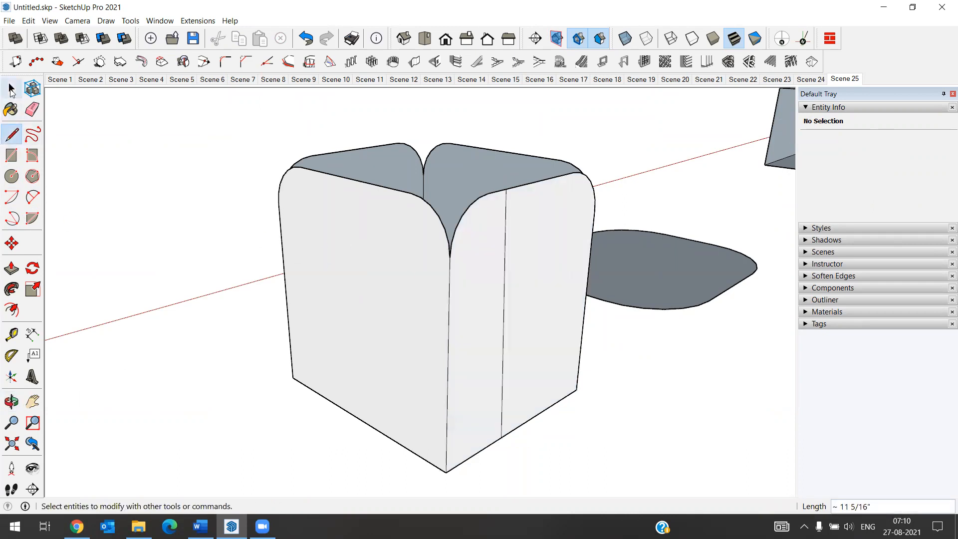
pyautogui.click(12, 88)
pyautogui.click(504, 314)
pyautogui.press('Delete')
# Chamfer the left corner of the unmodified flat rectangle with 2" for both chamfer distances
pyautogui.moveTo(492, 317); pyautogui.dragTo(656, 334, button='middle')
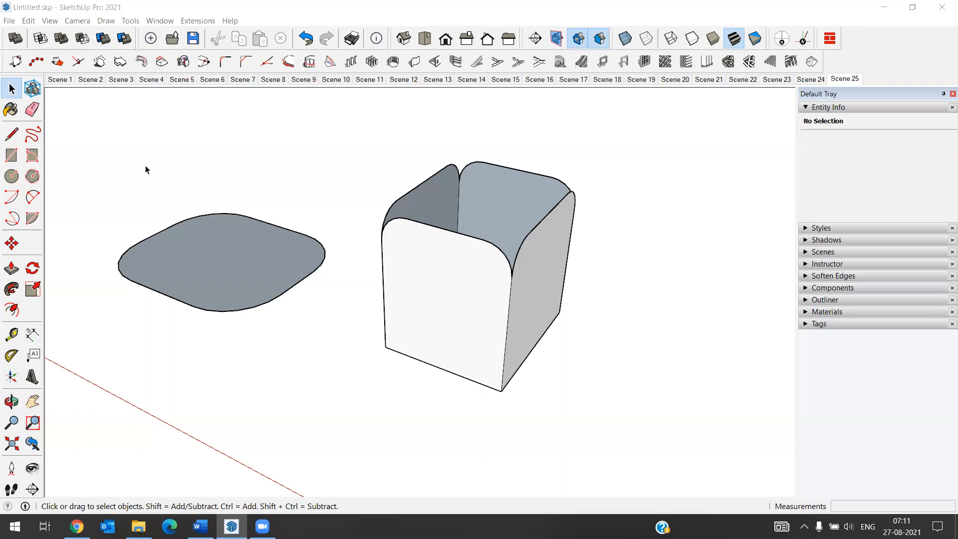
pyautogui.scroll(-5, 179, 187)
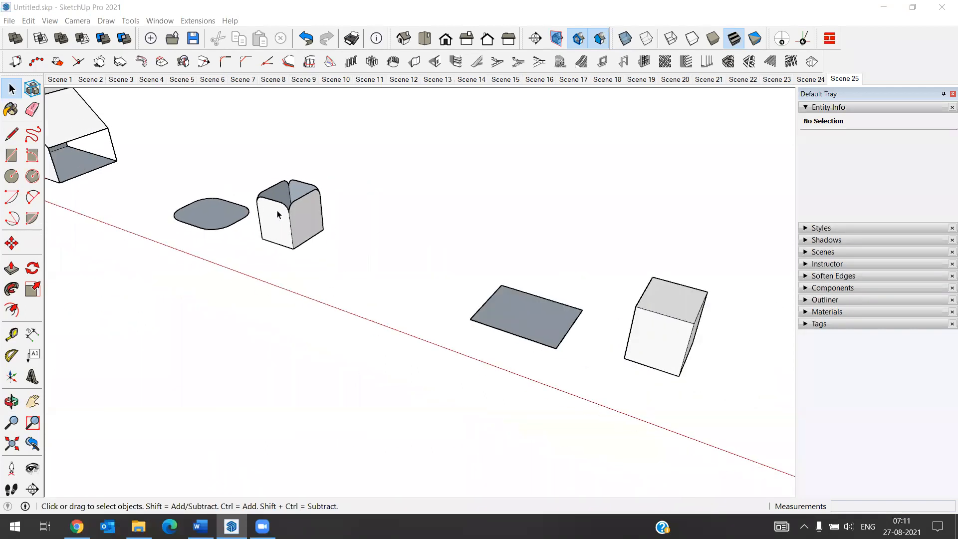
pyautogui.scroll(2, 656, 389)
pyautogui.scroll(2, 522, 331)
pyautogui.scroll(1, 389, 288)
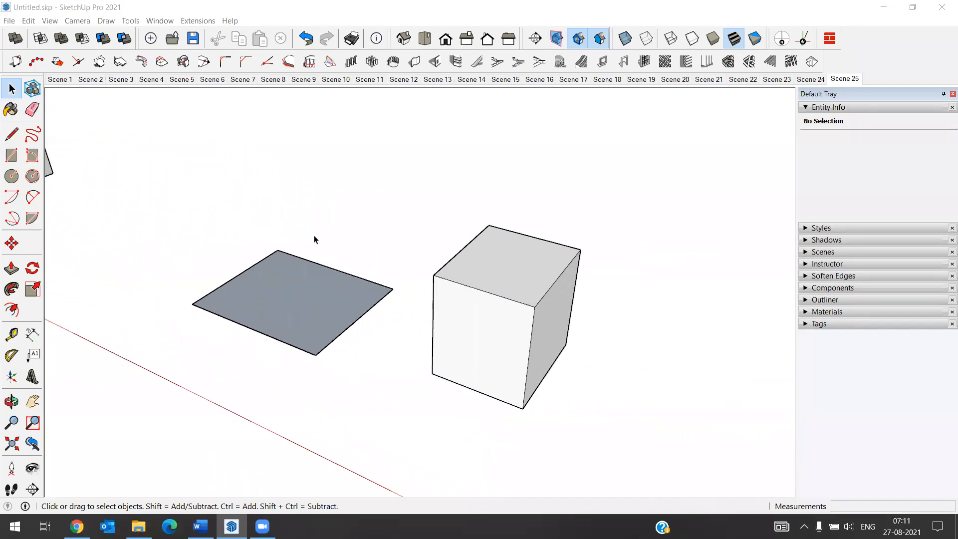
pyautogui.click(243, 61)
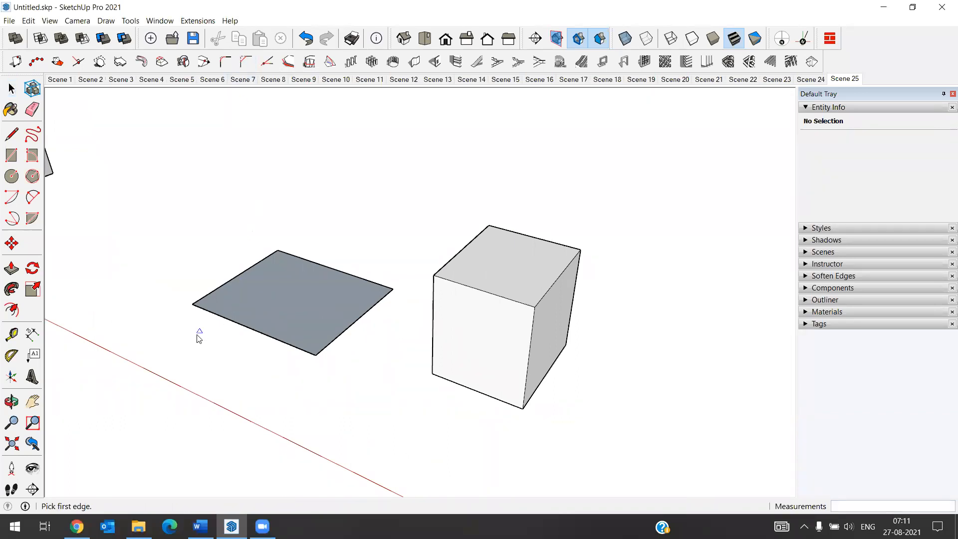
pyautogui.click(220, 315)
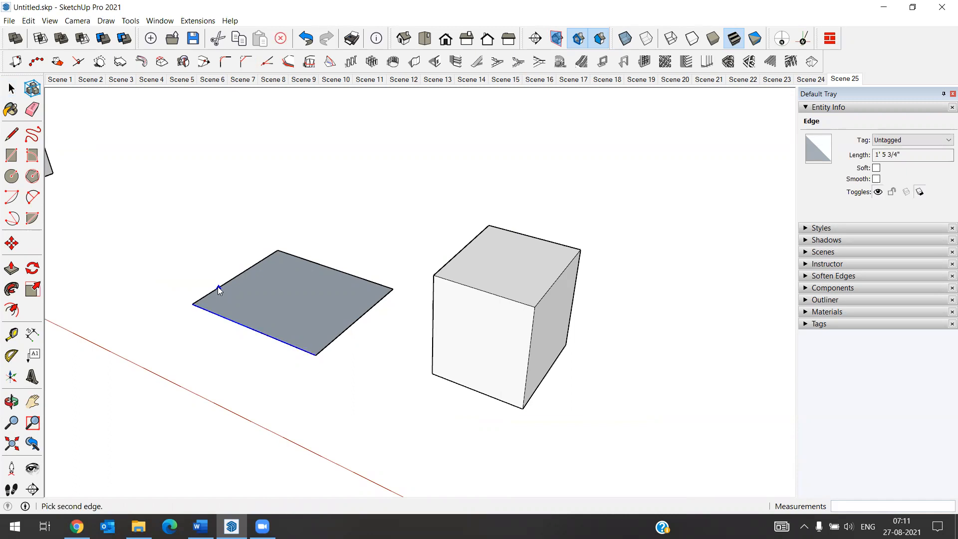
pyautogui.click(217, 288)
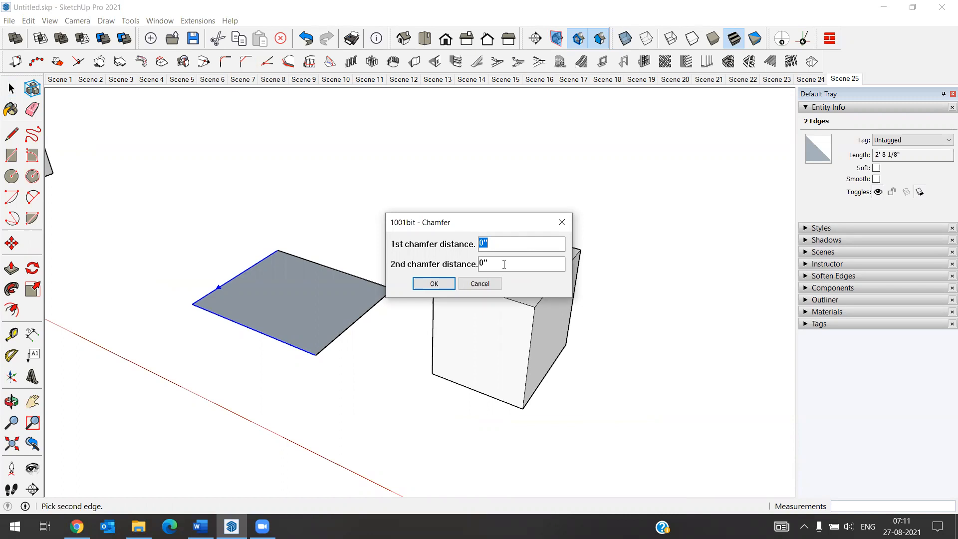
pyautogui.write('2')
pyautogui.click(434, 284)
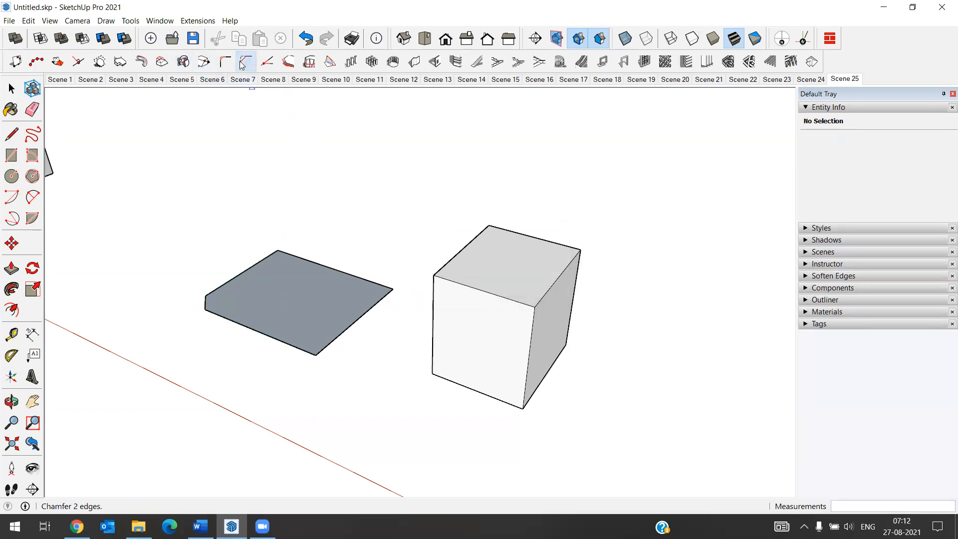
# Chamfer the rectangle's front corner between its two near edges with both chamfer distances set to 1'
pyautogui.click(343, 332)
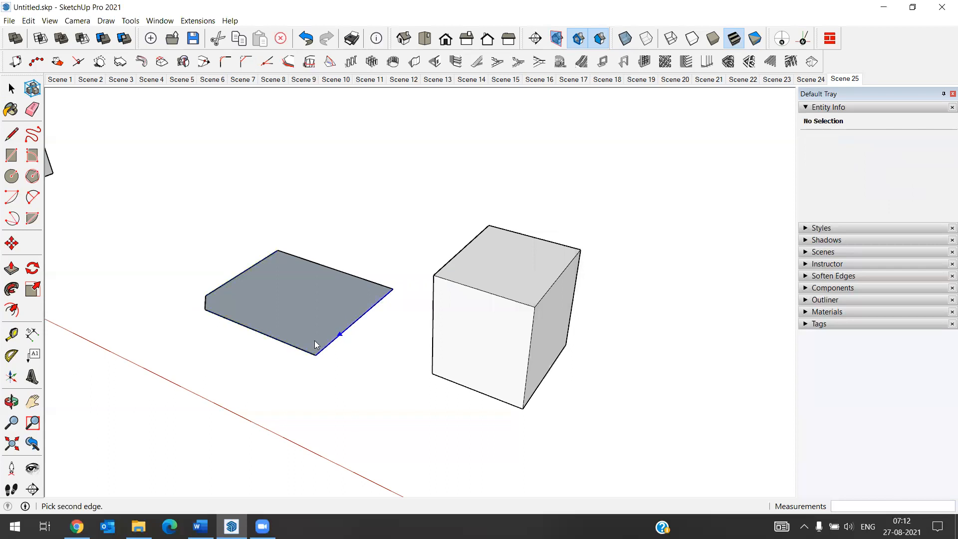
pyautogui.click(277, 341)
pyautogui.write('1')
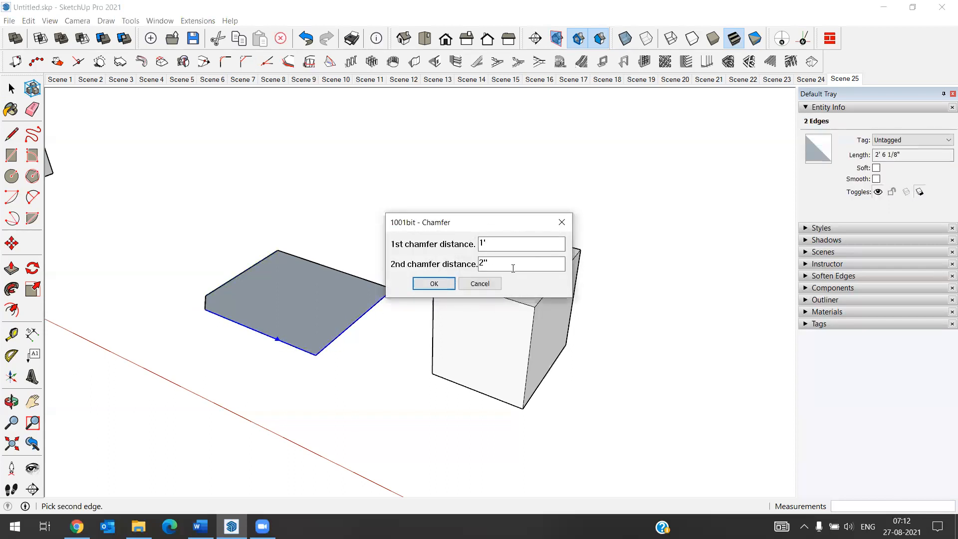
pyautogui.press('BackSpace')
pyautogui.press('BackSpace')
pyautogui.click(433, 283)
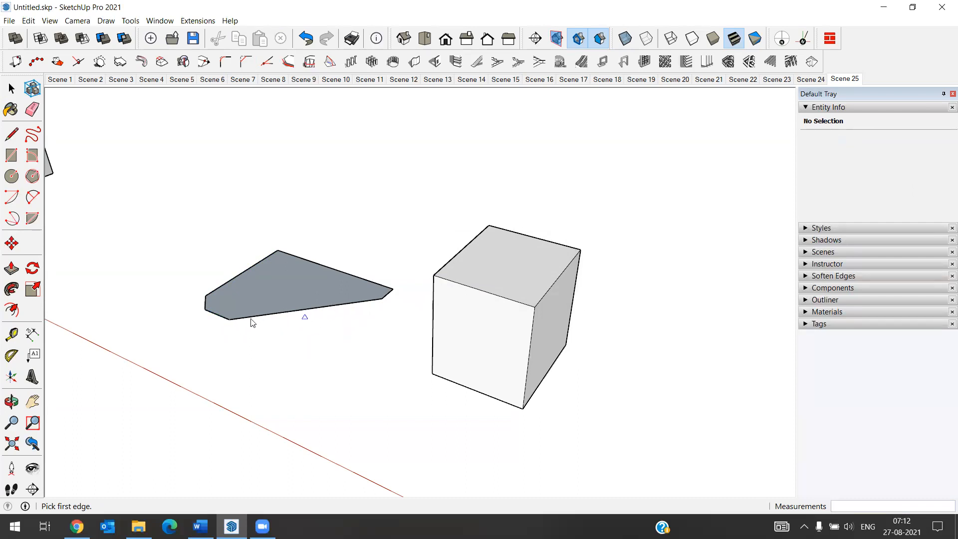
# Chamfer the upper right corner of the plain cube's front face with a 2" first distance and a 3" second distance
pyautogui.moveTo(222, 284); pyautogui.dragTo(298, 200, button='middle')
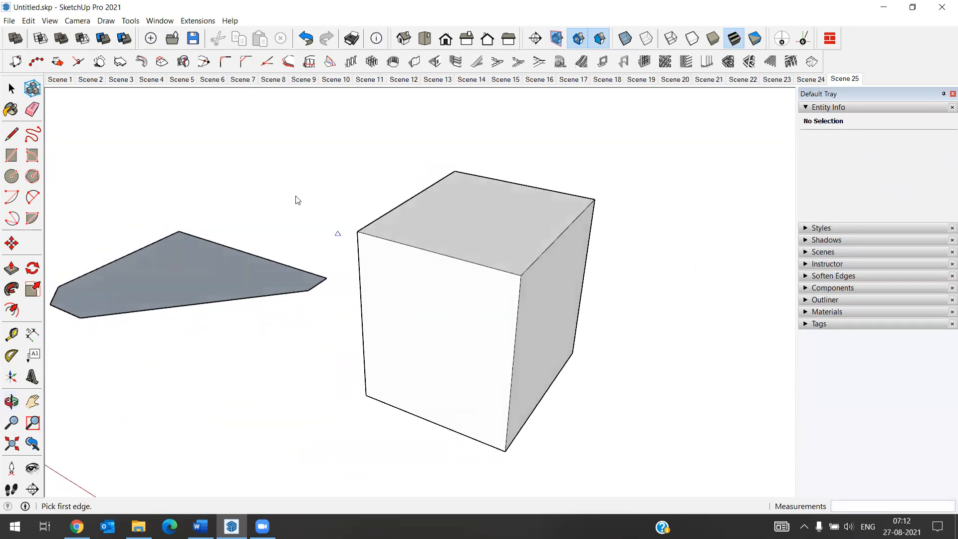
pyautogui.click(490, 270)
pyautogui.click(519, 299)
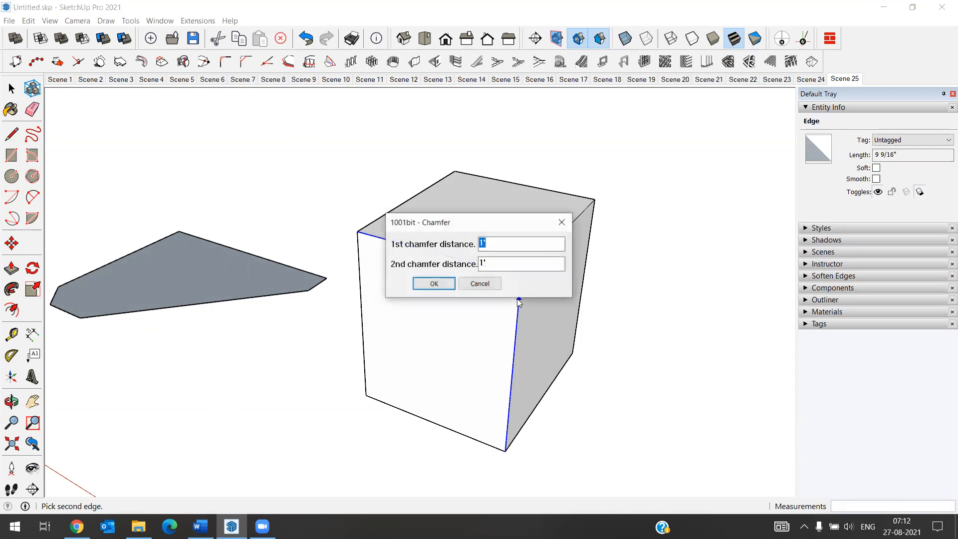
pyautogui.write('12')
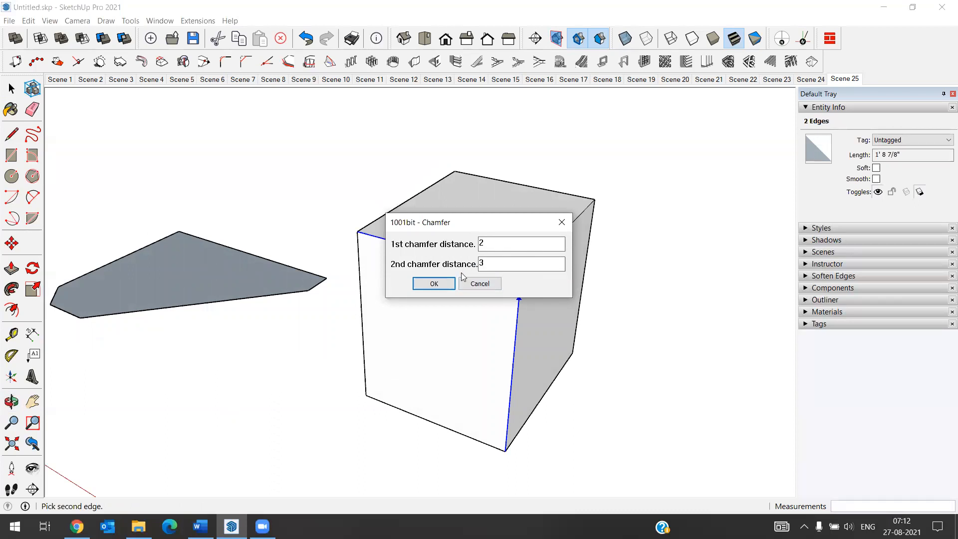
pyautogui.click(434, 283)
# Try chamfering the near upper corner of the cube's adjacent open side with the current distances, and undo that chamfer
pyautogui.moveTo(561, 370); pyautogui.dragTo(365, 332, button='middle')
pyautogui.click(357, 345)
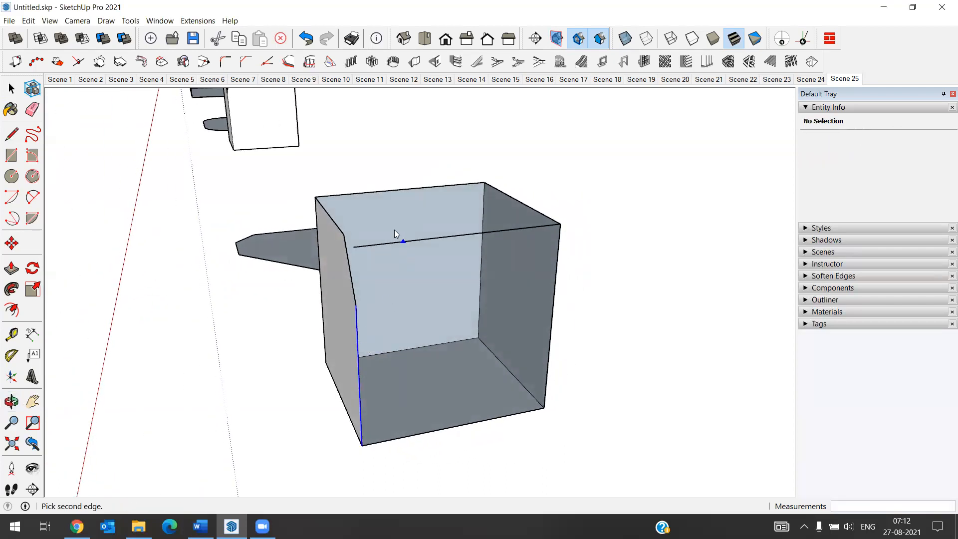
pyautogui.click(394, 244)
pyautogui.click(438, 284)
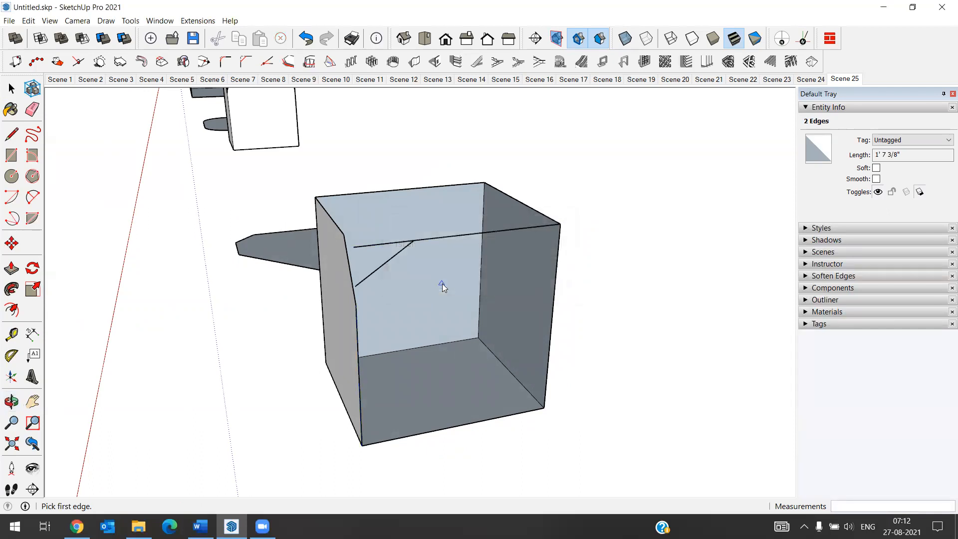
pyautogui.moveTo(399, 321); pyautogui.dragTo(444, 325, button='middle')
pyautogui.hotkey('ctrl', 'z')
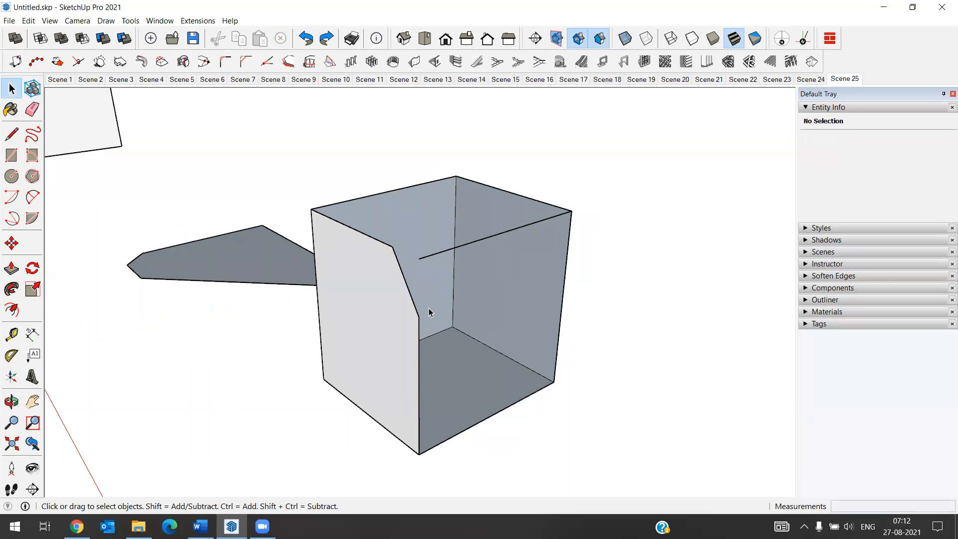
# Chamfer the near upper corner of the cube's adjacent open side with 3" for both distances
pyautogui.click(245, 62)
pyautogui.click(418, 352)
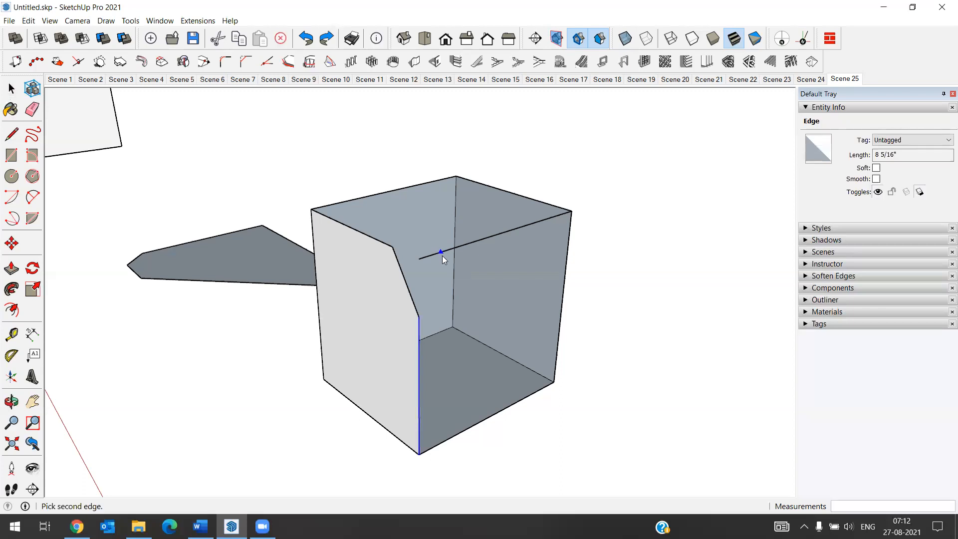
pyautogui.click(440, 252)
pyautogui.write('3')
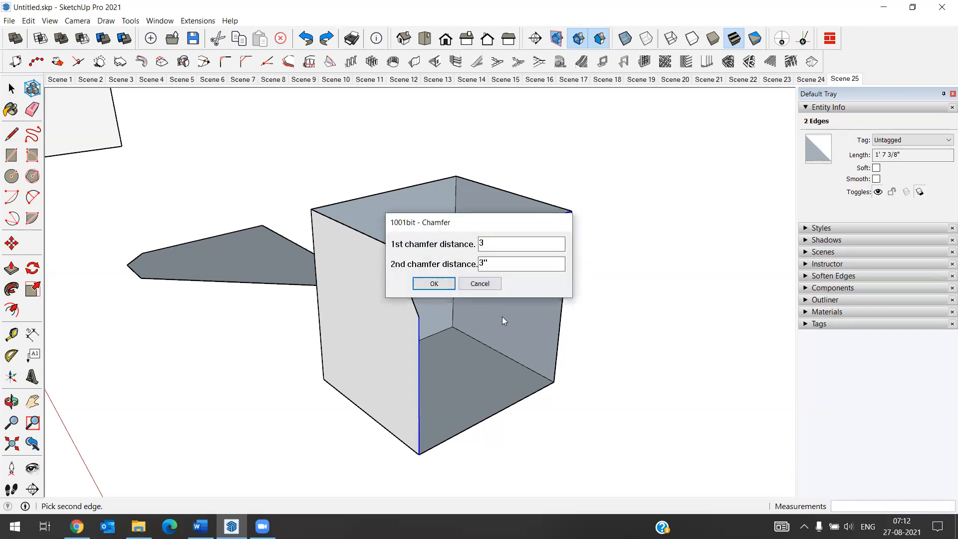
pyautogui.press('Return')
pyautogui.moveTo(579, 275); pyautogui.dragTo(397, 269, button='middle')
# Delete the leftover piece of top edge extending beyond the new chamfer on the cube's open side
pyautogui.click(12, 88)
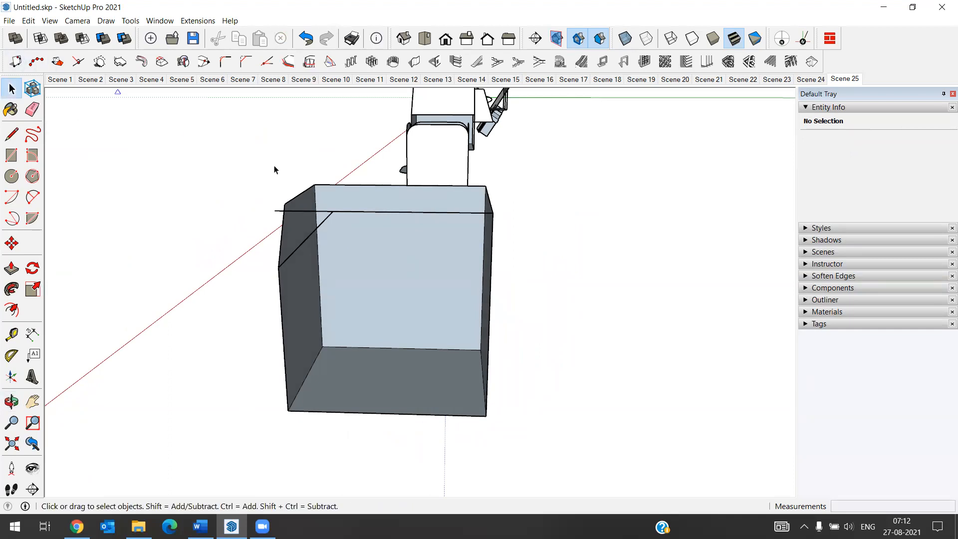
pyautogui.click(319, 215)
pyautogui.press('Delete')
pyautogui.moveTo(320, 215)
pyautogui.mouseDown(button='middle')
pyautogui.moveTo(438, 306)
pyautogui.moveTo(442, 331)
pyautogui.mouseUp(button='middle')
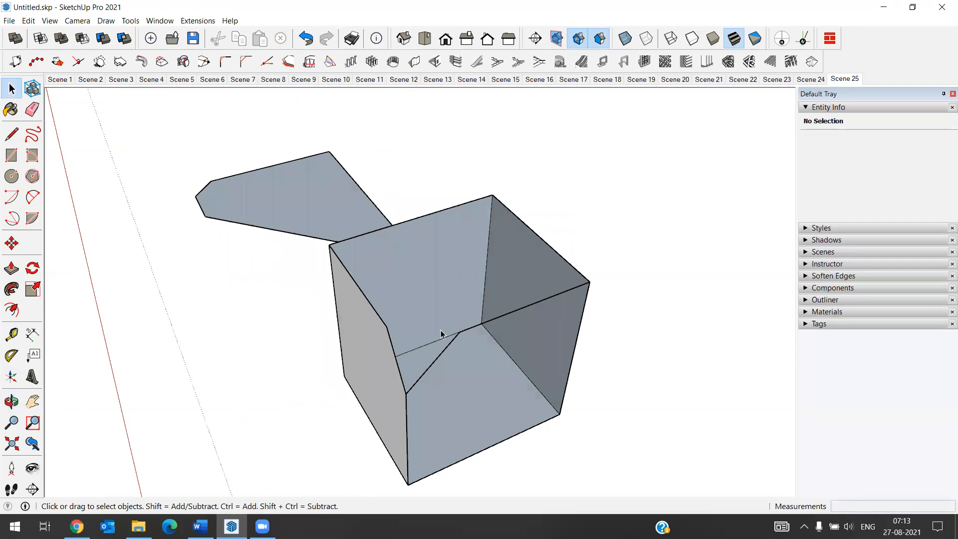
# Restore the missing face on the cube's chamfered open side with a temporary line between its bottom and top edges, deleting that line once the face forms
pyautogui.click(12, 135)
pyautogui.click(463, 458)
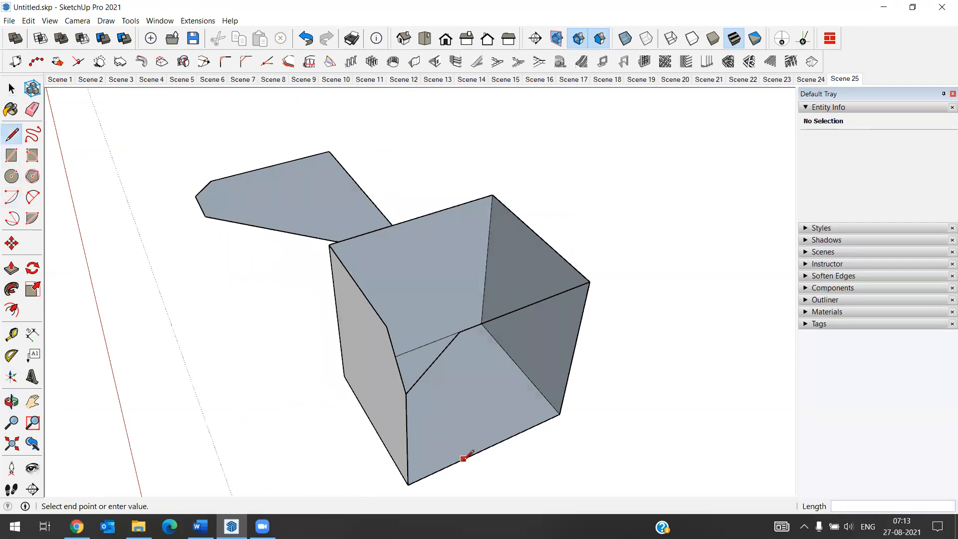
pyautogui.click(501, 315)
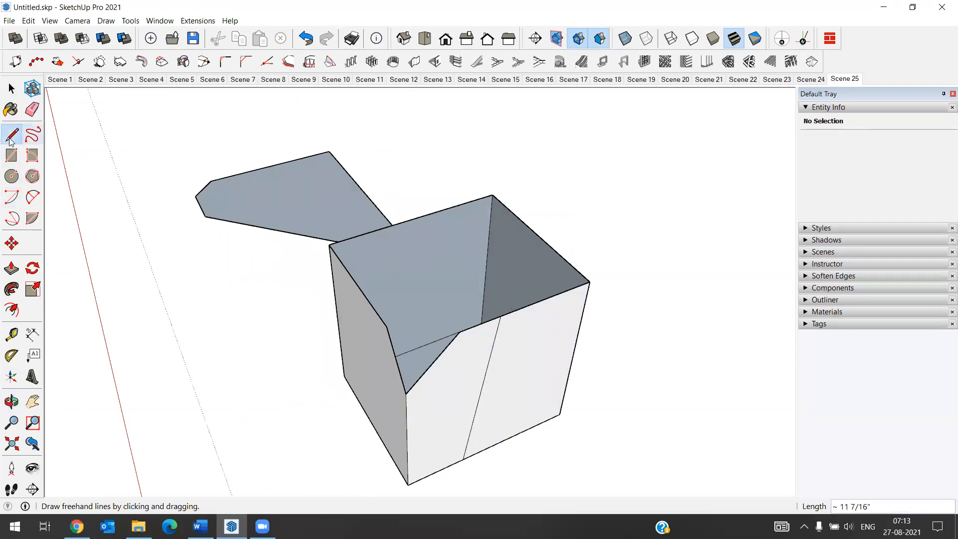
pyautogui.click(12, 88)
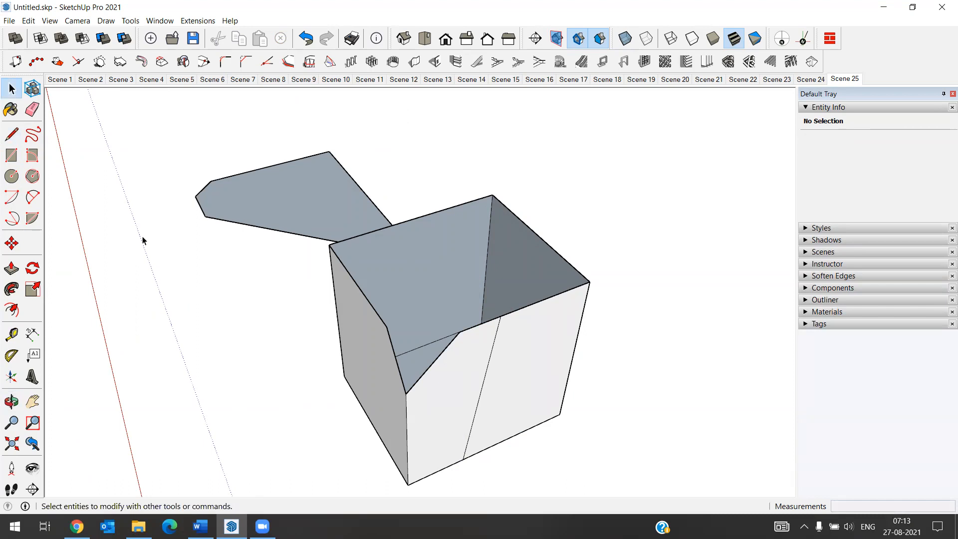
pyautogui.click(478, 400)
pyautogui.press('Delete')
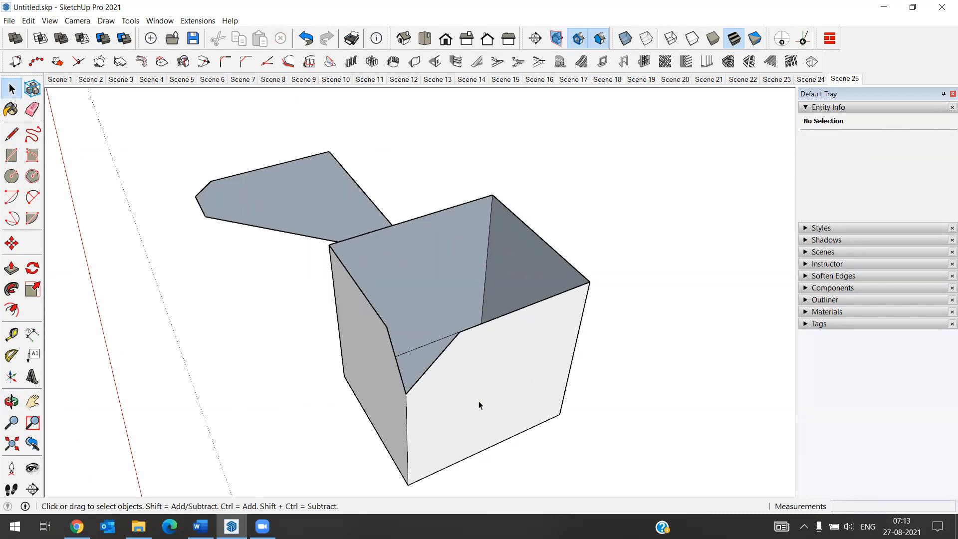
# Examine the chamfered flat shape and the cube's two chamfered sides from several angles
pyautogui.moveTo(477, 400); pyautogui.dragTo(521, 267, button='middle')
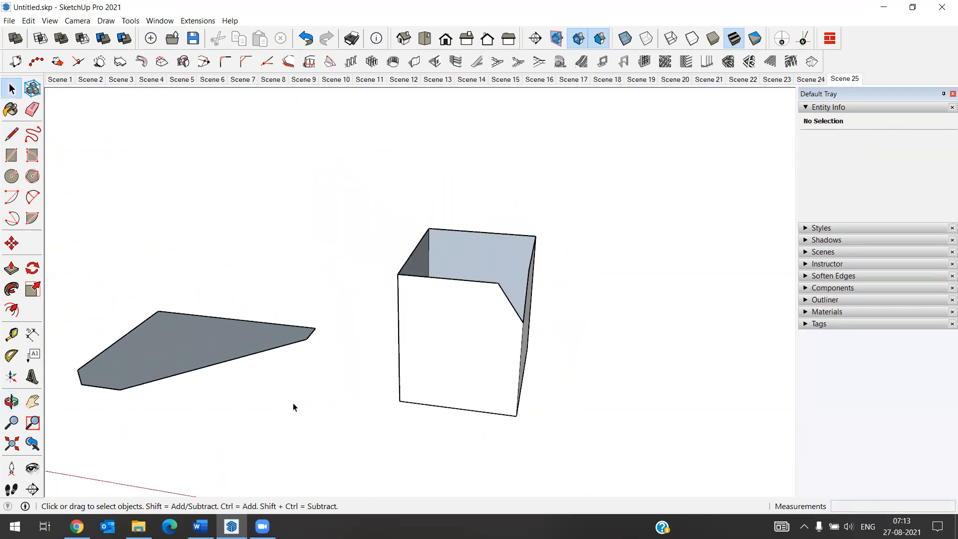
pyautogui.scroll(2, 145, 374)
pyautogui.moveTo(141, 369); pyautogui.dragTo(155, 359, button='middle')
pyautogui.click(156, 360)
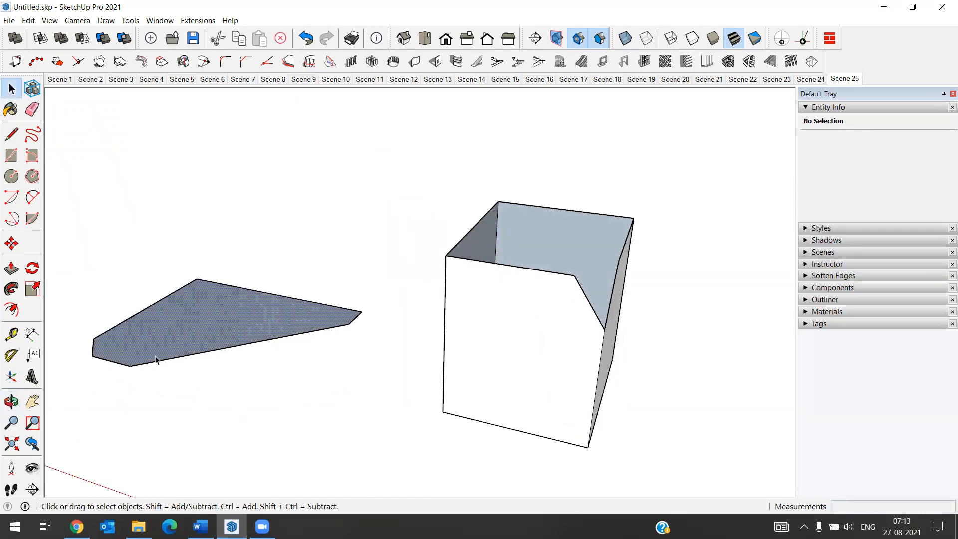
pyautogui.scroll(-5, 350, 367)
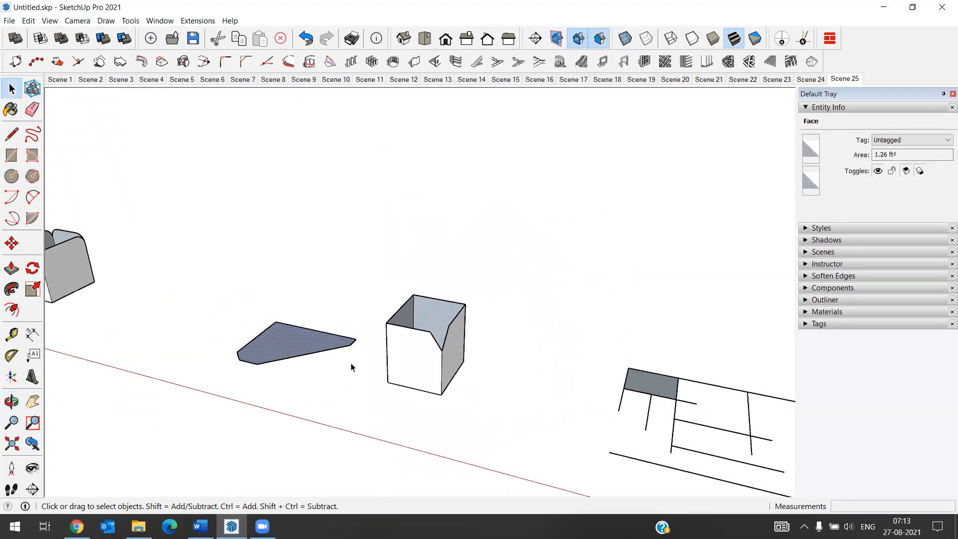
pyautogui.scroll(8, 163, 291)
pyautogui.scroll(-5, 163, 291)
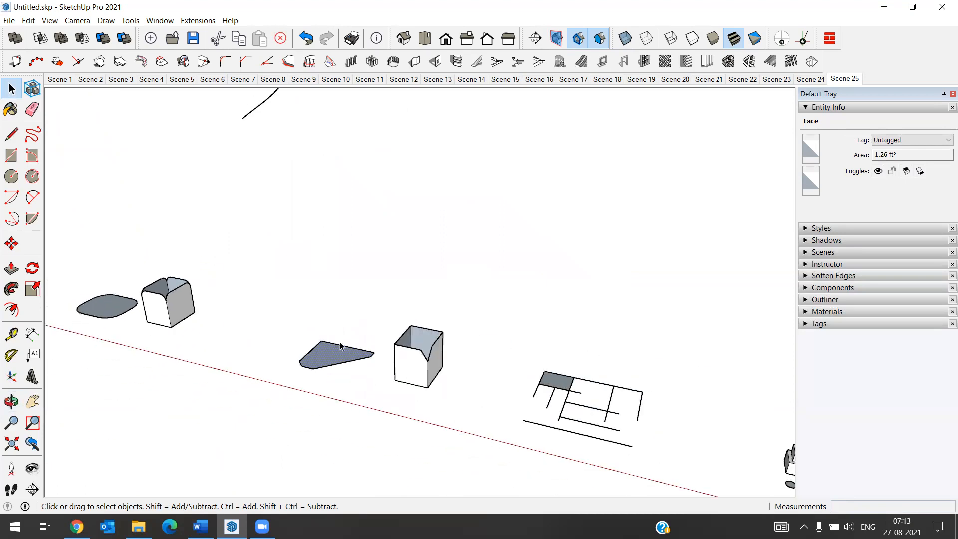
pyautogui.scroll(6, 385, 372)
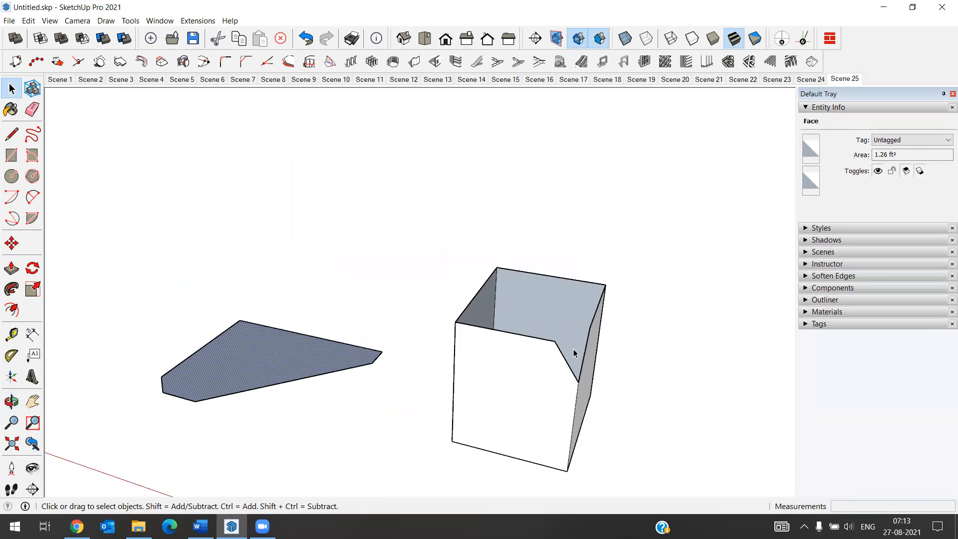
pyautogui.scroll(3, 528, 374)
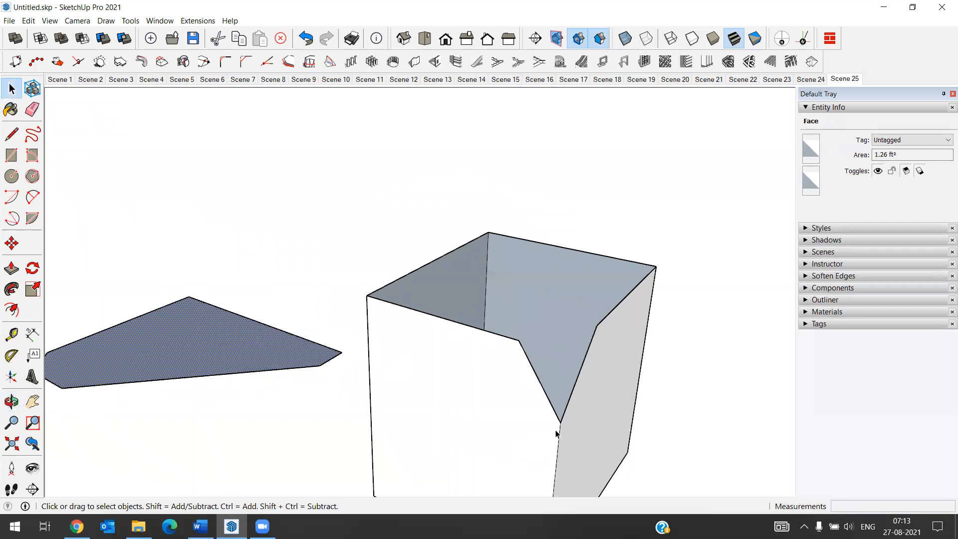
pyautogui.moveTo(565, 397); pyautogui.dragTo(309, 345, button='middle')
pyautogui.moveTo(300, 384)
pyautogui.mouseDown(button='middle')
pyautogui.moveTo(289, 387)
pyautogui.moveTo(480, 391)
pyautogui.moveTo(315, 380)
pyautogui.moveTo(319, 387)
pyautogui.mouseUp(button='middle')
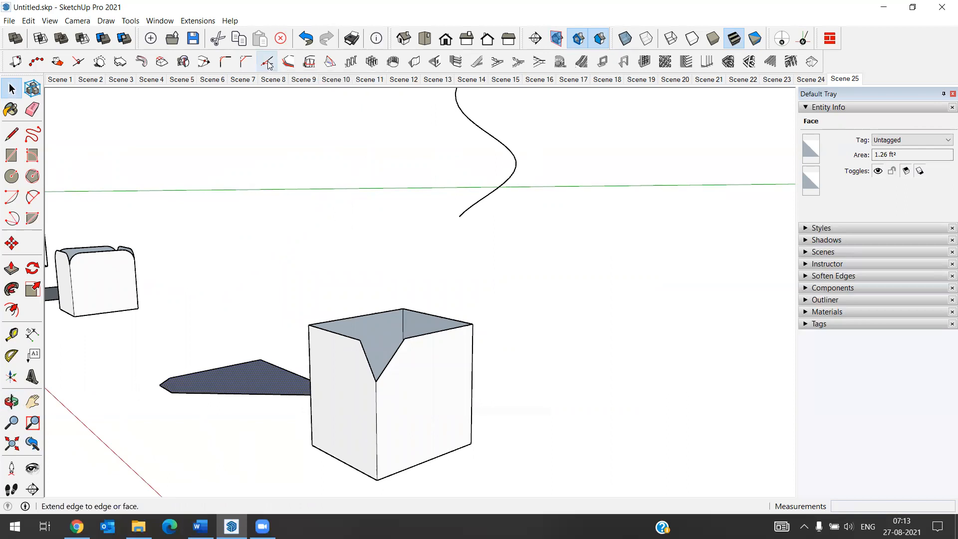
# In the flat line layout, extend the middle inner line to the outer side edge and the line crossing it to the lower inner line
pyautogui.scroll(-5, 284, 237)
pyautogui.moveTo(293, 258); pyautogui.dragTo(337, 313, button='middle')
pyautogui.scroll(2, 526, 406)
pyautogui.scroll(2, 474, 394)
pyautogui.moveTo(474, 394); pyautogui.dragTo(466, 427, button='middle')
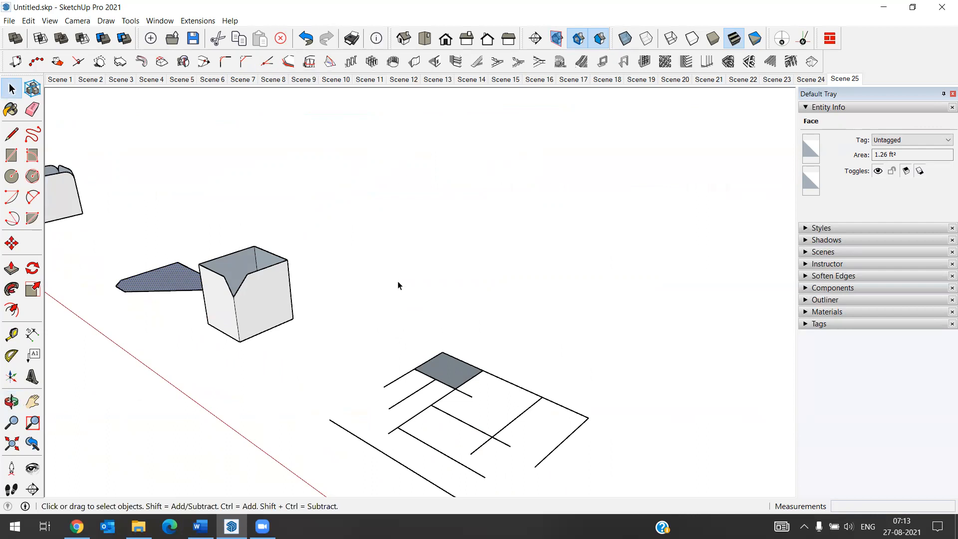
pyautogui.scroll(-2, 457, 455)
pyautogui.scroll(4, 451, 436)
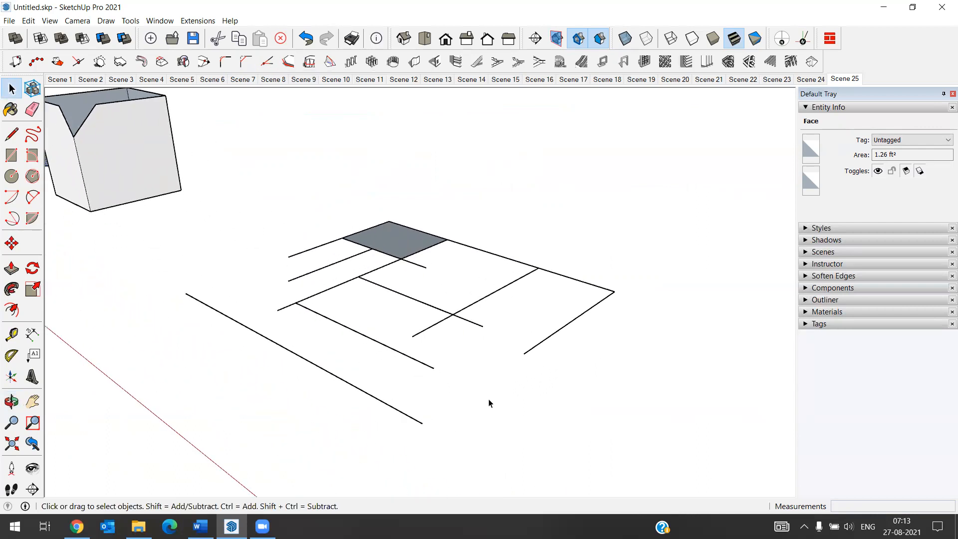
pyautogui.scroll(2, 489, 403)
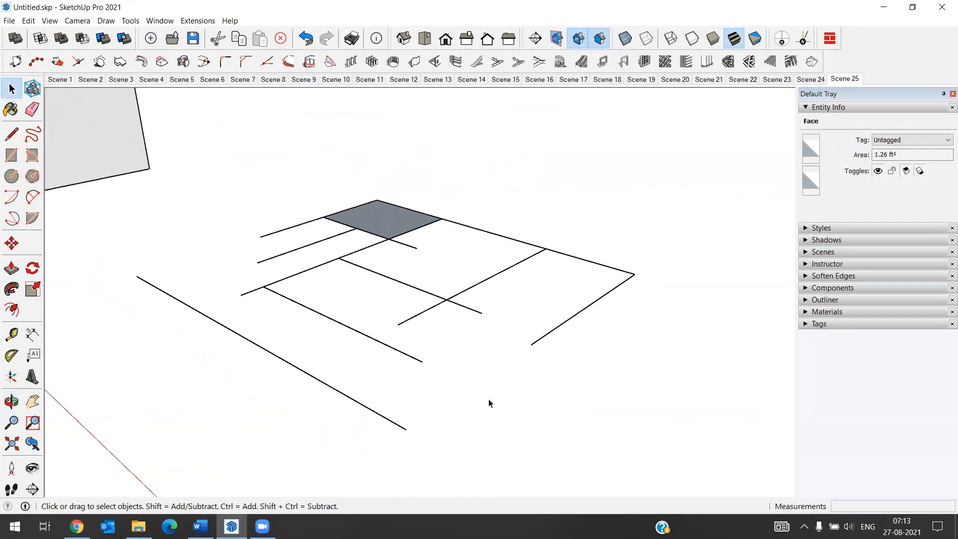
pyautogui.click(268, 61)
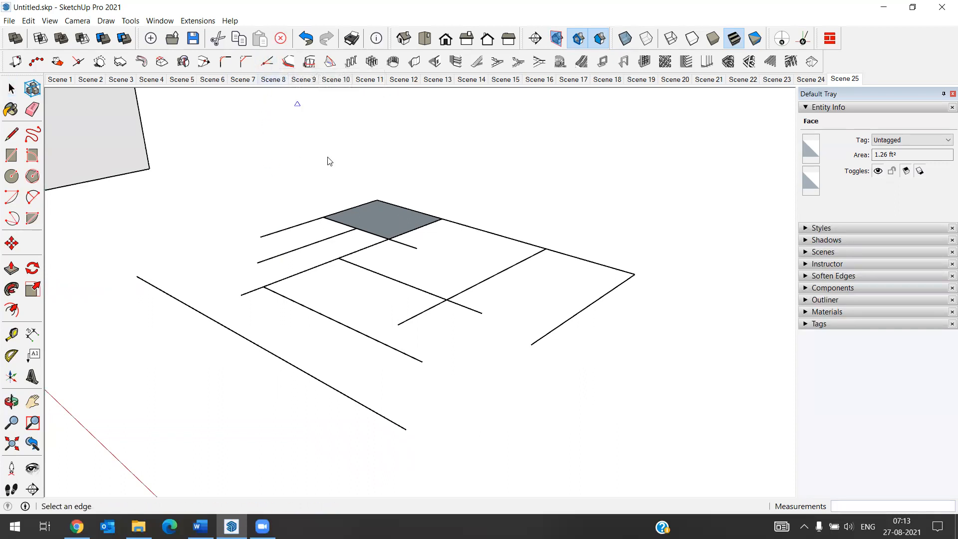
pyautogui.click(474, 310)
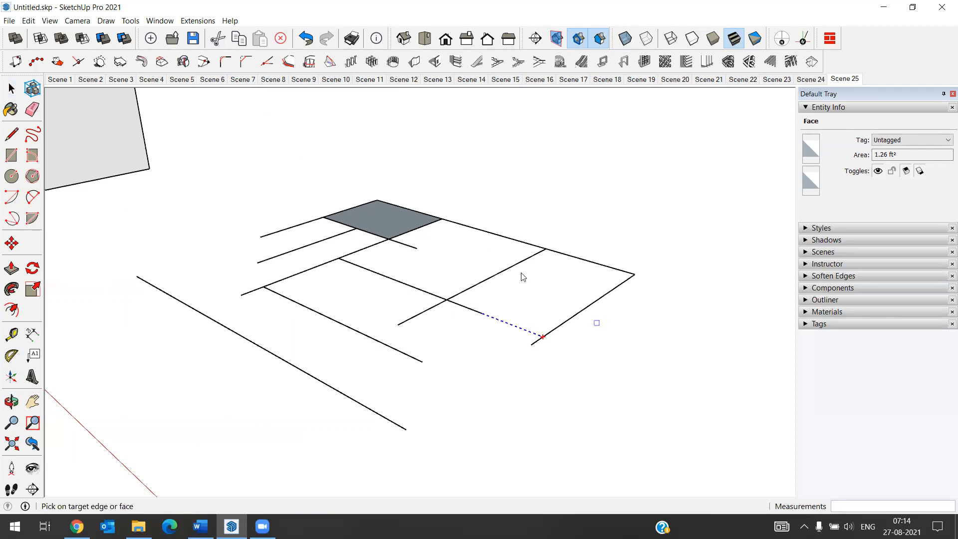
pyautogui.click(546, 339)
pyautogui.click(411, 320)
pyautogui.click(377, 344)
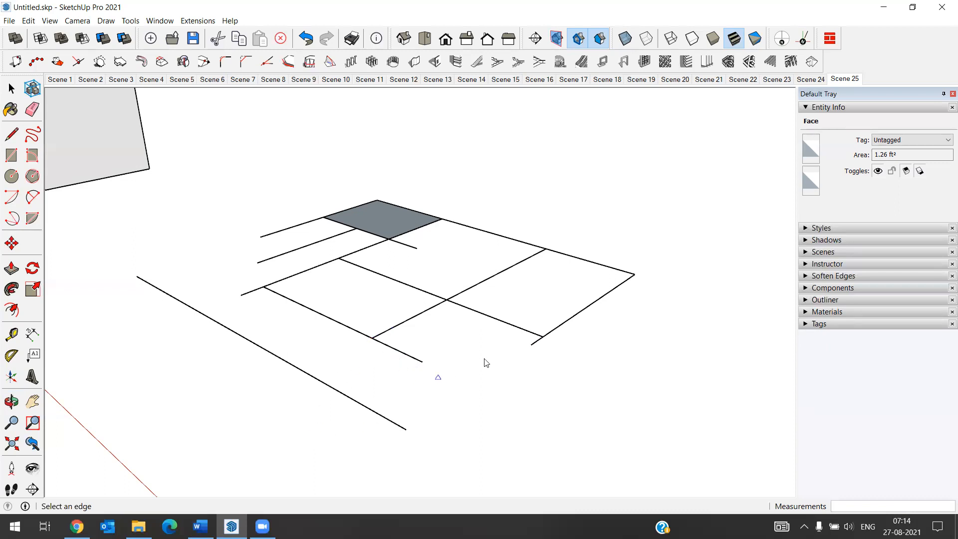
# Extend the layout's outer side edge until it meets the end of the long detached front line
pyautogui.click(535, 344)
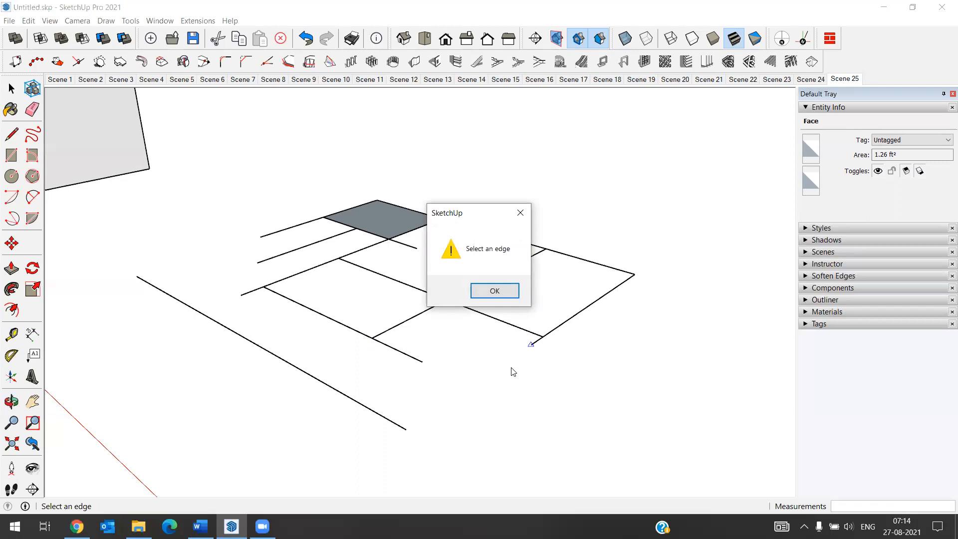
pyautogui.click(491, 290)
pyautogui.scroll(2, 531, 339)
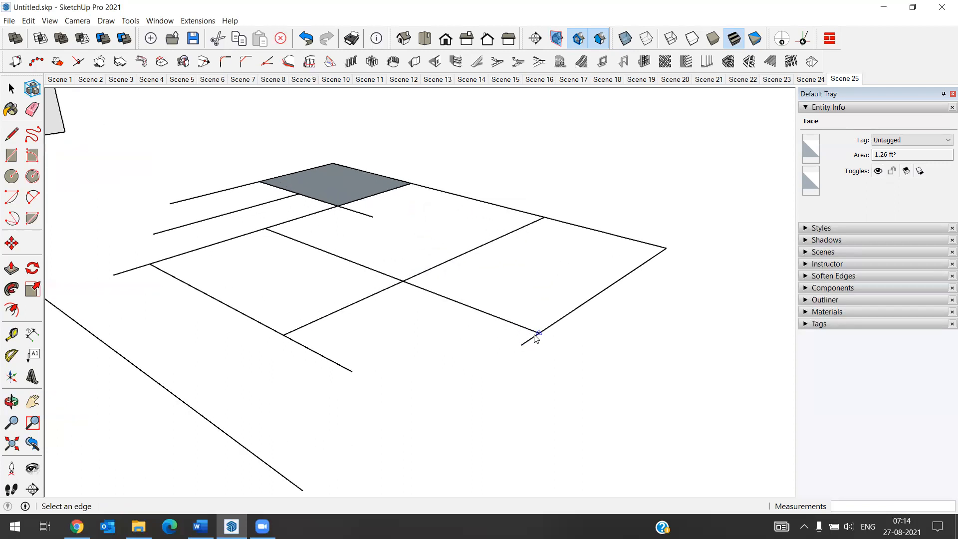
pyautogui.click(532, 340)
pyautogui.scroll(-1, 343, 426)
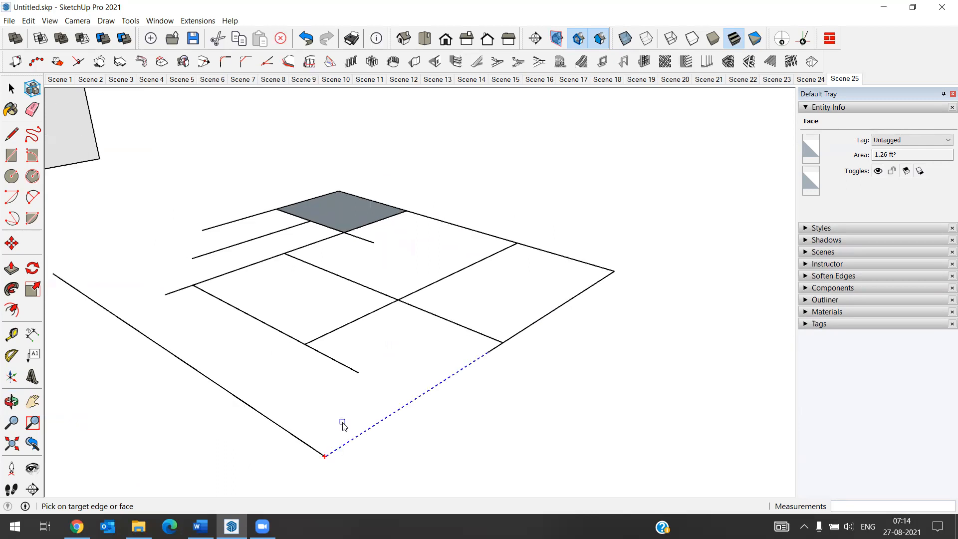
pyautogui.click(306, 445)
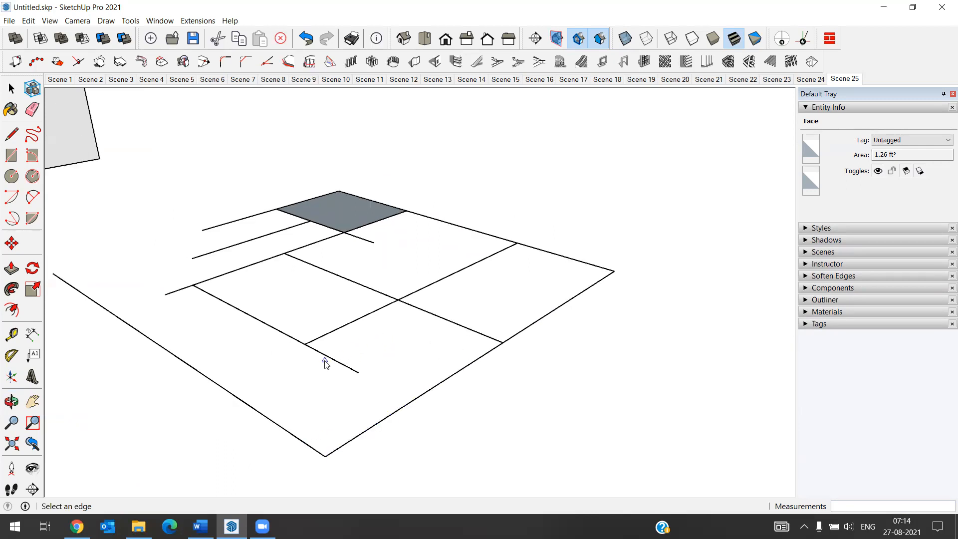
# Extend the lower inner line to the outer side edge, and the line starting midway along the dark face's edge to the long front line
pyautogui.click(357, 373)
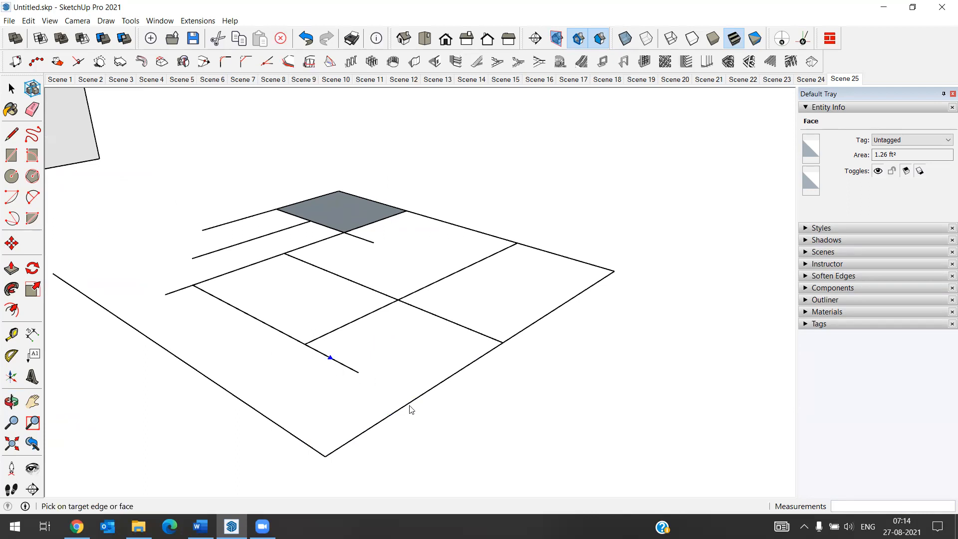
pyautogui.click(411, 401)
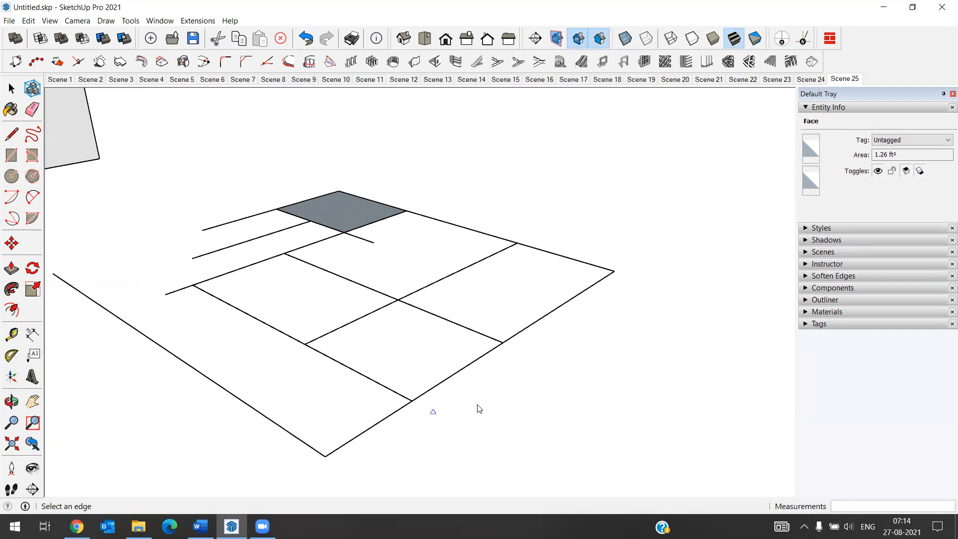
pyautogui.moveTo(436, 405); pyautogui.dragTo(336, 360, button='middle')
pyautogui.scroll(3, 266, 291)
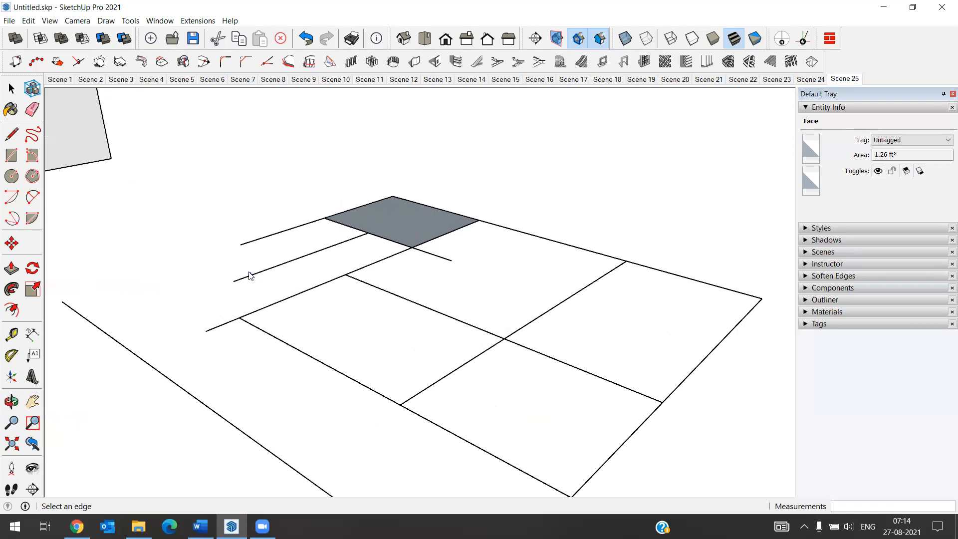
pyautogui.click(249, 277)
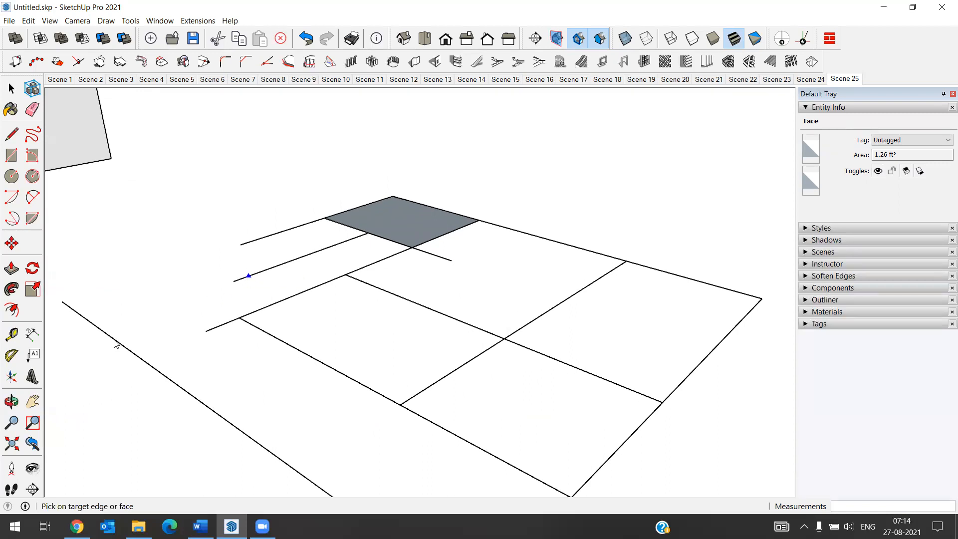
pyautogui.click(110, 336)
pyautogui.scroll(-3, 230, 284)
pyautogui.click(11, 88)
# Draw two roughly parallel lines from the layout's back edge across the middle inner line, the first about 1' 2 9/16" long
pyautogui.scroll(2, 232, 315)
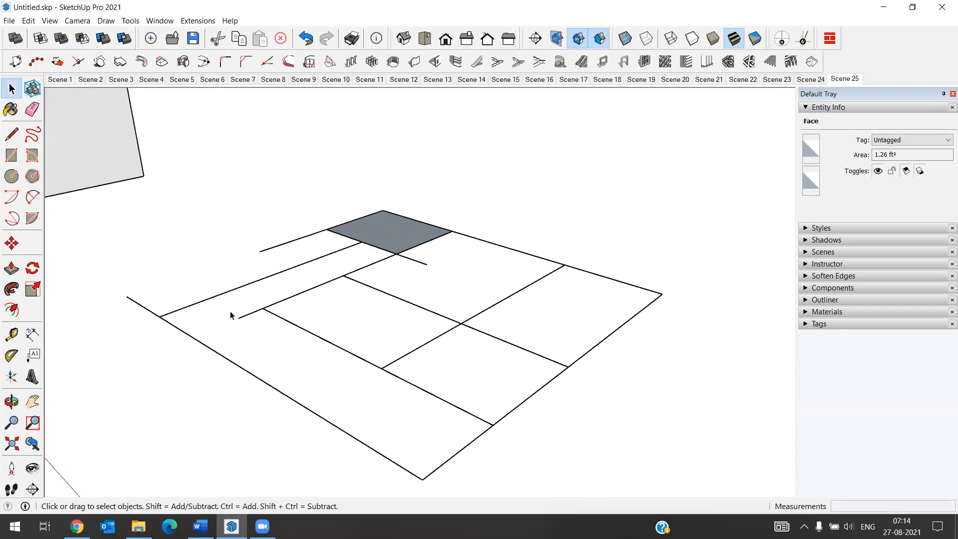
pyautogui.scroll(2, 325, 305)
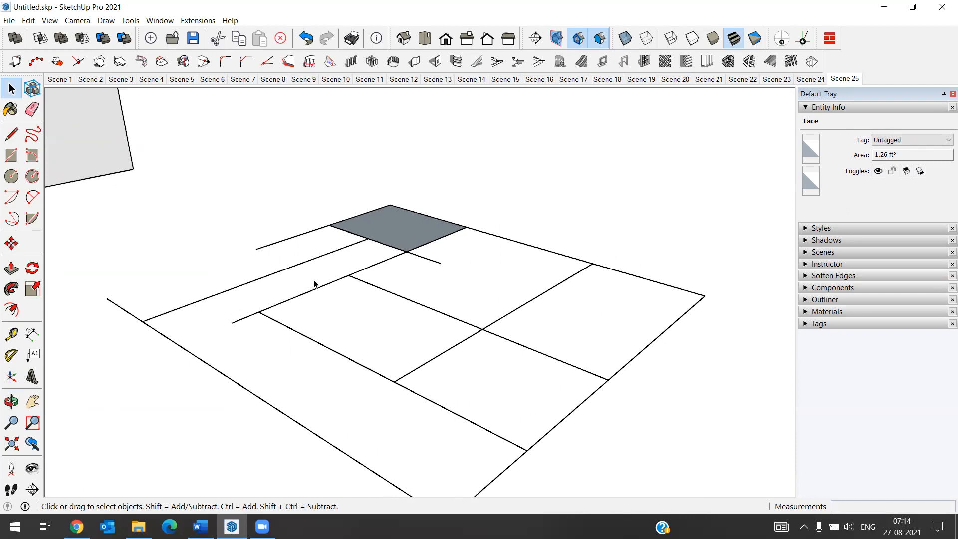
pyautogui.click(11, 134)
pyautogui.click(545, 240)
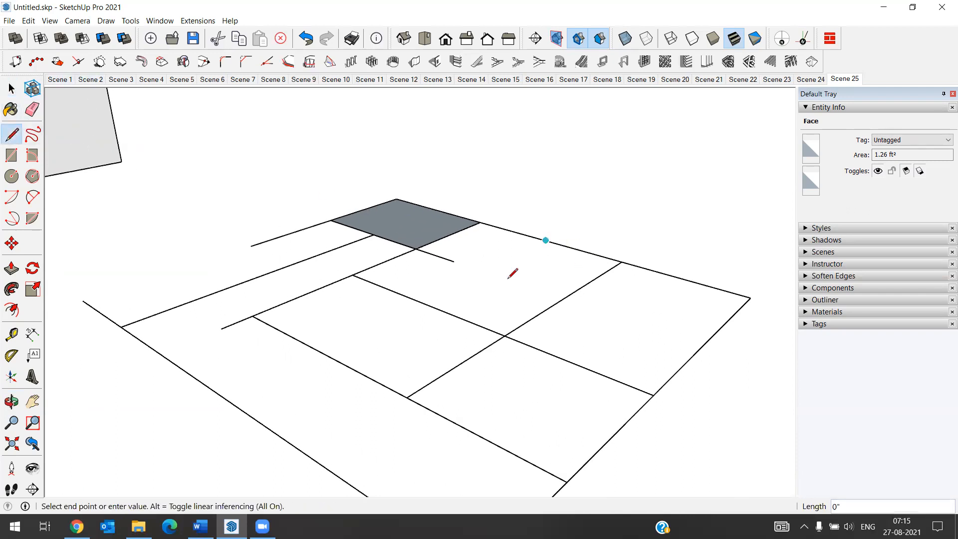
pyautogui.click(390, 317)
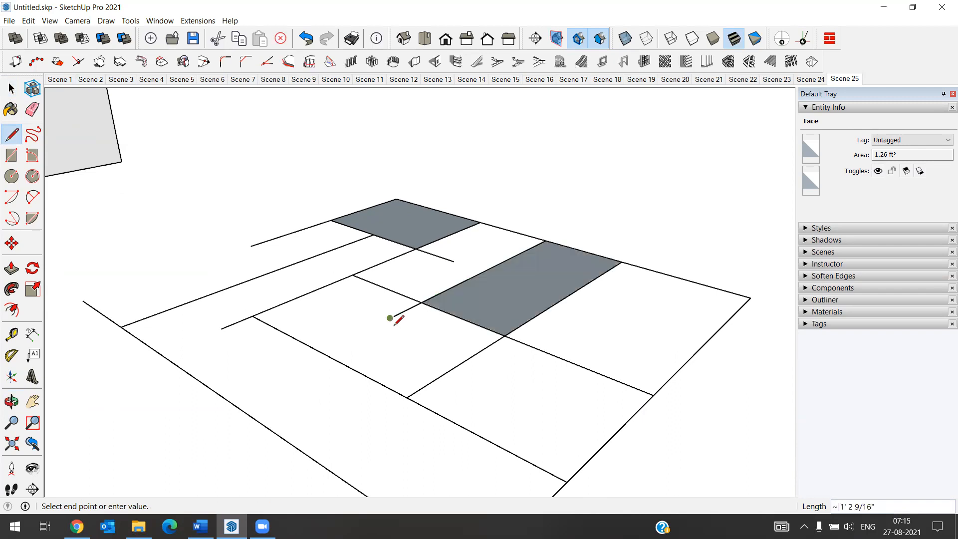
pyautogui.press('Escape')
pyautogui.click(593, 254)
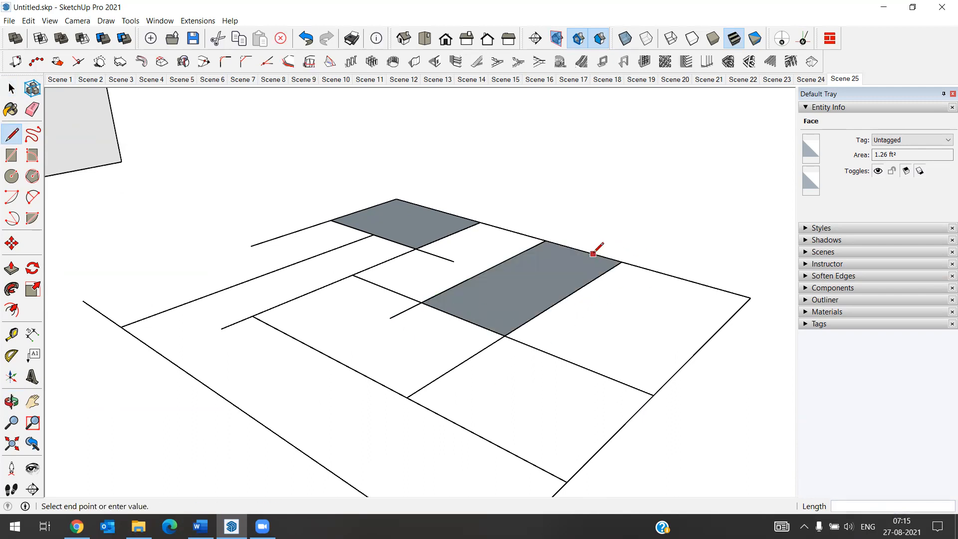
pyautogui.click(433, 344)
# Draw two short parallel lines from the middle inner line, between the ends of the two longer lines crossing it
pyautogui.click(437, 308)
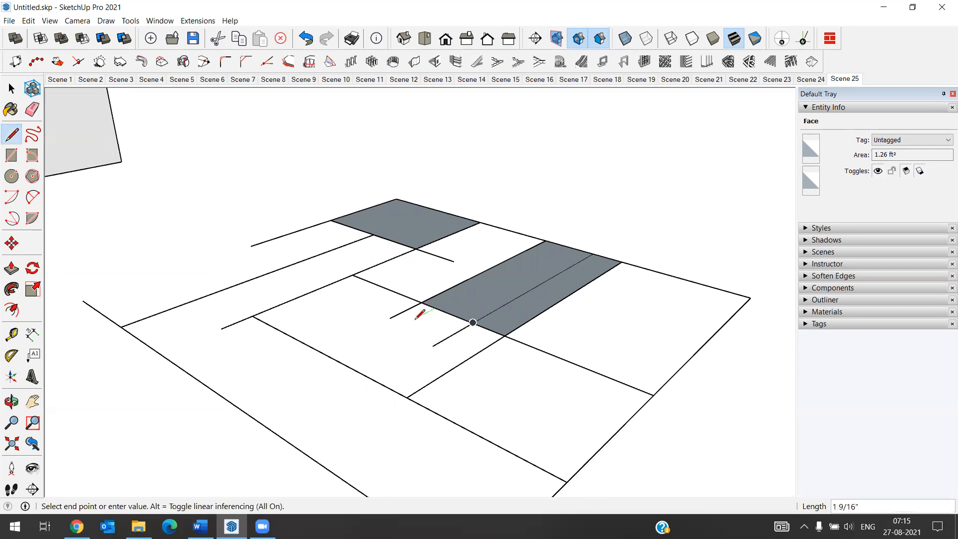
pyautogui.click(381, 335)
pyautogui.press('Escape')
pyautogui.click(453, 315)
pyautogui.click(400, 344)
pyautogui.press('Escape')
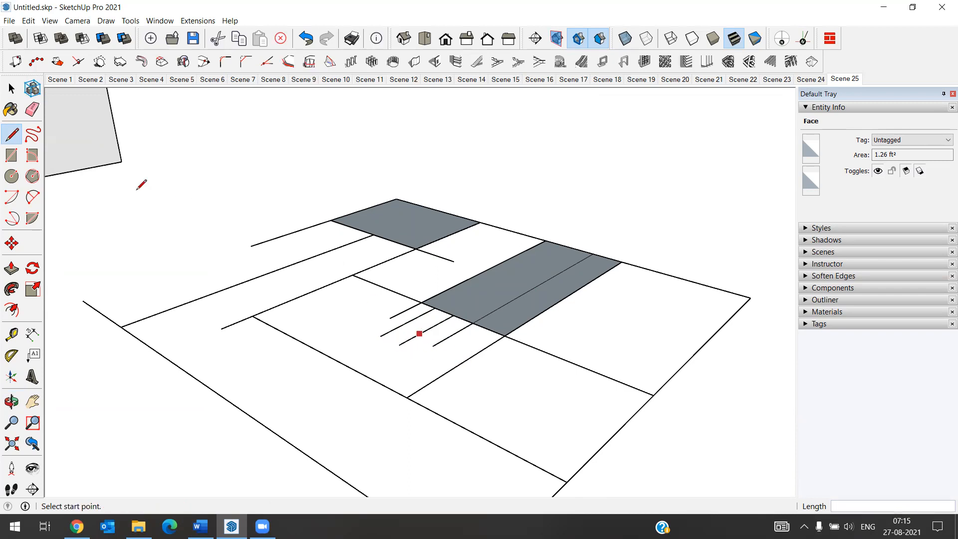
pyautogui.click(11, 89)
# Extend the line crossing the dark rectangle from the back edge until it meets the lower inner line
pyautogui.click(267, 61)
pyautogui.scroll(1, 424, 327)
pyautogui.scroll(1, 424, 327)
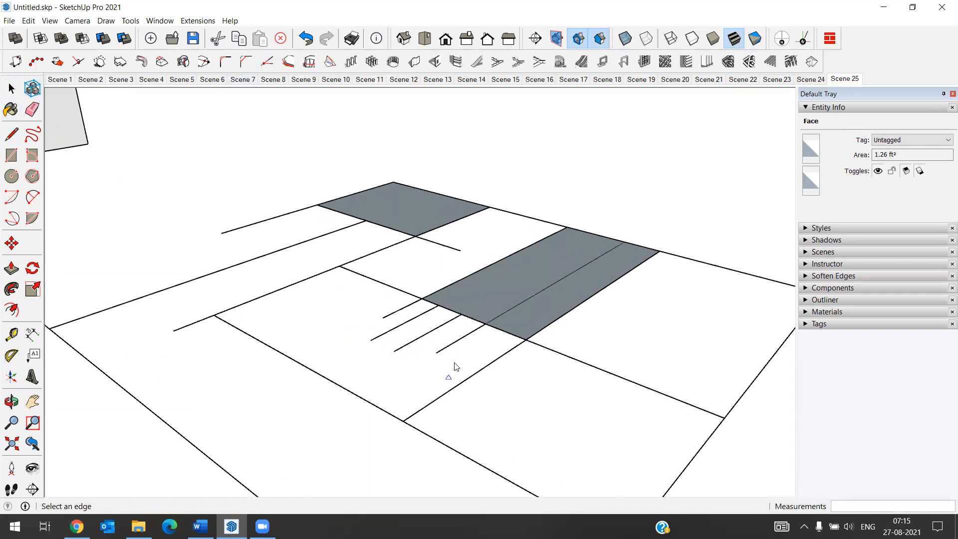
pyautogui.click(453, 358)
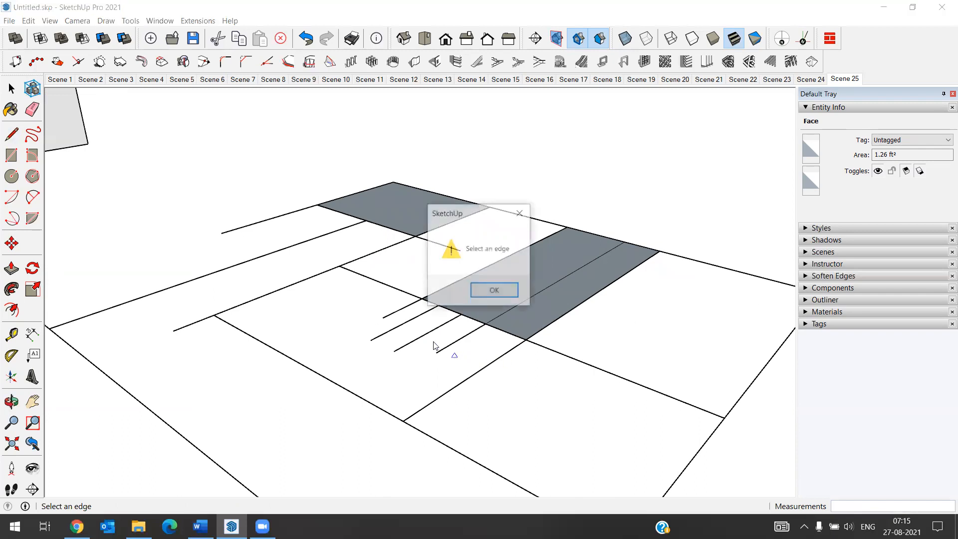
pyautogui.click(473, 294)
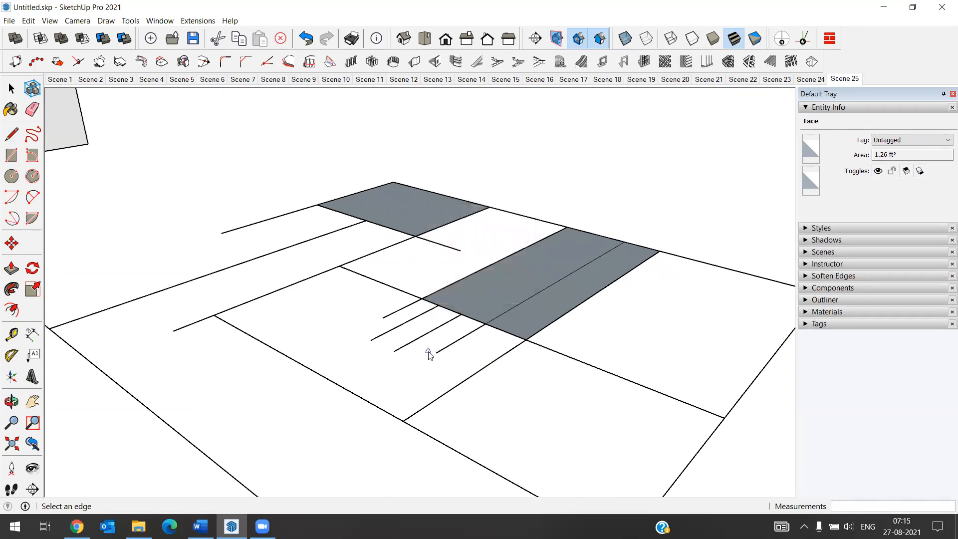
pyautogui.scroll(1, 422, 342)
pyautogui.scroll(1, 459, 358)
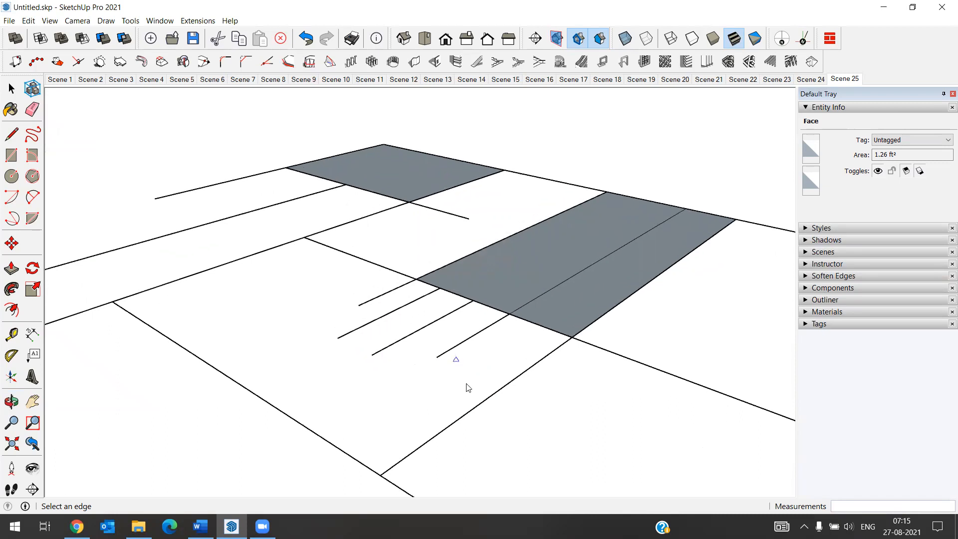
pyautogui.scroll(-1, 455, 329)
pyautogui.scroll(-1, 420, 355)
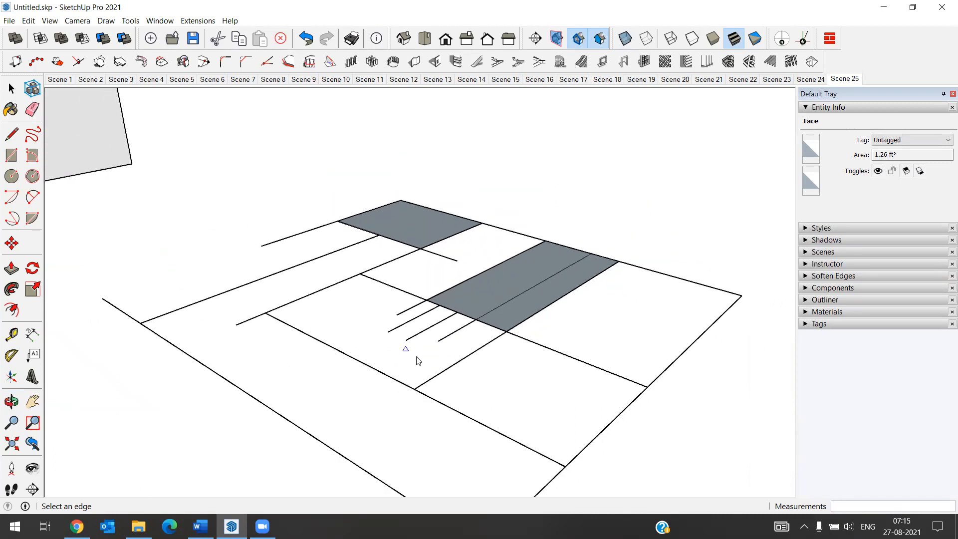
pyautogui.scroll(1, 437, 363)
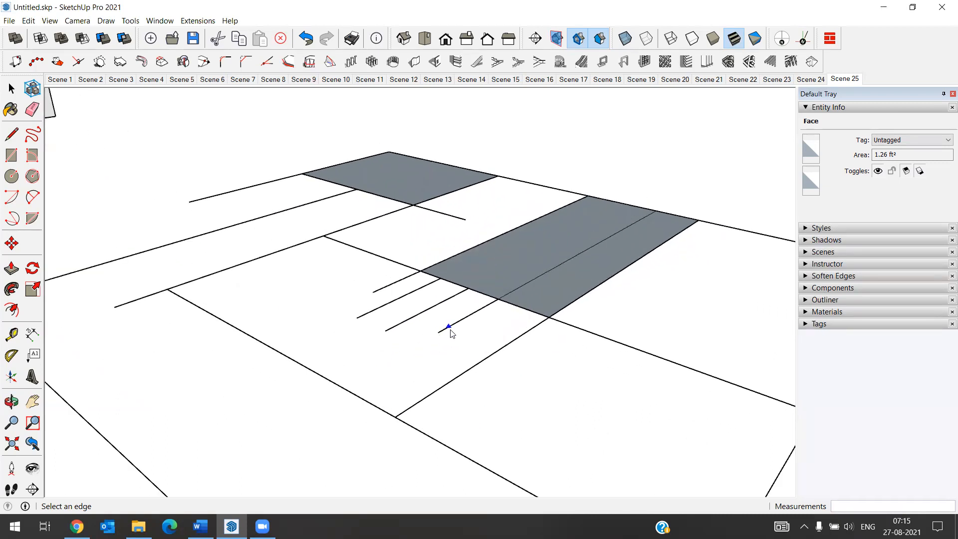
pyautogui.click(451, 329)
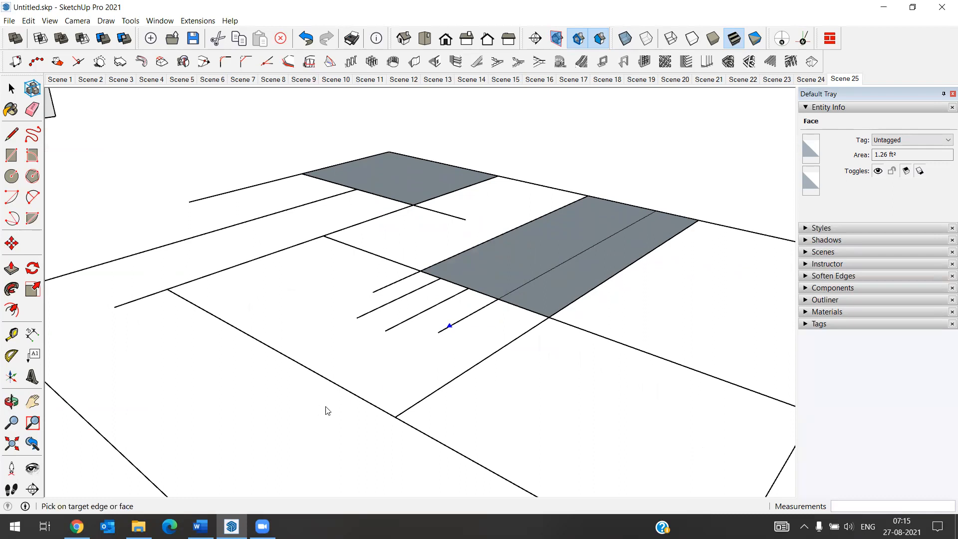
pyautogui.click(363, 399)
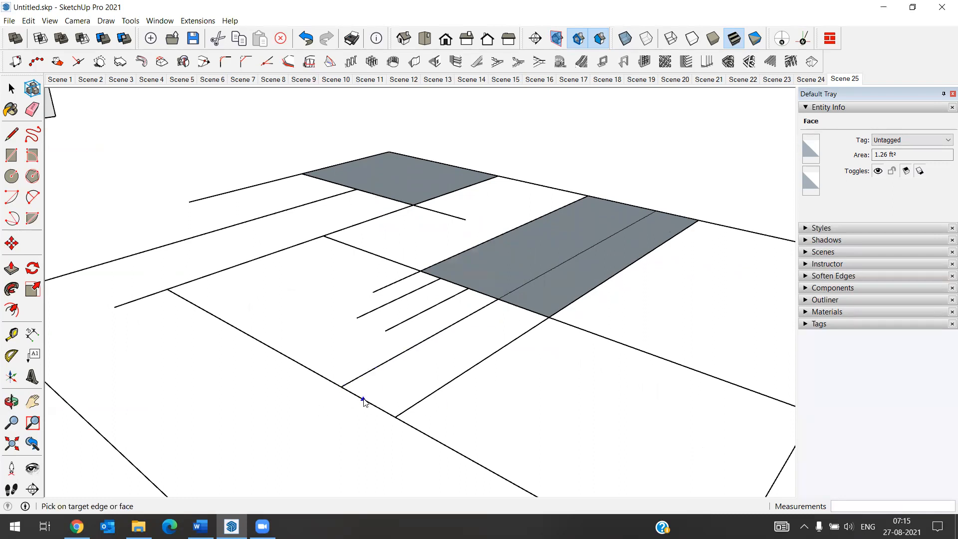
# Extend the remaining three short parallel lines beyond the middle inner line until they meet the lower inner line
pyautogui.click(405, 322)
pyautogui.click(309, 369)
pyautogui.click(372, 311)
pyautogui.click(281, 354)
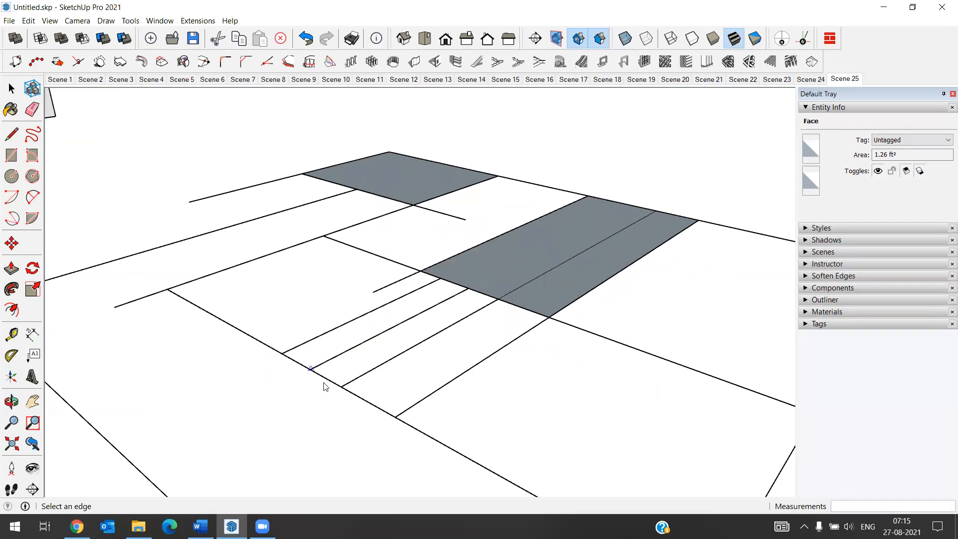
pyautogui.click(398, 282)
pyautogui.click(241, 333)
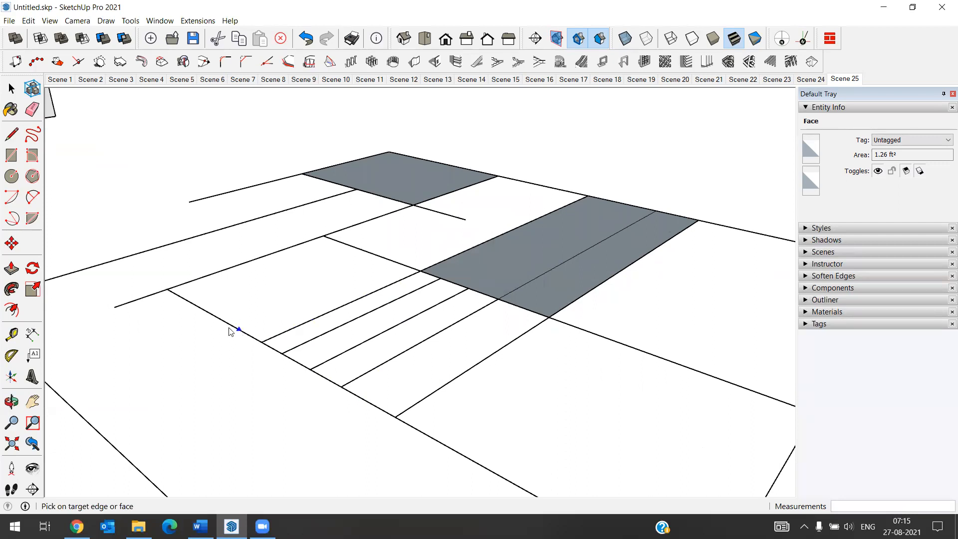
pyautogui.click(11, 89)
# Examine the whole extended line layout, and the stacked cubes beside the flat circle
pyautogui.scroll(-1, 325, 315)
pyautogui.scroll(-3, 327, 318)
pyautogui.scroll(4, 419, 343)
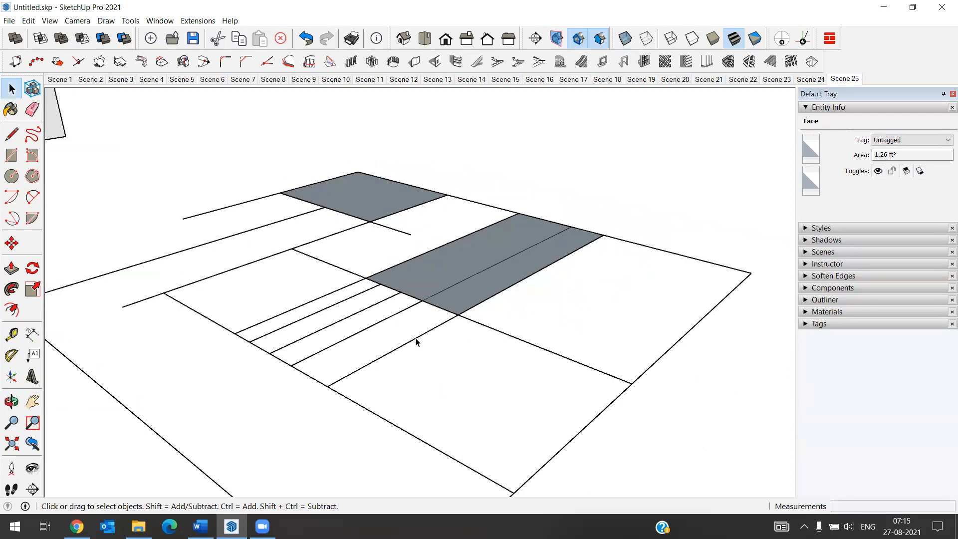
pyautogui.scroll(-3, 280, 325)
pyautogui.scroll(-6, 275, 327)
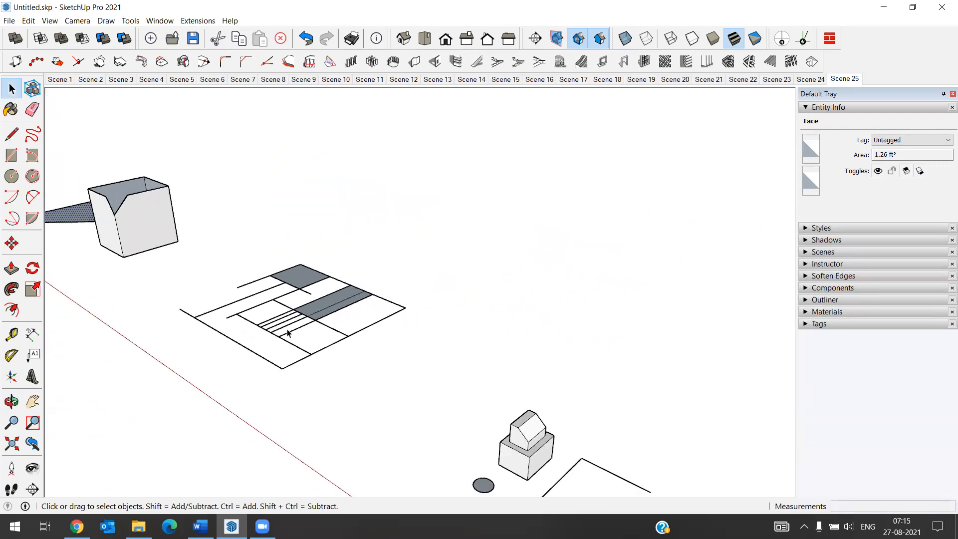
pyautogui.scroll(4, 288, 333)
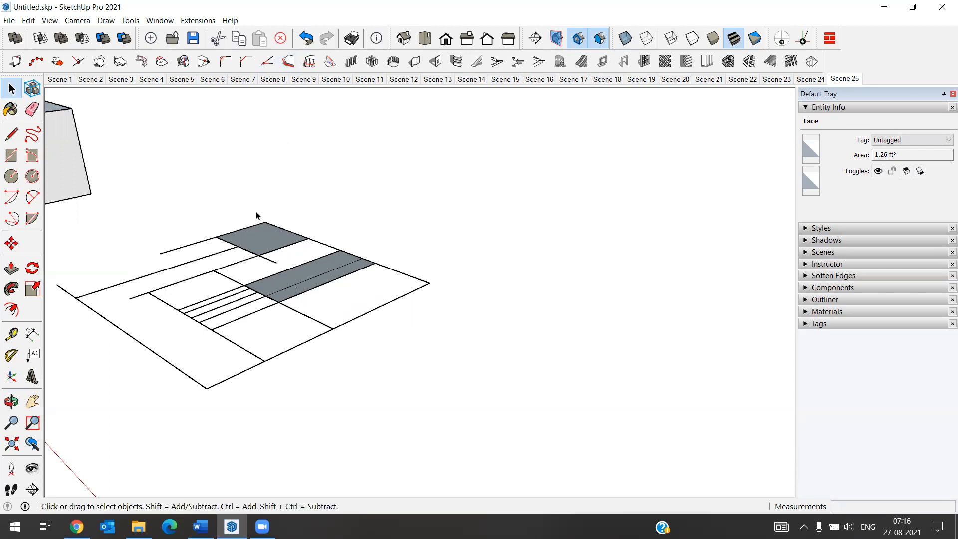
pyautogui.scroll(-6, 298, 220)
pyautogui.scroll(2, 443, 377)
pyautogui.moveTo(446, 376); pyautogui.dragTo(439, 413, button='middle')
pyautogui.scroll(5, 440, 365)
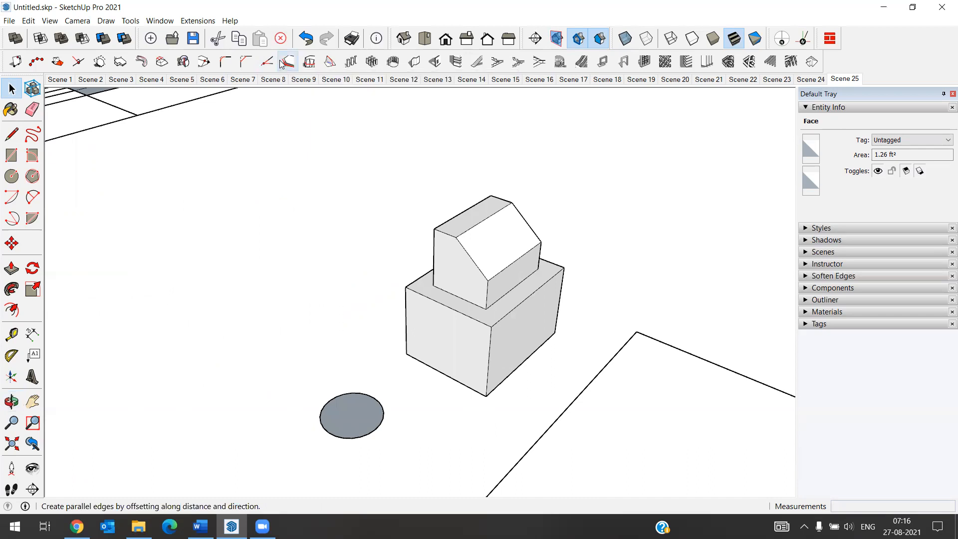
pyautogui.click(11, 134)
pyautogui.click(357, 310)
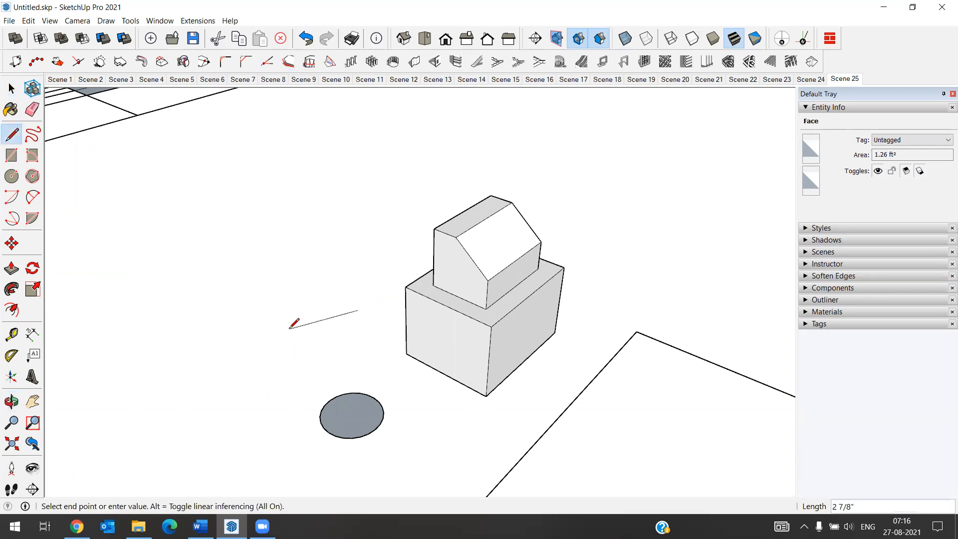
pyautogui.press('Escape')
pyautogui.scroll(-3, 299, 271)
pyautogui.scroll(1, 434, 407)
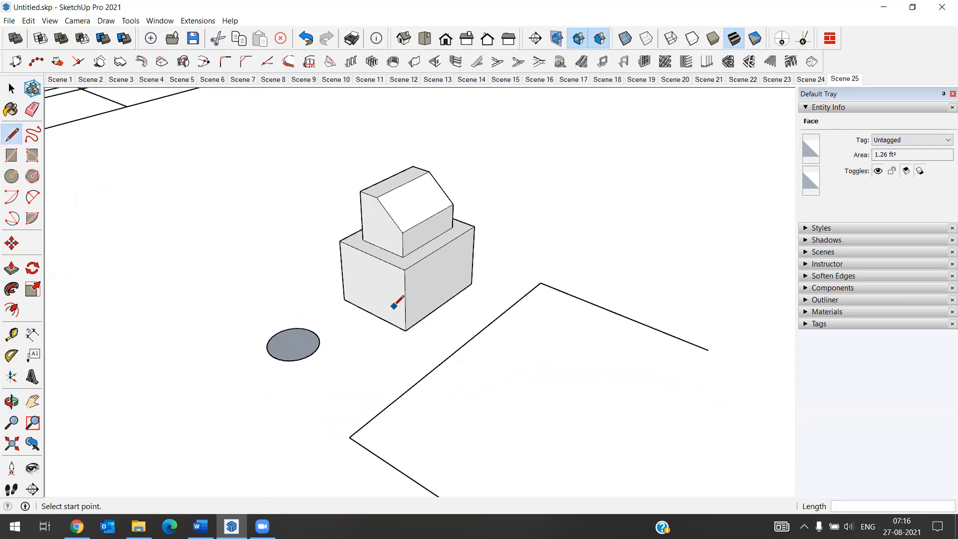
pyautogui.scroll(-1, 419, 329)
# Offset the long connecting edge of the open three-sided outline 3" inward between its two arms with 1001bit Offset edge
pyautogui.press('space')
pyautogui.scroll(-2, 396, 395)
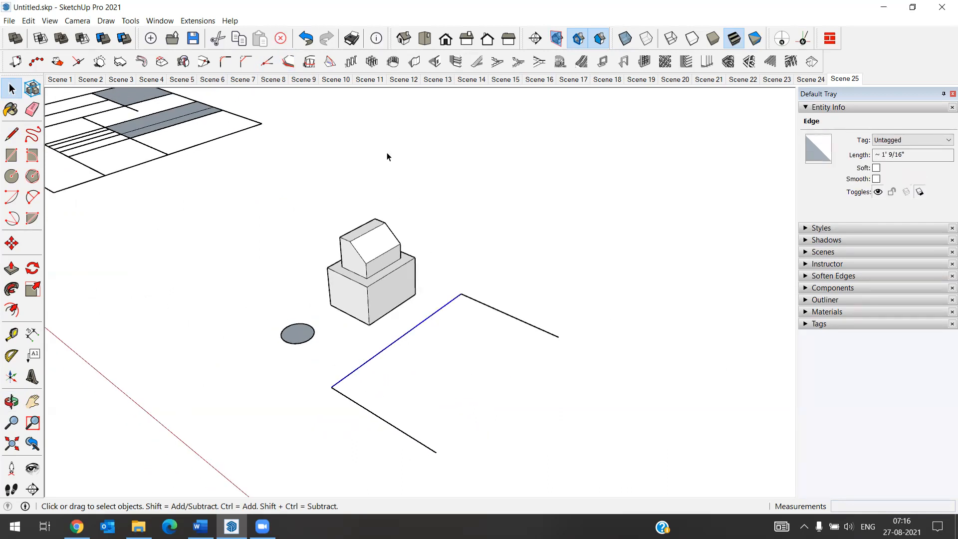
pyautogui.click(288, 61)
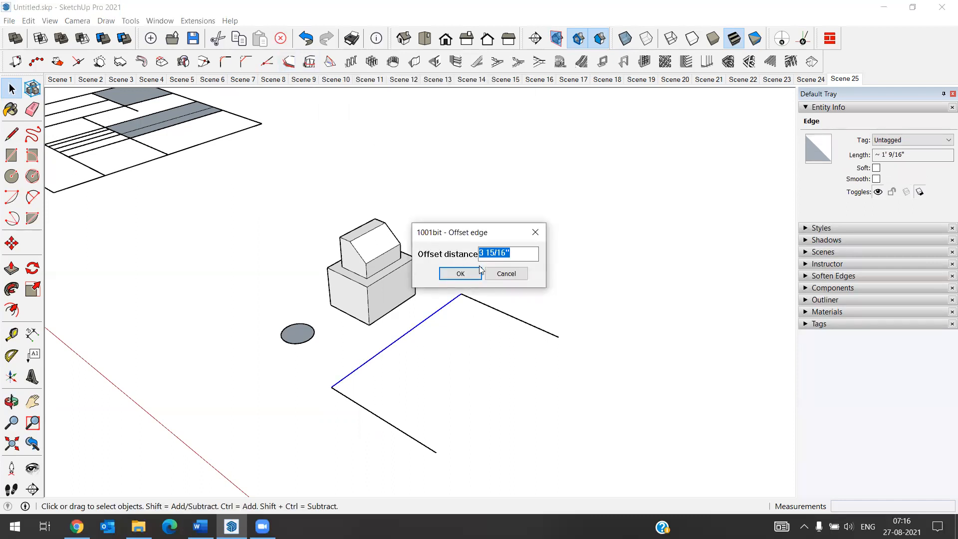
pyautogui.write('3')
pyautogui.press('Return')
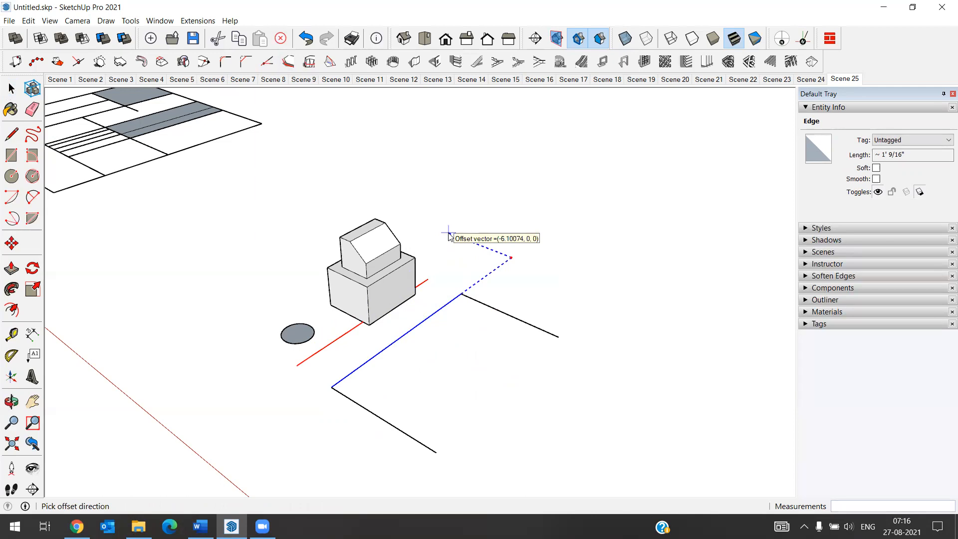
pyautogui.click(529, 380)
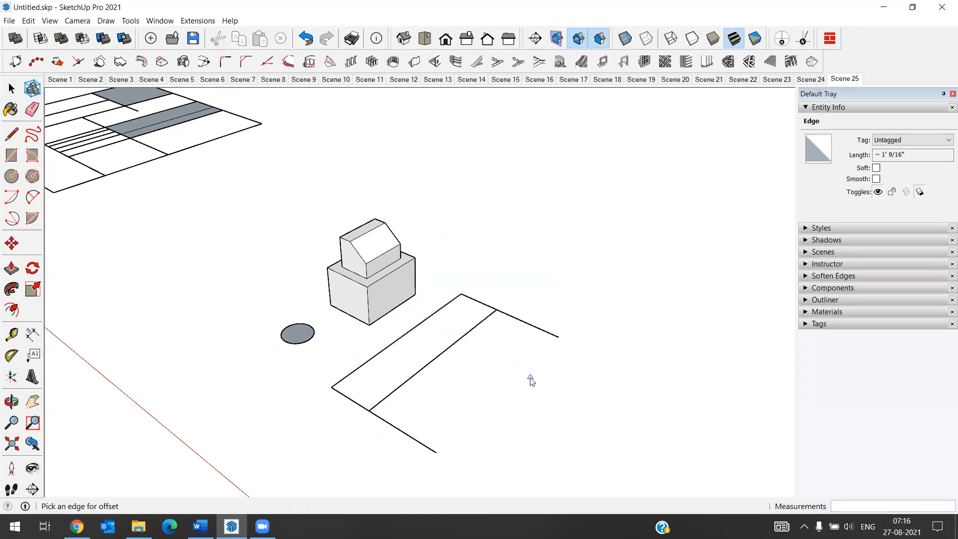
pyautogui.click(368, 361)
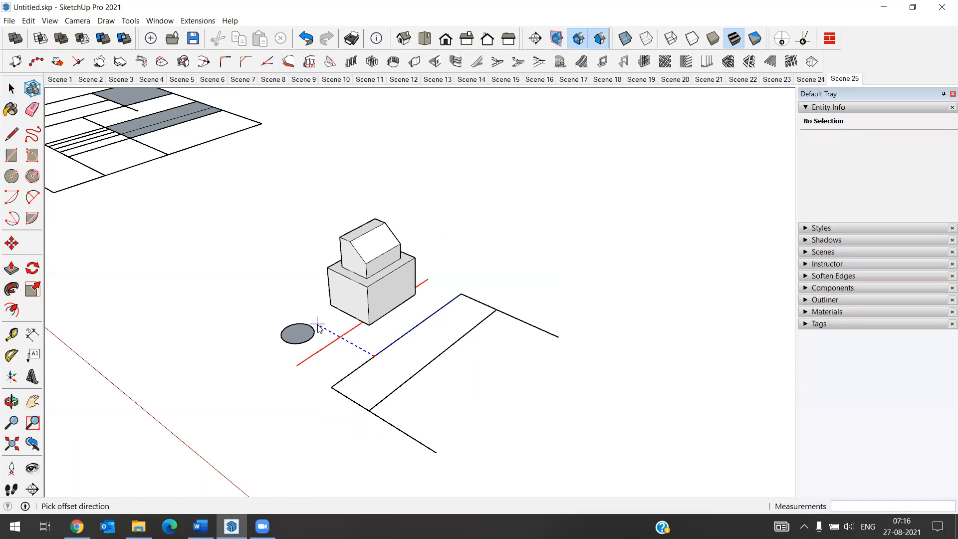
pyautogui.press('space')
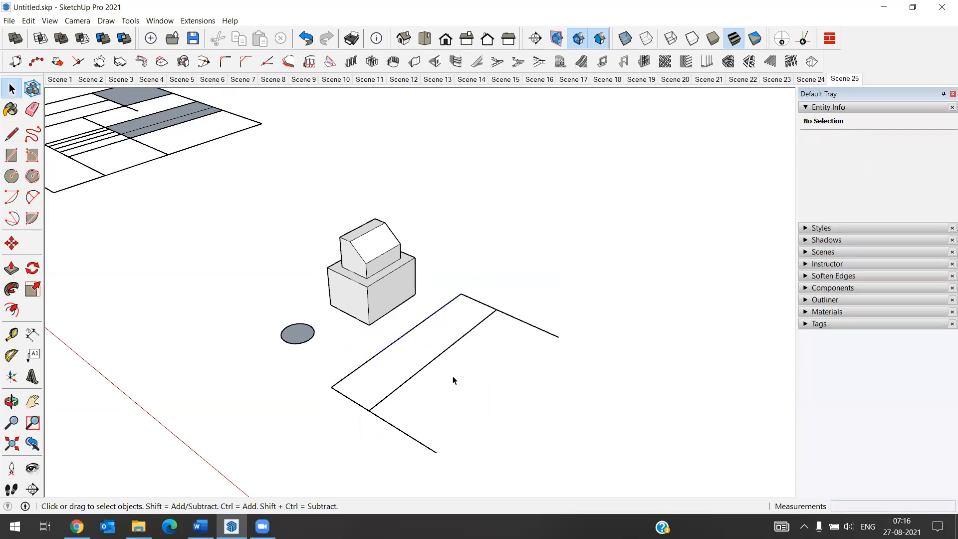
# Offset the outline's back arm beyond the inner line and the inner line itself 3" each, towards the inside of the open shape
pyautogui.click(543, 331)
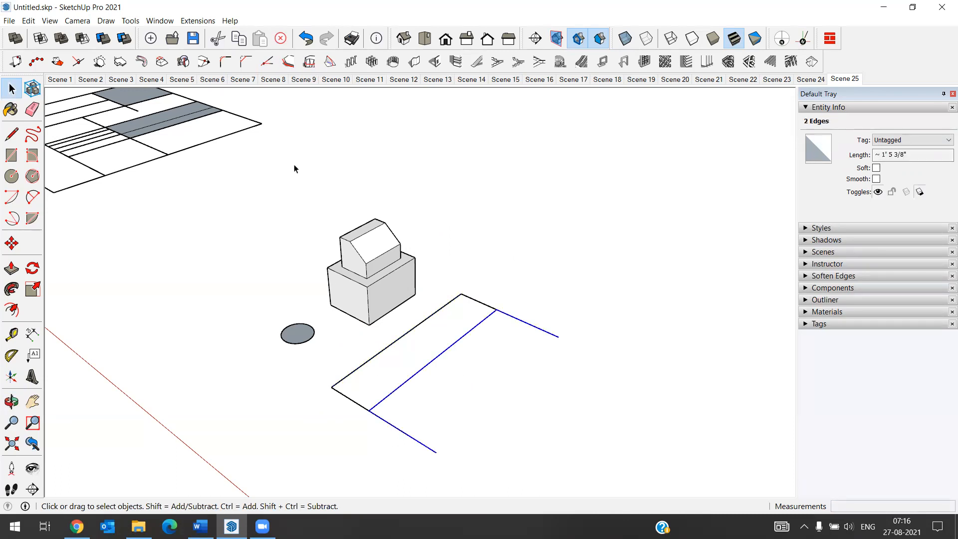
pyautogui.click(288, 62)
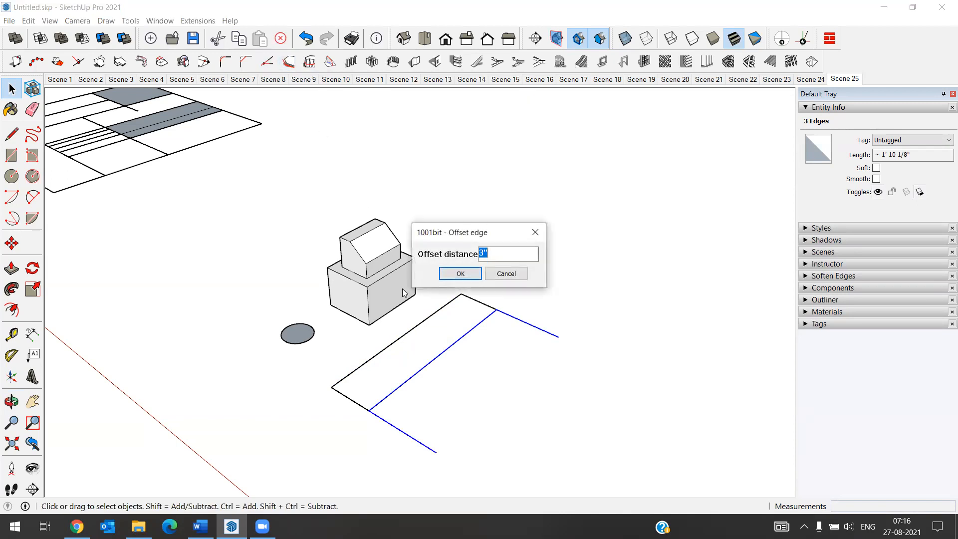
pyautogui.click(461, 273)
pyautogui.click(513, 381)
pyautogui.click(438, 358)
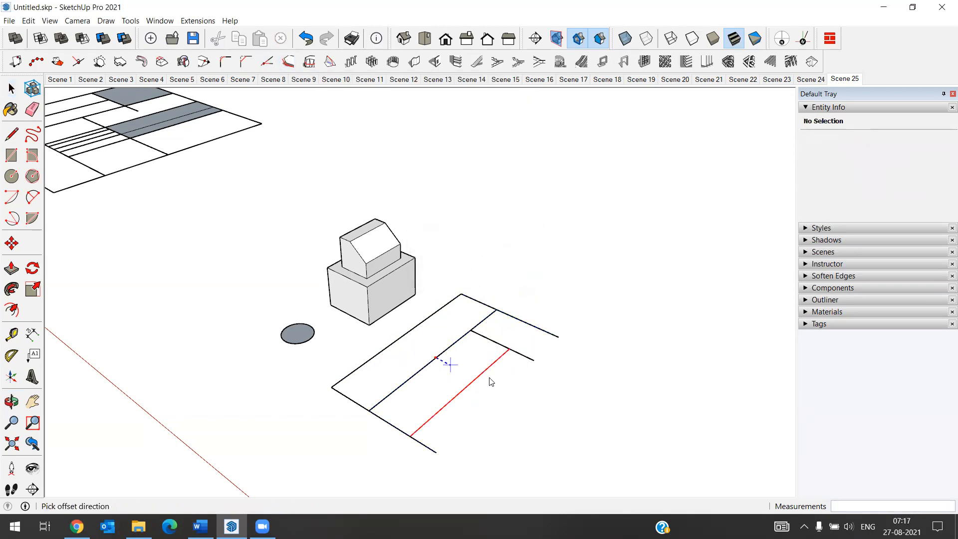
pyautogui.click(445, 394)
# Offset the front arm's segment between the two inner parallel lines 3" to the outside as a detached parallel line
pyautogui.click(380, 440)
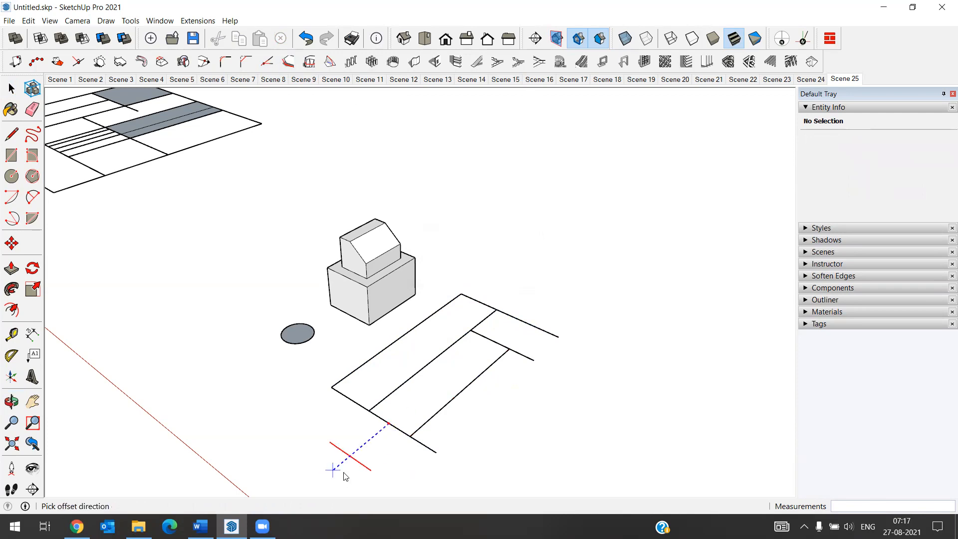
pyautogui.click(420, 444)
pyautogui.click(368, 362)
pyautogui.press('space')
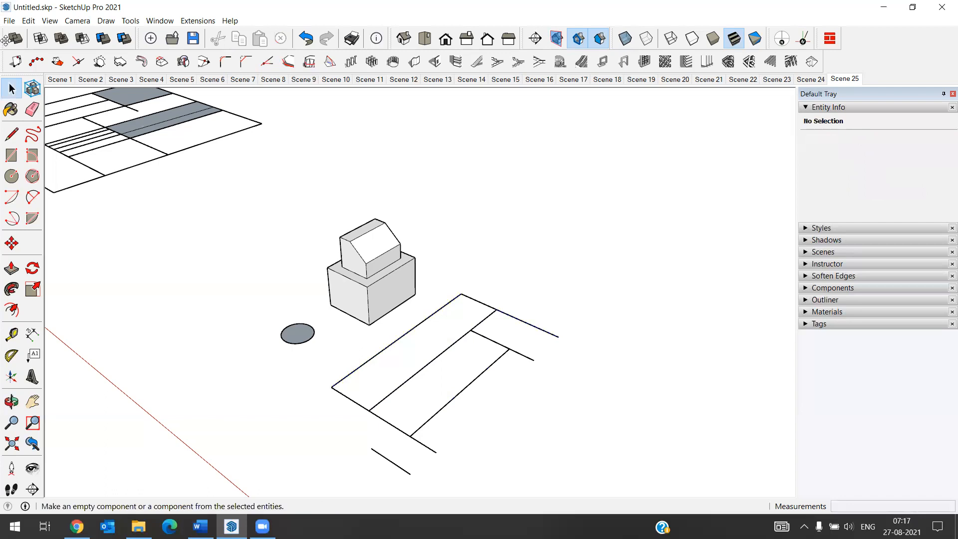
# Try to offset the flat circle's edge by 3" with 1001bit Offset edge
pyautogui.scroll(4, 291, 344)
pyautogui.click(292, 347)
pyautogui.click(284, 334)
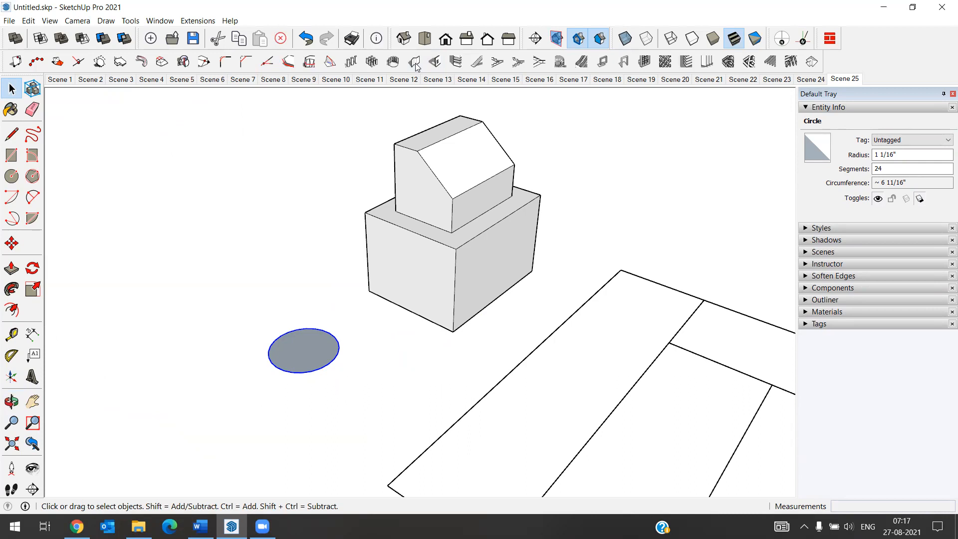
pyautogui.click(289, 62)
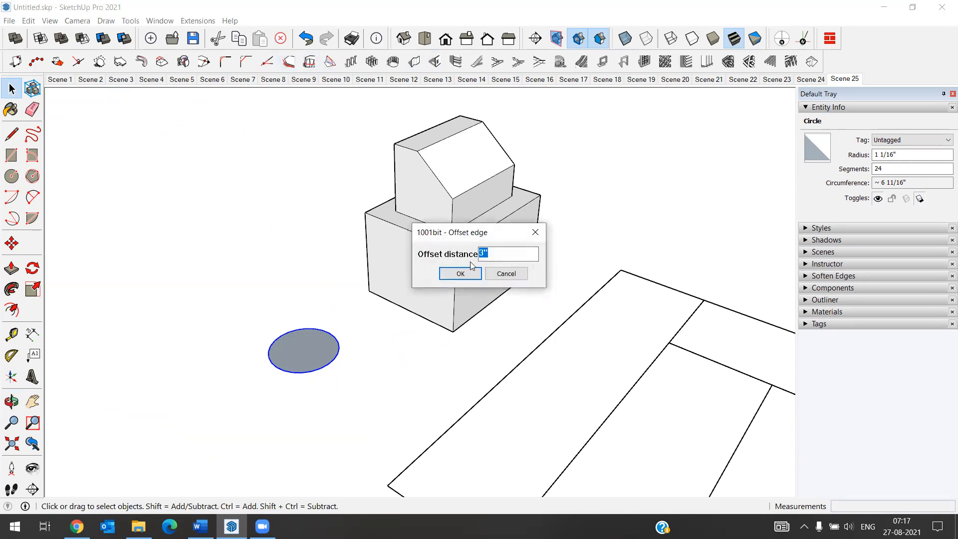
pyautogui.click(459, 272)
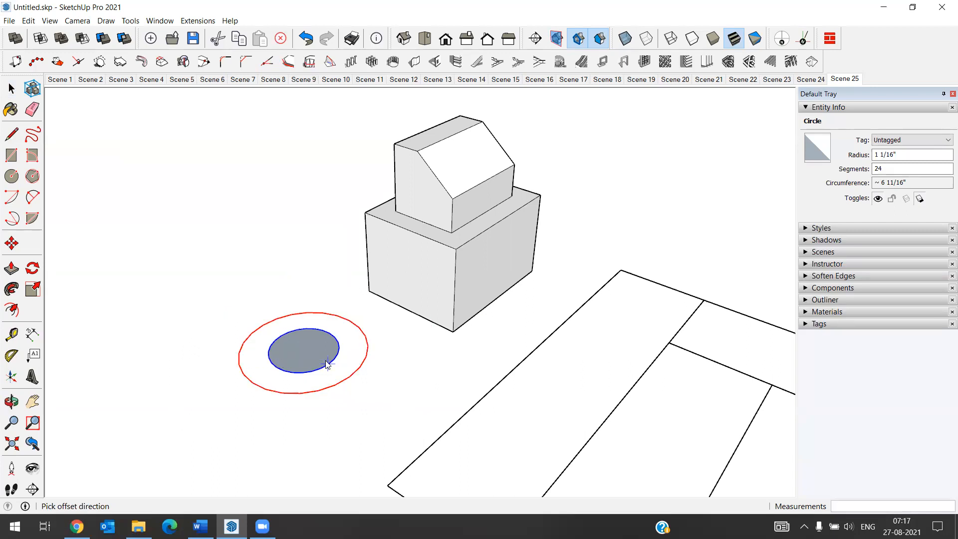
pyautogui.scroll(5, 327, 364)
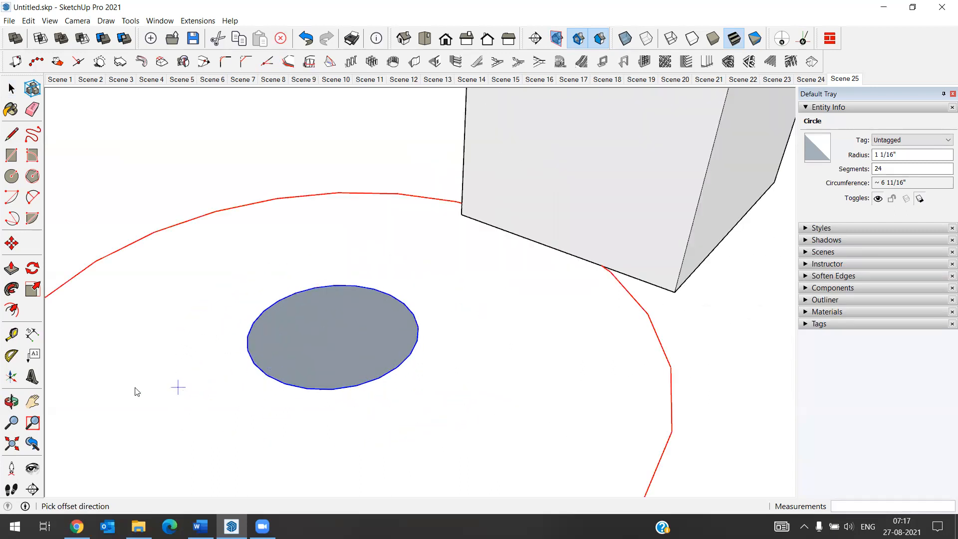
pyautogui.scroll(-3, 352, 324)
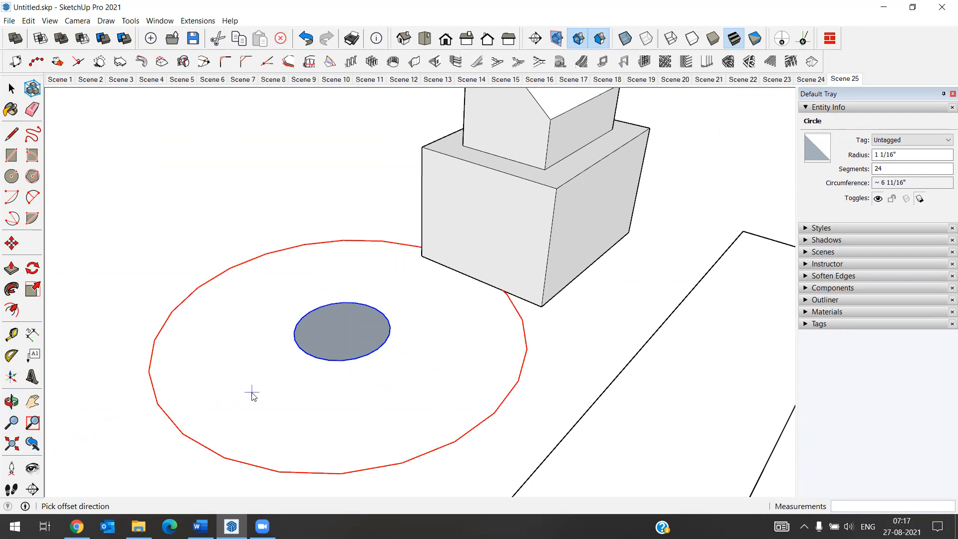
pyautogui.scroll(-2, 252, 371)
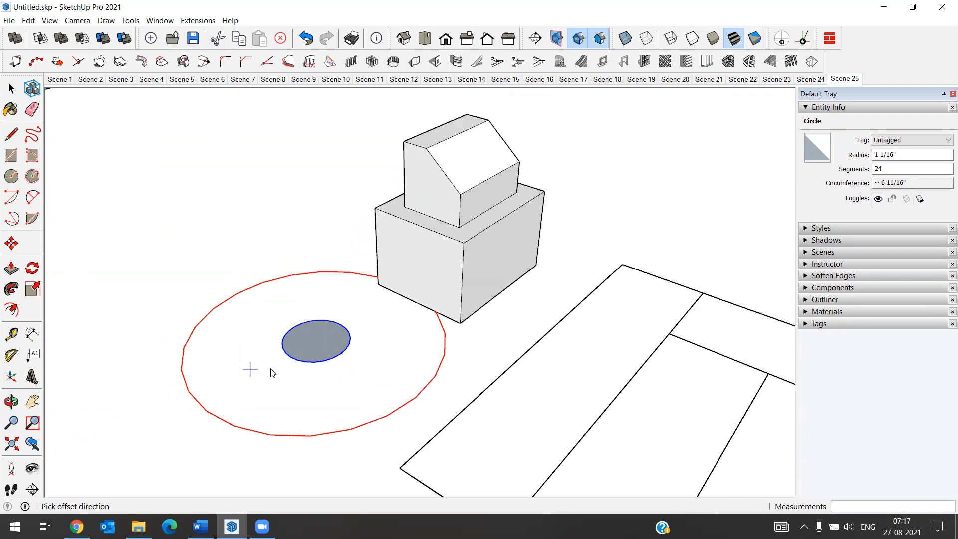
pyautogui.scroll(-1, 269, 372)
pyautogui.press('space')
pyautogui.click(262, 372)
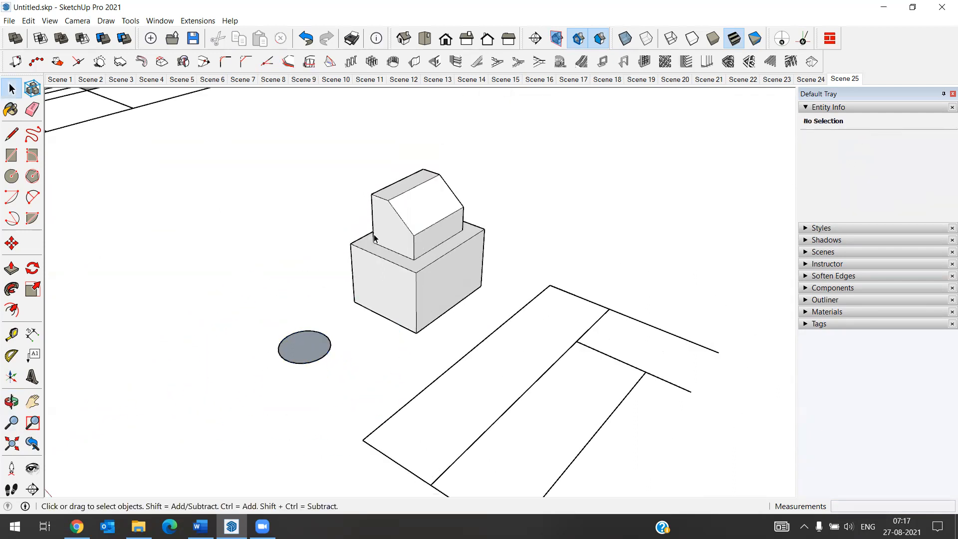
# Offset the lower box's long top edge 1" inward across its top face with 1001bit Offset edge
pyautogui.scroll(3, 484, 280)
pyautogui.scroll(2, 373, 272)
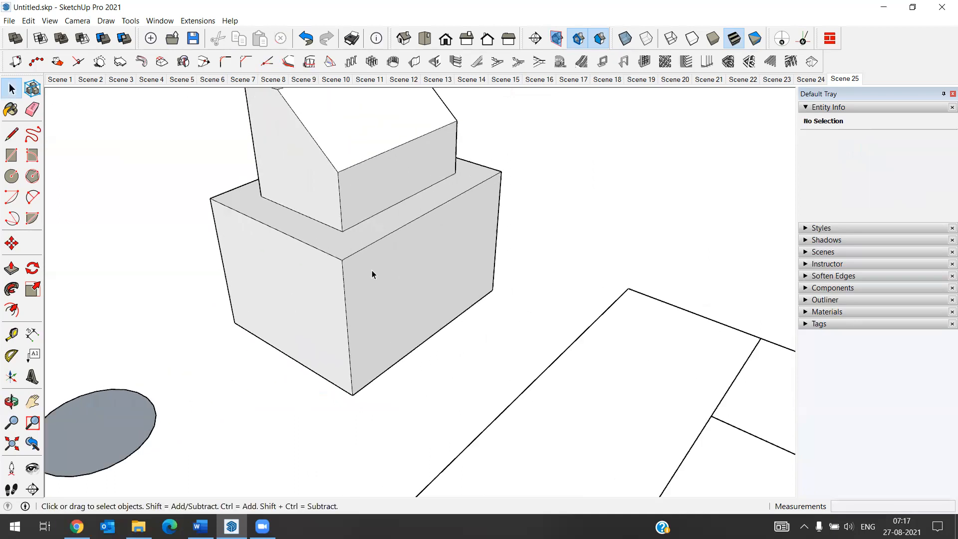
pyautogui.click(382, 234)
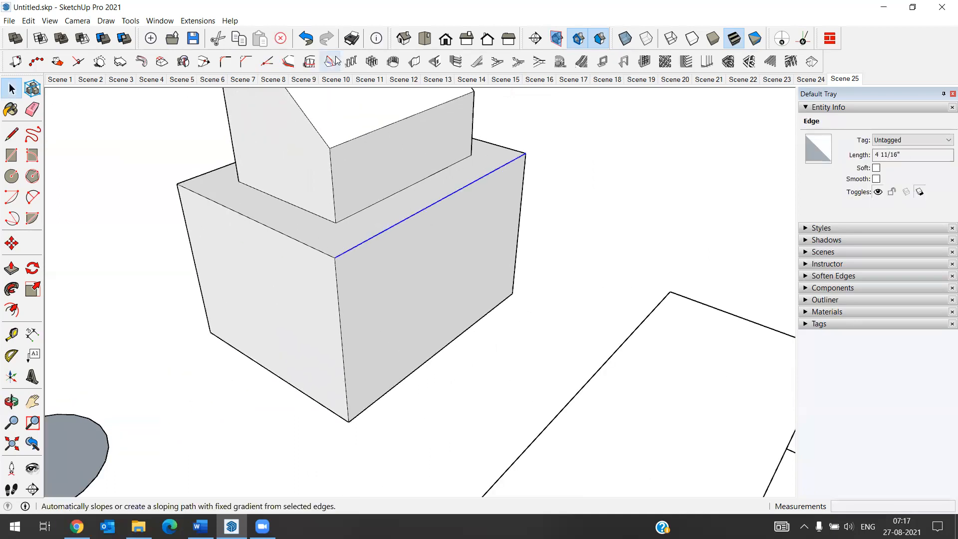
pyautogui.click(288, 61)
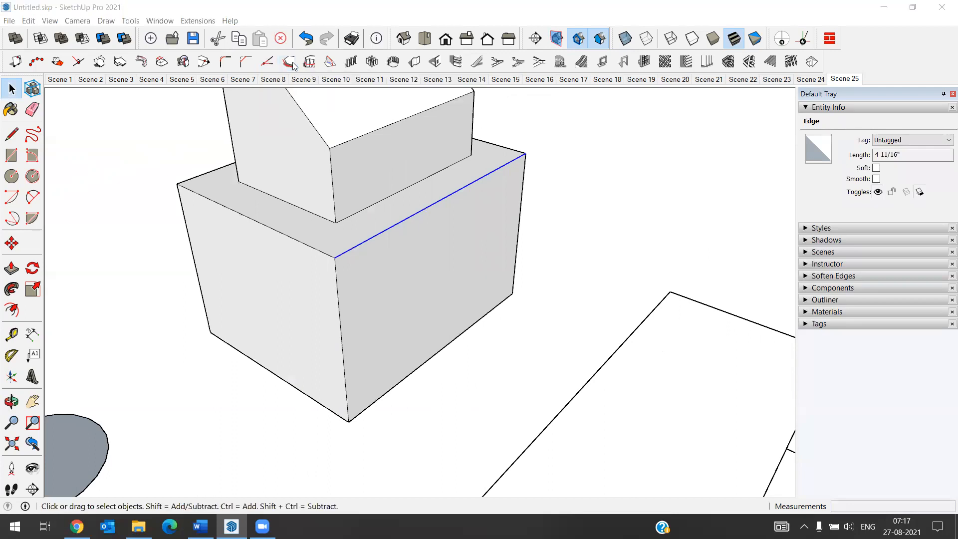
pyautogui.click(460, 274)
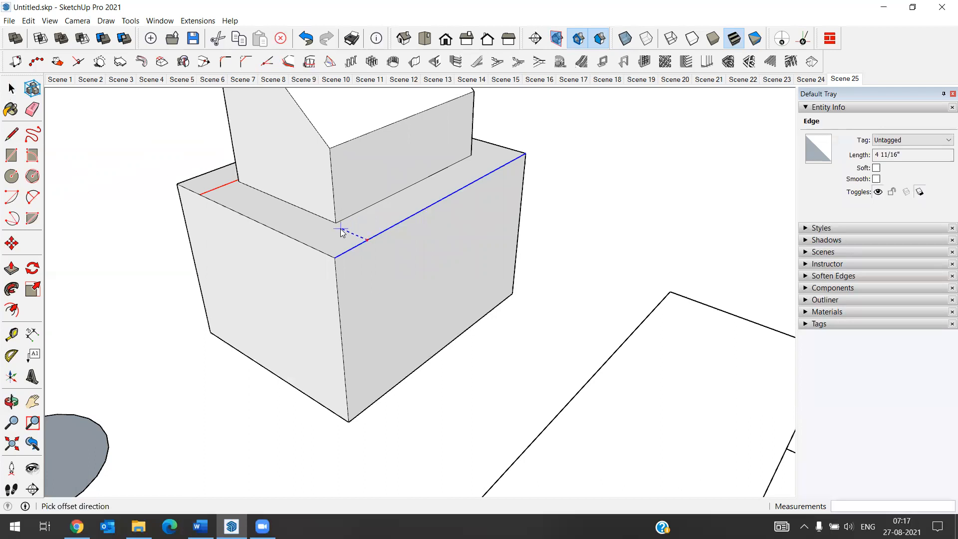
pyautogui.click(266, 62)
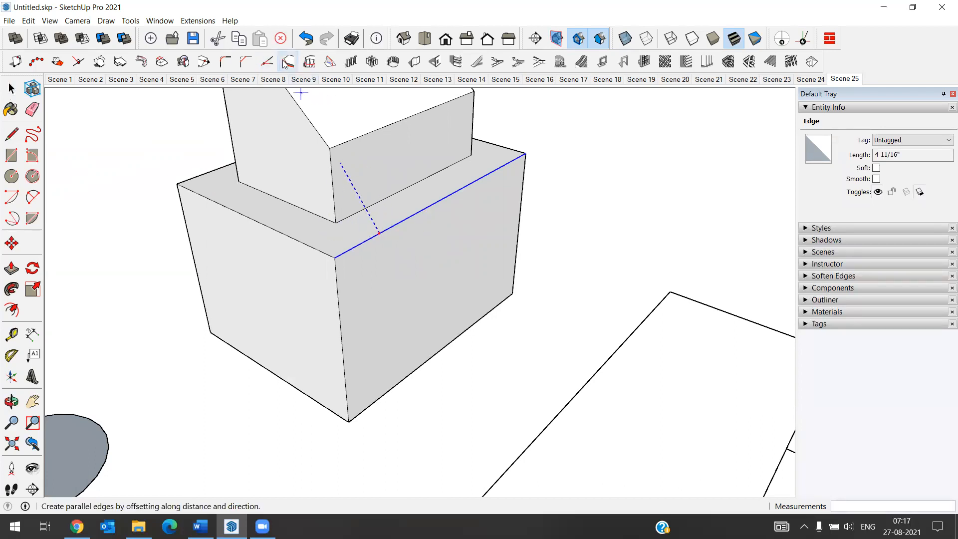
pyautogui.click(288, 61)
pyautogui.write('1')
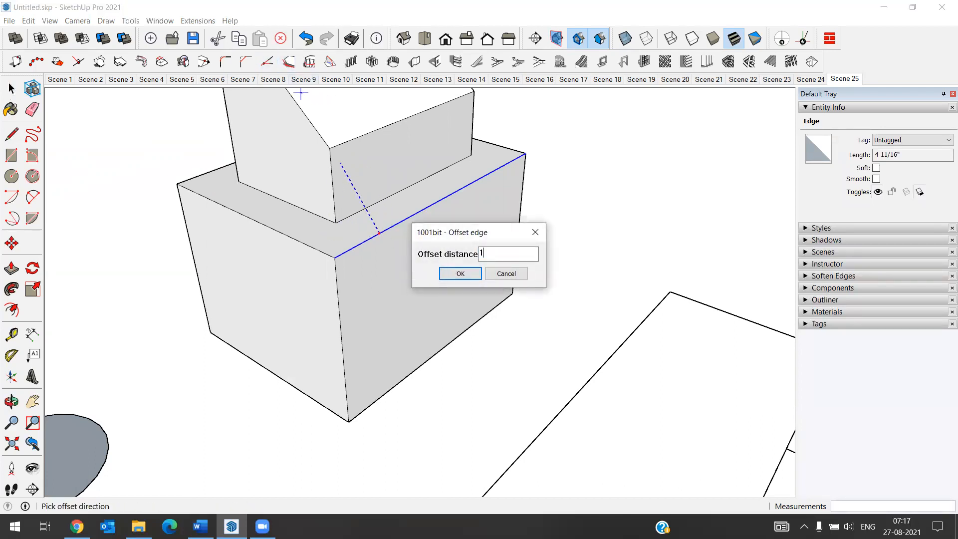
pyautogui.press('Return')
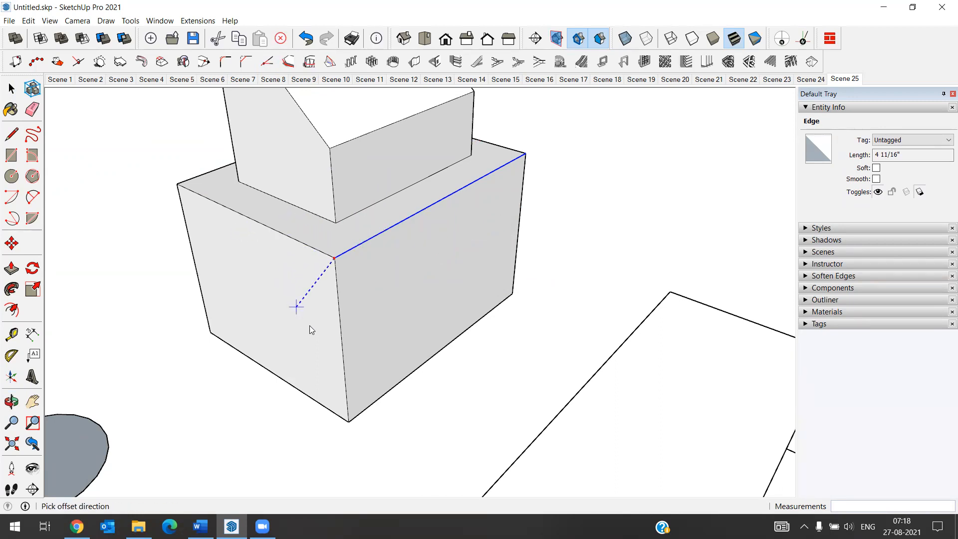
pyautogui.click(259, 220)
# Offset the same top edge 1" down the box's side face and select the faces around the new line to check the split
pyautogui.click(367, 244)
pyautogui.click(388, 302)
pyautogui.moveTo(388, 301); pyautogui.dragTo(384, 258, button='middle')
pyautogui.scroll(2, 384, 258)
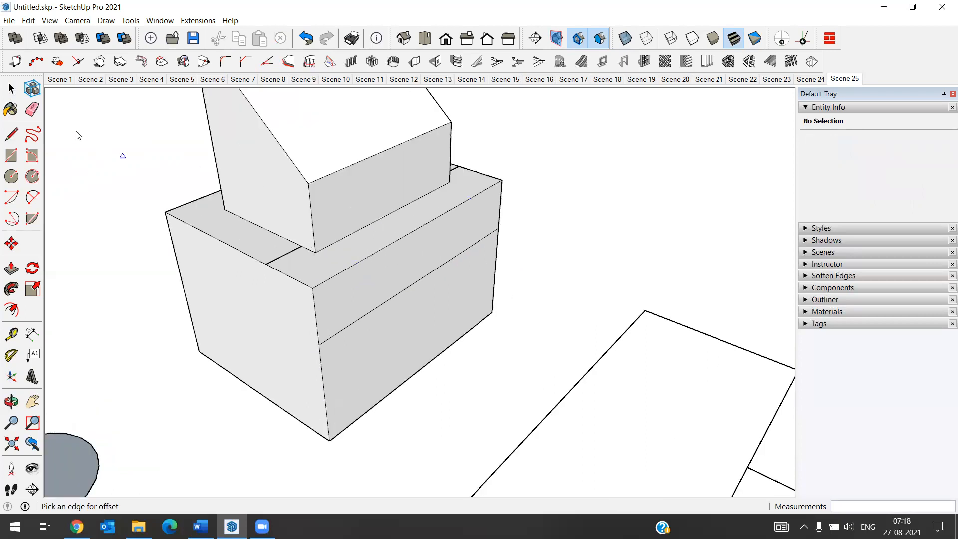
pyautogui.click(11, 89)
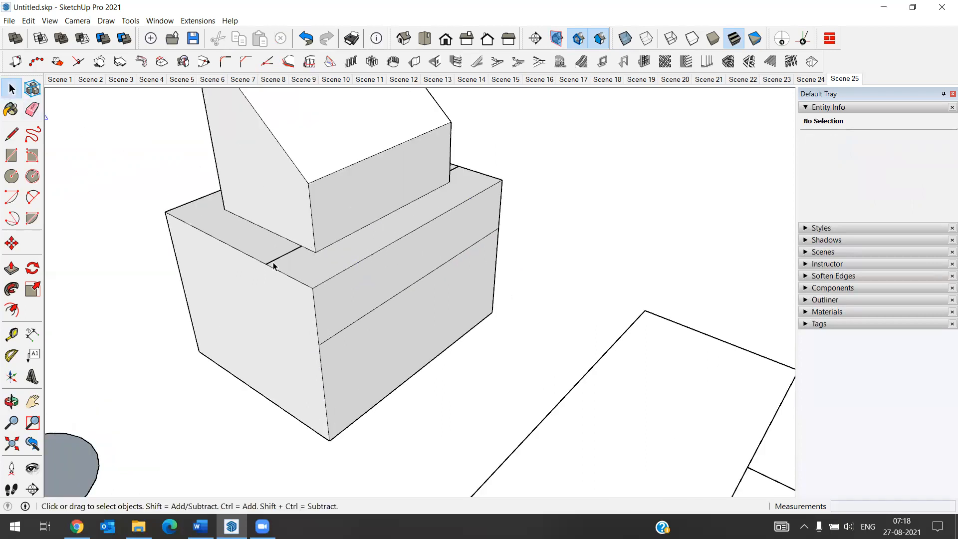
pyautogui.click(333, 286)
pyautogui.click(370, 314)
pyautogui.click(345, 300)
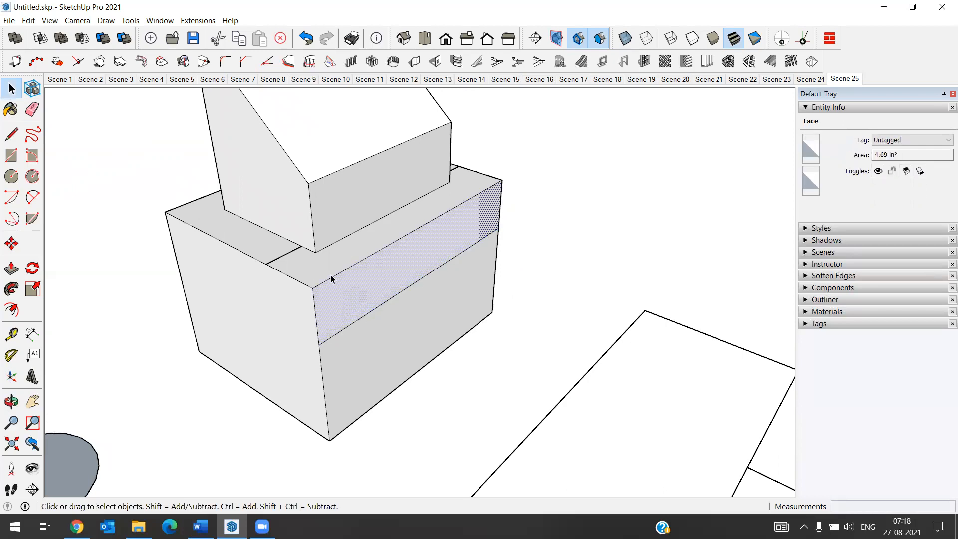
# Offset the innermost long line and its two short end segments together about 7/8" inward with the standard Offset tool
pyautogui.scroll(-7, 332, 279)
pyautogui.scroll(2, 424, 397)
pyautogui.scroll(-2, 331, 304)
pyautogui.scroll(1, 477, 414)
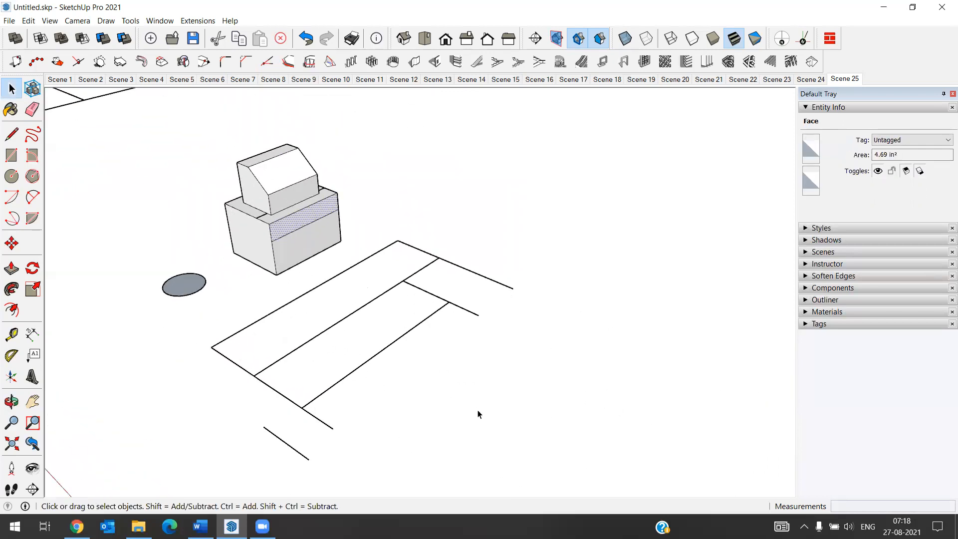
pyautogui.scroll(1, 477, 414)
pyautogui.click(398, 329)
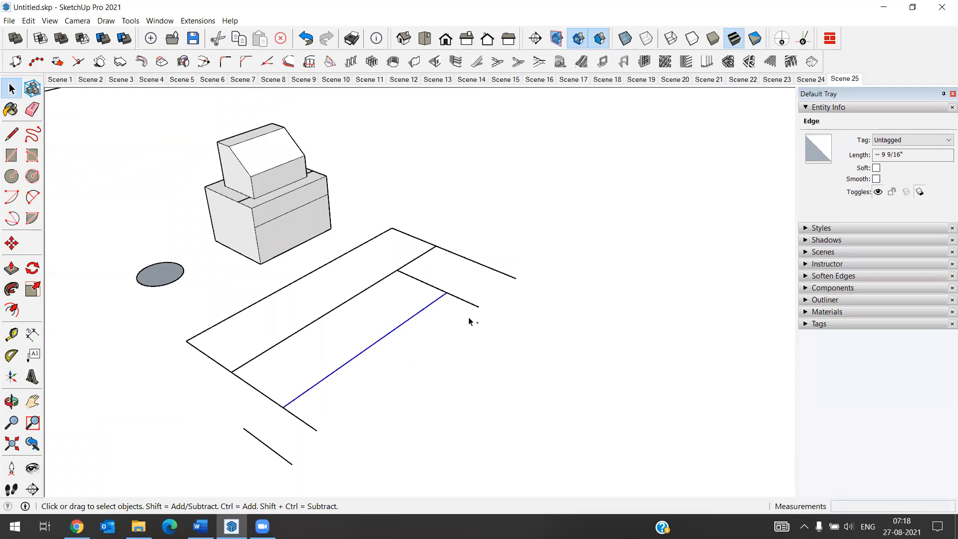
pyautogui.keyDown('ctrl'); pyautogui.click(462, 300); pyautogui.keyUp('ctrl')
pyautogui.keyDown('ctrl'); pyautogui.click(305, 423); pyautogui.keyUp('ctrl')
pyautogui.click(10, 311)
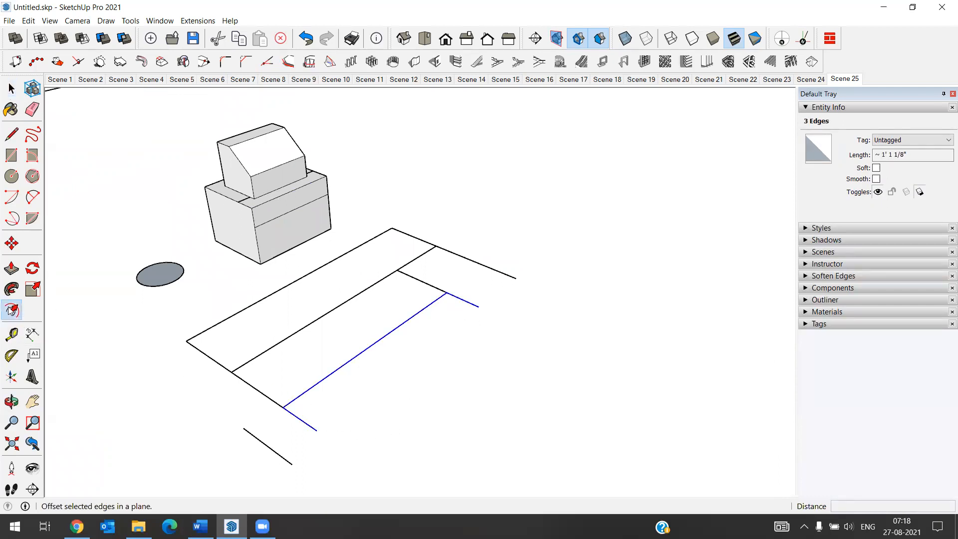
pyautogui.click(391, 353)
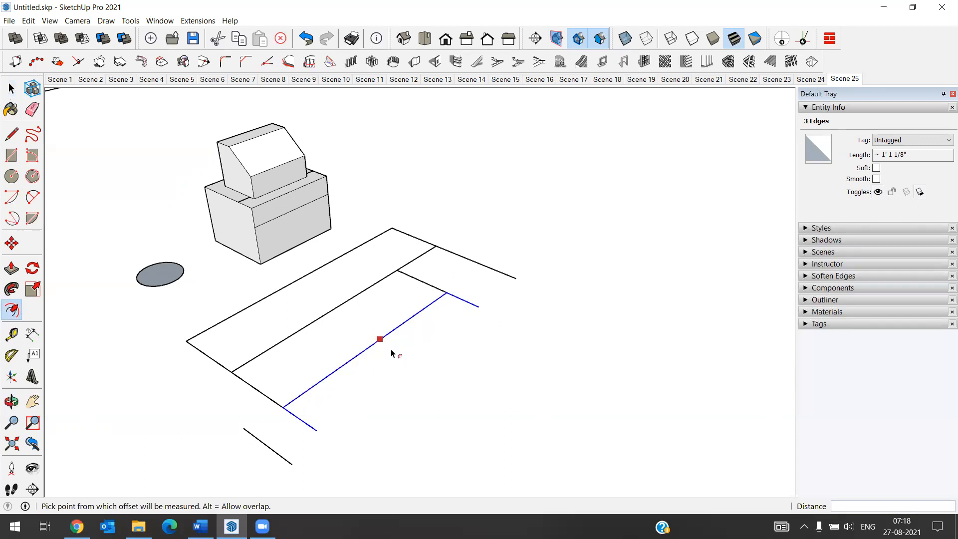
pyautogui.click(421, 369)
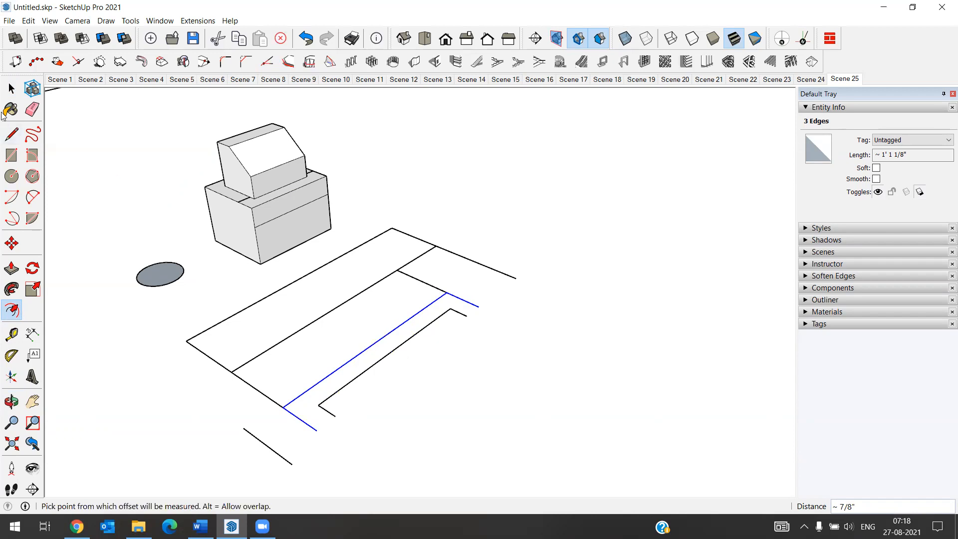
pyautogui.click(5, 90)
# Try to offset the detached single line in front of the outline with the standard Offset tool
pyautogui.scroll(-2, 437, 296)
pyautogui.scroll(2, 286, 398)
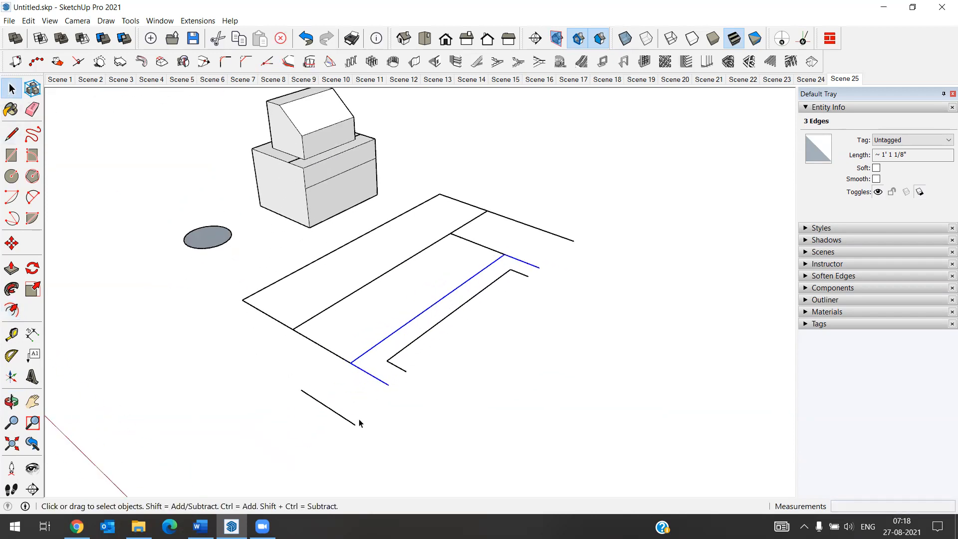
pyautogui.scroll(1, 359, 423)
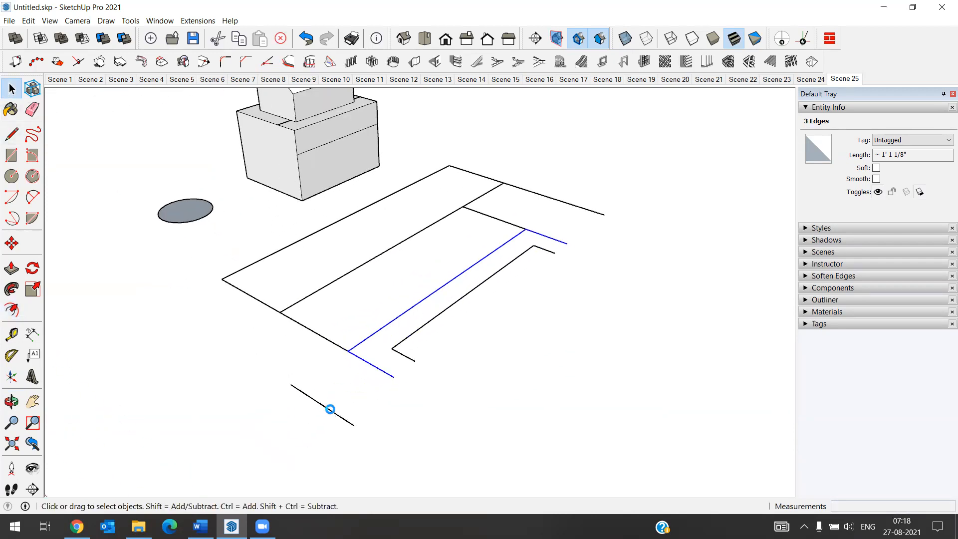
pyautogui.click(330, 409)
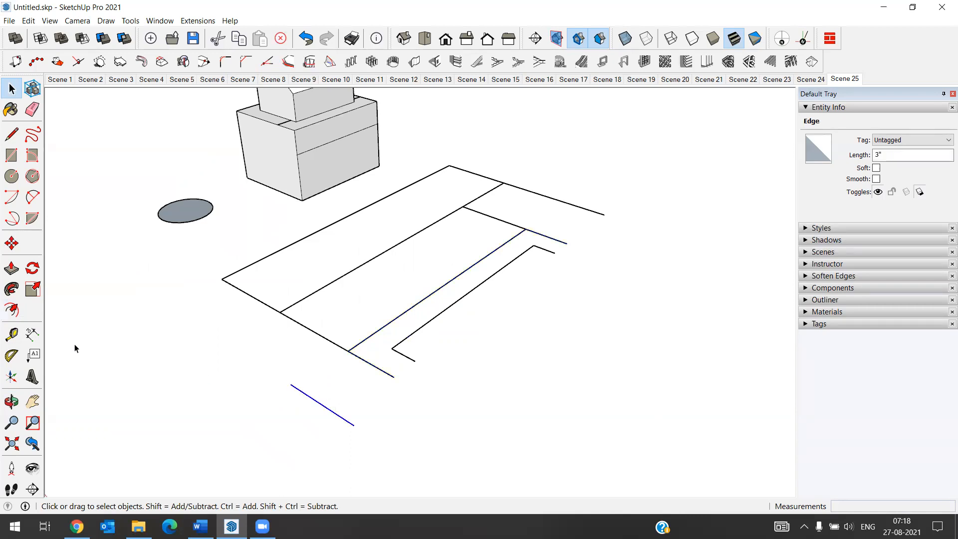
pyautogui.click(11, 309)
pyautogui.click(315, 414)
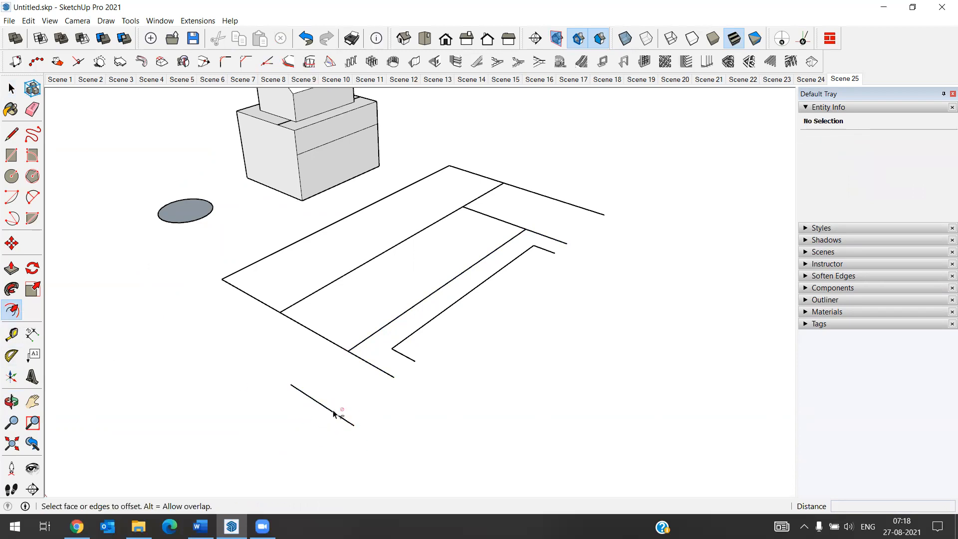
pyautogui.press('space')
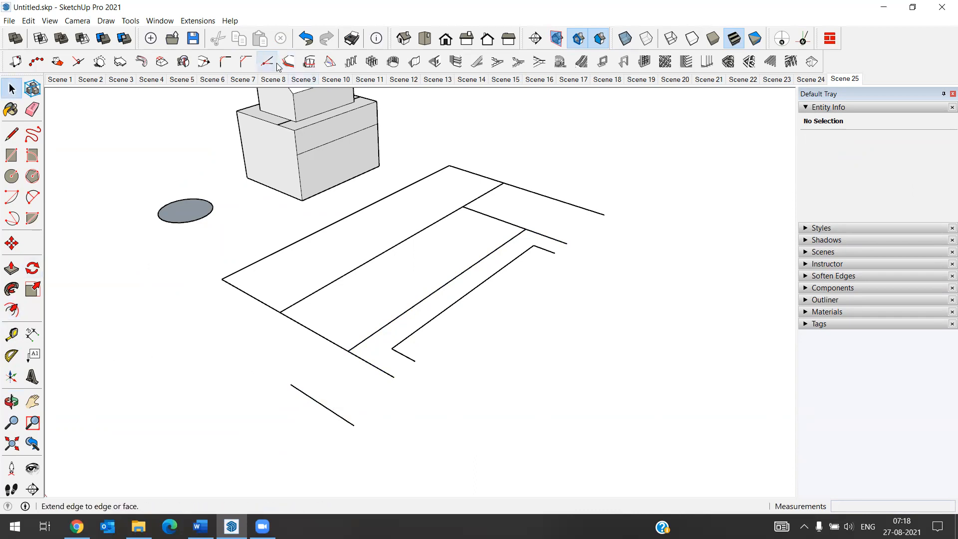
# Offset the detached single line 1" away from the outline with 1001bit Offset edge
pyautogui.click(305, 393)
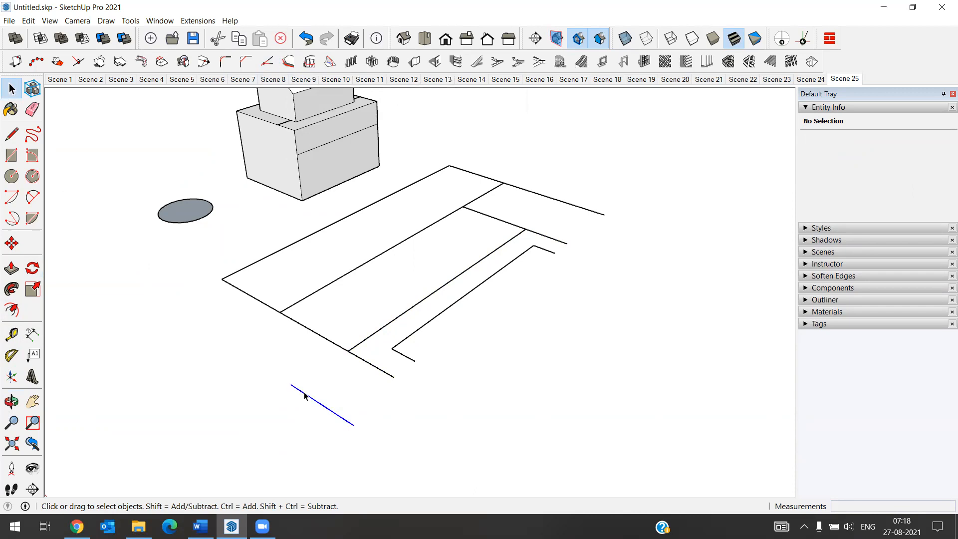
pyautogui.click(288, 63)
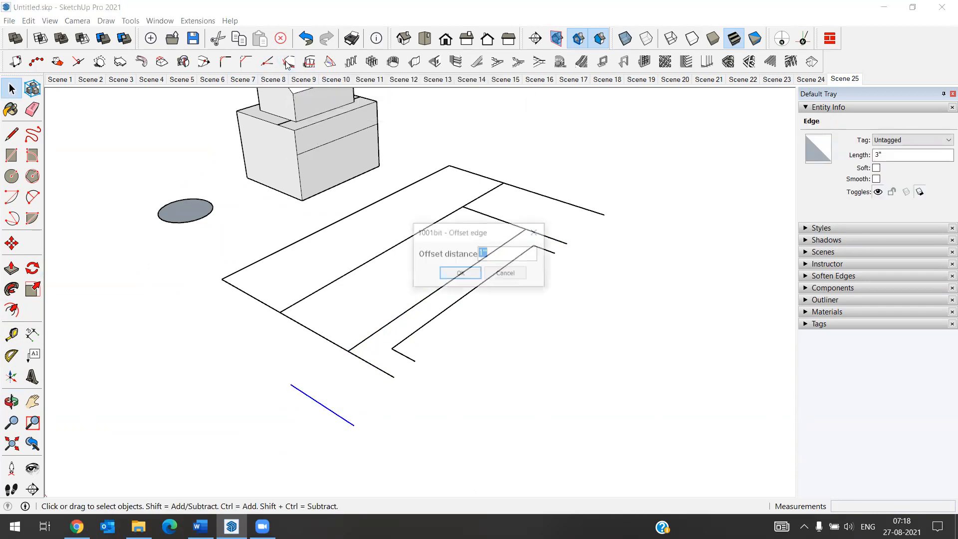
pyautogui.click(457, 271)
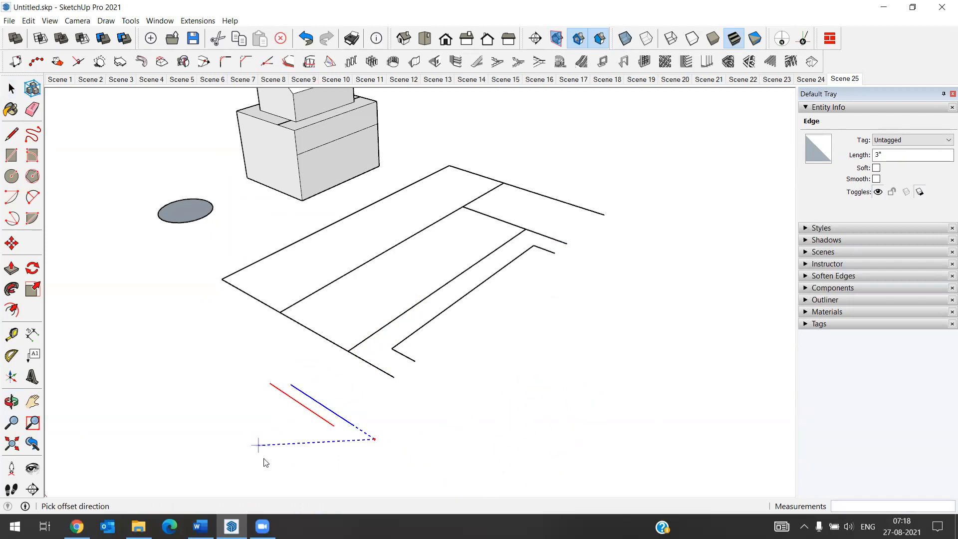
pyautogui.scroll(-1, 270, 429)
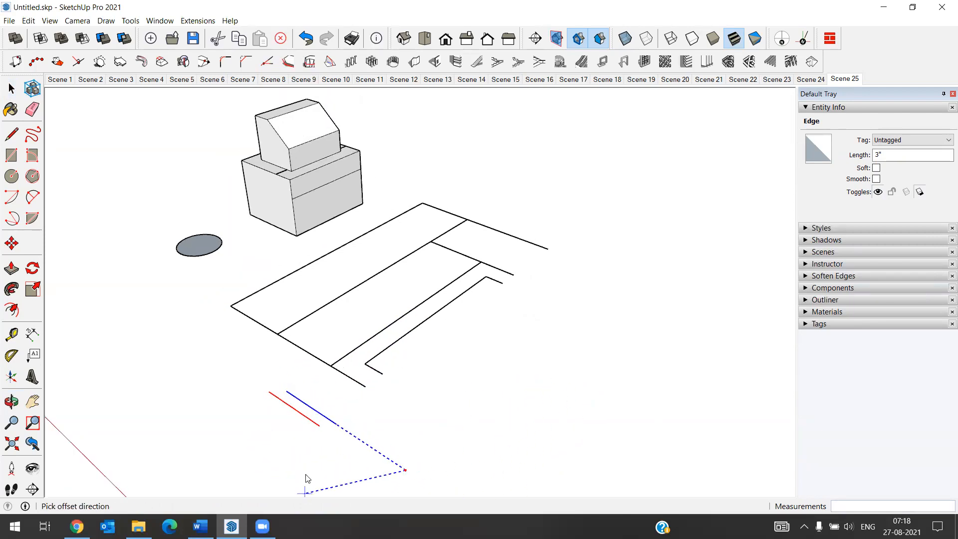
pyautogui.click(303, 454)
pyautogui.moveTo(303, 451); pyautogui.dragTo(244, 320, button='middle')
pyautogui.click(11, 88)
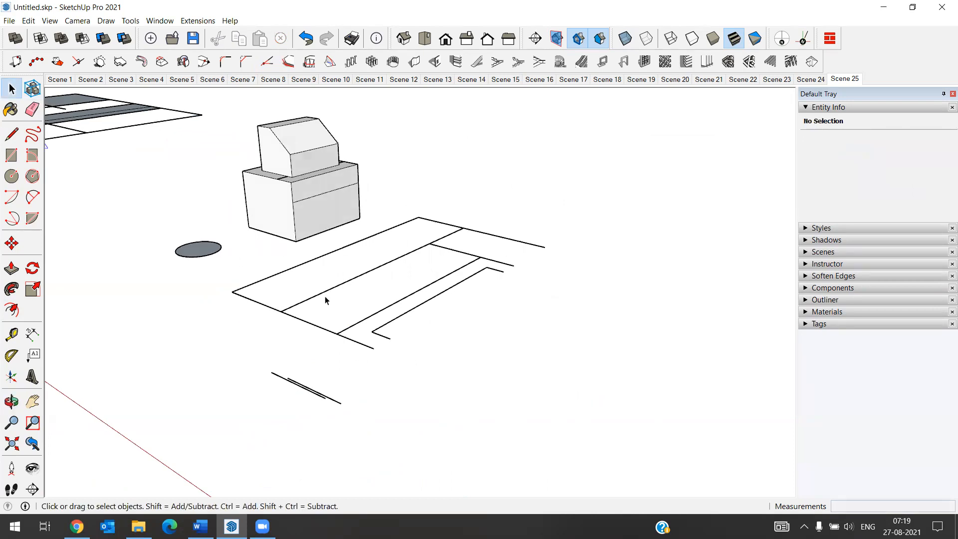
# Examine the individual zigzag wall faces inside the recess of the notched box
pyautogui.scroll(-1, 335, 394)
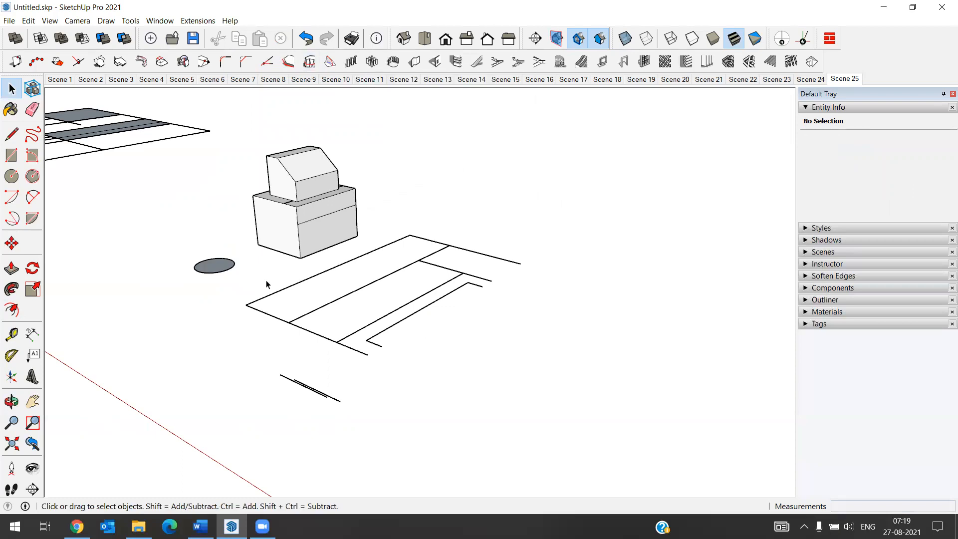
pyautogui.scroll(-5, 171, 247)
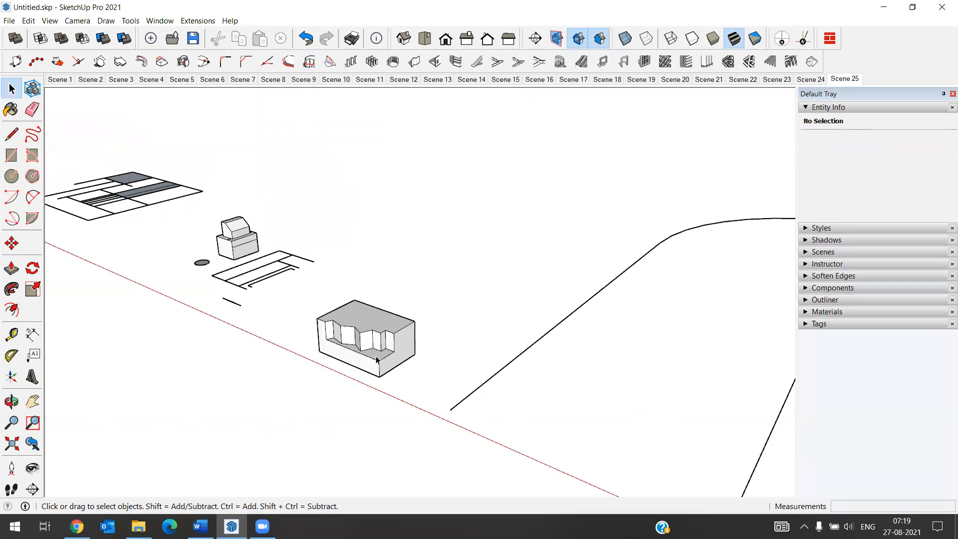
pyautogui.scroll(5, 344, 319)
pyautogui.moveTo(349, 315); pyautogui.dragTo(363, 349, button='middle')
pyautogui.moveTo(323, 396); pyautogui.dragTo(342, 293, button='middle')
pyautogui.scroll(3, 319, 379)
pyautogui.click(291, 263)
pyautogui.click(454, 285)
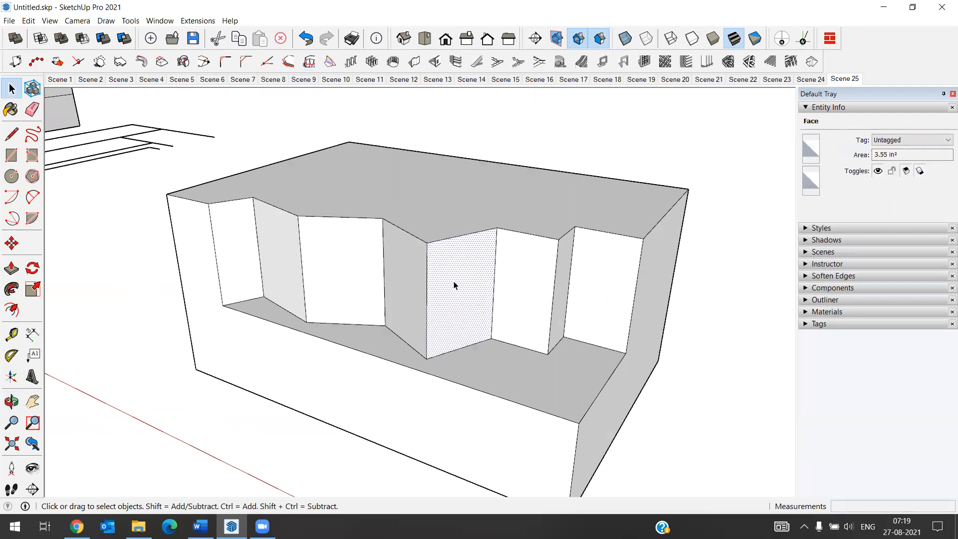
pyautogui.click(312, 280)
pyautogui.click(279, 260)
pyautogui.click(375, 266)
pyautogui.click(452, 308)
pyautogui.click(541, 298)
pyautogui.click(593, 292)
pyautogui.click(515, 294)
pyautogui.click(439, 294)
pyautogui.click(392, 296)
pyautogui.click(342, 278)
# Mark a horizontal line across the recess's second wall face at a vertical distance of 1" from the ledge's end corner
pyautogui.click(287, 268)
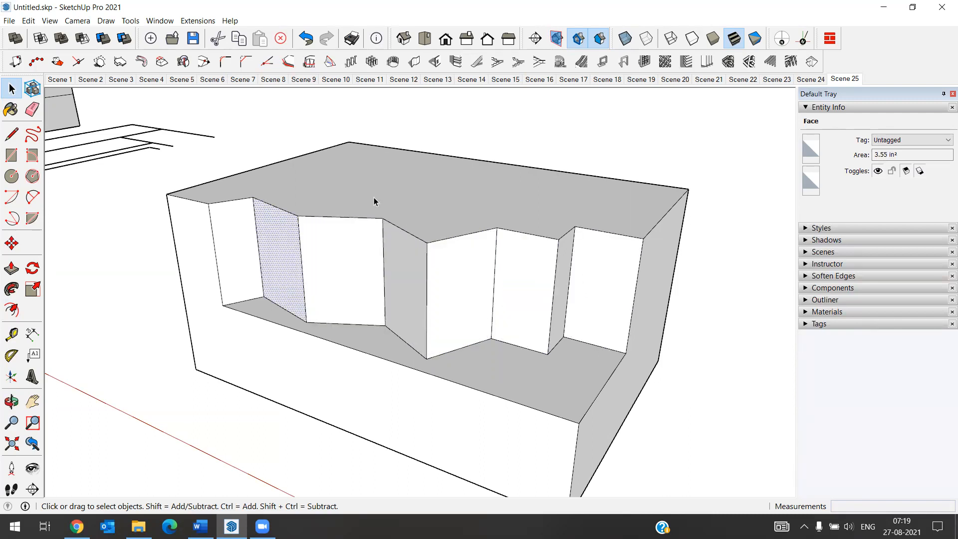
pyautogui.click(309, 63)
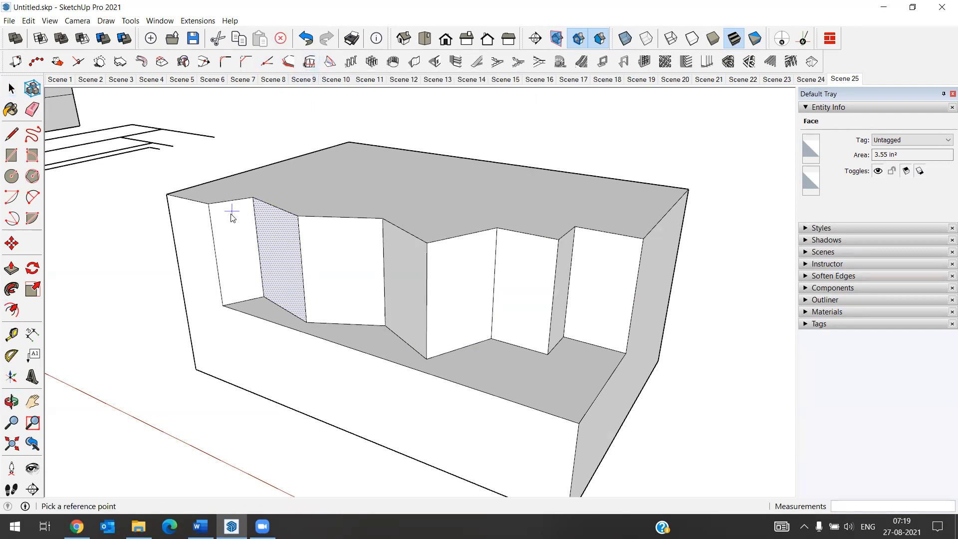
pyautogui.click(228, 304)
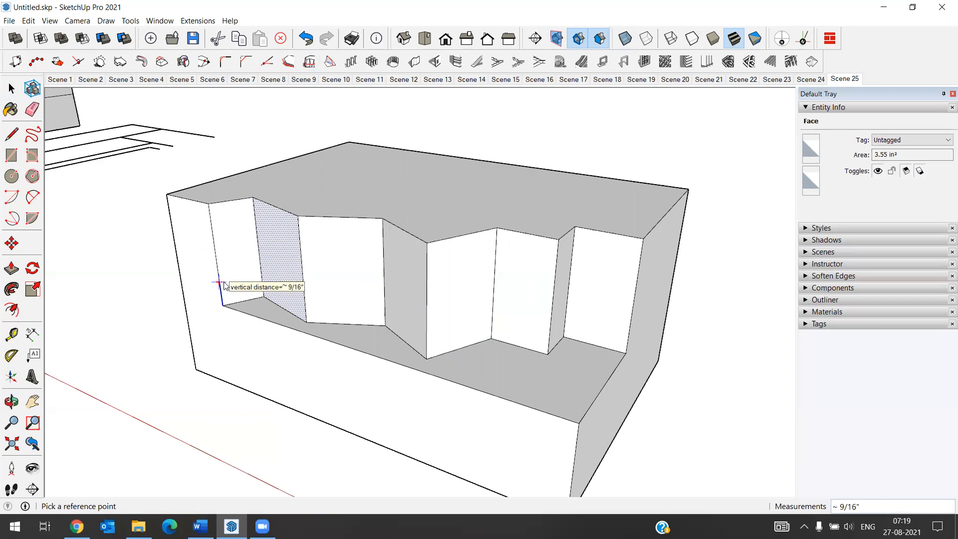
pyautogui.press('Return')
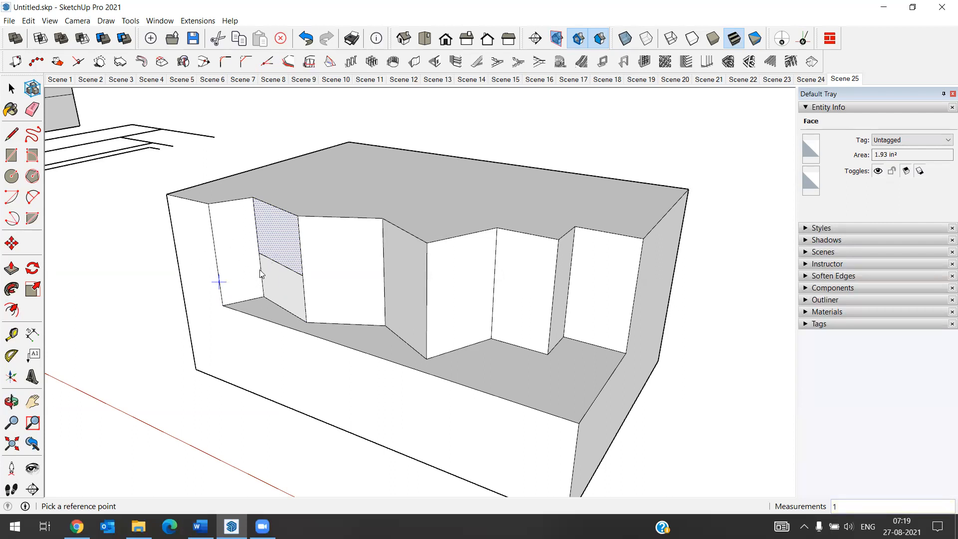
pyautogui.click(11, 89)
# Try to mark a horizontal line from the ledge's end corner at a vertical distance of about 1 3/8", with the top surface selected
pyautogui.click(267, 317)
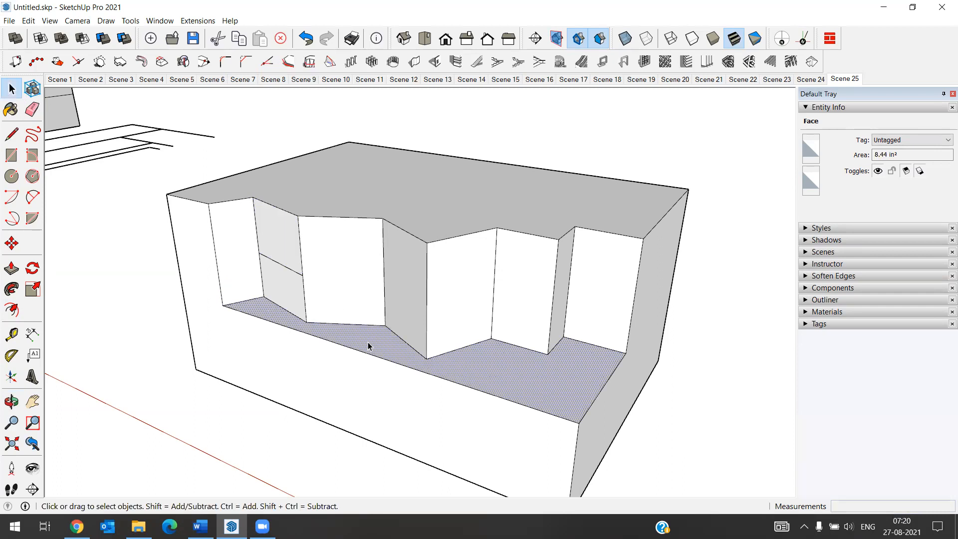
pyautogui.click(347, 300)
pyautogui.click(273, 318)
pyautogui.click(327, 178)
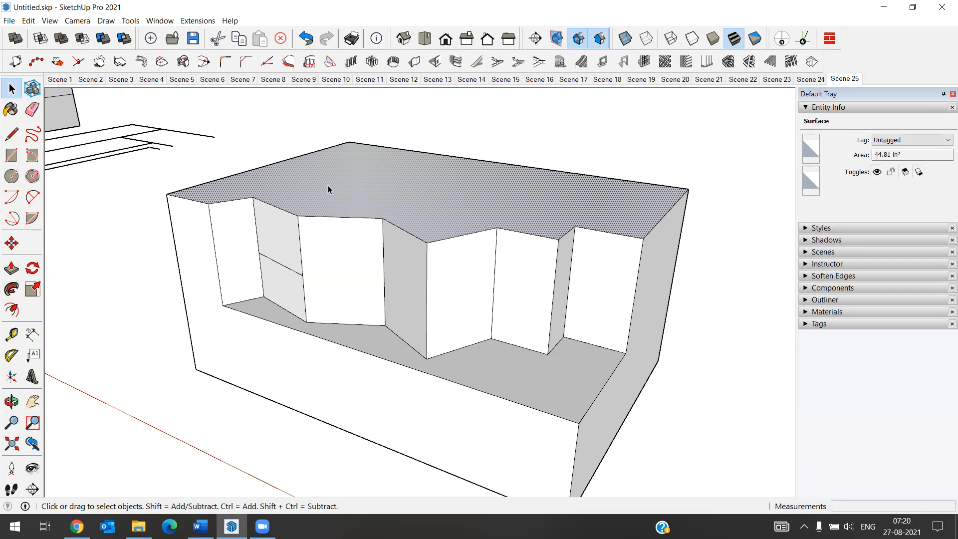
pyautogui.click(309, 64)
pyautogui.click(222, 303)
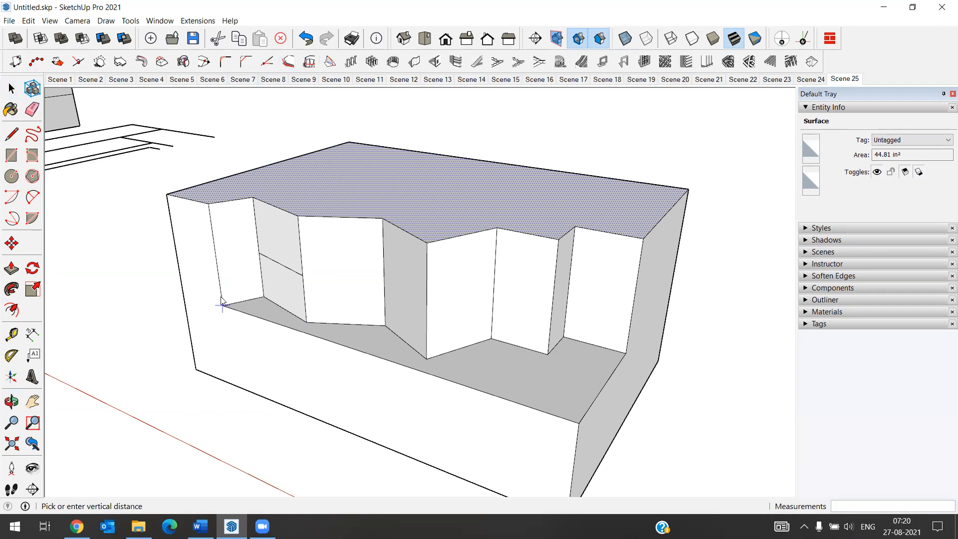
pyautogui.click(220, 242)
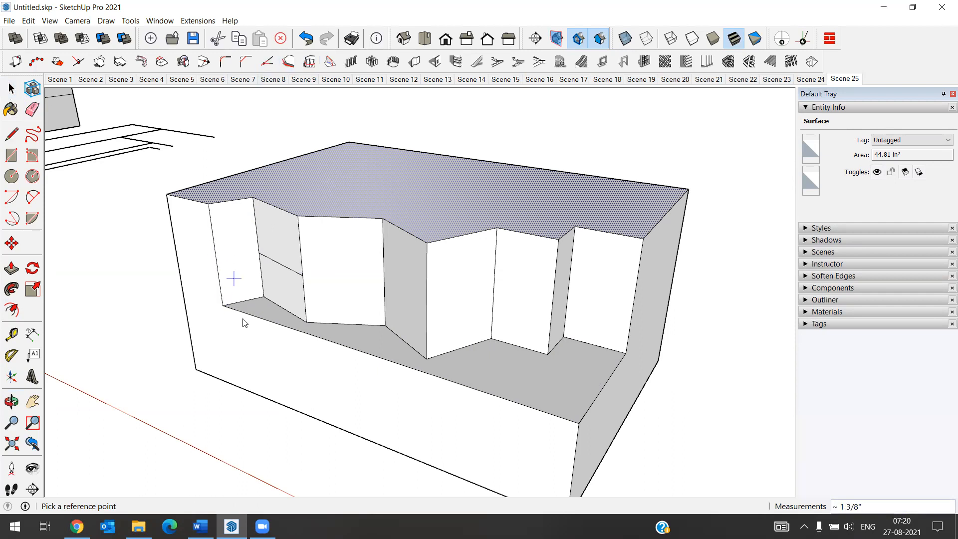
# Delete the horizontal line on the recess's second wall face
pyautogui.click(11, 88)
pyautogui.click(236, 256)
pyautogui.click(244, 217)
pyautogui.click(278, 262)
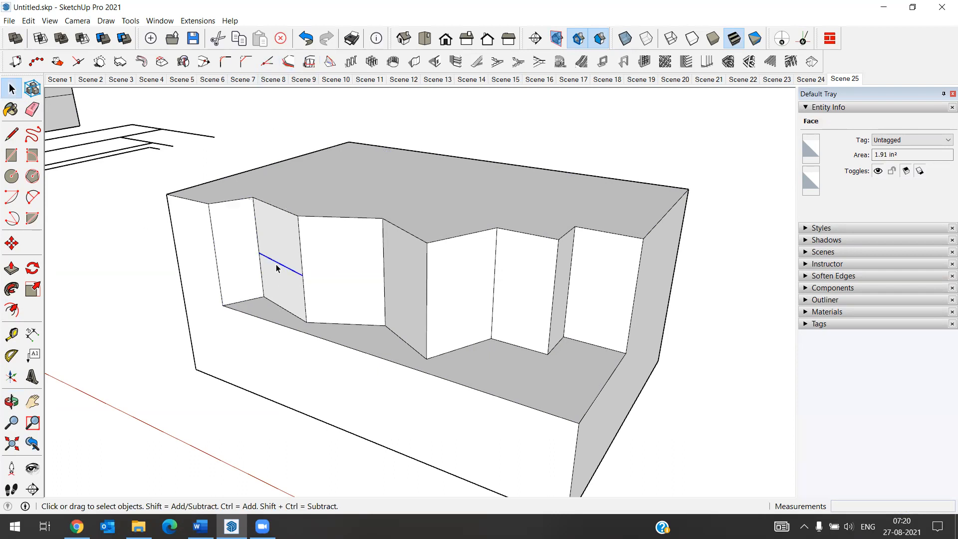
pyautogui.press('Delete')
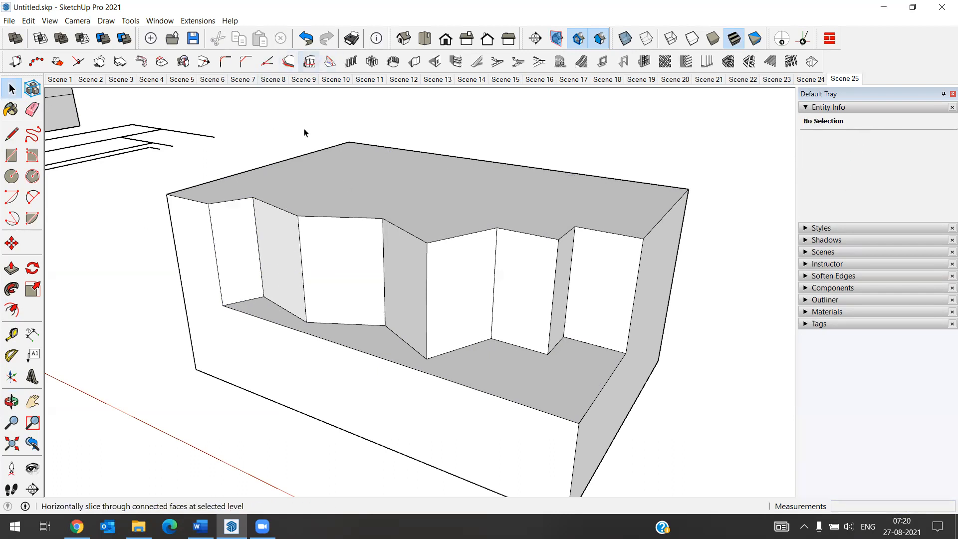
# Mark a horizontal line through all connected walls from the box's front face, picking its height above the ledge's end corner
pyautogui.click(312, 63)
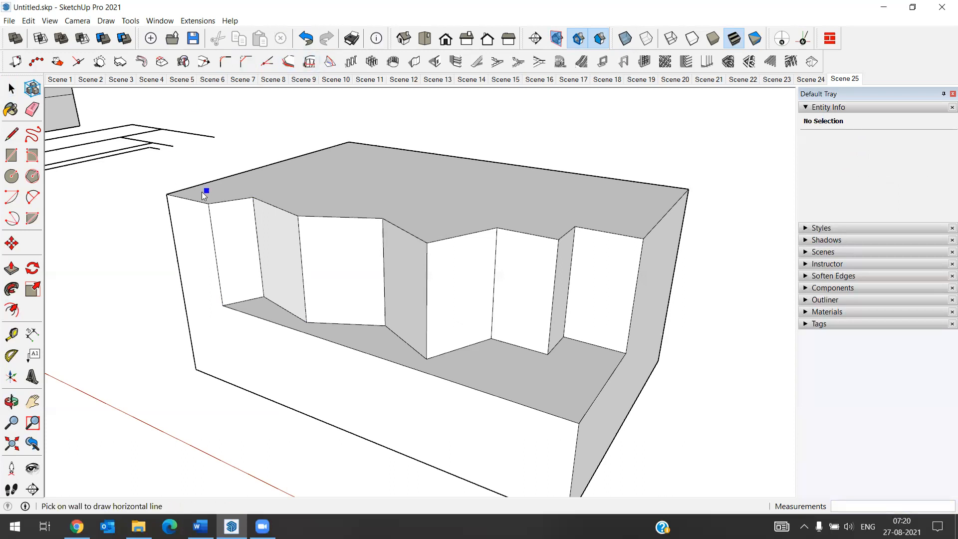
pyautogui.click(222, 343)
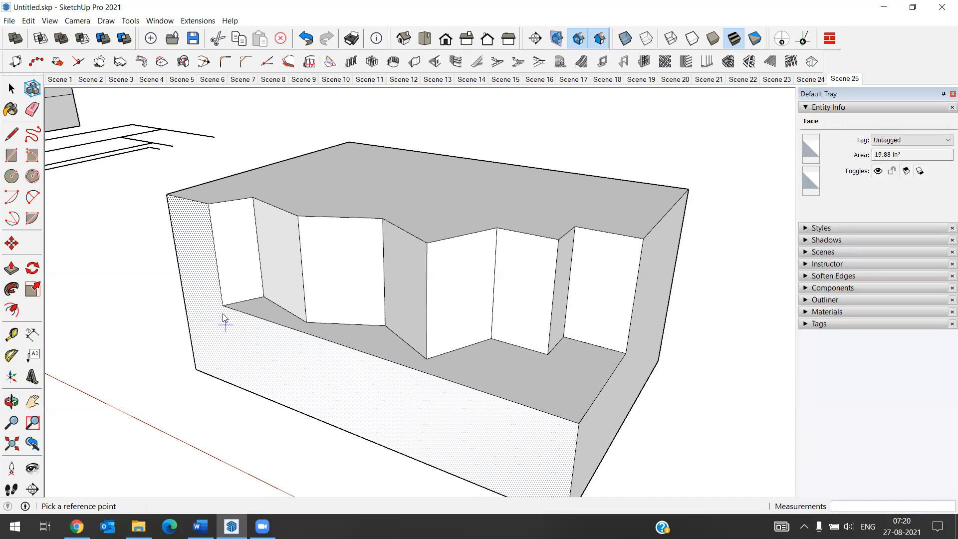
pyautogui.click(214, 249)
# Examine the lower wall faces below the horizontal line around the recess
pyautogui.moveTo(218, 315)
pyautogui.mouseDown(button='middle')
pyautogui.moveTo(223, 244)
pyautogui.moveTo(207, 311)
pyautogui.mouseUp(button='middle')
pyautogui.scroll(2, 208, 311)
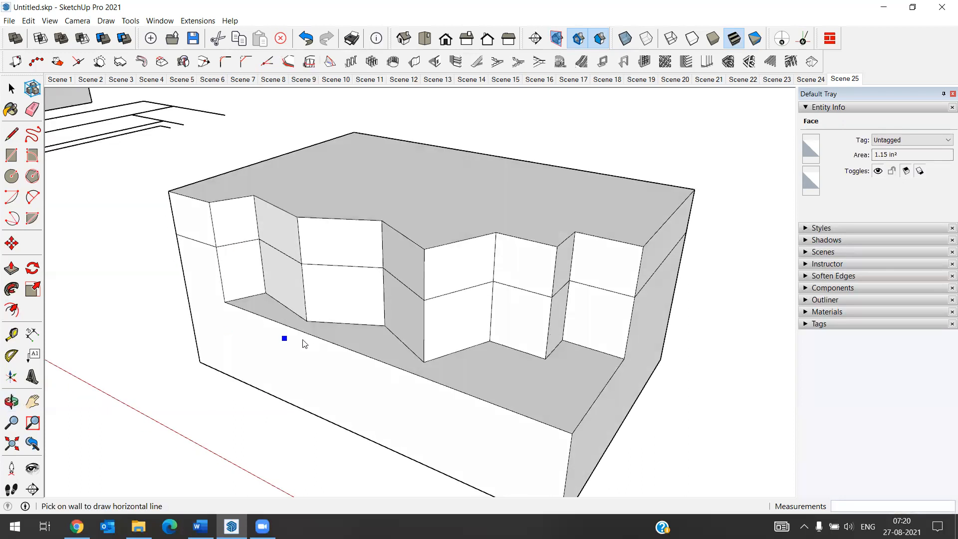
pyautogui.scroll(-3, 279, 349)
pyautogui.scroll(5, 229, 300)
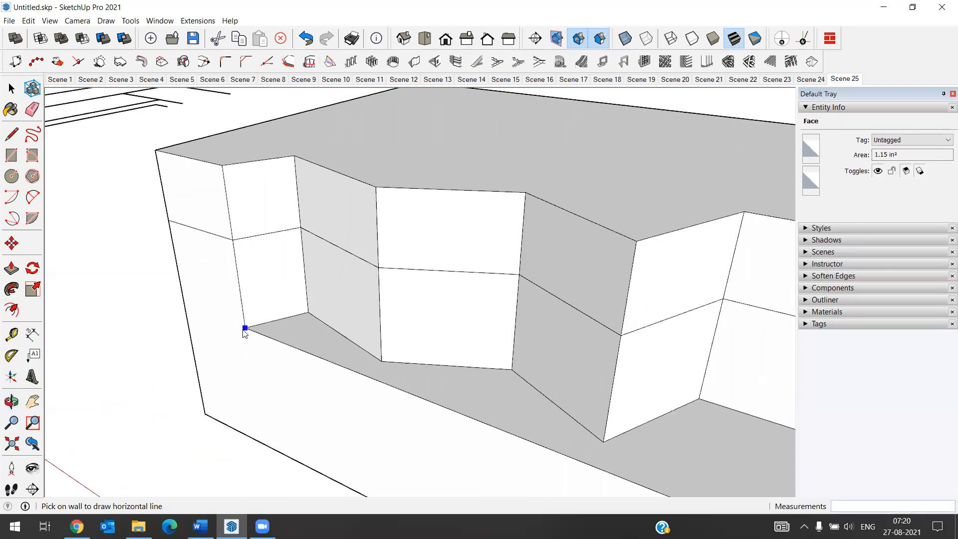
pyautogui.scroll(-4, 245, 330)
pyautogui.click(12, 88)
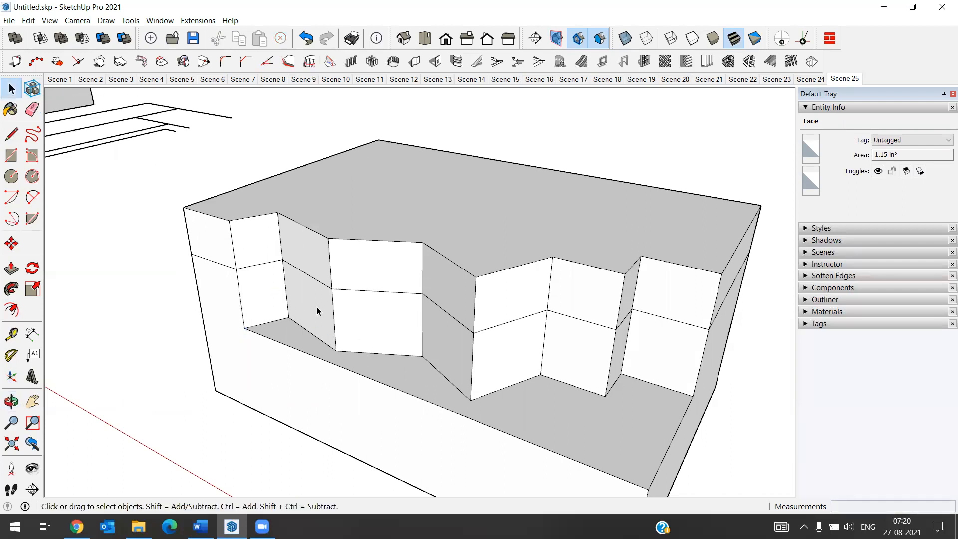
pyautogui.click(381, 322)
pyautogui.click(501, 352)
pyautogui.click(654, 356)
pyautogui.scroll(-2, 522, 342)
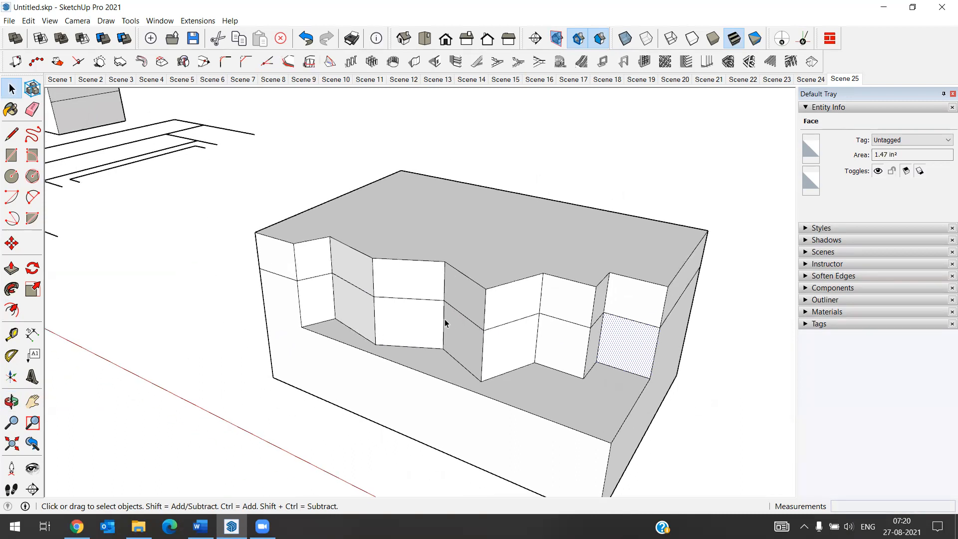
pyautogui.click(311, 61)
pyautogui.moveTo(572, 345); pyautogui.dragTo(614, 407, button='middle')
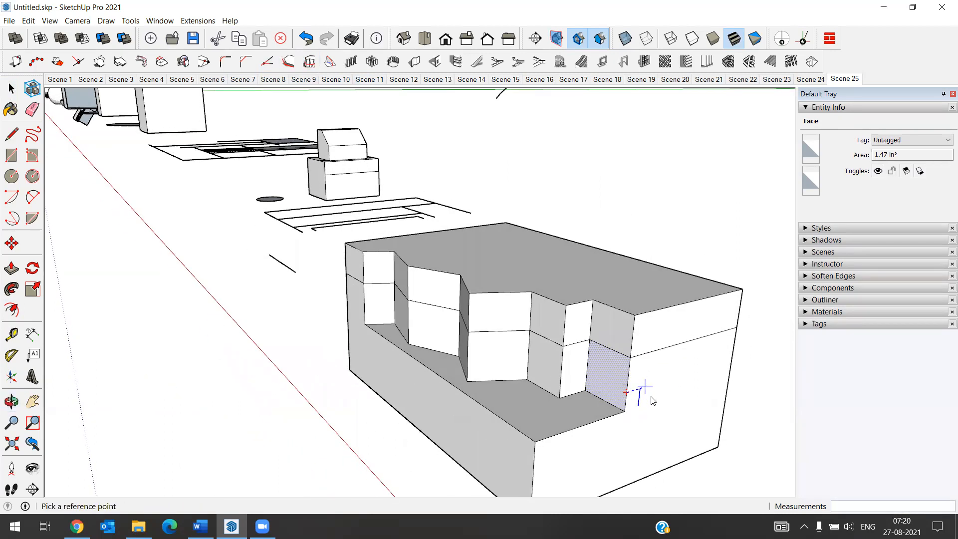
pyautogui.press('space')
pyautogui.click(417, 226)
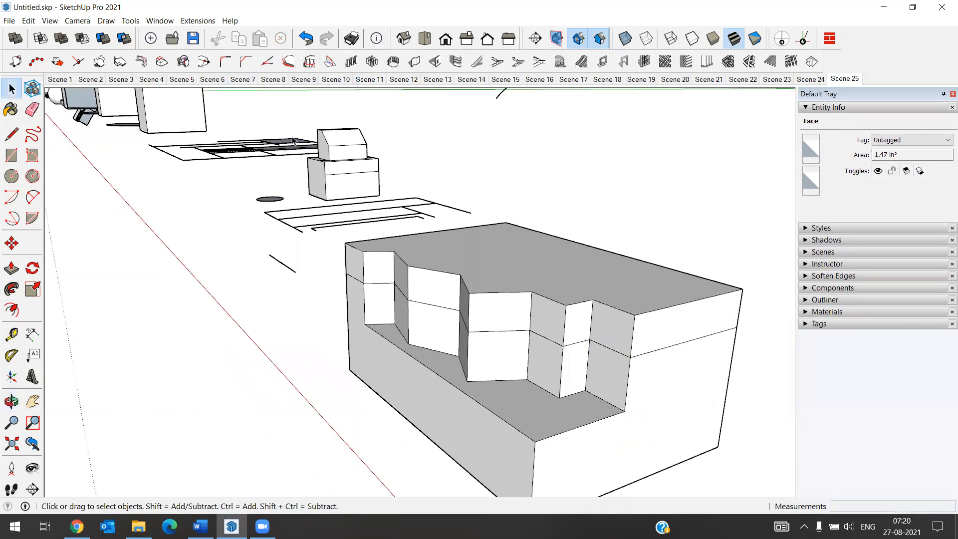
# Mark a second horizontal line around the walls from the box's end face, 5/8" above the ledge's corner
pyautogui.click(313, 63)
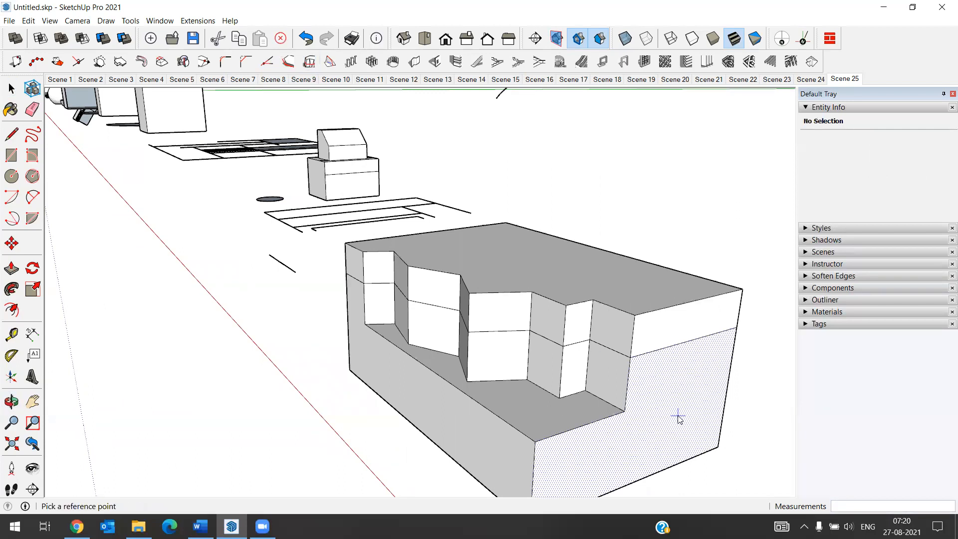
pyautogui.click(625, 410)
pyautogui.click(628, 385)
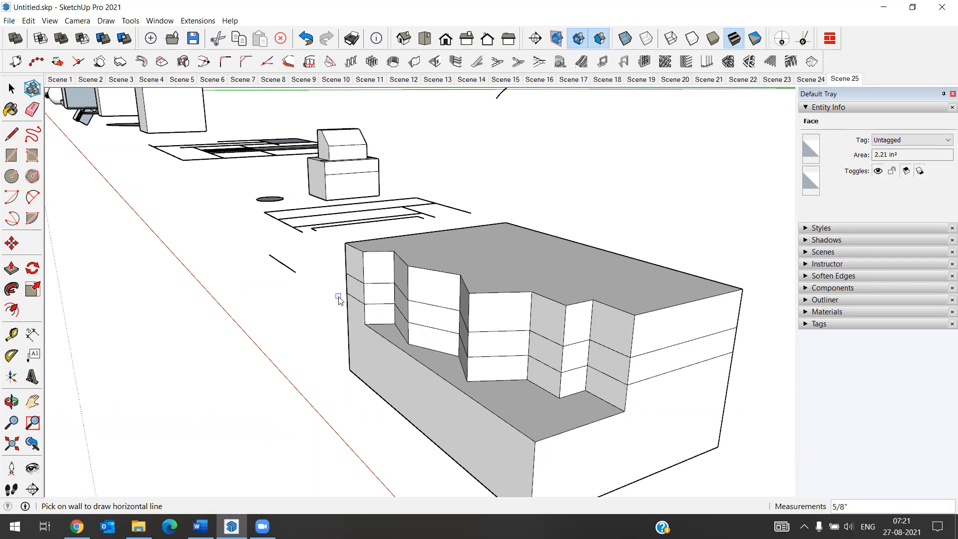
pyautogui.click(11, 90)
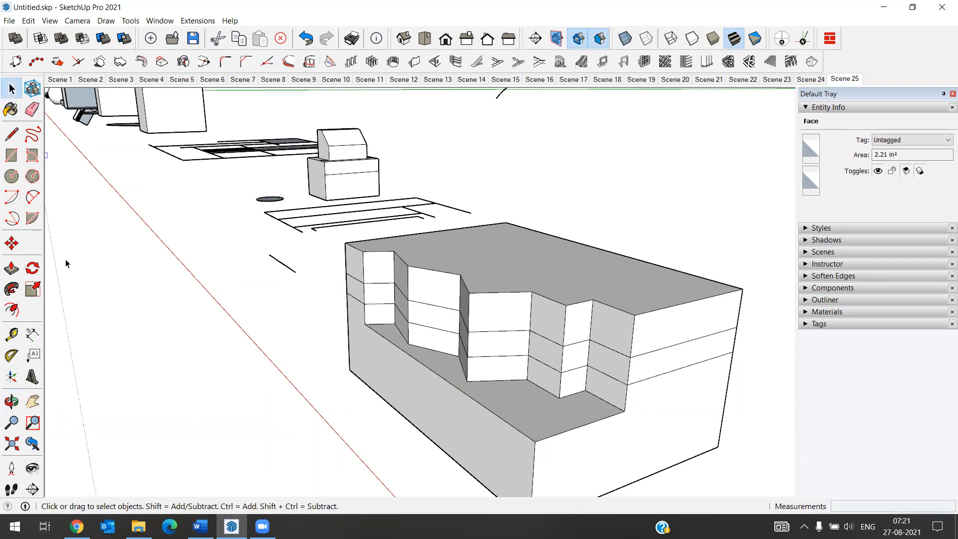
# Push back the upper strips of the narrow front face, the box's end face and the adjoining recess wall
pyautogui.click(11, 268)
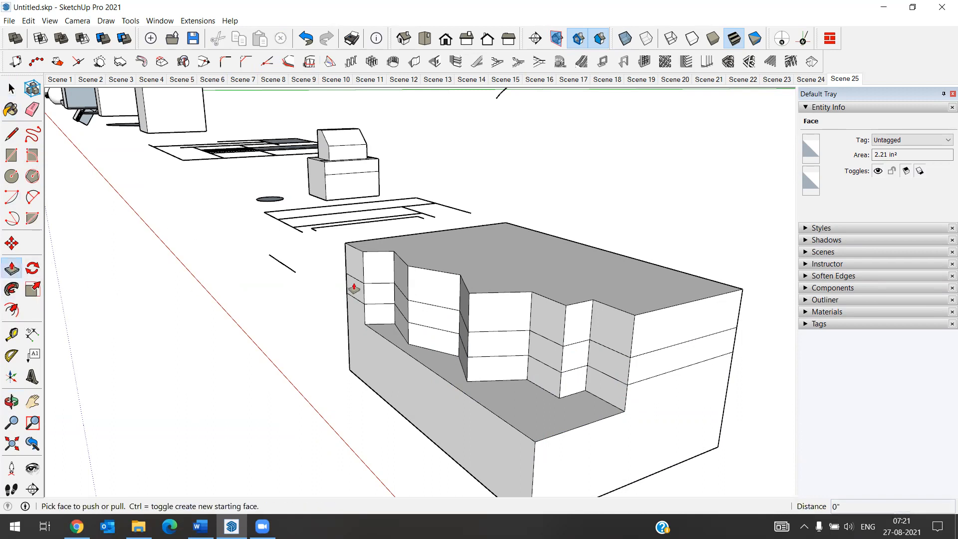
pyautogui.click(352, 263)
pyautogui.click(493, 237)
pyautogui.click(667, 316)
pyautogui.click(608, 304)
pyautogui.click(609, 308)
pyautogui.click(492, 236)
# Push back the upper strips of the recess walls next to the cut-away end of the box
pyautogui.click(577, 324)
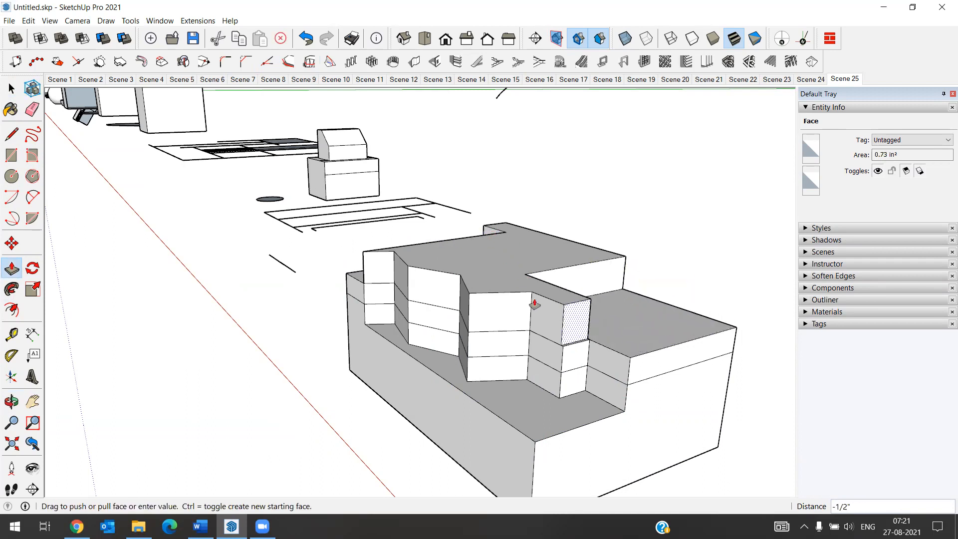
pyautogui.click(533, 305)
pyautogui.click(510, 280)
pyautogui.click(510, 281)
pyautogui.click(510, 304)
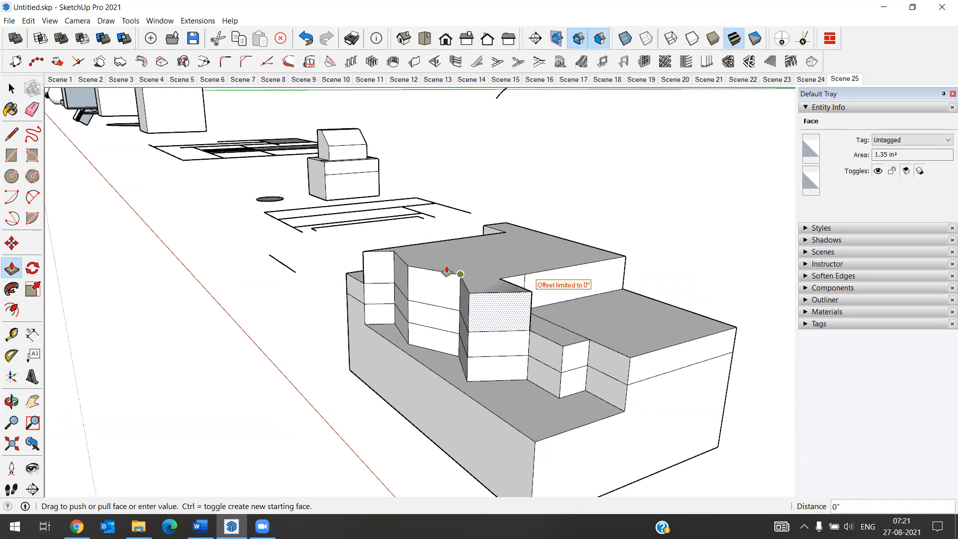
pyautogui.click(446, 272)
pyautogui.click(11, 88)
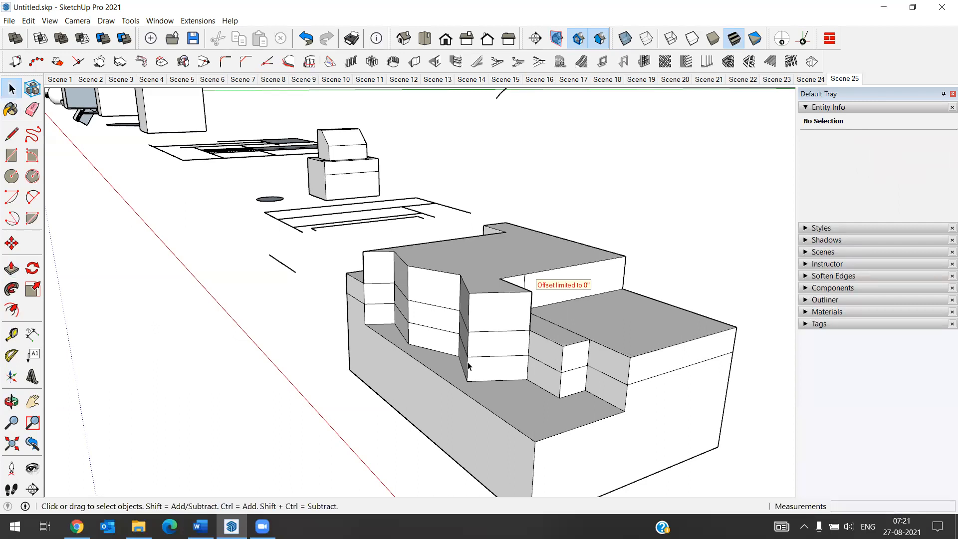
# Push the middle strip on the box's back side inward by 2 1/4"
pyautogui.moveTo(257, 312); pyautogui.dragTo(263, 321, button='middle')
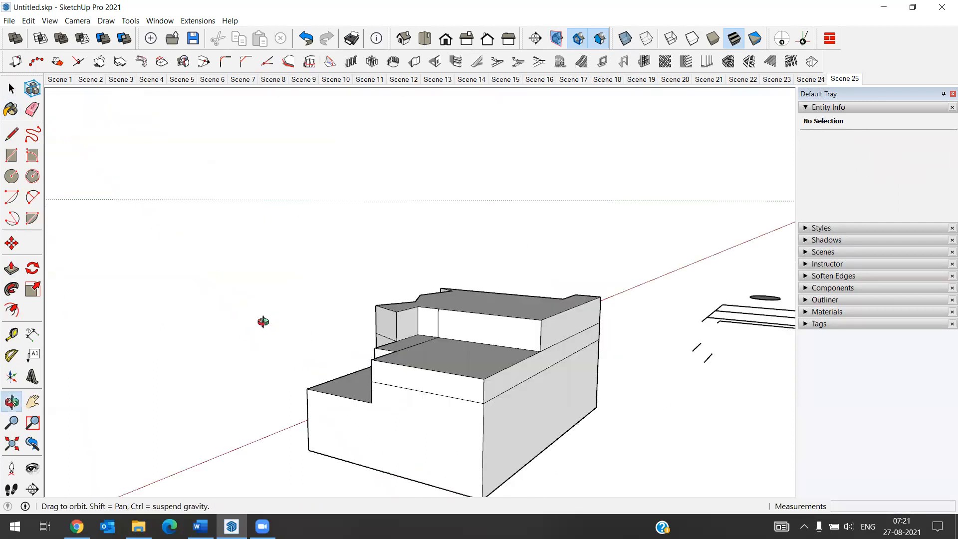
pyautogui.scroll(-3, 500, 410)
pyautogui.moveTo(500, 410); pyautogui.dragTo(425, 369, button='middle')
pyautogui.scroll(3, 418, 386)
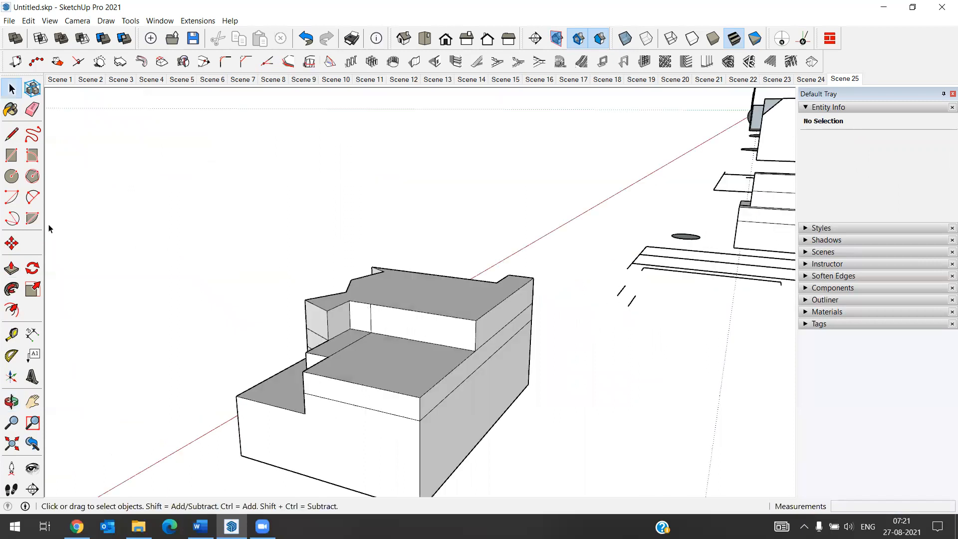
pyautogui.click(11, 268)
pyautogui.click(424, 368)
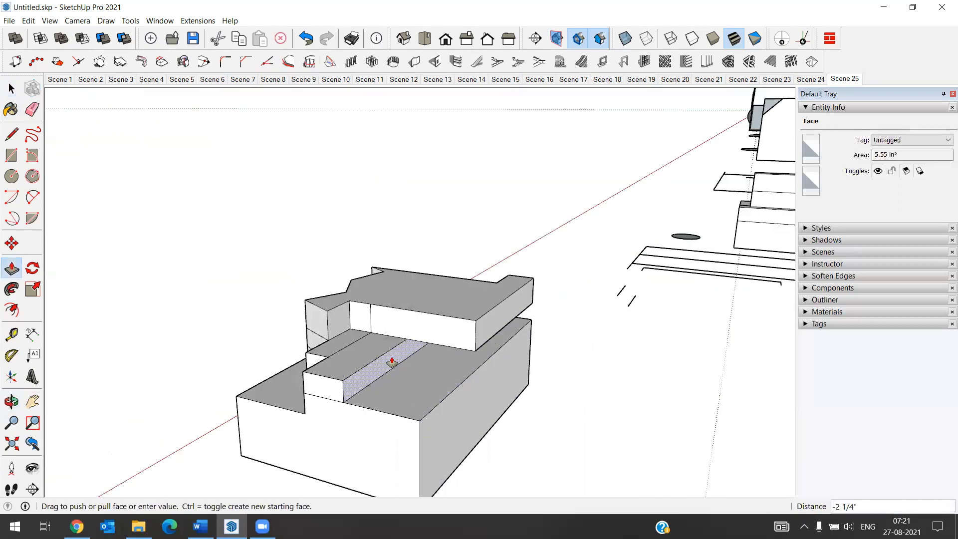
pyautogui.click(392, 360)
# Pull the upper layer's end face outward by about 3 1/2" over the middle layer
pyautogui.click(430, 327)
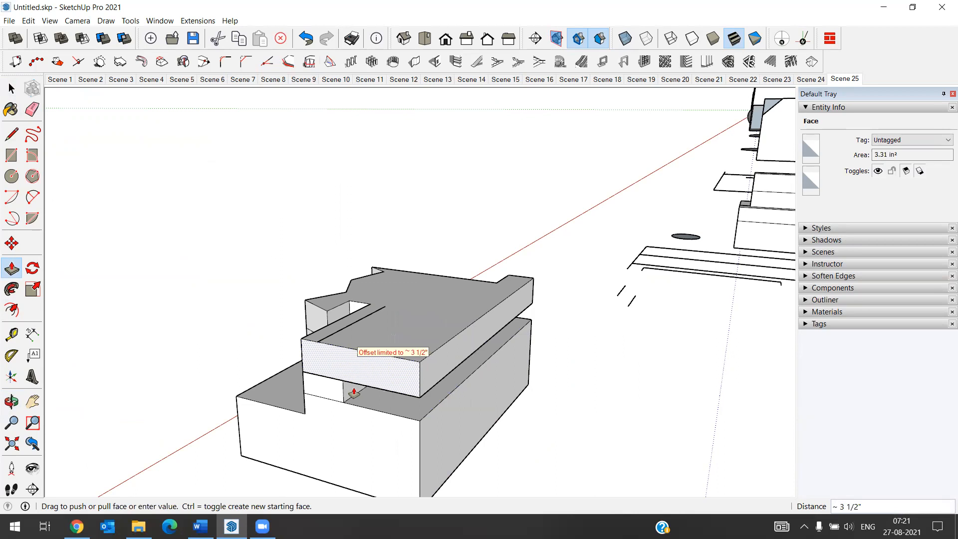
pyautogui.click(354, 392)
pyautogui.click(12, 89)
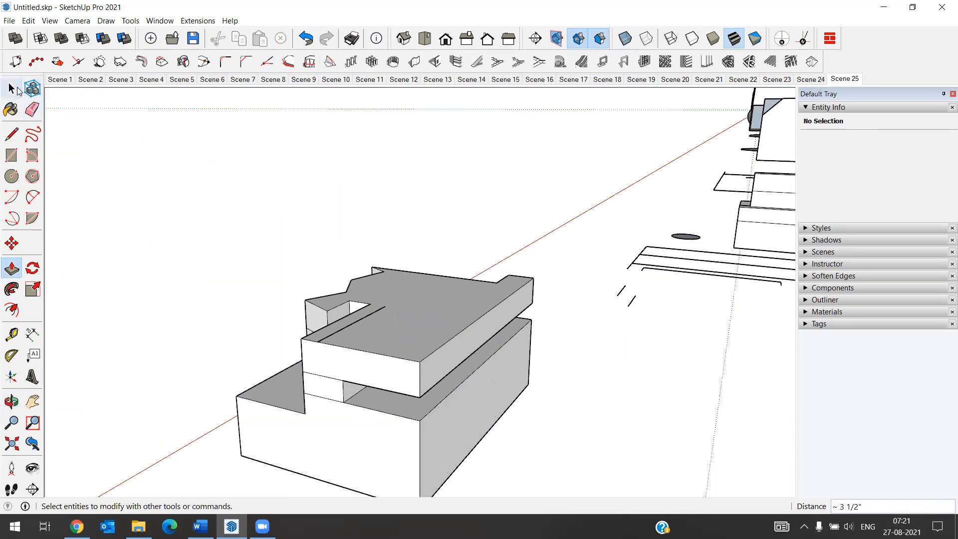
pyautogui.moveTo(269, 269); pyautogui.dragTo(327, 327, button='middle')
pyautogui.press('space')
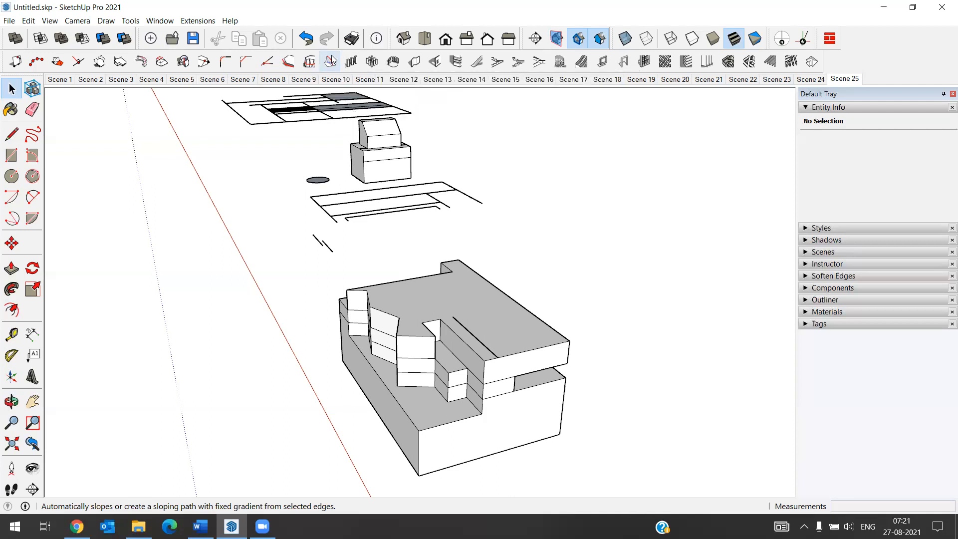
# Select the entire outer U-shaped path and open the 1001bit Slope Edges settings for it
pyautogui.scroll(-2, 333, 288)
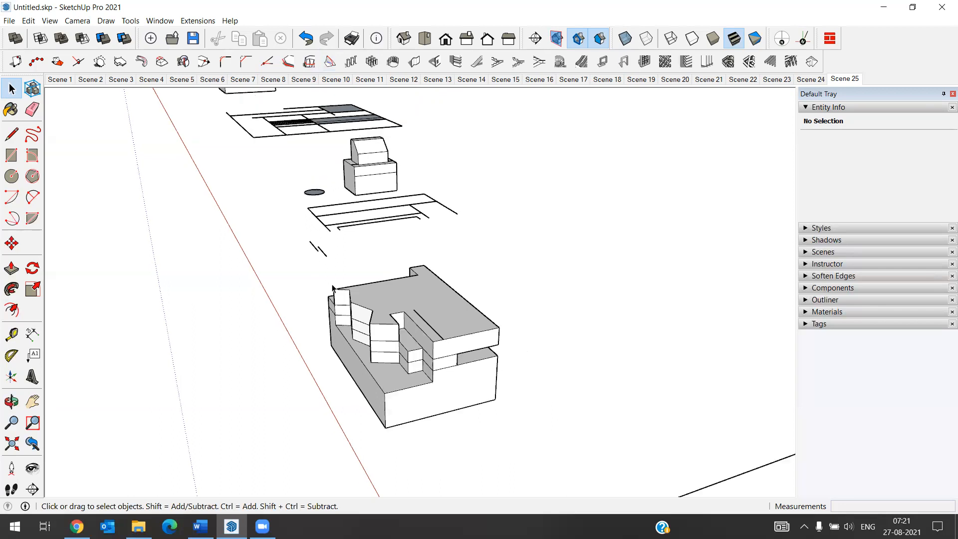
pyautogui.scroll(-4, 333, 288)
pyautogui.moveTo(286, 305); pyautogui.dragTo(312, 332, button='middle')
pyautogui.scroll(3, 412, 327)
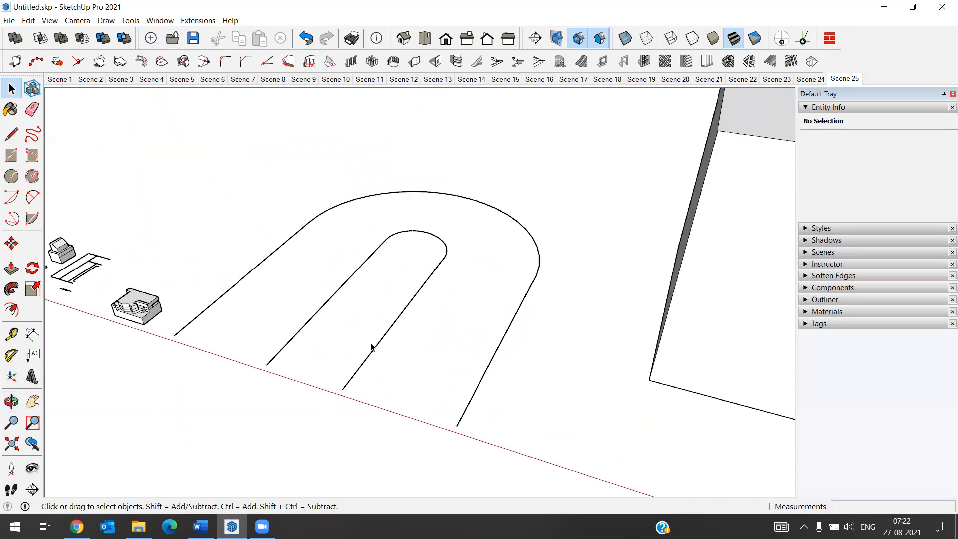
pyautogui.click(374, 349)
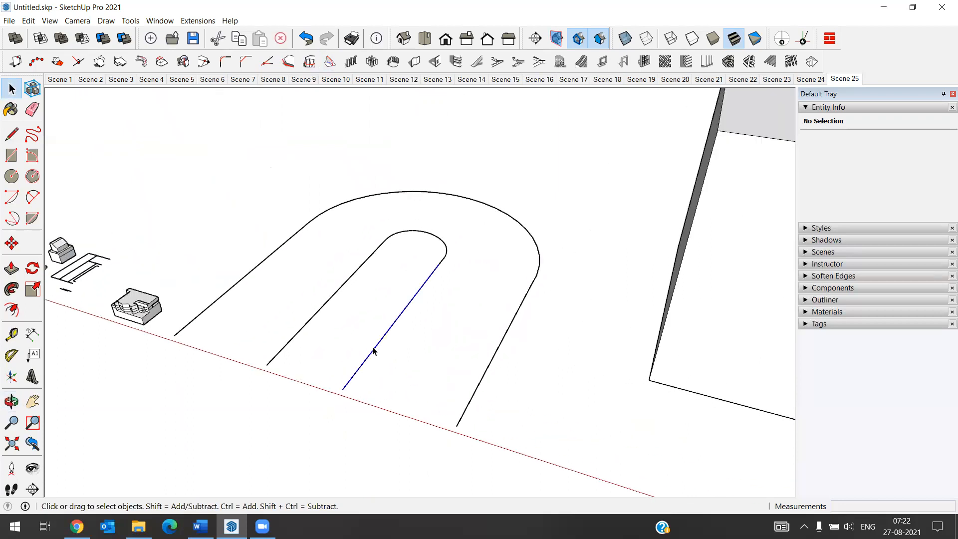
pyautogui.click(437, 244)
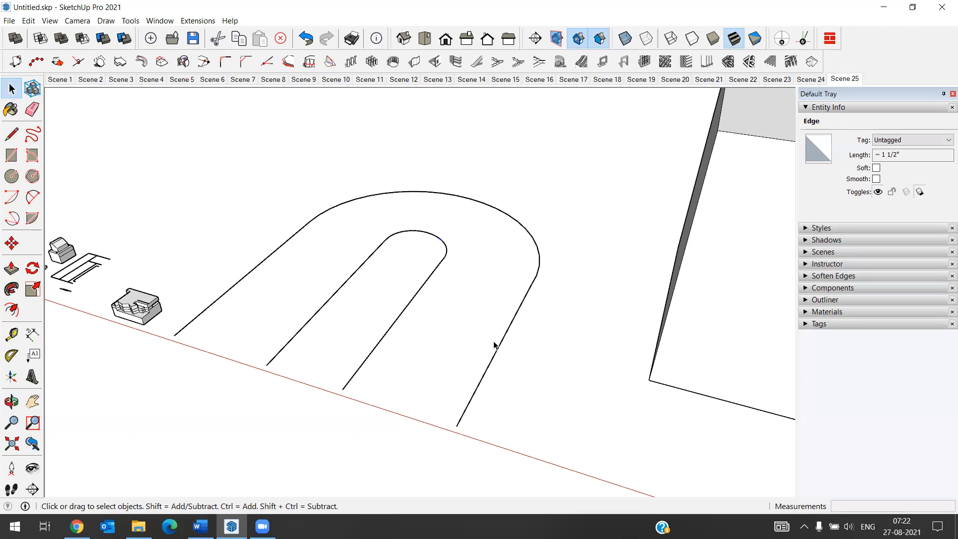
pyautogui.click(463, 418)
pyautogui.tripleClick(463, 418)
pyautogui.click(330, 62)
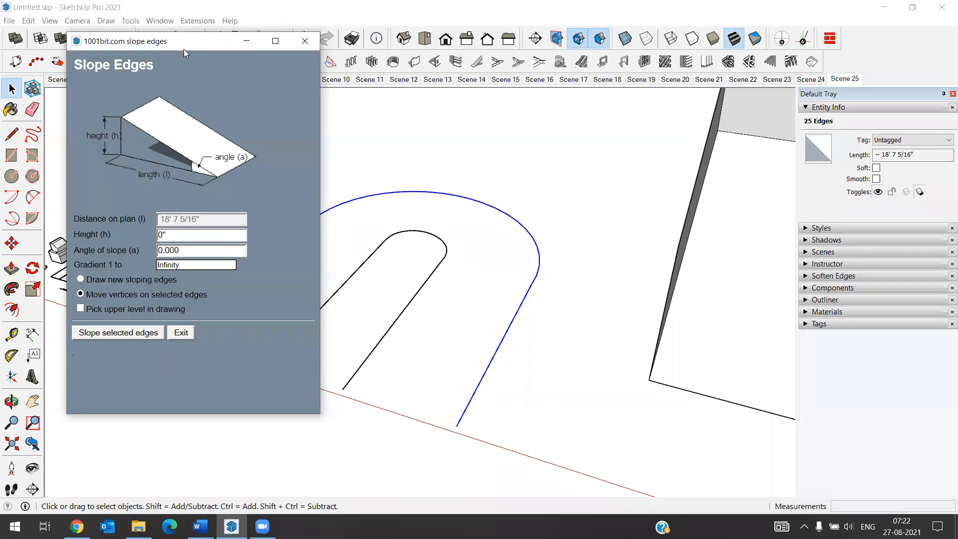
pyautogui.moveTo(187, 42); pyautogui.dragTo(272, 33)
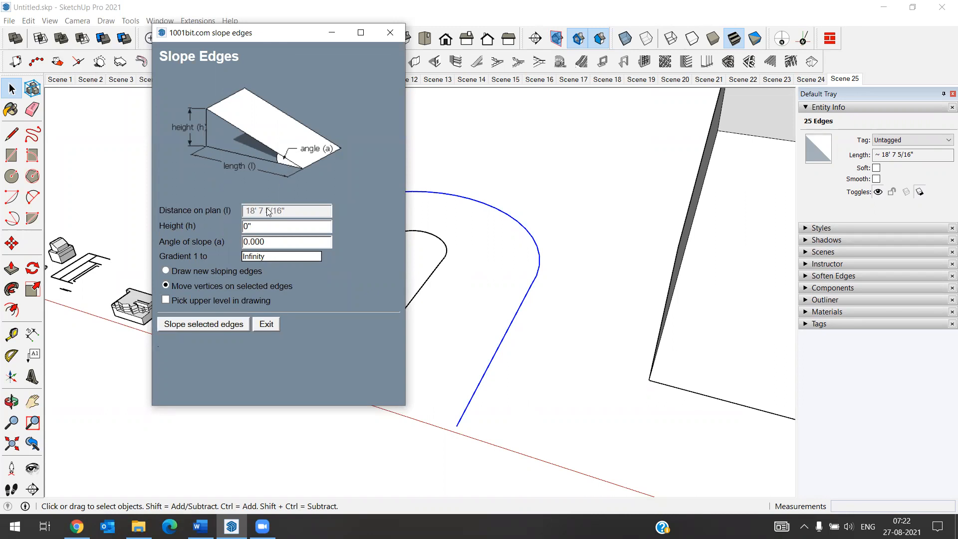
# Slope the outer U-shaped path to a height of 1', starting from its end nearest the small stepped box at ground level
pyautogui.click(257, 229)
pyautogui.write('1')
pyautogui.click(199, 325)
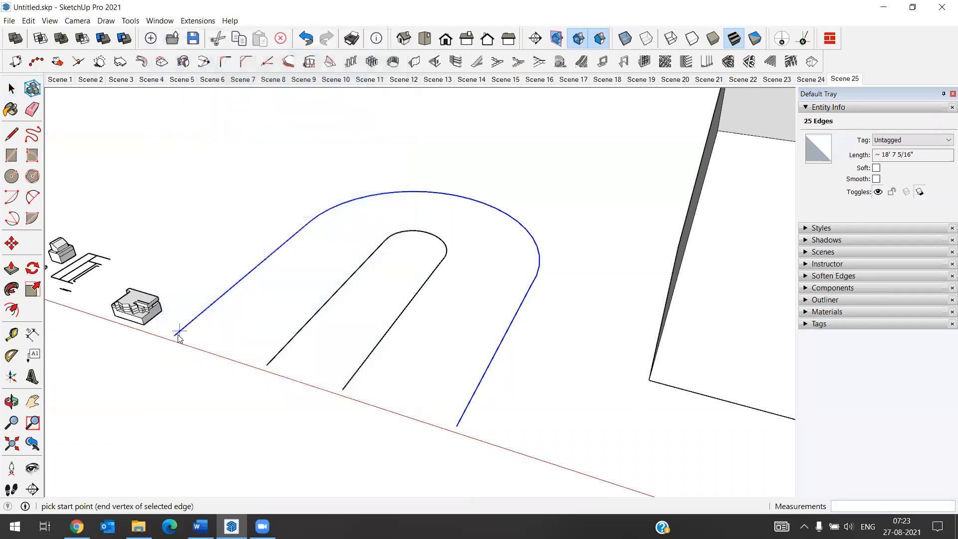
pyautogui.click(175, 338)
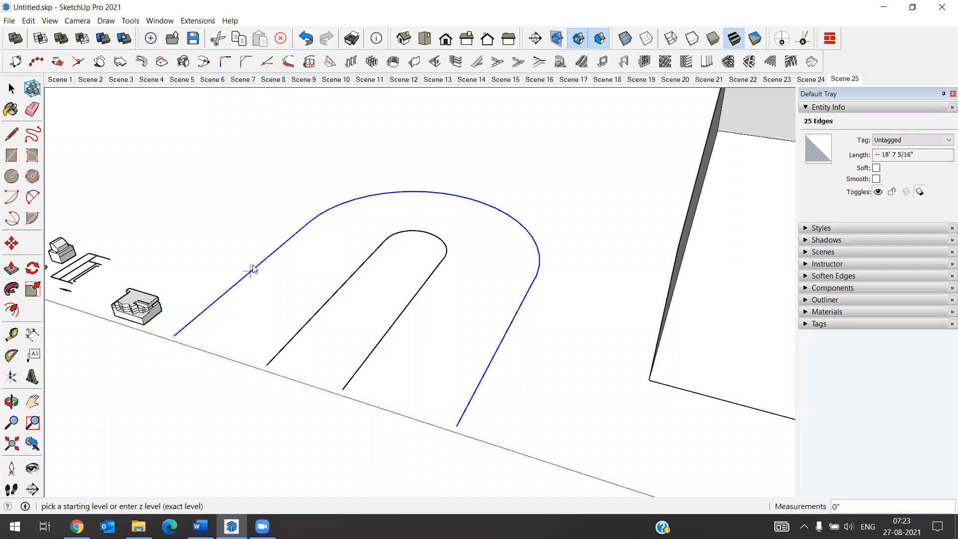
pyautogui.click(253, 268)
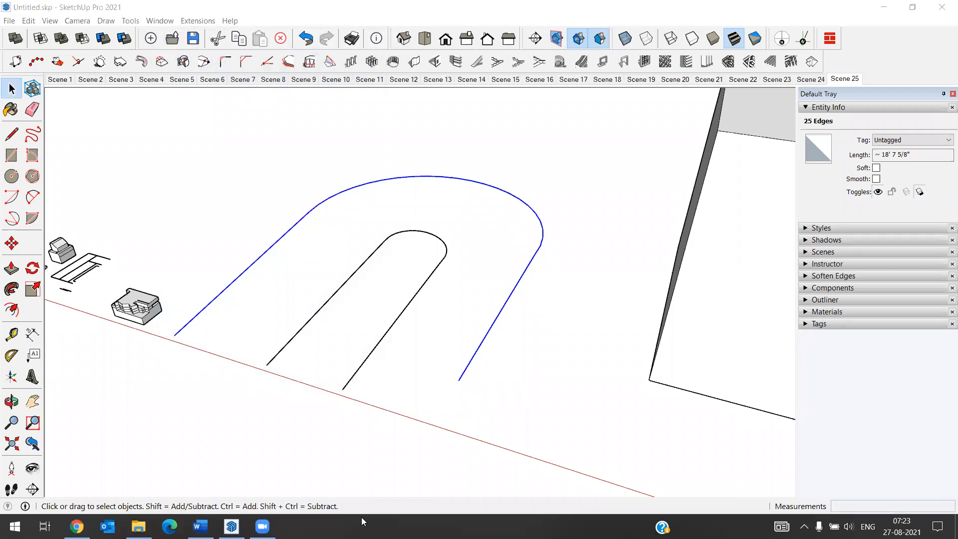
# Examine the sloped outer path from a low angle and undo its 1' slope
pyautogui.press('o')
pyautogui.moveTo(364, 459); pyautogui.dragTo(350, 342)
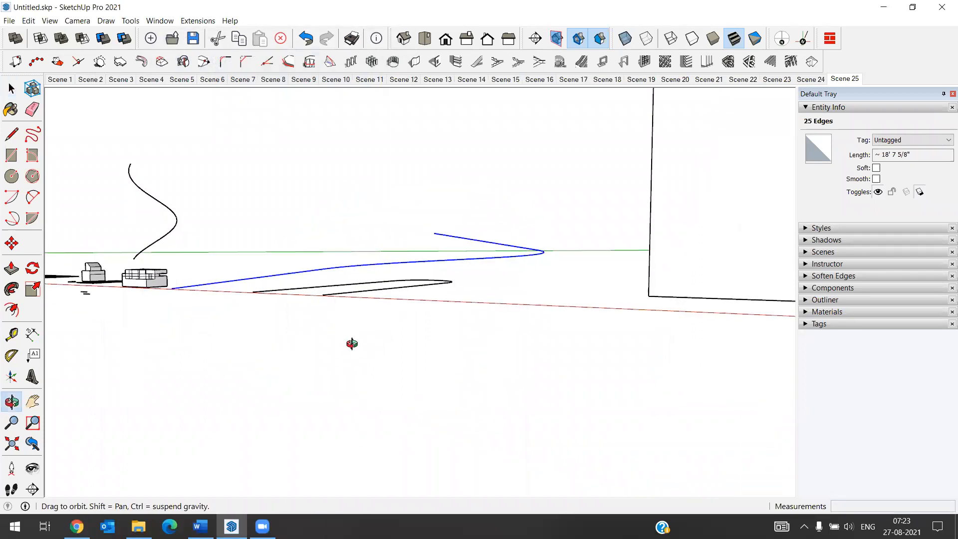
pyautogui.moveTo(439, 387); pyautogui.dragTo(490, 368)
pyautogui.moveTo(483, 331); pyautogui.dragTo(353, 416)
pyautogui.press('space')
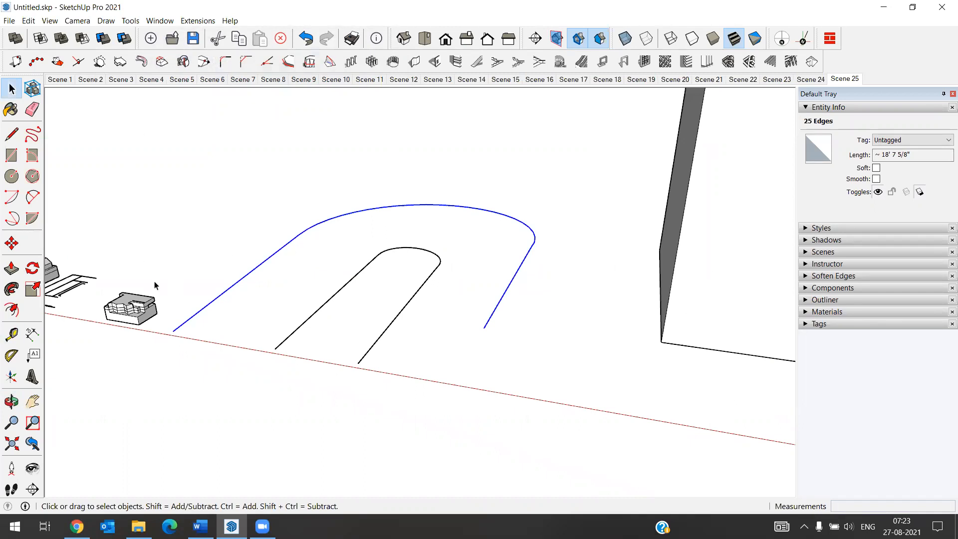
pyautogui.hotkey('ctrl', 'z')
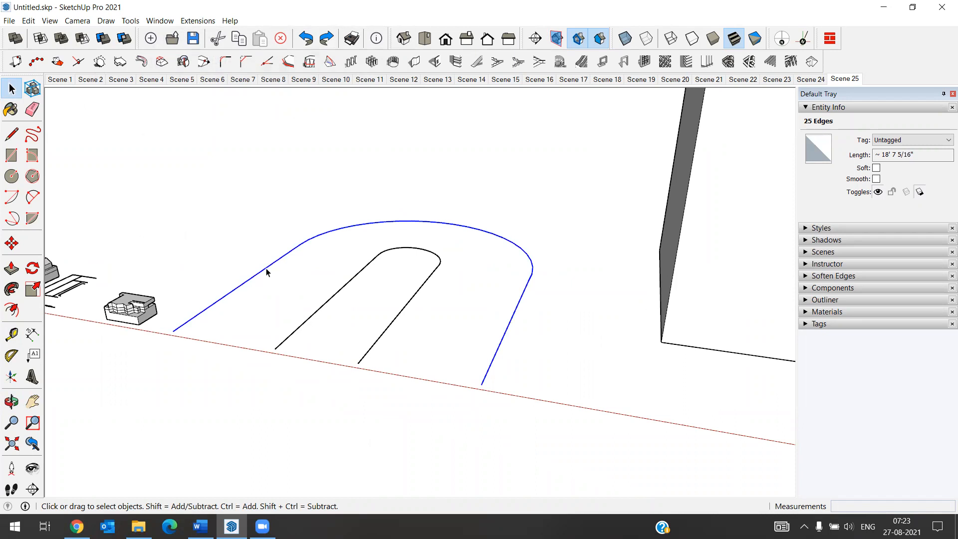
# Slope the outer U-shaped path at a 45° angle, starting from its end nearest the small stepped box
pyautogui.click(330, 62)
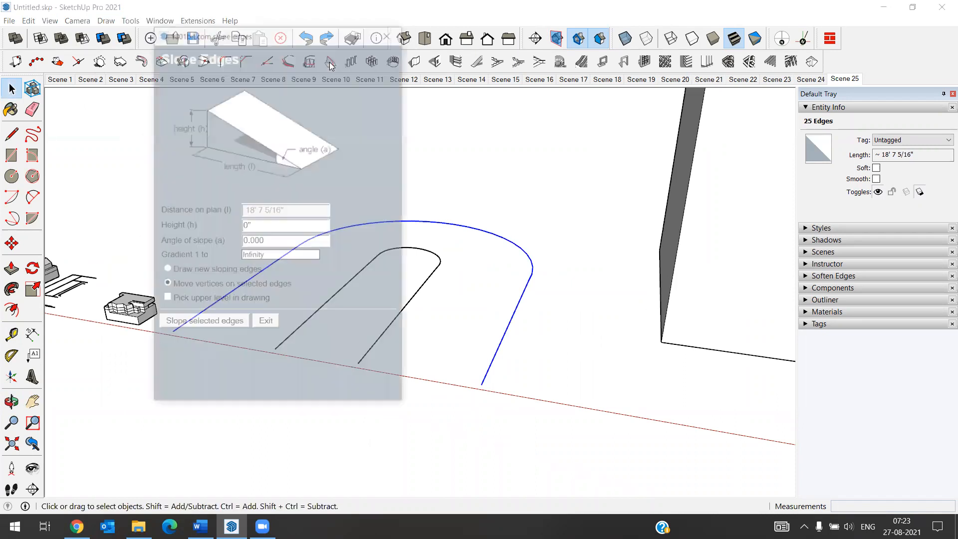
pyautogui.doubleClick(259, 227)
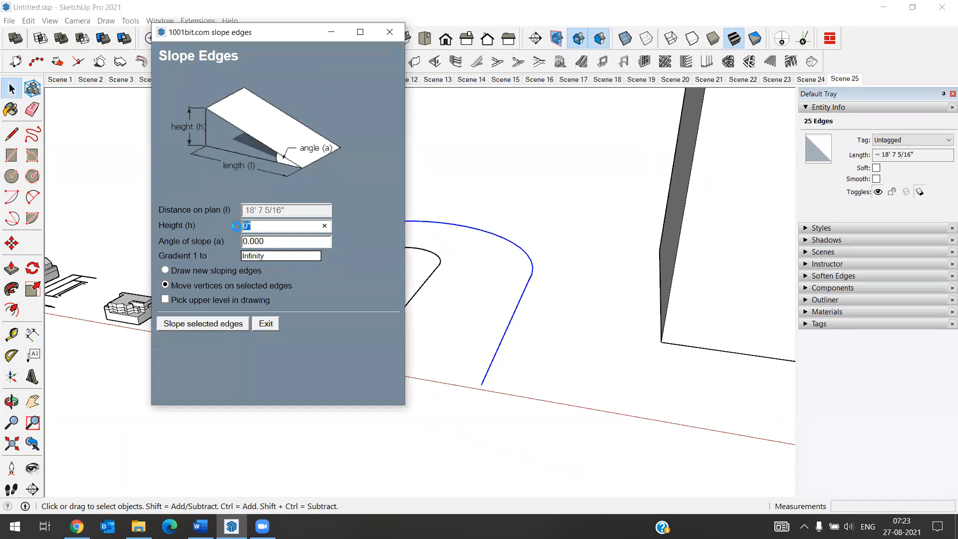
pyautogui.doubleClick(286, 243)
pyautogui.write('45')
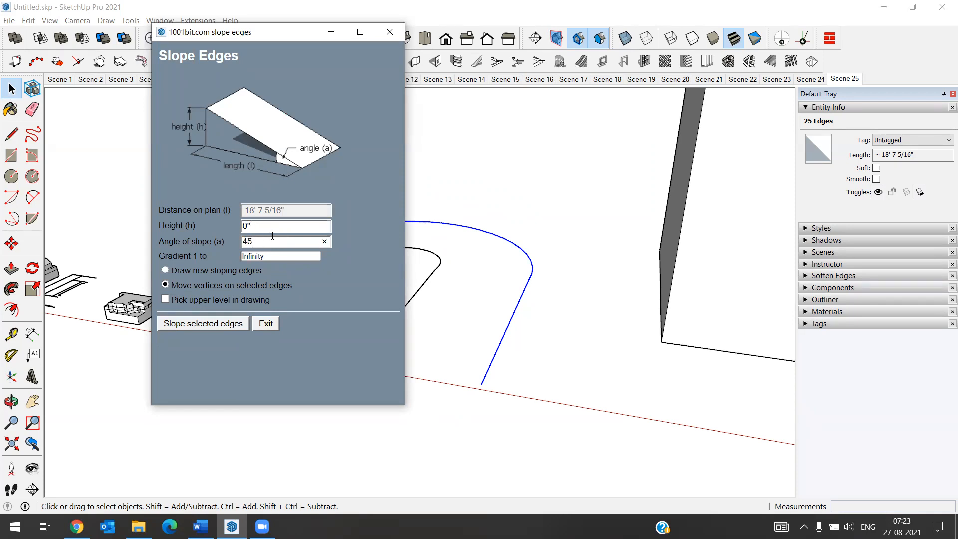
pyautogui.click(209, 325)
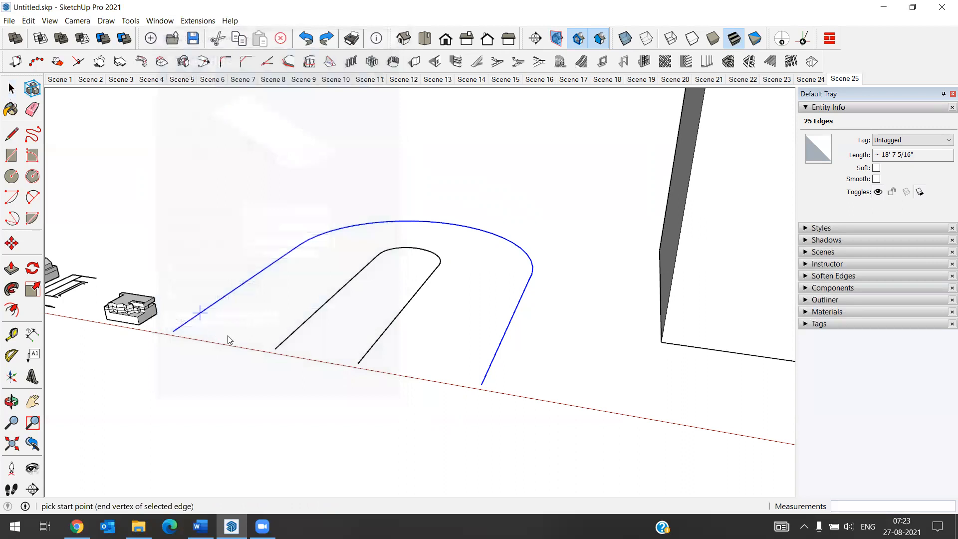
pyautogui.click(173, 330)
pyautogui.click(288, 256)
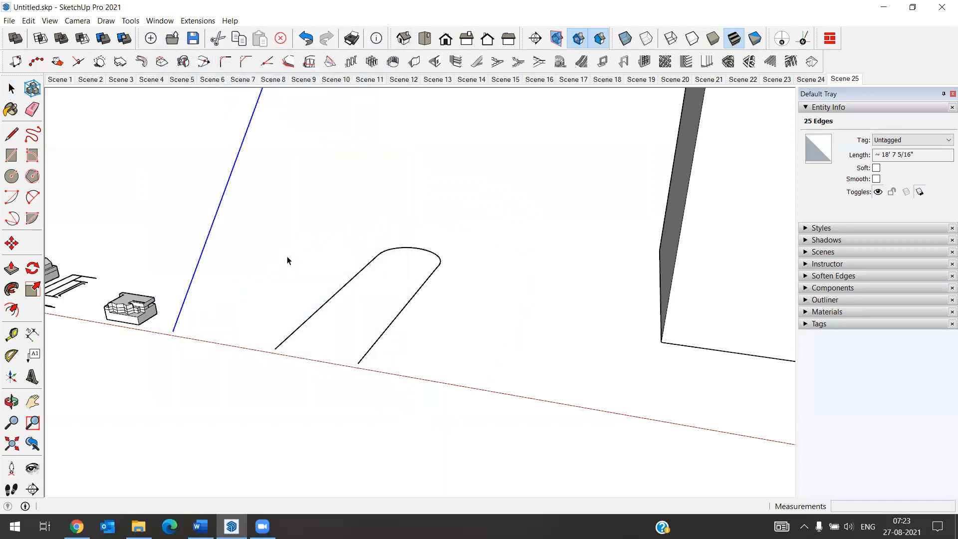
# Undo the 45° slope on the outer path
pyautogui.scroll(-3, 278, 297)
pyautogui.scroll(-4, 277, 301)
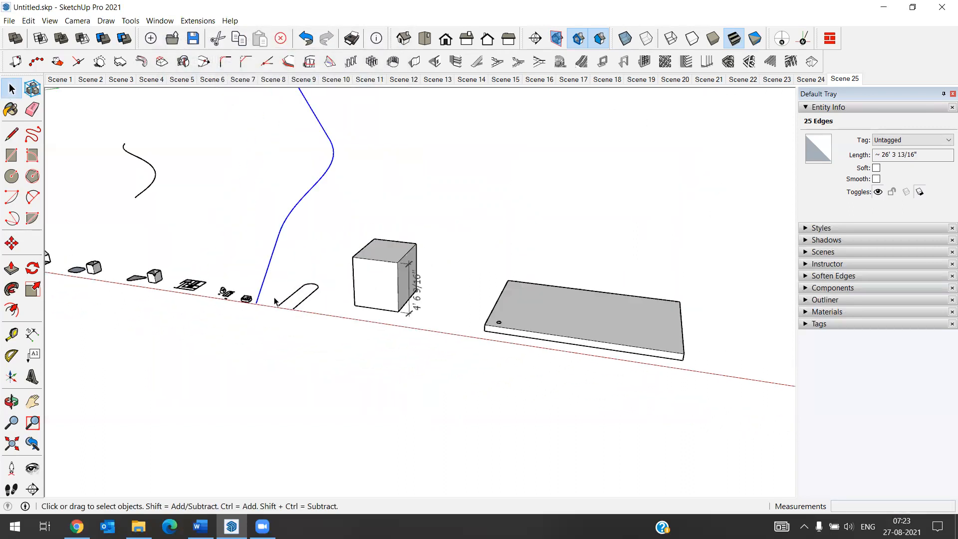
pyautogui.scroll(3, 271, 275)
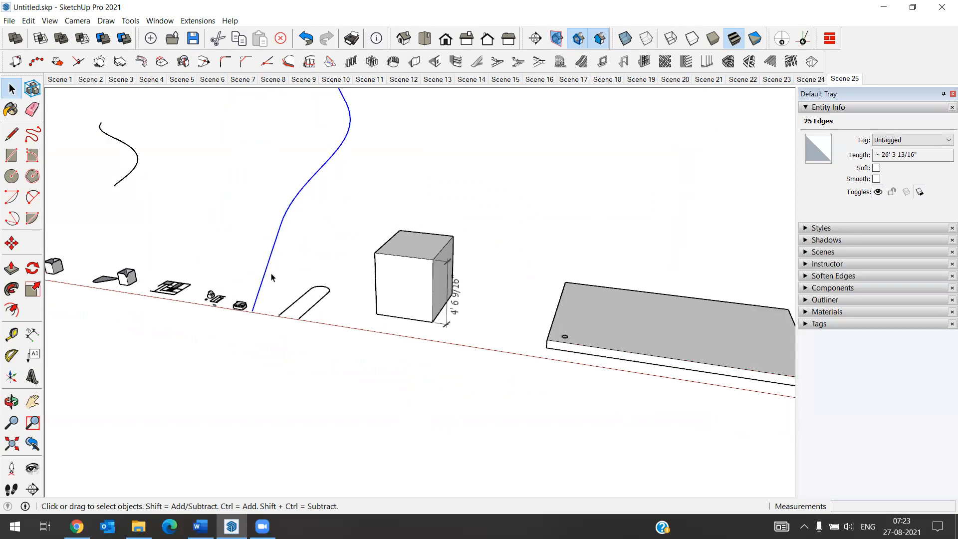
pyautogui.scroll(-2, 244, 378)
pyautogui.hotkey('ctrl', 'z')
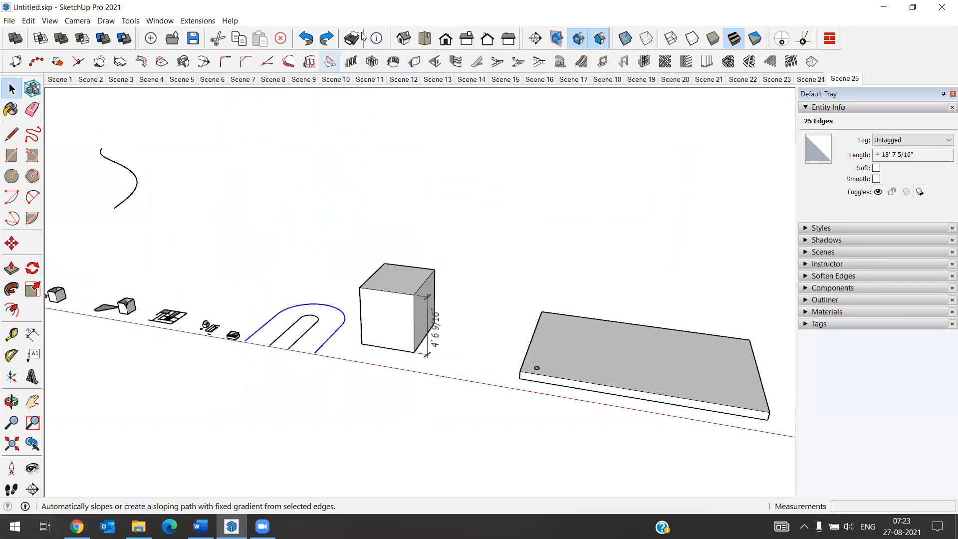
# Slope the outer U-shaped path at a 20° angle from the same starting end
pyautogui.click(330, 62)
pyautogui.moveTo(266, 241); pyautogui.dragTo(238, 245)
pyautogui.write('20')
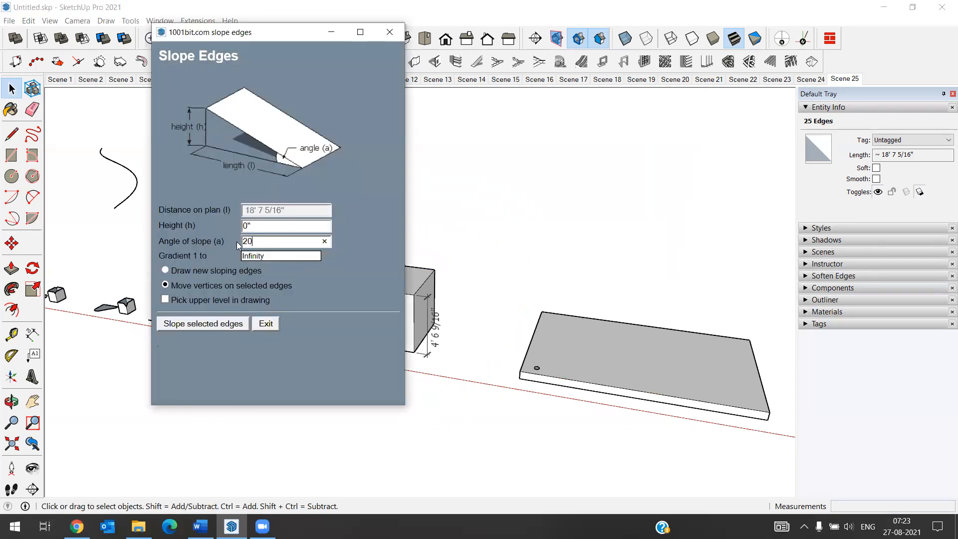
pyautogui.click(226, 323)
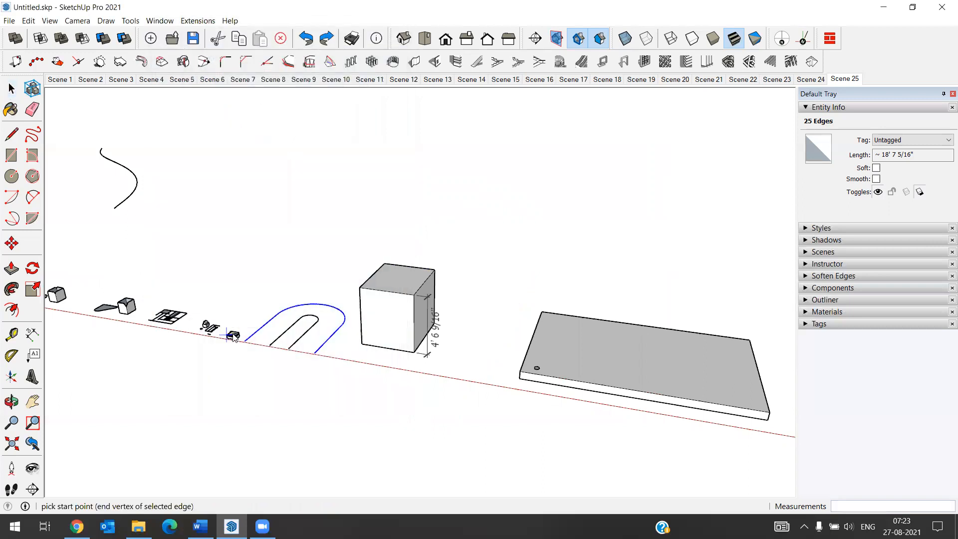
pyautogui.click(245, 341)
pyautogui.click(273, 323)
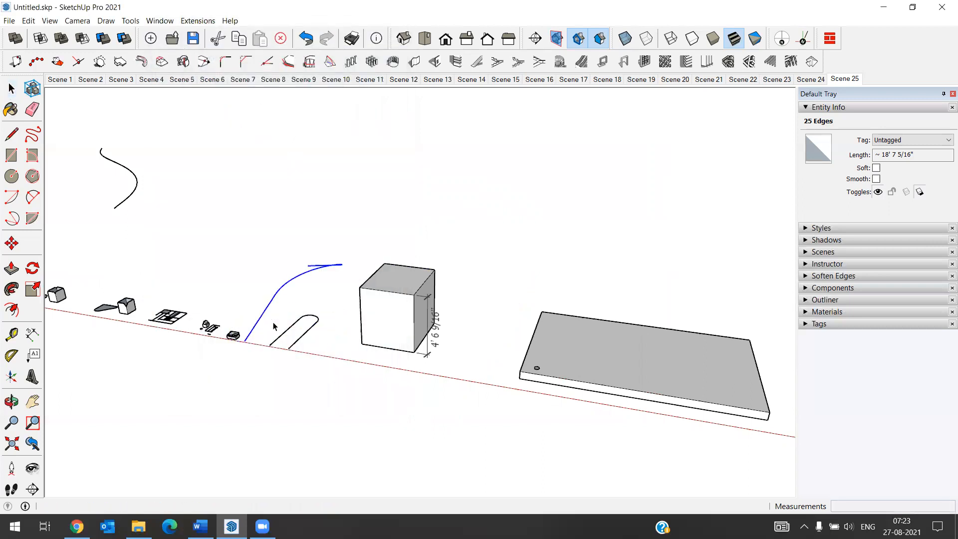
# Undo the 20° slope on the outer path
pyautogui.moveTo(273, 326); pyautogui.dragTo(320, 353, button='middle')
pyautogui.scroll(3, 309, 343)
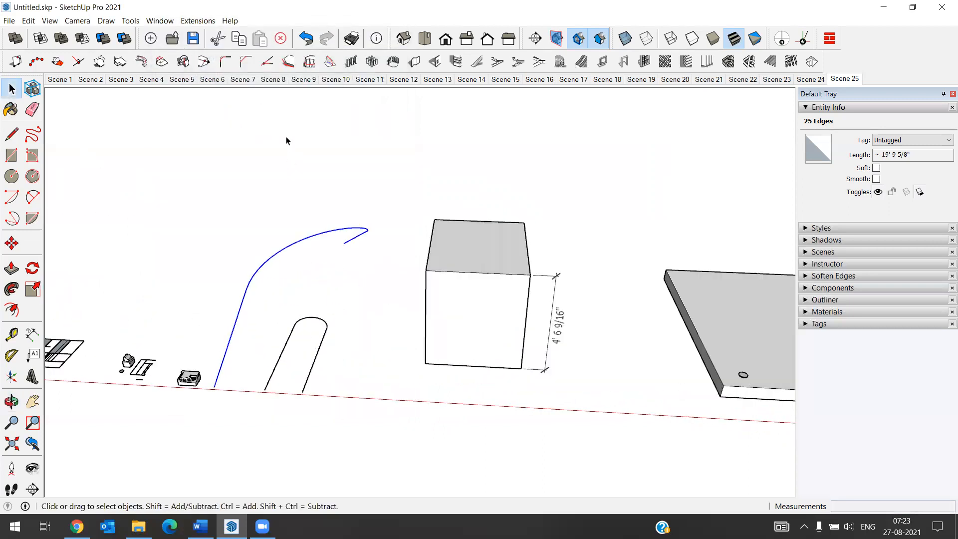
pyautogui.hotkey('ctrl', 'z')
# Slope the outer U-shaped path at a 6° angle, starting from its end nearest the small stepped box
pyautogui.click(333, 64)
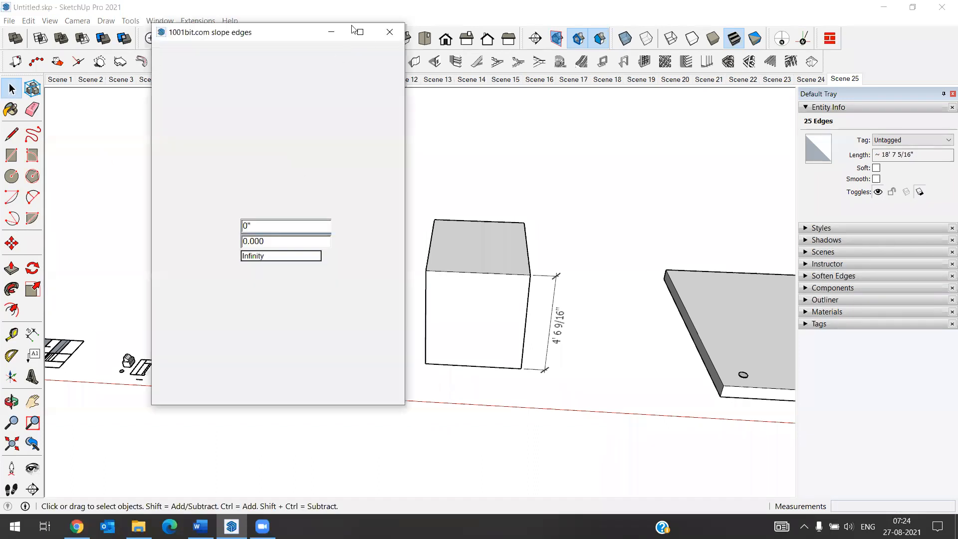
pyautogui.click(385, 29)
pyautogui.click(329, 62)
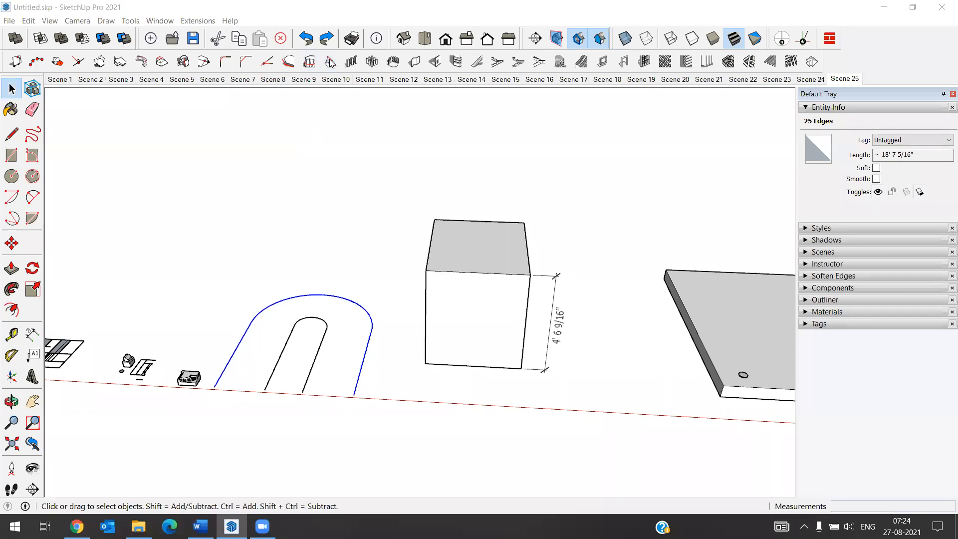
pyautogui.click(271, 240)
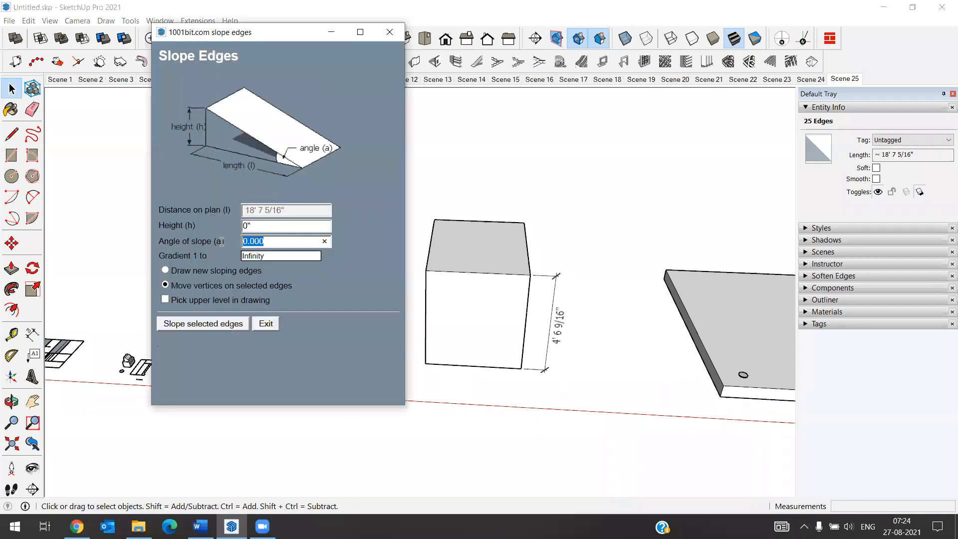
pyautogui.write('6')
pyautogui.click(205, 324)
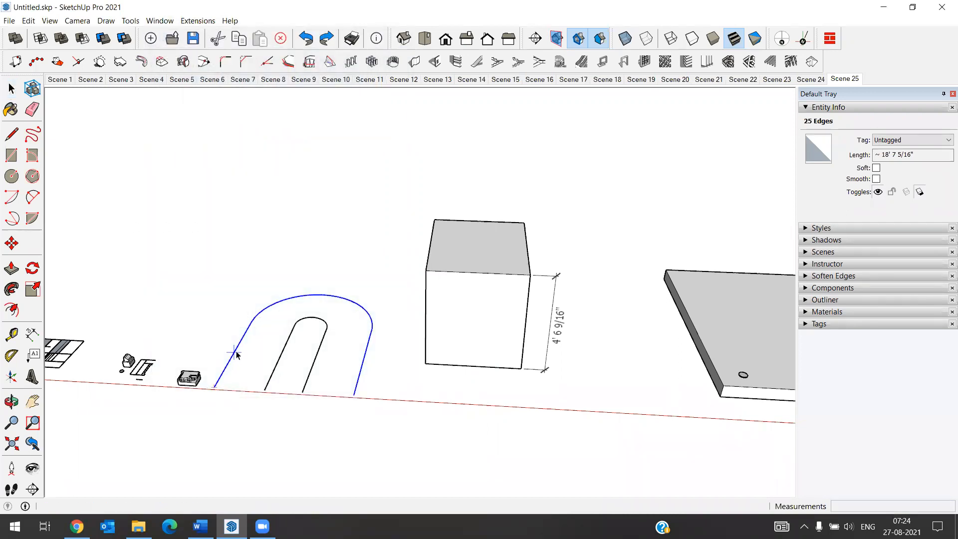
pyautogui.click(215, 386)
pyautogui.moveTo(240, 352); pyautogui.dragTo(307, 367, button='middle')
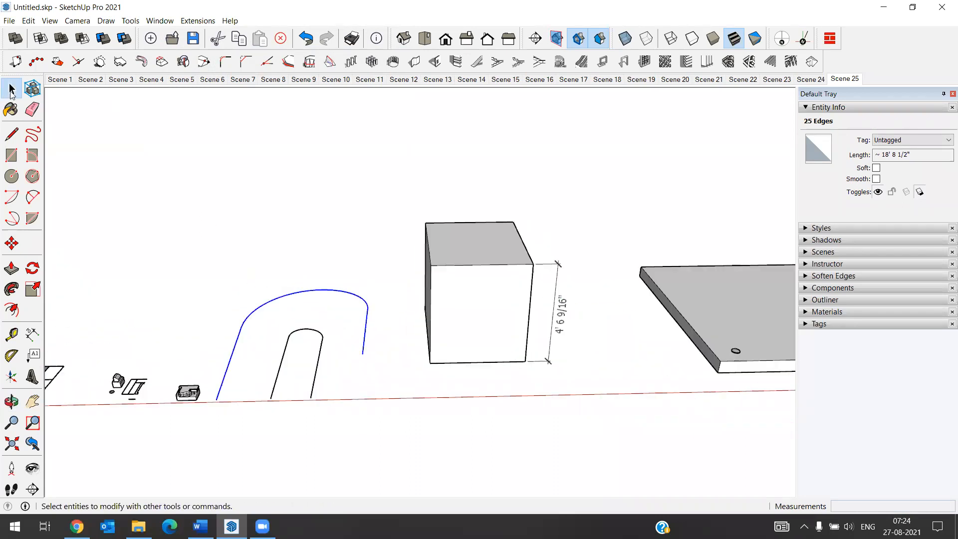
# Select the whole inner U-shaped path and slope it at a 6° angle, starting from the end on the same side
pyautogui.scroll(2, 323, 377)
pyautogui.moveTo(349, 391); pyautogui.dragTo(300, 323)
pyautogui.moveTo(339, 410); pyautogui.dragTo(284, 323)
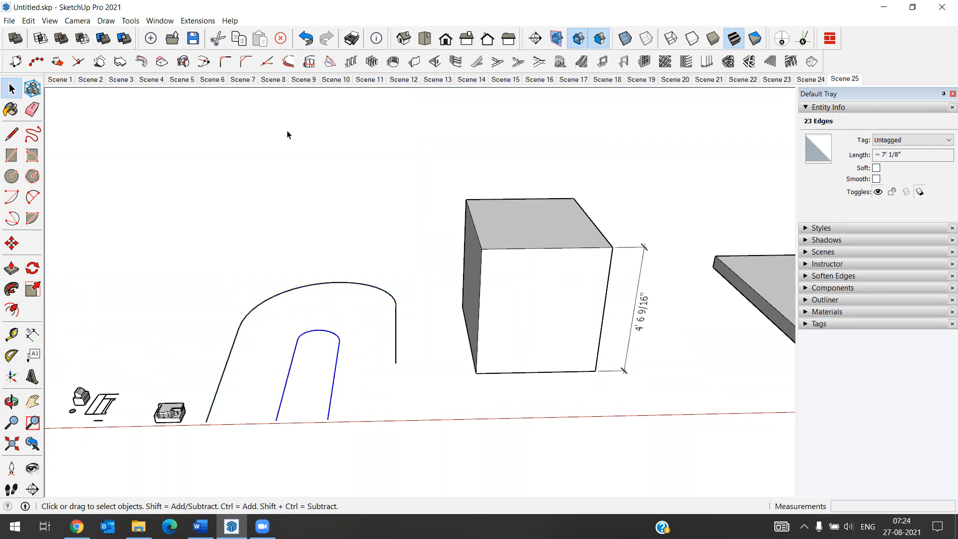
pyautogui.click(330, 61)
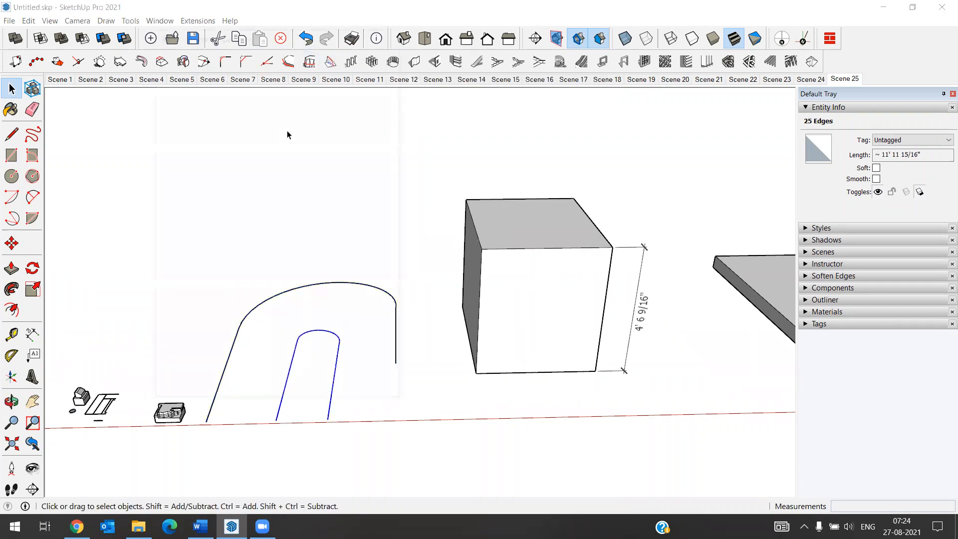
pyautogui.click(389, 32)
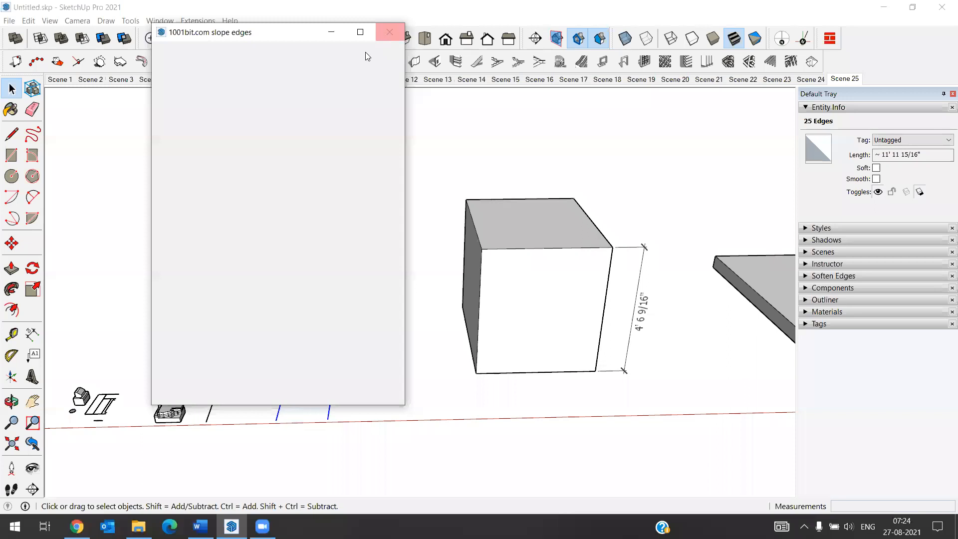
pyautogui.click(330, 61)
pyautogui.doubleClick(288, 242)
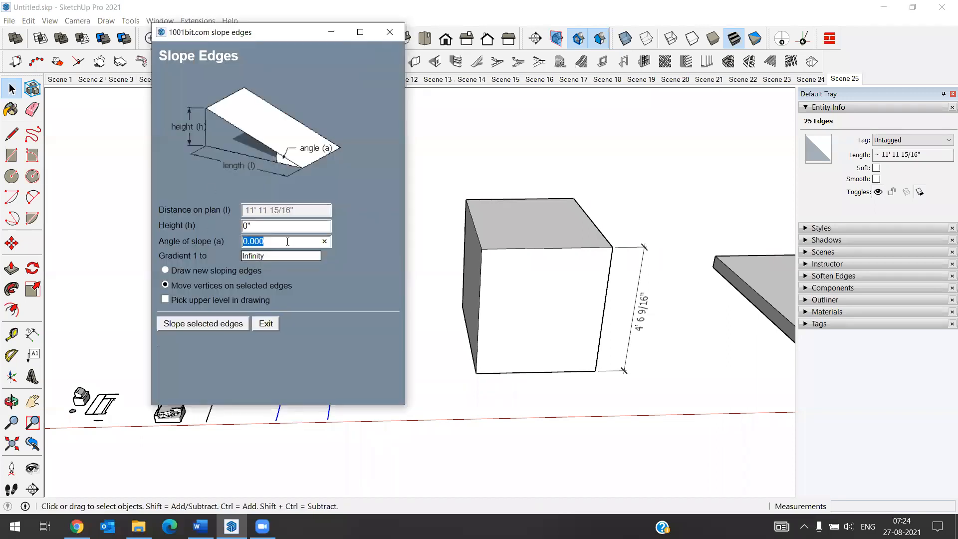
pyautogui.write('6')
pyautogui.click(210, 324)
pyautogui.click(276, 421)
pyautogui.click(290, 367)
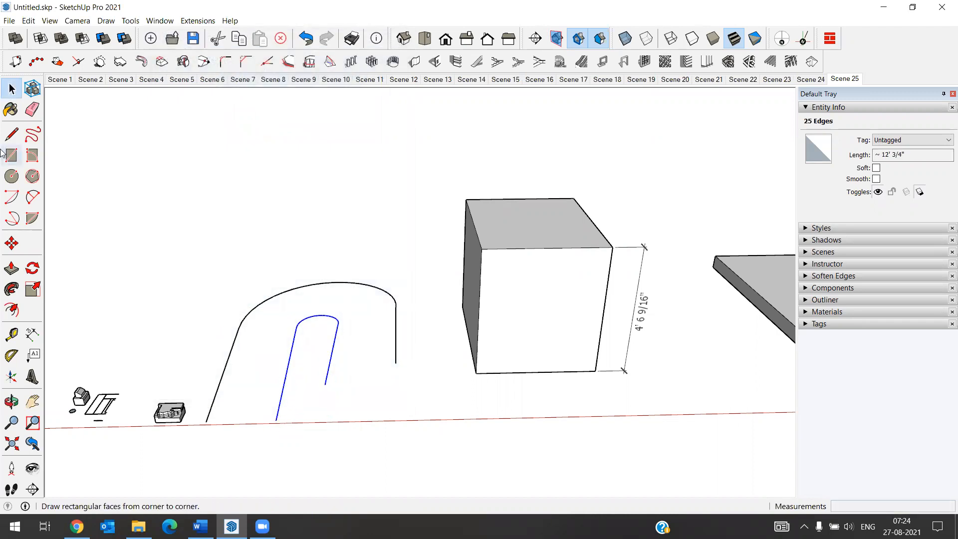
# Join the inner and outer sloped paths with a straight line at both their lower and raised ends
pyautogui.click(12, 90)
pyautogui.click(255, 375)
pyautogui.moveTo(256, 375); pyautogui.dragTo(97, 352, button='middle')
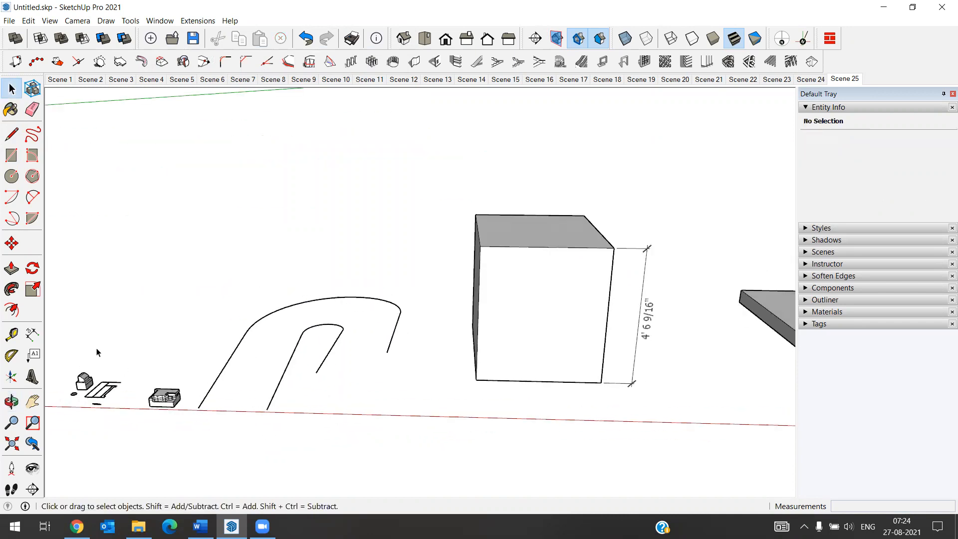
pyautogui.click(12, 134)
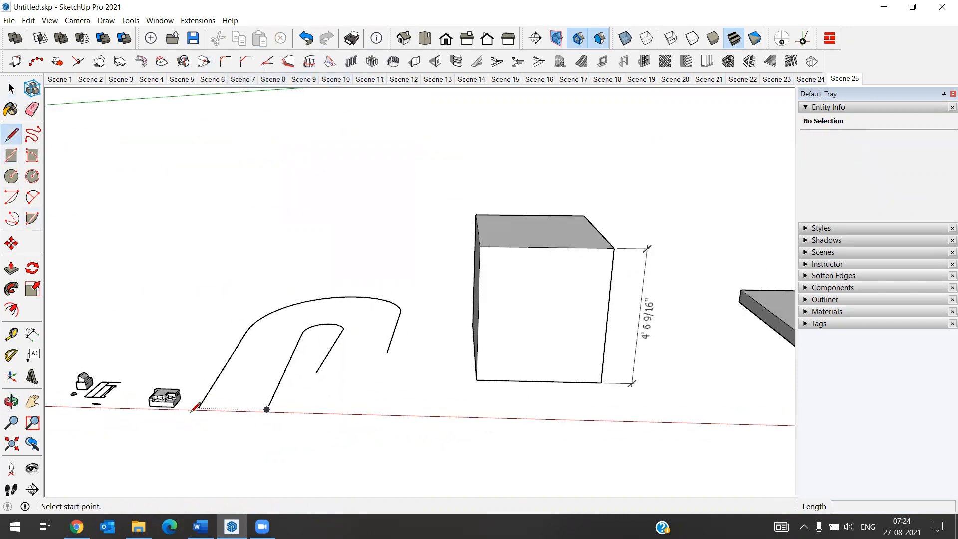
pyautogui.click(199, 407)
pyautogui.click(267, 409)
pyautogui.click(316, 372)
pyautogui.click(316, 372)
pyautogui.click(387, 352)
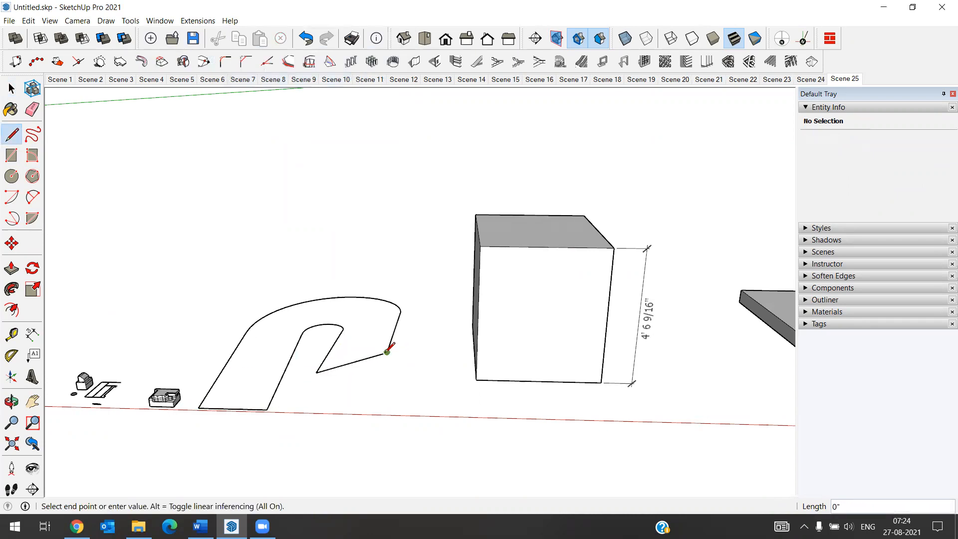
pyautogui.press('Escape')
pyautogui.click(11, 88)
# Undo the two connecting lines and the 6° slopes on both U-shaped paths
pyautogui.moveTo(315, 349); pyautogui.dragTo(306, 367, button='middle')
pyautogui.scroll(-2, 298, 405)
pyautogui.moveTo(300, 406); pyautogui.dragTo(354, 426, button='middle')
pyautogui.scroll(2, 267, 429)
pyautogui.moveTo(266, 428); pyautogui.dragTo(310, 392, button='middle')
pyautogui.hotkey('ctrl', 'z')
pyautogui.hotkey('ctrl', 'z')
pyautogui.hotkey('ctrl', 'z')
pyautogui.hotkey('ctrl', 'z')
# Select all edges of the flat outer U-shaped path and reopen the Slope Edges settings for it
pyautogui.moveTo(364, 443); pyautogui.dragTo(190, 434, button='middle')
pyautogui.moveTo(343, 357)
pyautogui.mouseDown(button='middle')
pyautogui.moveTo(286, 391)
pyautogui.moveTo(279, 375)
pyautogui.moveTo(334, 343)
pyautogui.mouseUp(button='middle')
pyautogui.moveTo(246, 257); pyautogui.dragTo(247, 260)
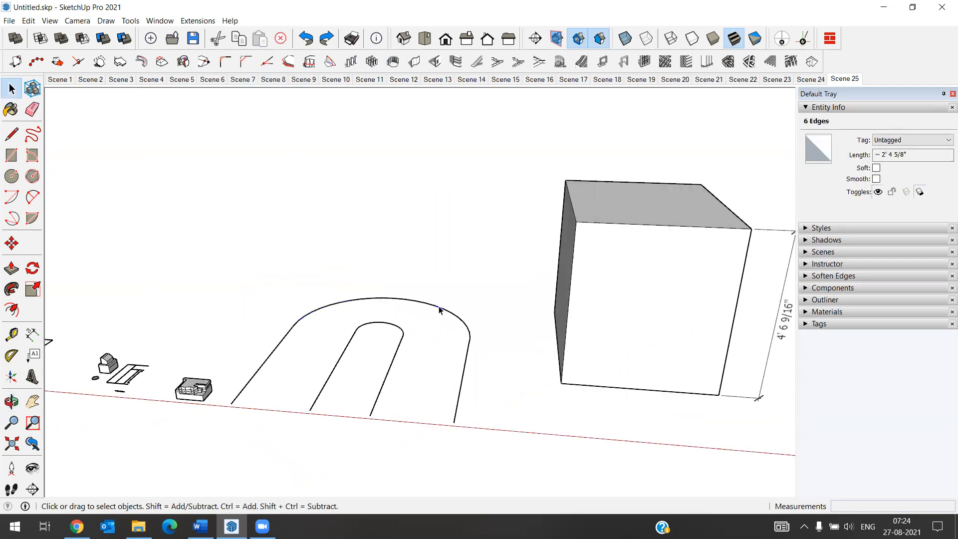
pyautogui.click(331, 62)
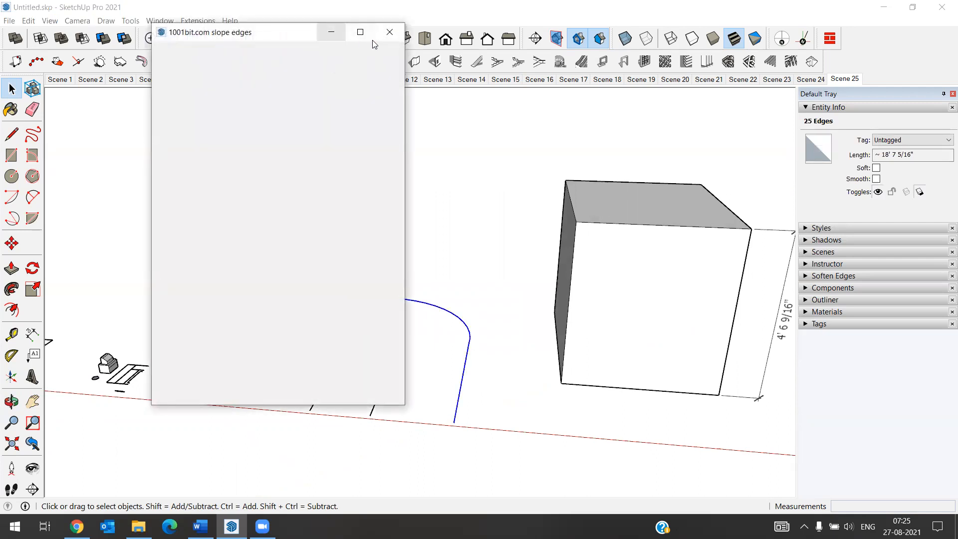
pyautogui.click(389, 32)
pyautogui.click(330, 62)
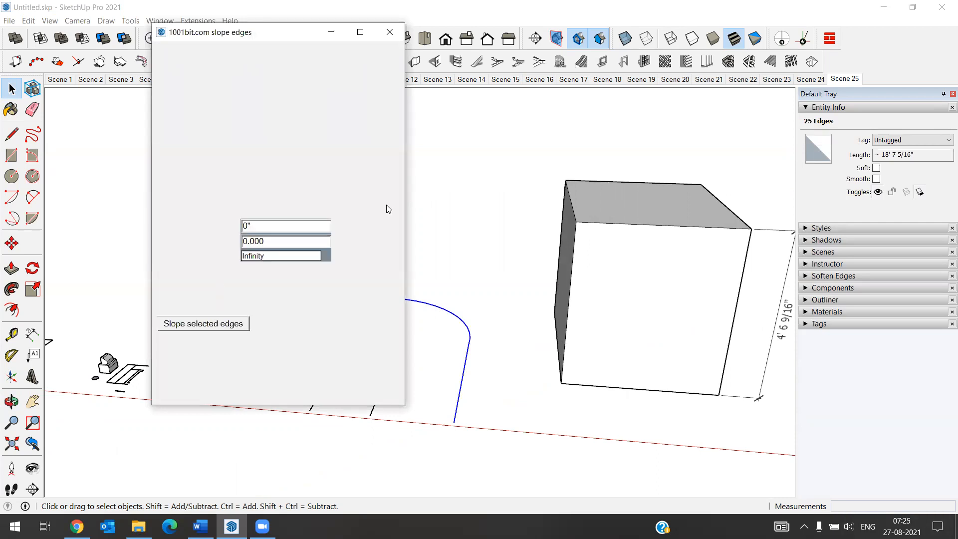
pyautogui.click(385, 33)
pyautogui.click(325, 61)
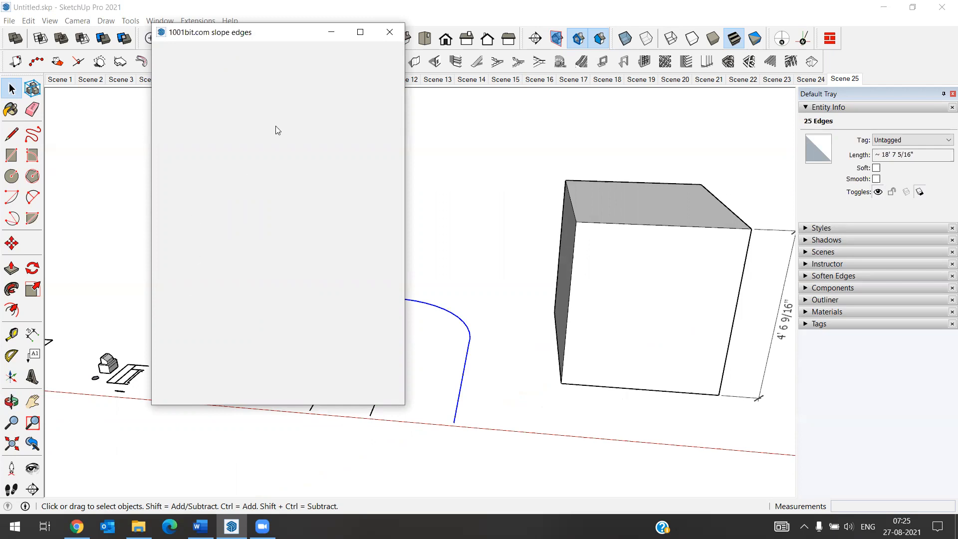
pyautogui.click(389, 32)
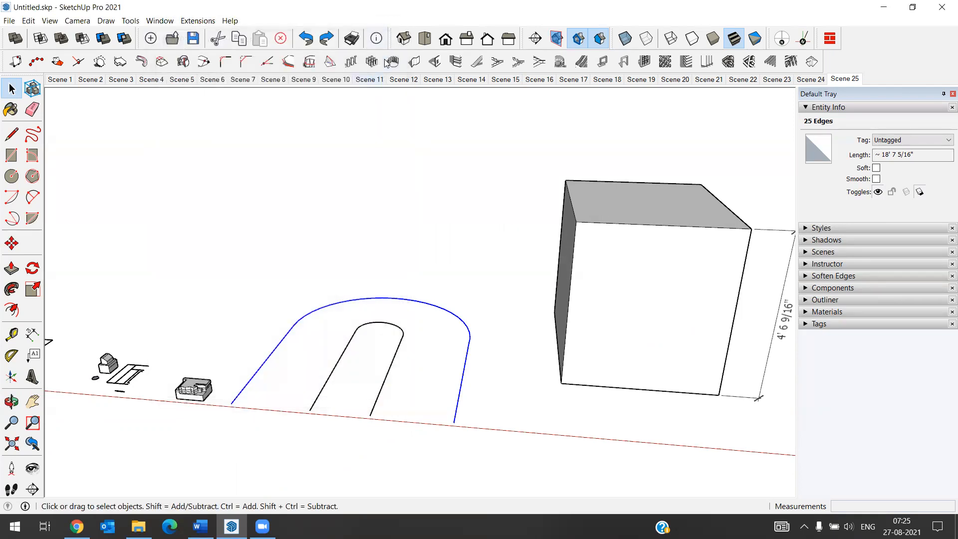
pyautogui.click(387, 61)
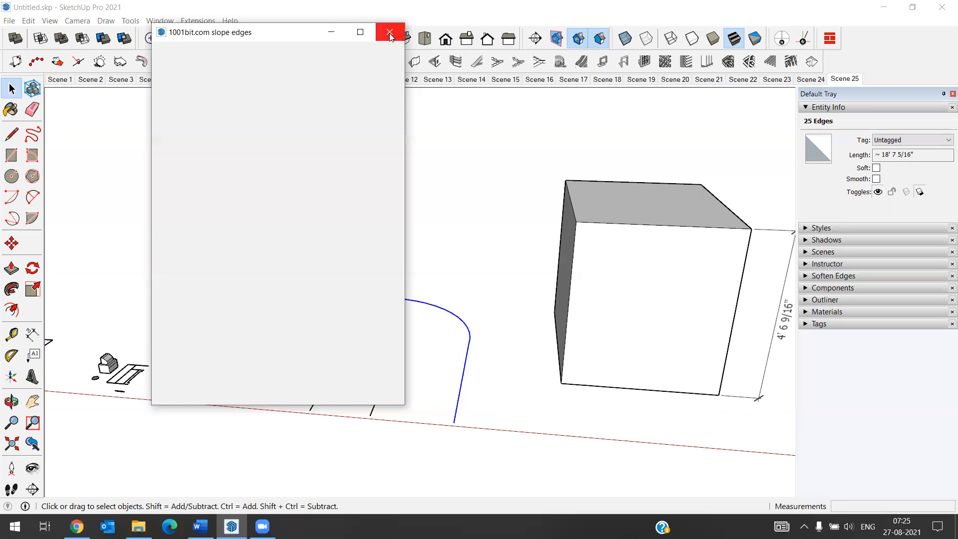
pyautogui.click(390, 33)
pyautogui.click(325, 320)
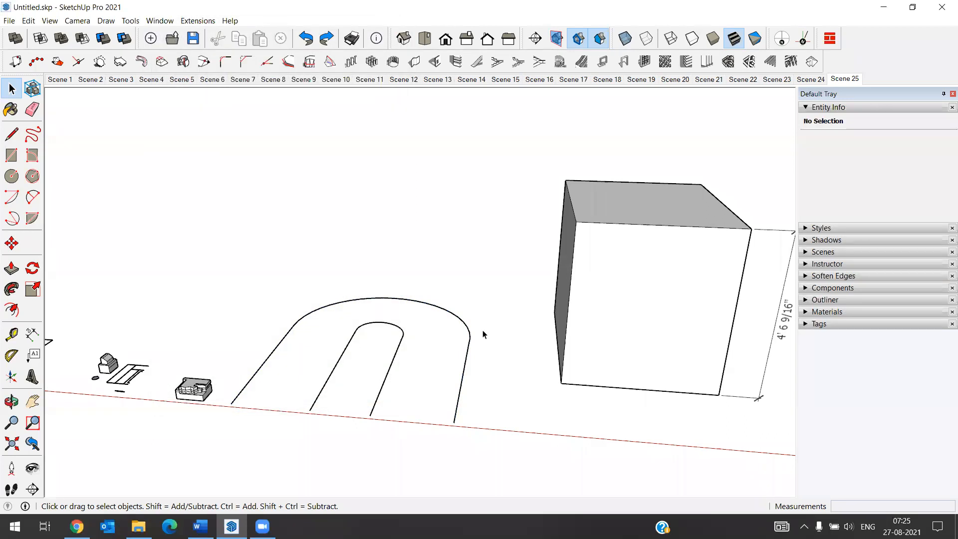
# Slope the outer U-shaped path's edges to a height of 1' by moving their vertices, starting from the left leg's open end
pyautogui.moveTo(412, 247); pyautogui.dragTo(418, 251)
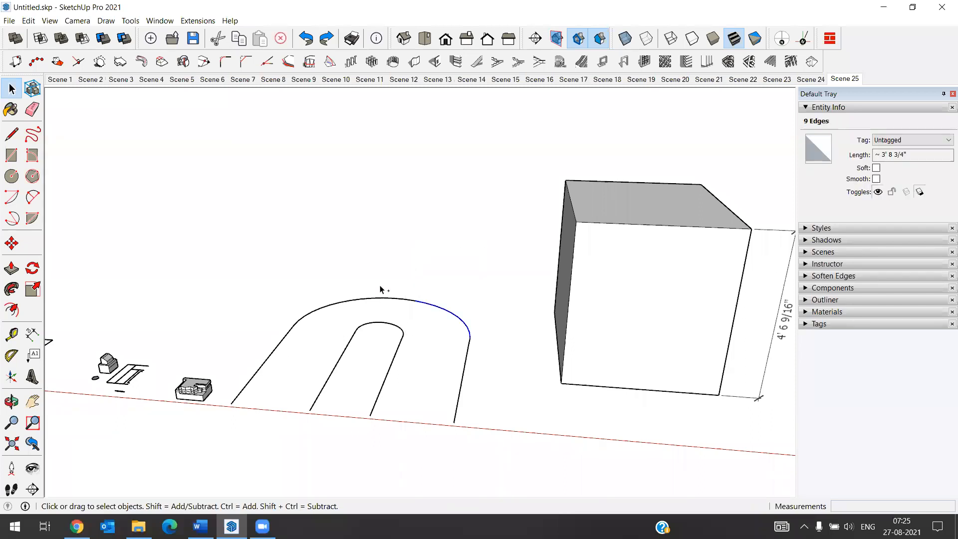
pyautogui.keyDown('ctrl'); pyautogui.moveTo(269, 259); pyautogui.dragTo(253, 244); pyautogui.keyUp('ctrl')
pyautogui.keyDown('ctrl'); pyautogui.moveTo(502, 405); pyautogui.dragTo(424, 259); pyautogui.keyUp('ctrl')
pyautogui.keyDown('ctrl'); pyautogui.moveTo(258, 299); pyautogui.dragTo(259, 299); pyautogui.keyUp('ctrl')
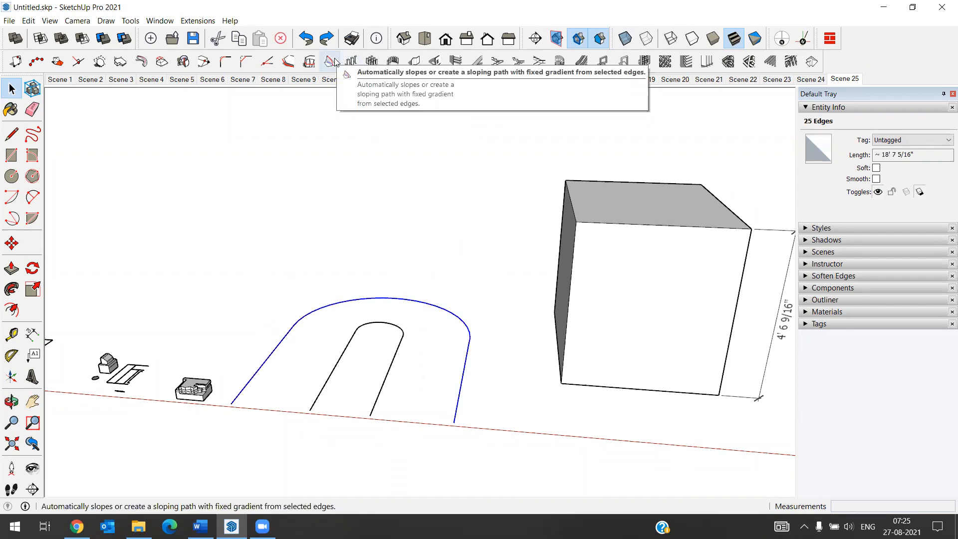
pyautogui.click(335, 61)
pyautogui.doubleClick(265, 227)
pyautogui.write("1'")
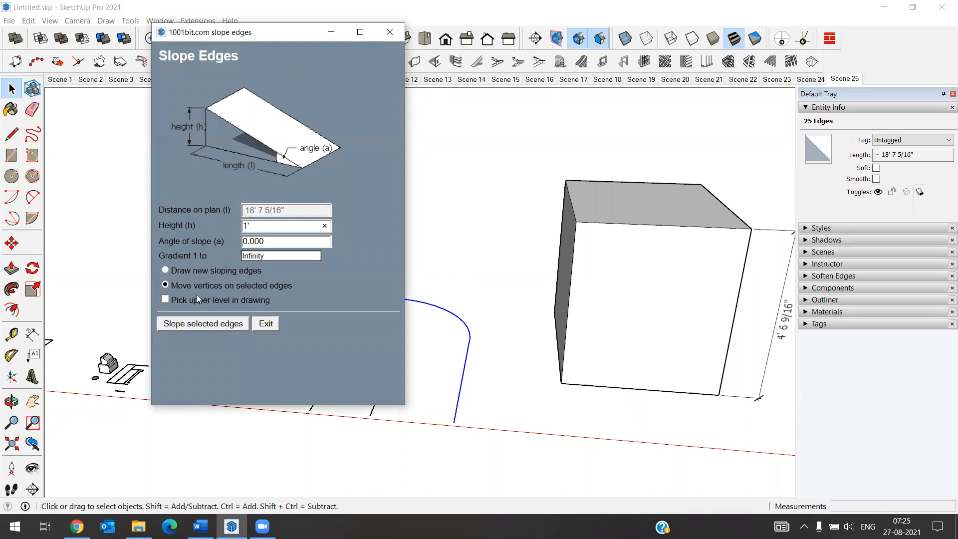
pyautogui.click(203, 324)
pyautogui.click(232, 405)
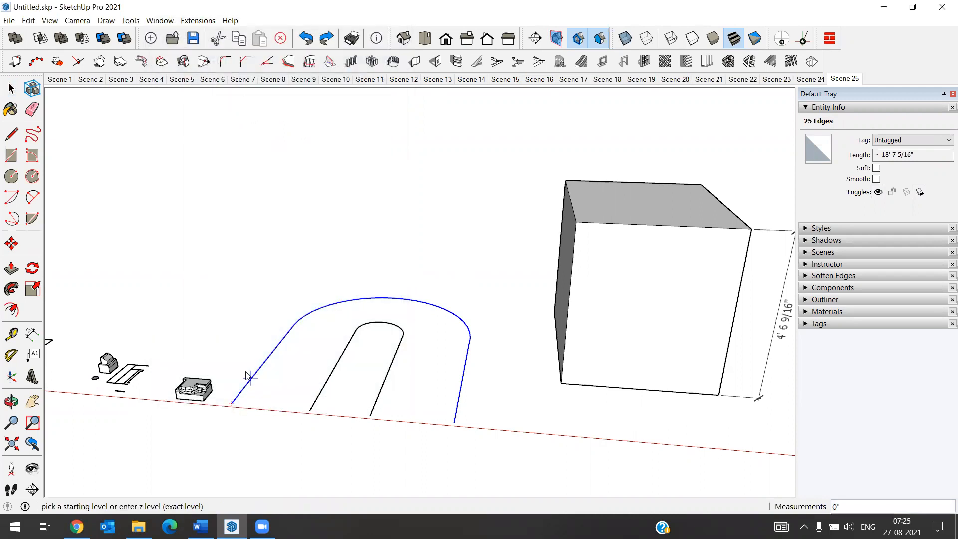
pyautogui.click(264, 358)
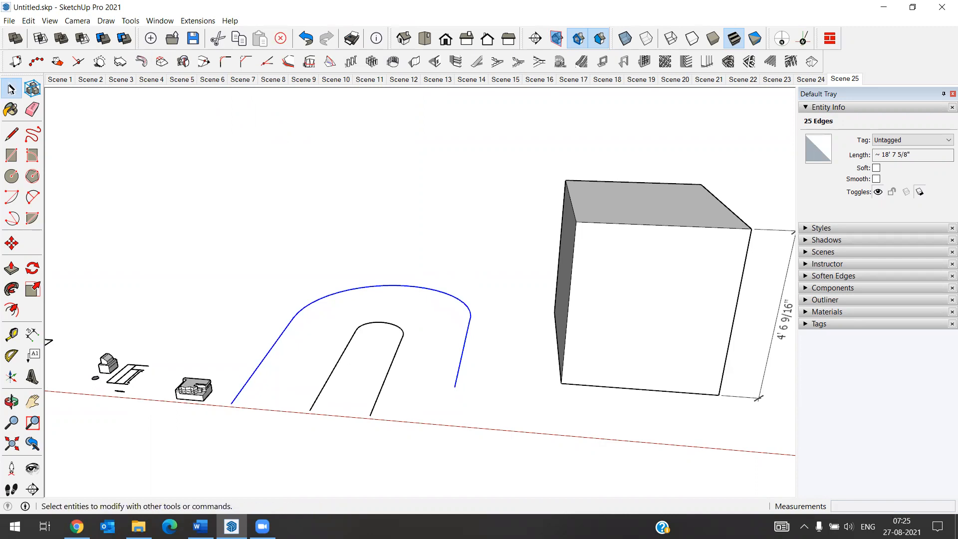
# Slope the inner U-shaped path's edges with the same 1' height, moving their vertices from the left leg's open end
pyautogui.click(355, 353)
pyautogui.moveTo(444, 384); pyautogui.dragTo(319, 326)
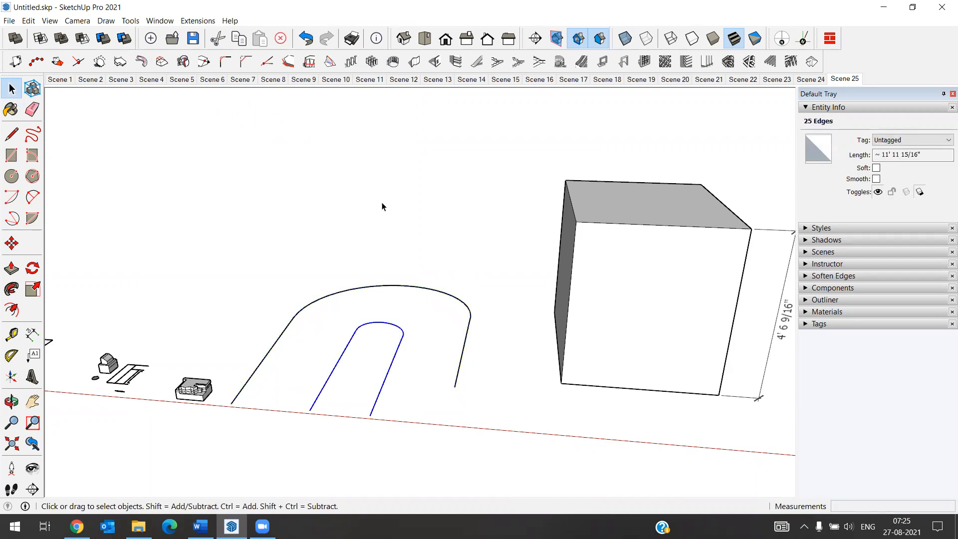
pyautogui.click(328, 61)
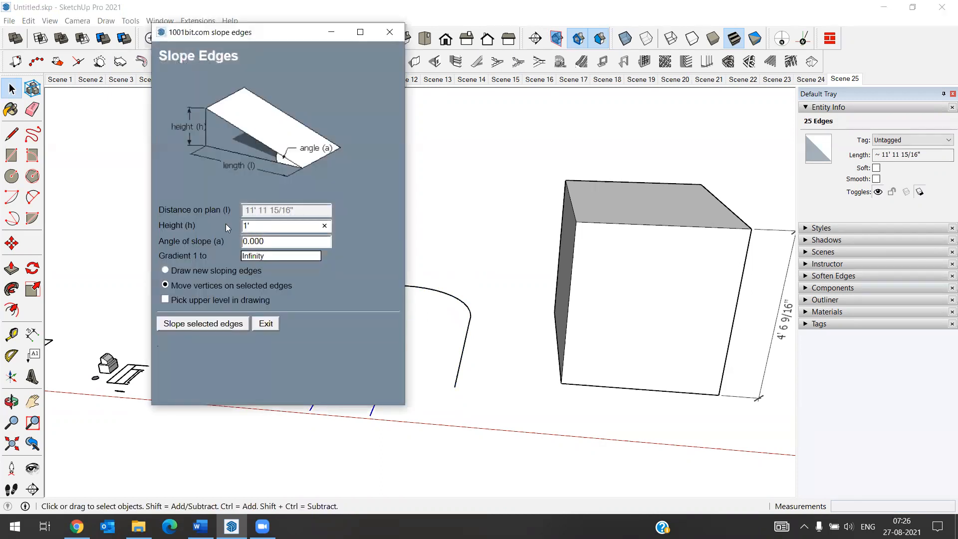
pyautogui.click(217, 323)
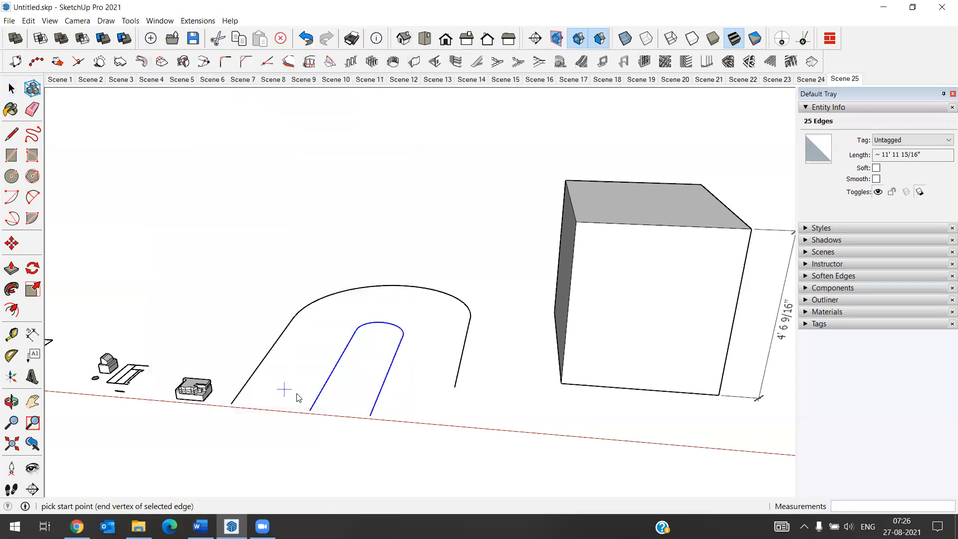
pyautogui.click(314, 405)
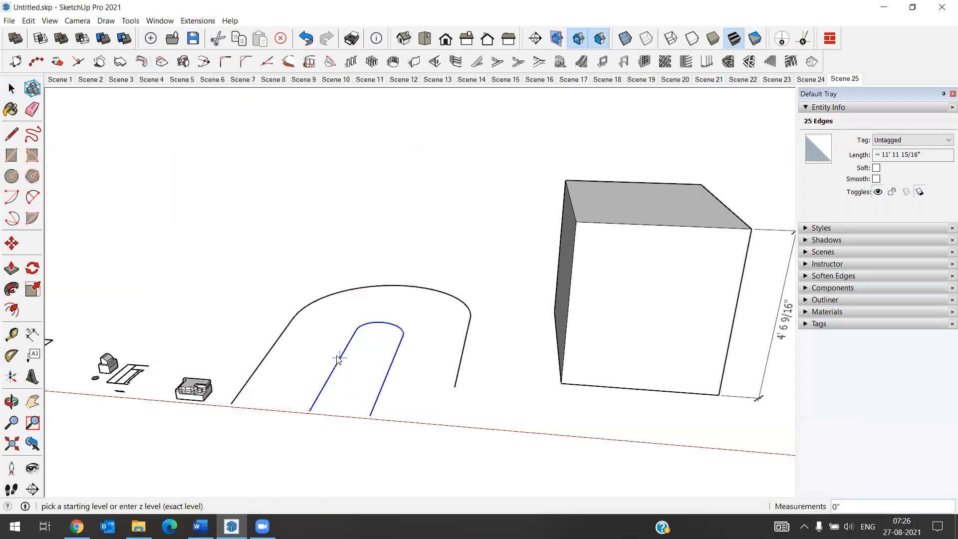
pyautogui.click(337, 355)
pyautogui.click(241, 254)
# Draw straight edges joining the inner and outer paths at both open ends of the U shape
pyautogui.moveTo(240, 254); pyautogui.dragTo(192, 196, button='middle')
pyautogui.click(11, 133)
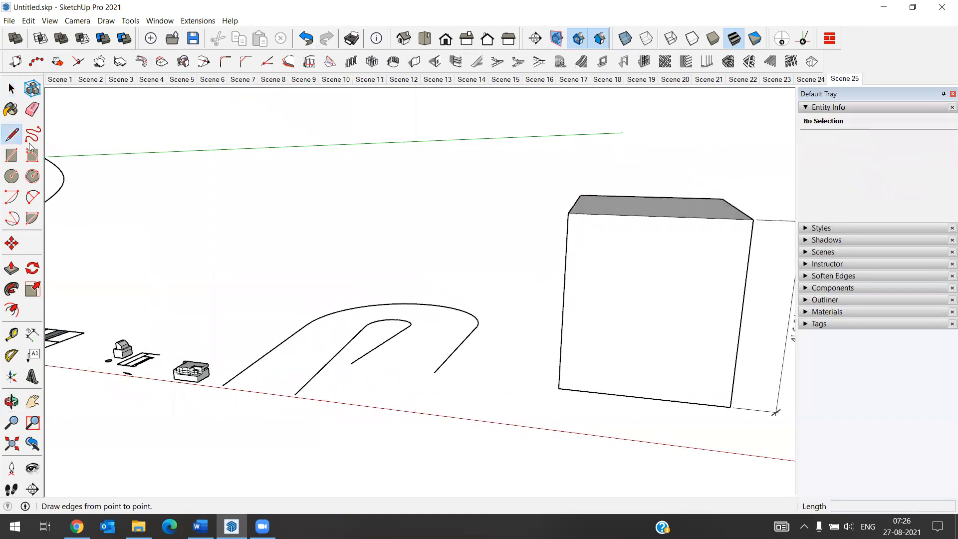
pyautogui.click(223, 385)
pyautogui.click(294, 394)
pyautogui.press('Escape')
pyautogui.click(351, 363)
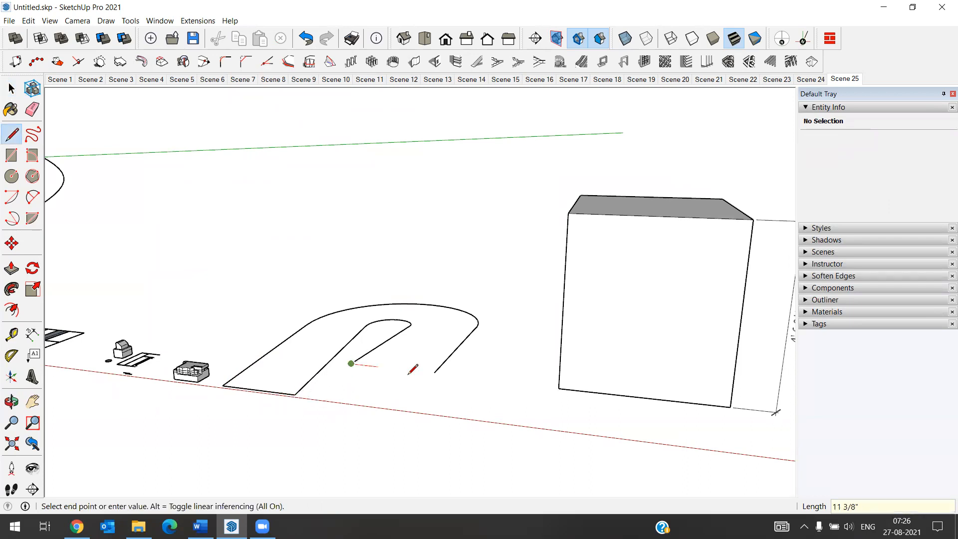
pyautogui.click(434, 371)
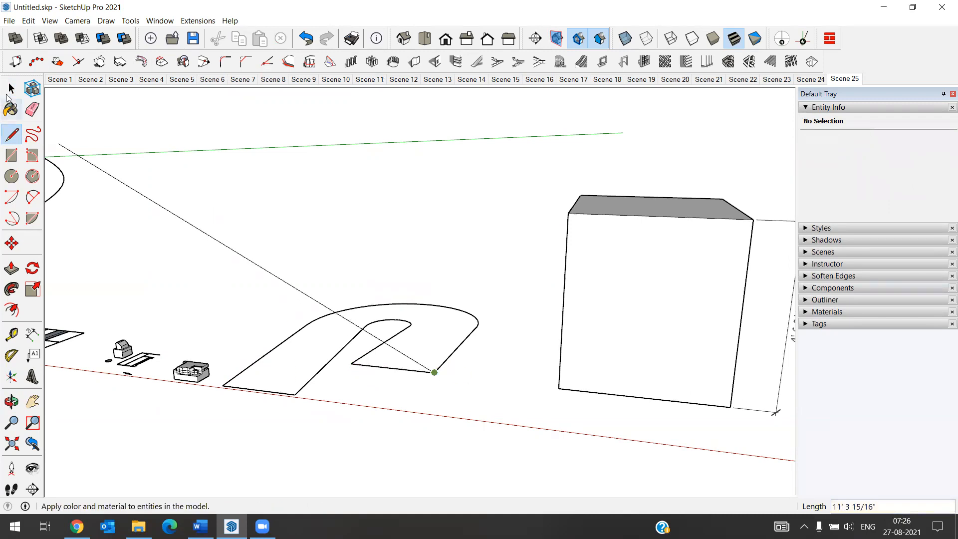
pyautogui.click(11, 89)
# Examine the closed sloping U-shaped outline and its inner edges from several angles
pyautogui.moveTo(371, 264); pyautogui.dragTo(430, 316, button='middle')
pyautogui.moveTo(349, 209); pyautogui.dragTo(427, 263, button='middle')
pyautogui.scroll(3, 473, 372)
pyautogui.moveTo(460, 439); pyautogui.dragTo(420, 398, button='middle')
pyautogui.click(412, 368)
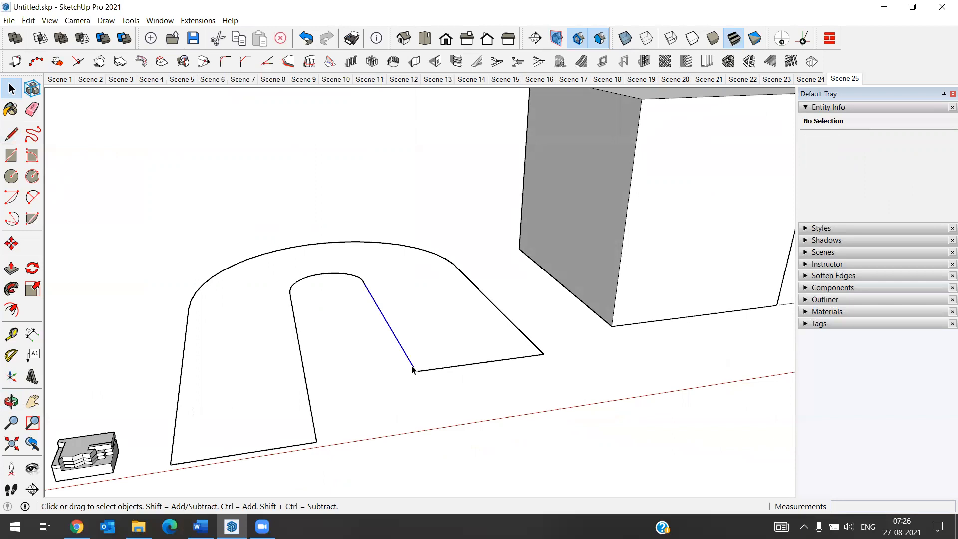
pyautogui.click(319, 276)
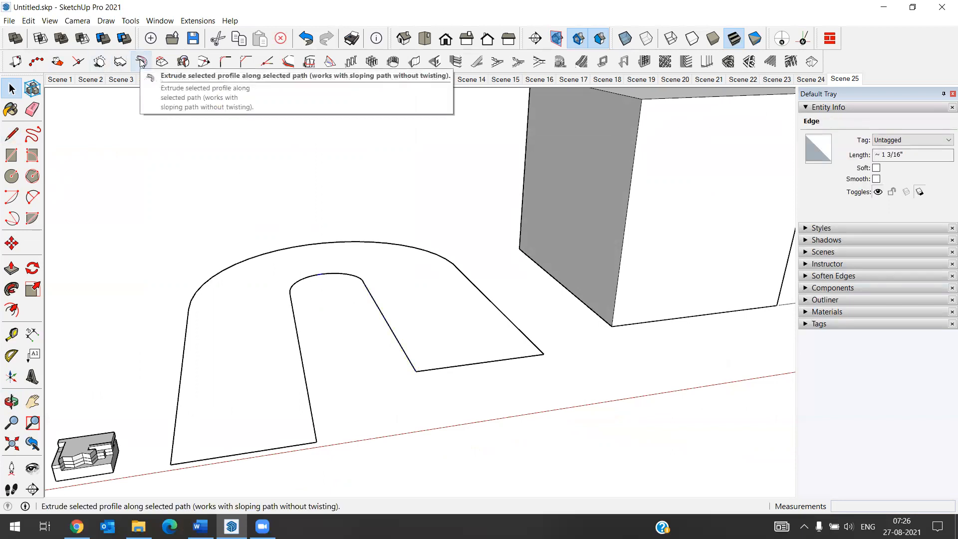
pyautogui.click(337, 378)
pyautogui.moveTo(338, 379); pyautogui.dragTo(387, 318, button='middle')
pyautogui.moveTo(309, 288); pyautogui.dragTo(406, 352, button='middle')
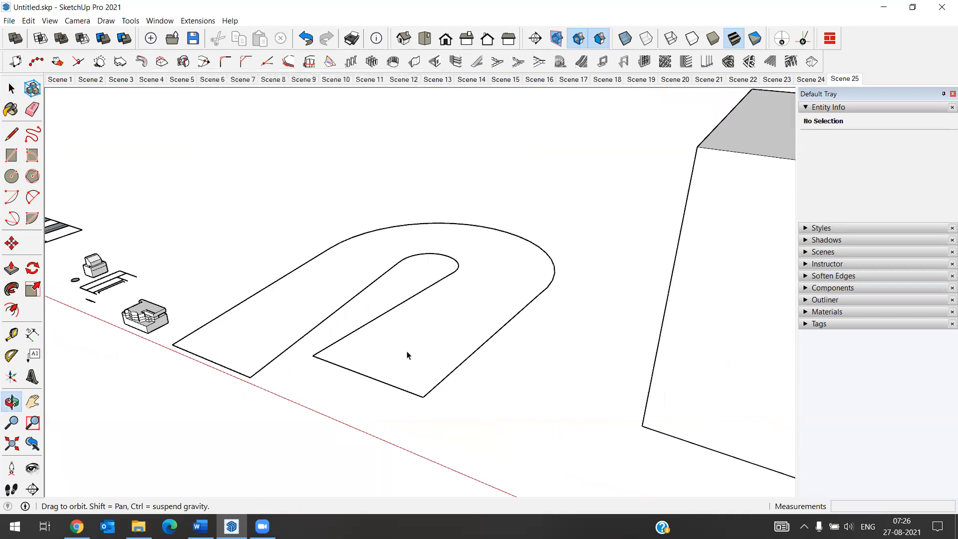
pyautogui.scroll(1, 406, 352)
pyautogui.scroll(-4, 253, 290)
pyautogui.scroll(2, 223, 236)
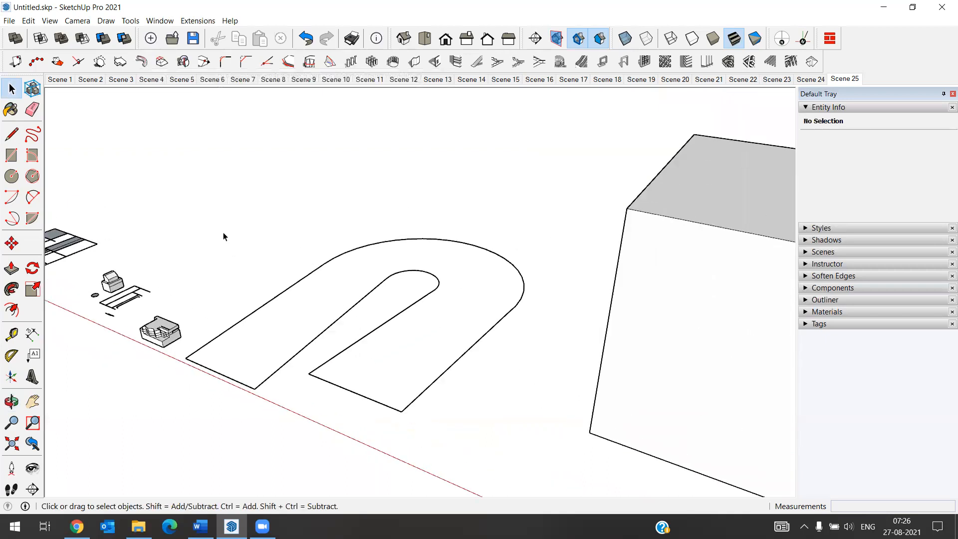
pyautogui.scroll(-2, 223, 237)
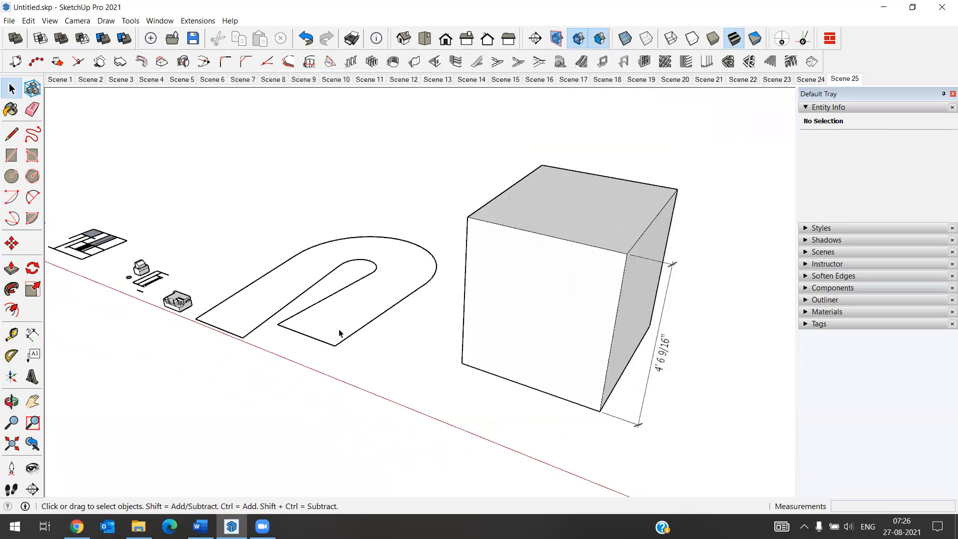
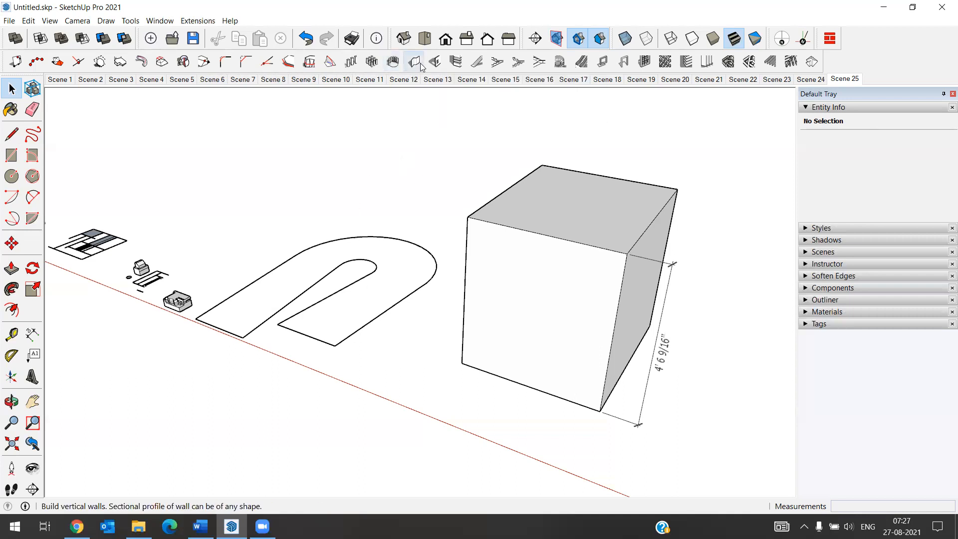
pyautogui.moveTo(335, 359); pyautogui.dragTo(311, 319, button='middle')
pyautogui.scroll(3, 231, 336)
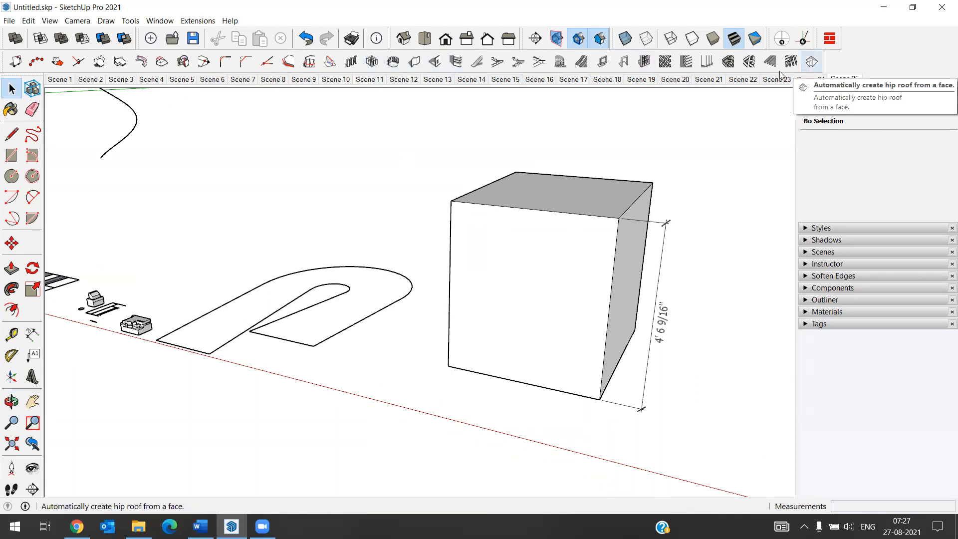
pyautogui.moveTo(253, 340); pyautogui.dragTo(221, 329, button='middle')
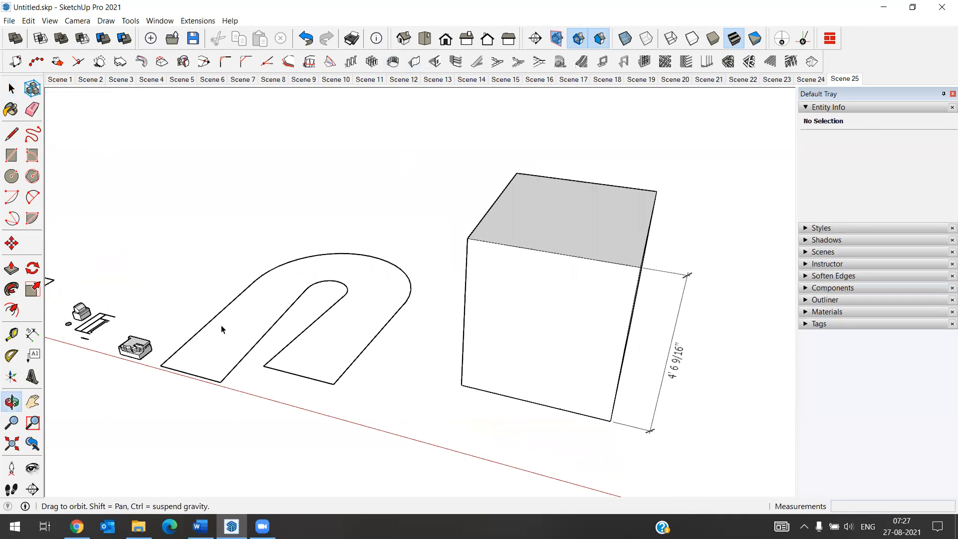
pyautogui.scroll(3, 239, 334)
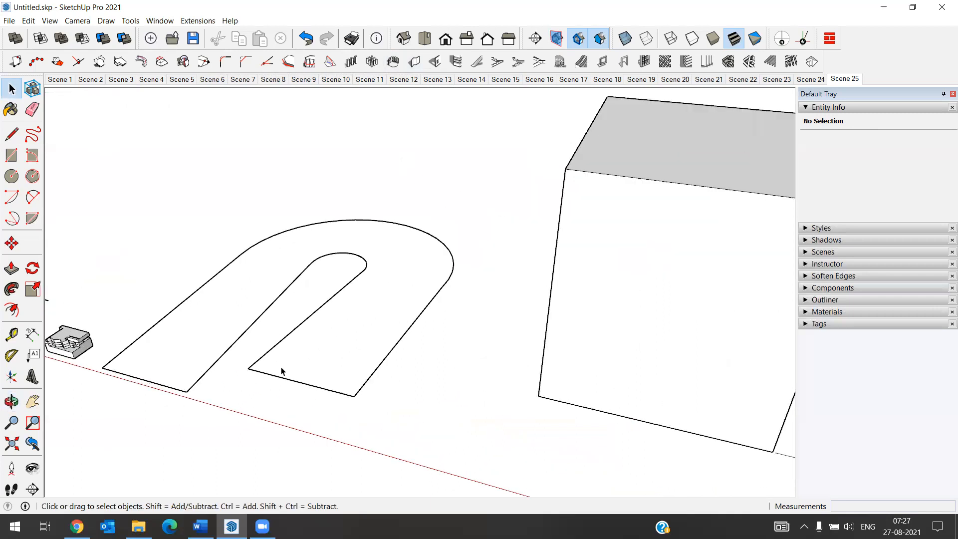
pyautogui.scroll(-5, 214, 301)
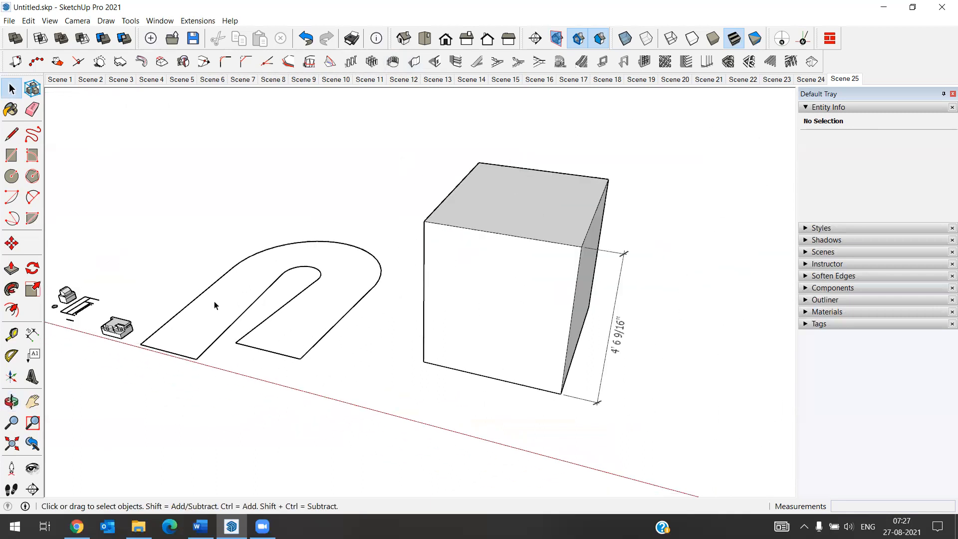
pyautogui.scroll(3, 387, 311)
# Inspect the box's side face, its vertical dimension and its bottom edge as an example of a profile and path
pyautogui.click(386, 311)
pyautogui.moveTo(387, 312)
pyautogui.mouseDown(button='middle')
pyautogui.moveTo(453, 297)
pyautogui.moveTo(390, 323)
pyautogui.mouseUp(button='middle')
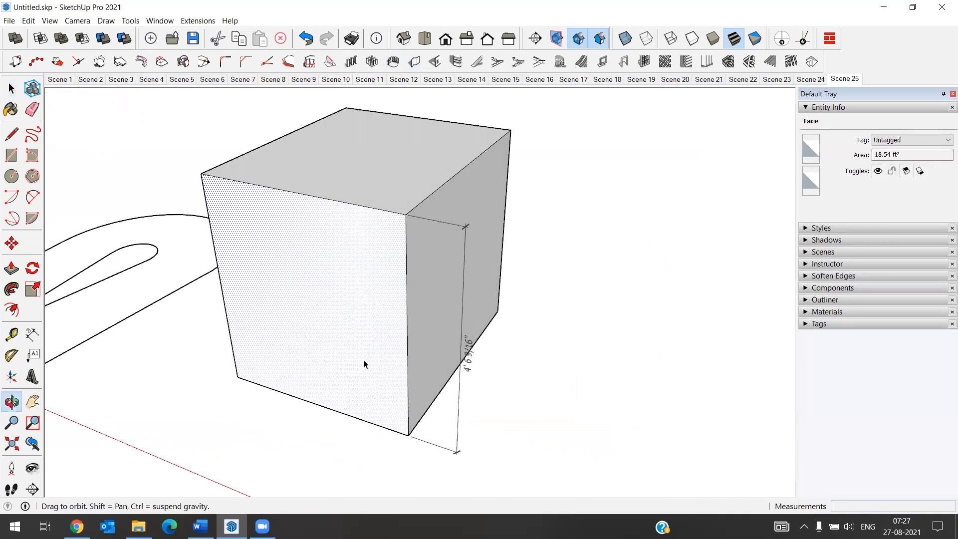
pyautogui.moveTo(364, 364); pyautogui.dragTo(380, 363, button='middle')
pyautogui.click(380, 366)
pyautogui.scroll(3, 397, 397)
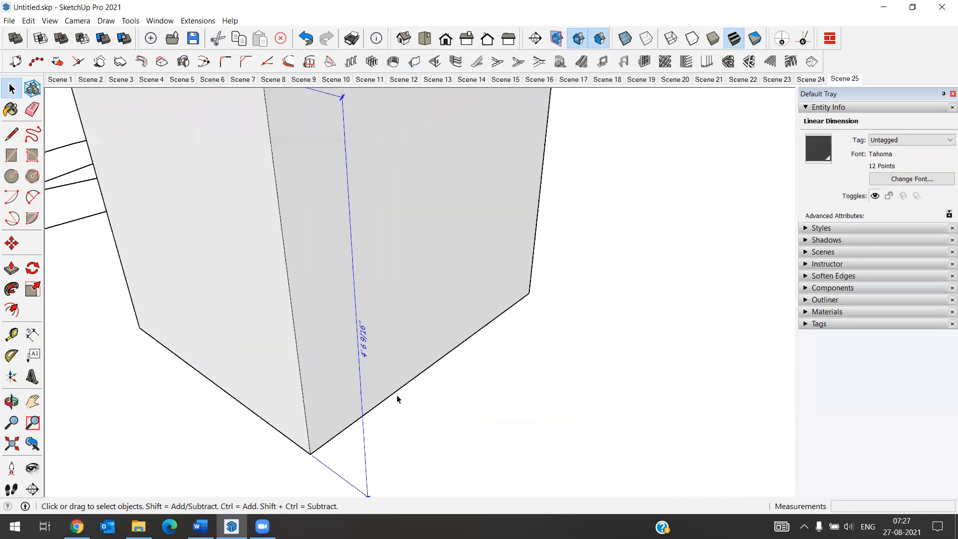
pyautogui.scroll(-3, 391, 397)
pyautogui.moveTo(391, 397); pyautogui.dragTo(365, 449, button='middle')
pyautogui.scroll(3, 345, 329)
pyautogui.scroll(1, 344, 328)
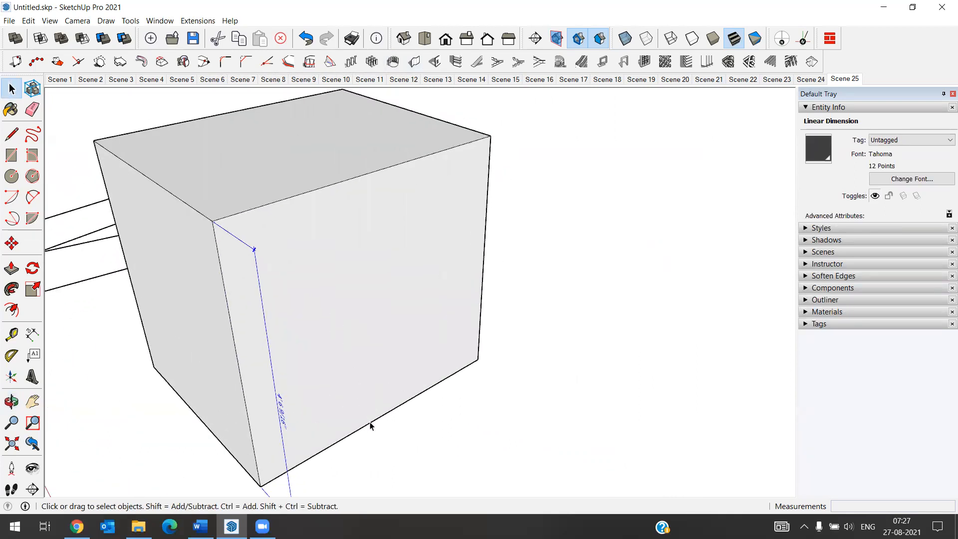
pyautogui.click(370, 425)
pyautogui.scroll(-2, 250, 336)
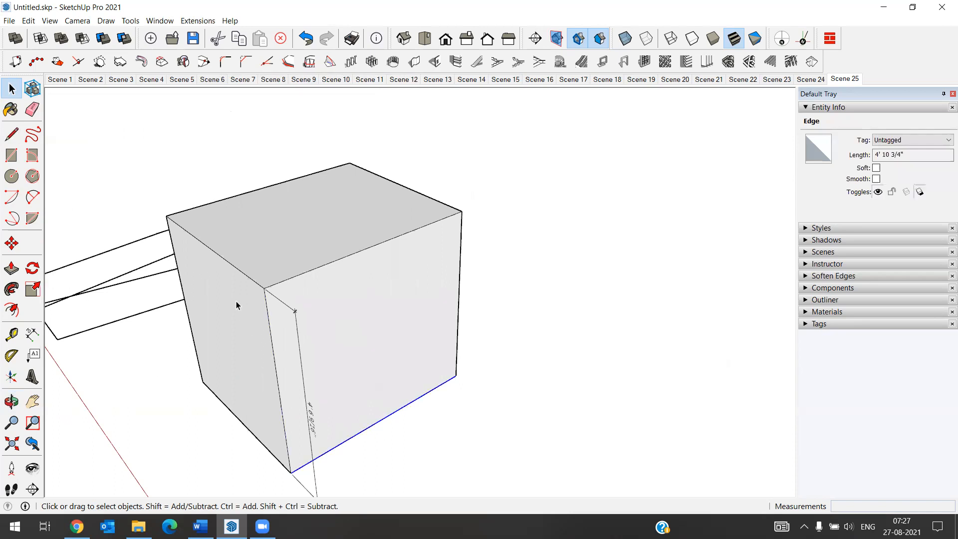
pyautogui.scroll(2, 236, 300)
pyautogui.click(217, 317)
pyautogui.scroll(-2, 234, 349)
pyautogui.scroll(2, 250, 384)
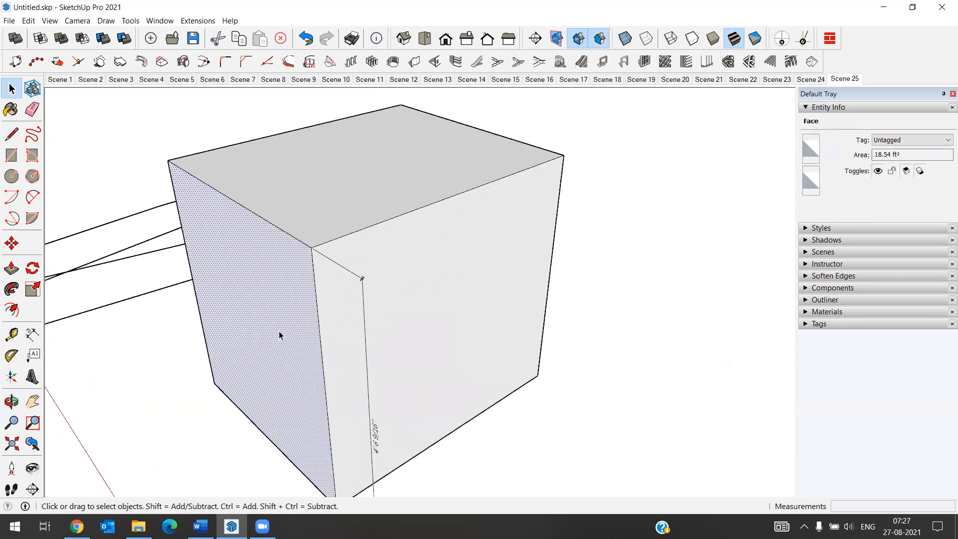
pyautogui.scroll(-2, 397, 378)
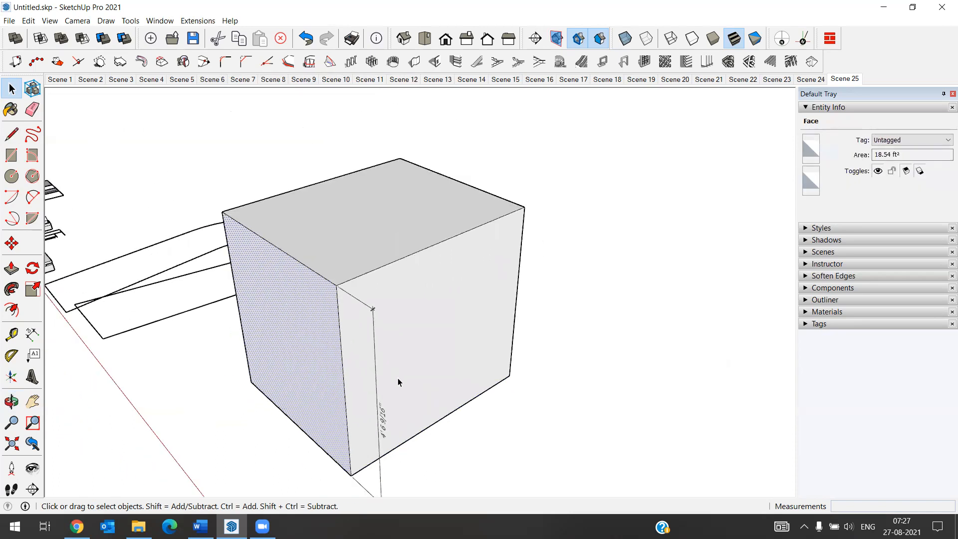
pyautogui.click(429, 421)
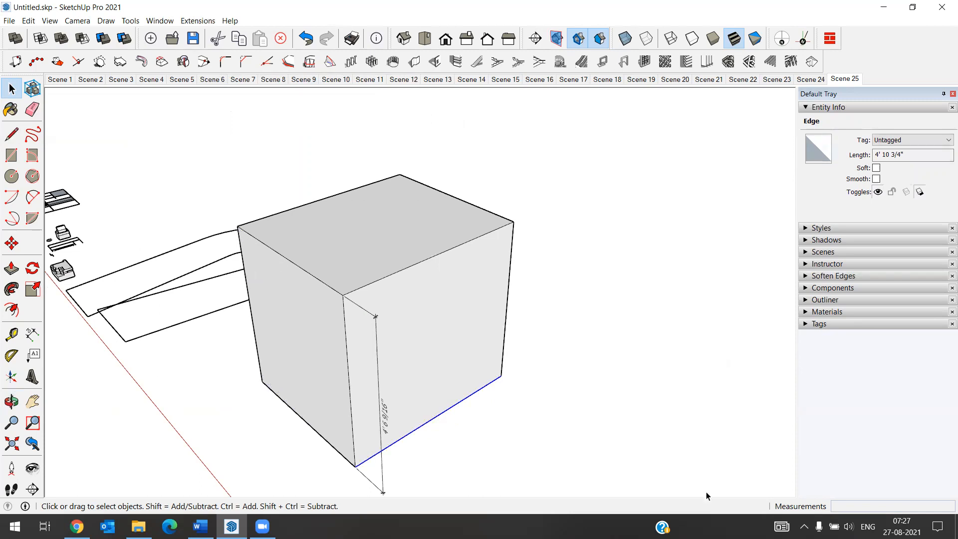
pyautogui.click(580, 406)
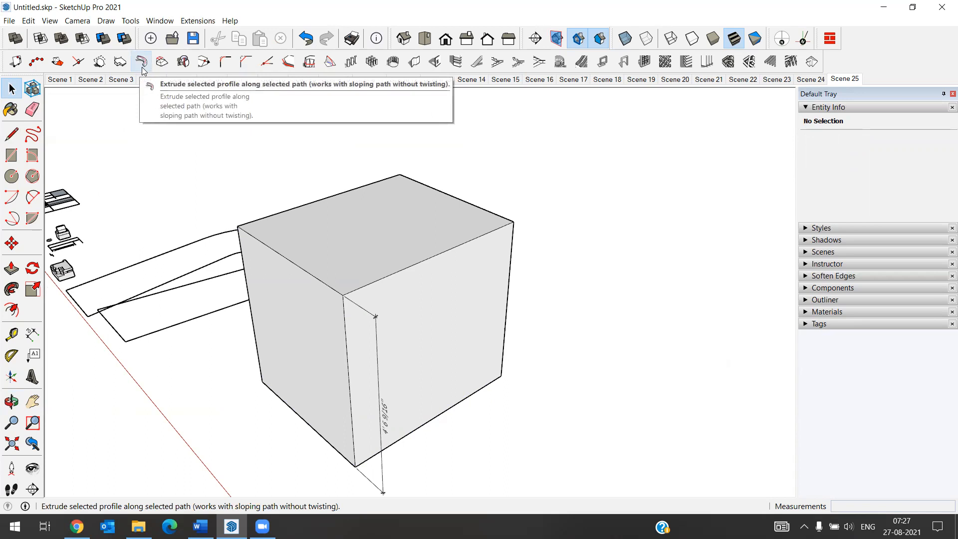
# Try to slope the box's three connected bottom edges to a height of 4'6" by moving their vertices from one end corner
pyautogui.click(476, 394)
pyautogui.moveTo(598, 378); pyautogui.dragTo(279, 310, button='middle')
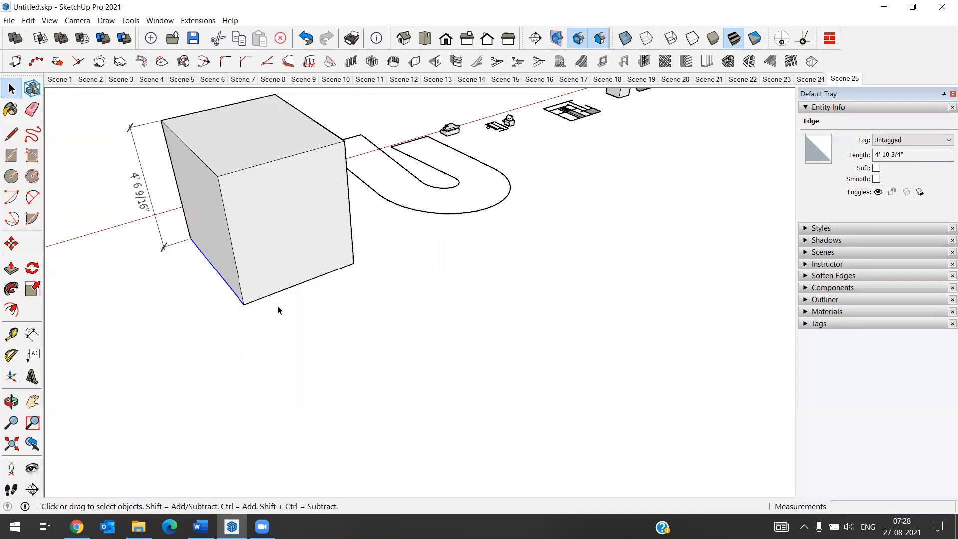
pyautogui.moveTo(510, 271); pyautogui.dragTo(259, 282, button='middle')
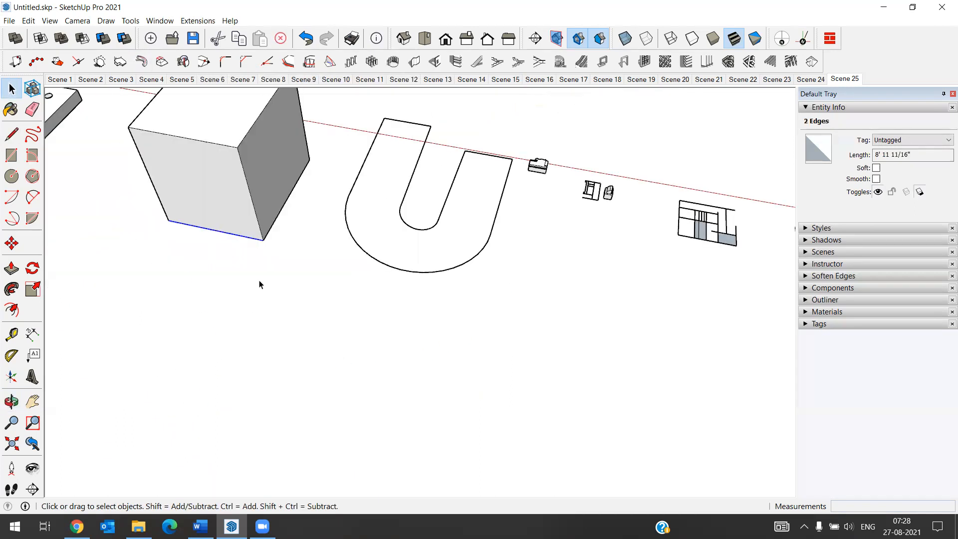
pyautogui.scroll(-3, 395, 331)
pyautogui.moveTo(229, 338); pyautogui.dragTo(274, 425, button='middle')
pyautogui.moveTo(417, 353); pyautogui.dragTo(571, 429, button='middle')
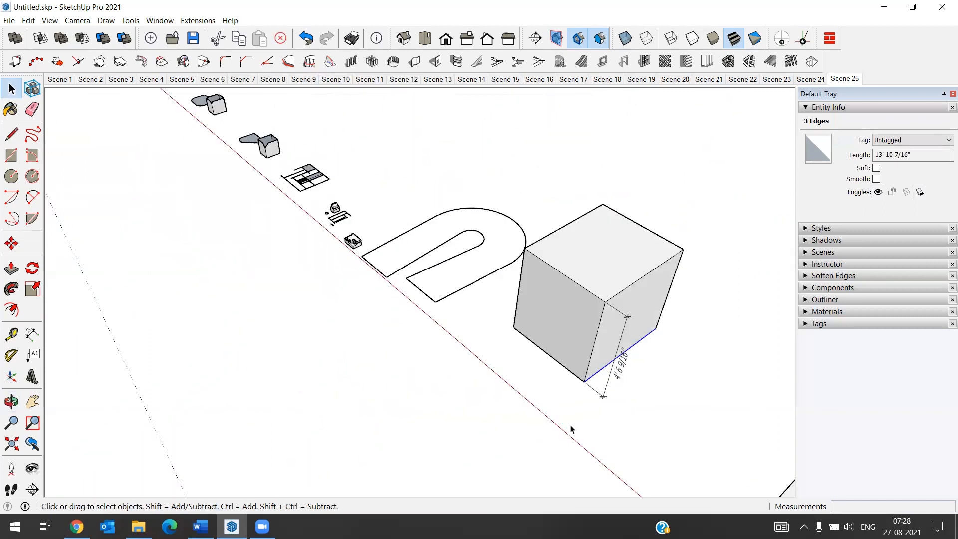
pyautogui.keyDown('shift'); pyautogui.moveTo(513, 401); pyautogui.dragTo(341, 428, button='middle'); pyautogui.keyUp('shift')
pyautogui.scroll(4, 407, 467)
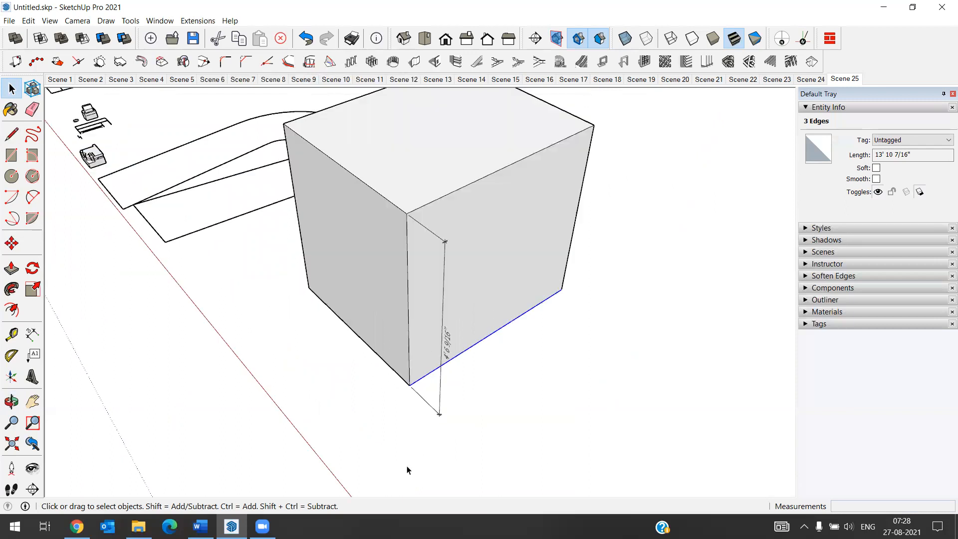
pyautogui.scroll(-3, 384, 428)
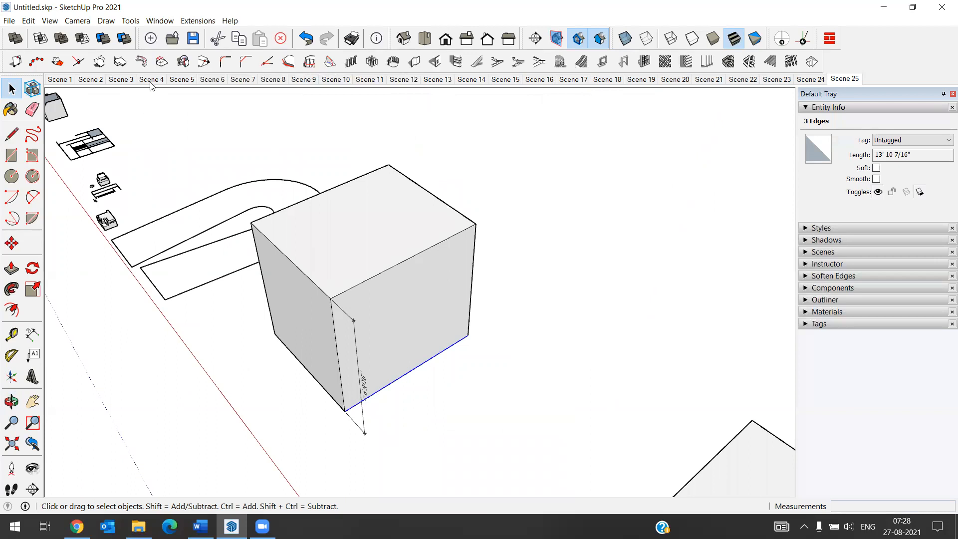
pyautogui.scroll(3, 407, 384)
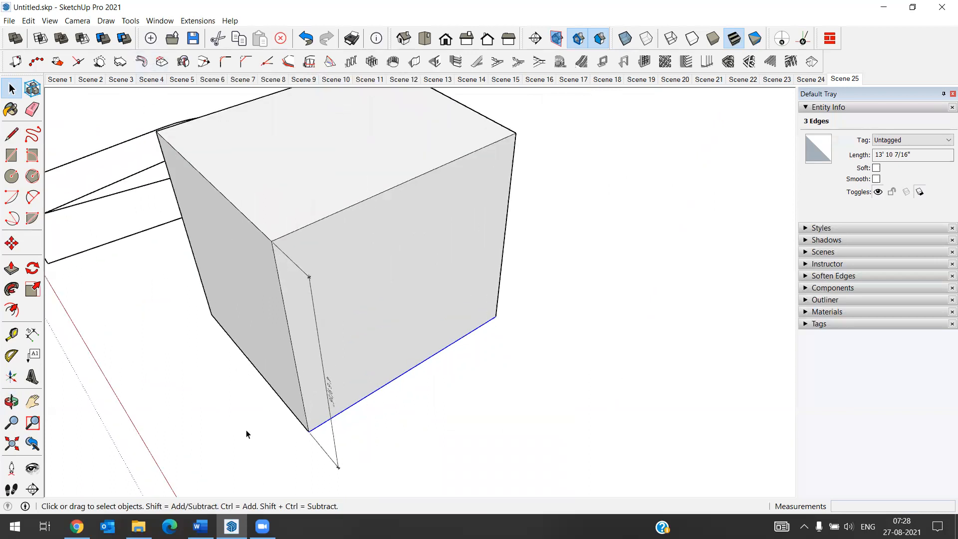
pyautogui.scroll(-1, 246, 441)
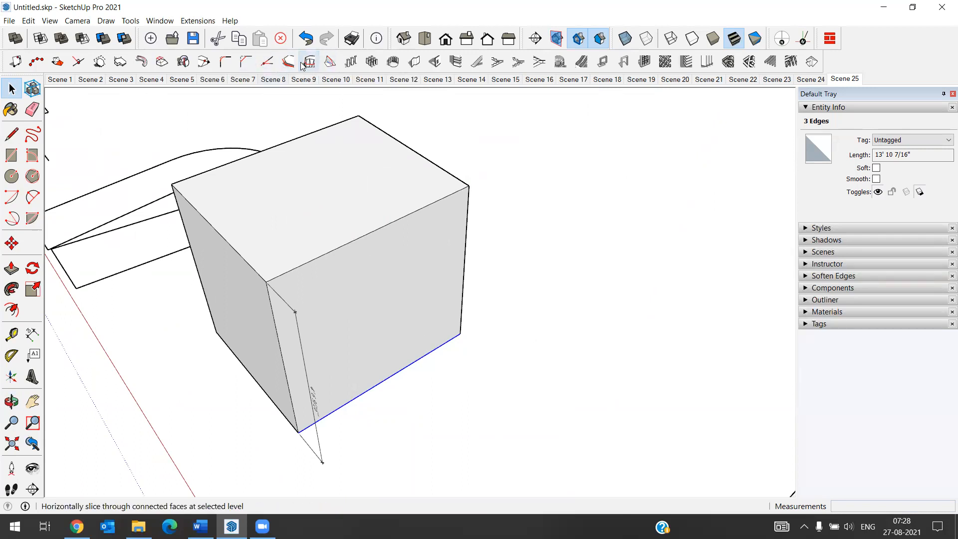
pyautogui.click(328, 61)
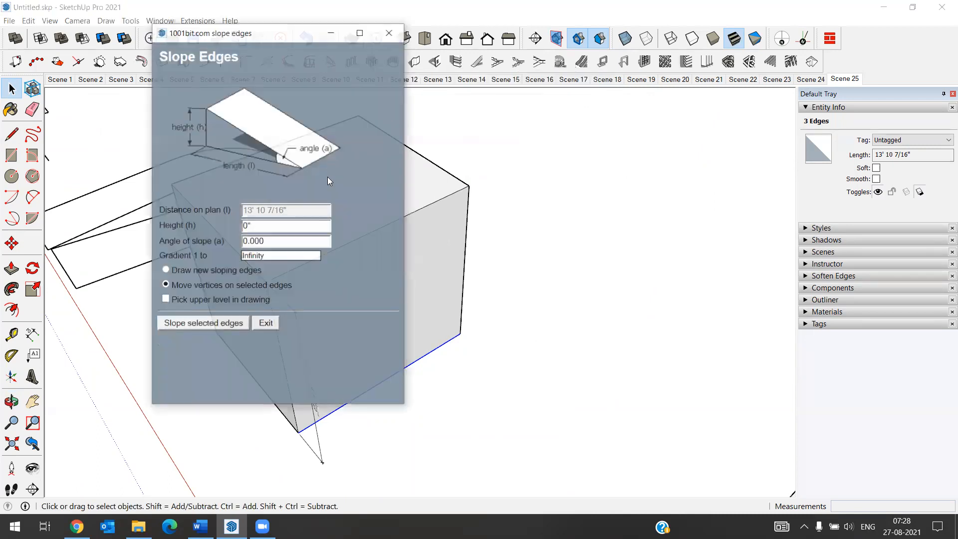
pyautogui.moveTo(260, 40); pyautogui.dragTo(652, 50)
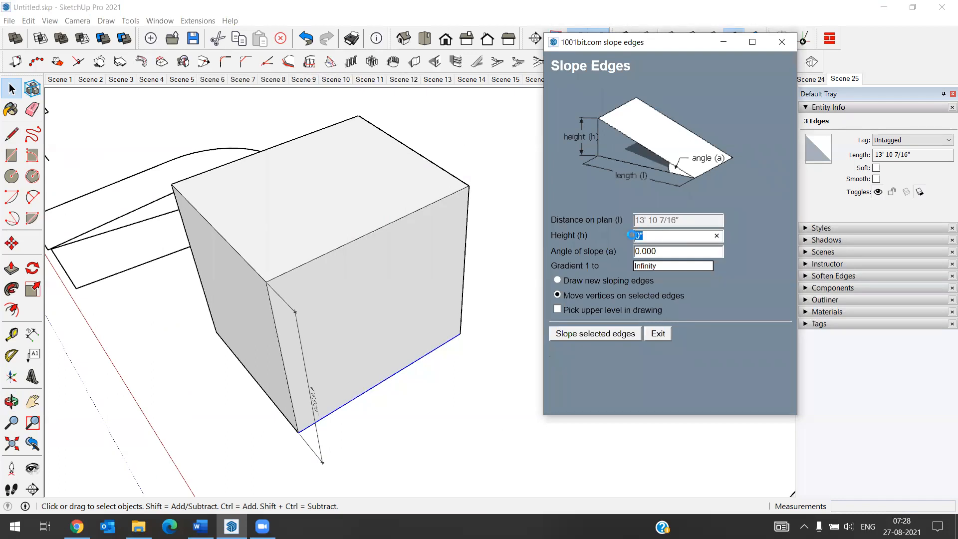
pyautogui.write("4'6")
pyautogui.click(614, 334)
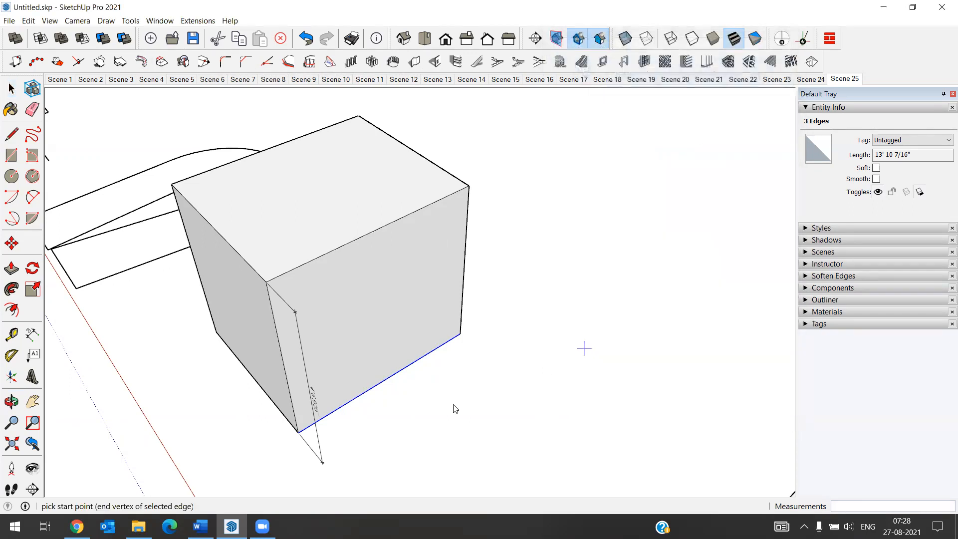
pyautogui.click(297, 432)
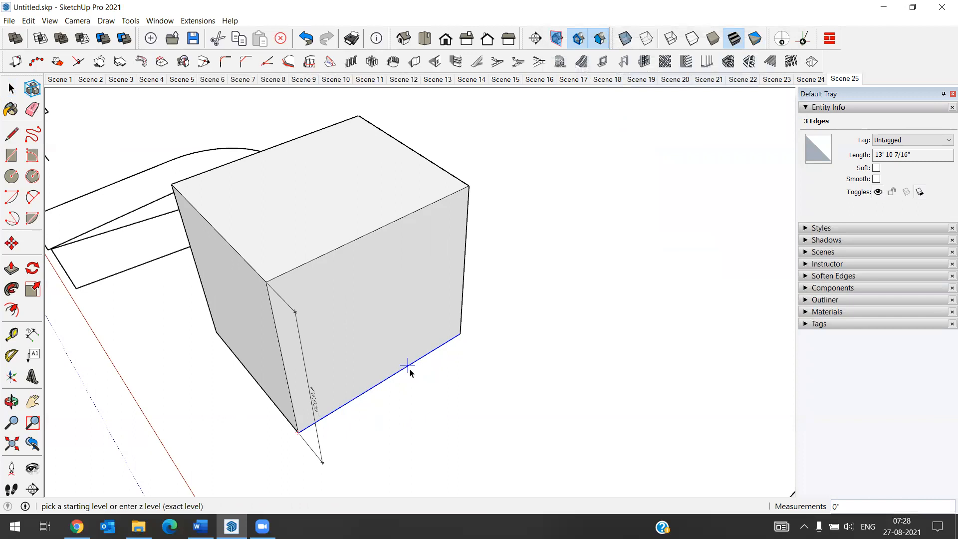
pyautogui.click(410, 375)
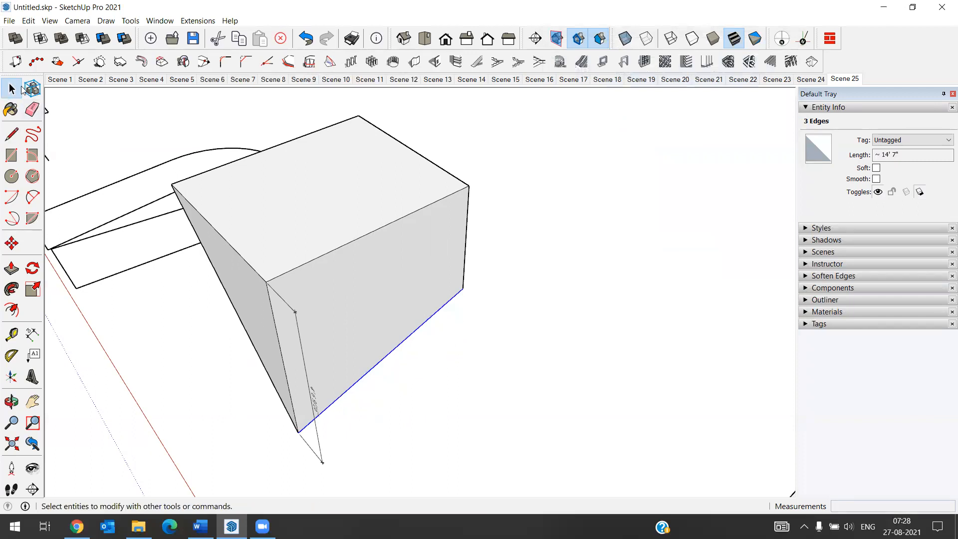
pyautogui.hotkey('ctrl', 'z')
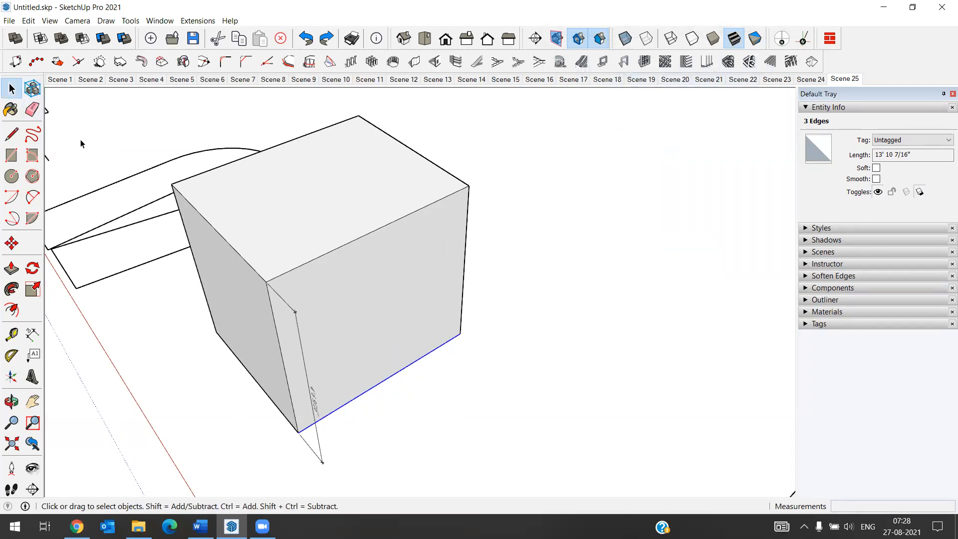
# Group the whole box with its faces and edges
pyautogui.tripleClick(378, 303)
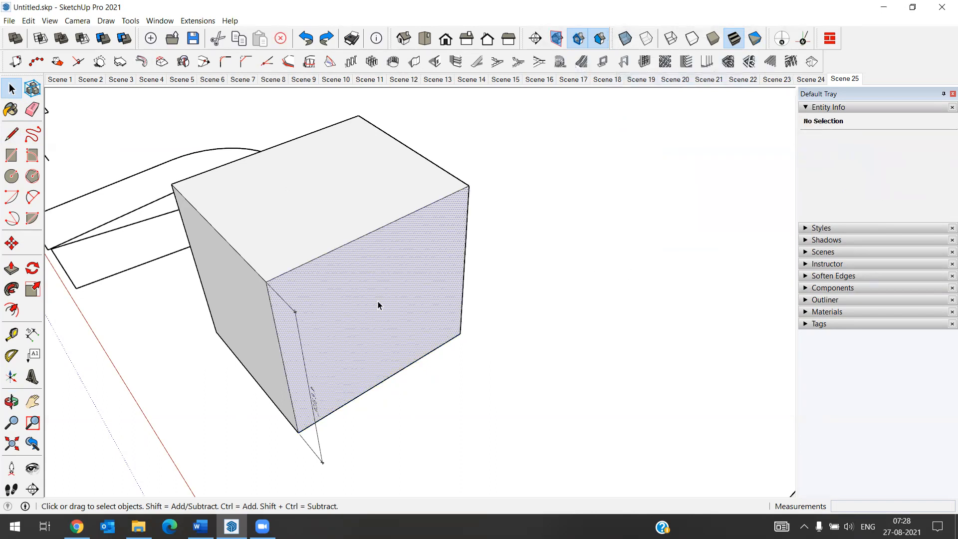
pyautogui.rightClick(378, 303)
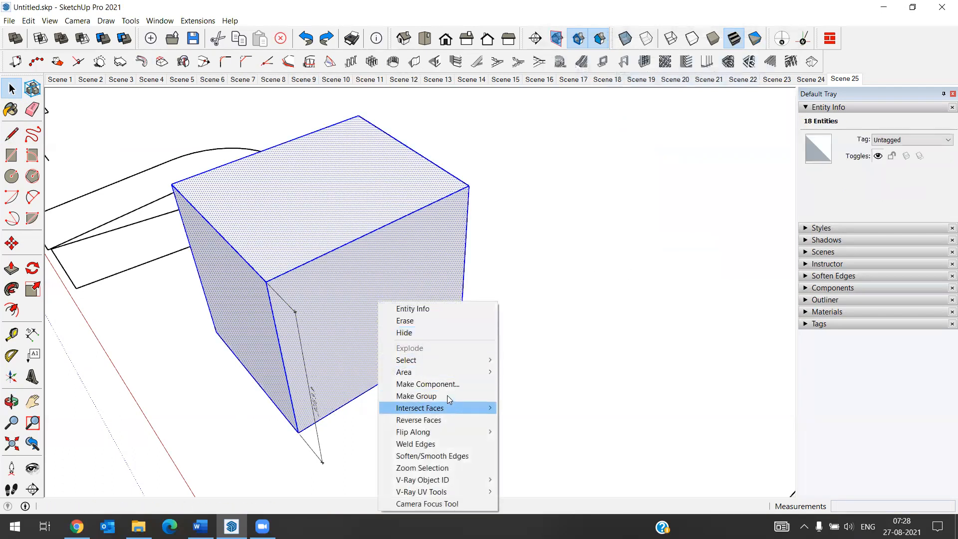
pyautogui.click(416, 395)
pyautogui.click(137, 296)
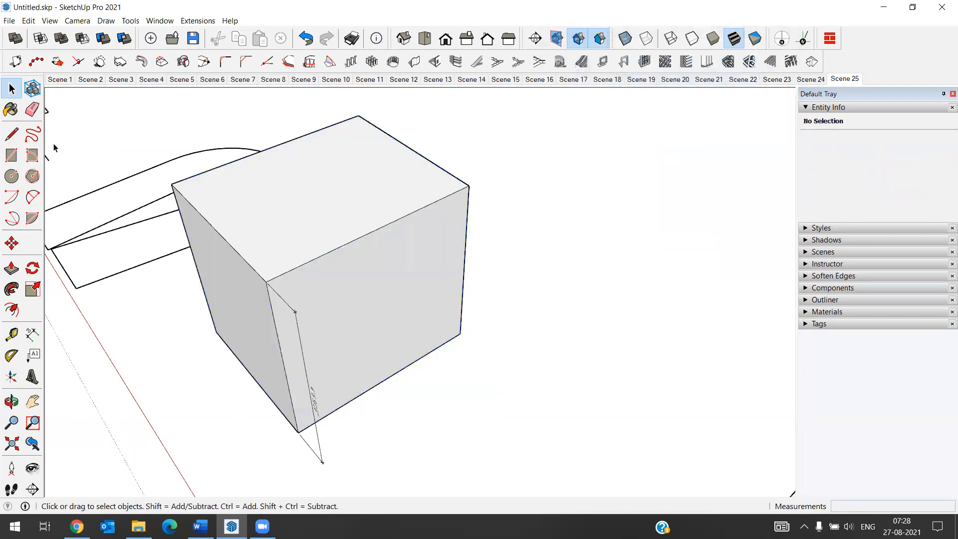
# Draw three connected lines along the grouped box's bottom edges, starting at the corner below the vertical dimension
pyautogui.click(11, 135)
pyautogui.click(298, 431)
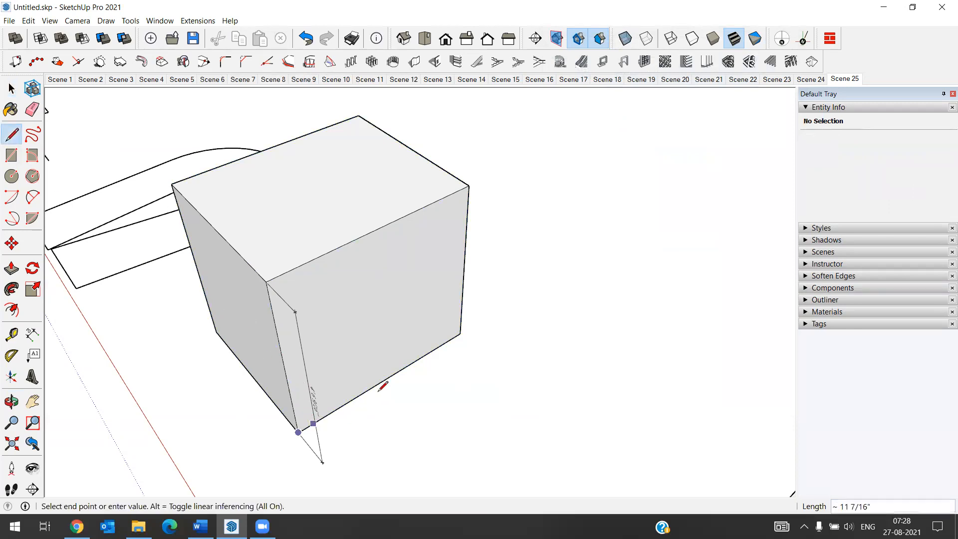
pyautogui.moveTo(461, 332); pyautogui.dragTo(421, 216, button='middle')
pyautogui.moveTo(480, 239); pyautogui.dragTo(527, 251, button='middle')
pyautogui.moveTo(420, 328); pyautogui.dragTo(616, 335, button='middle')
pyautogui.press('Escape')
pyautogui.click(11, 88)
# Hide the box group so that only the three-sided path is shown
pyautogui.moveTo(334, 412); pyautogui.dragTo(505, 345, button='middle')
pyautogui.click(505, 346)
pyautogui.rightClick(505, 349)
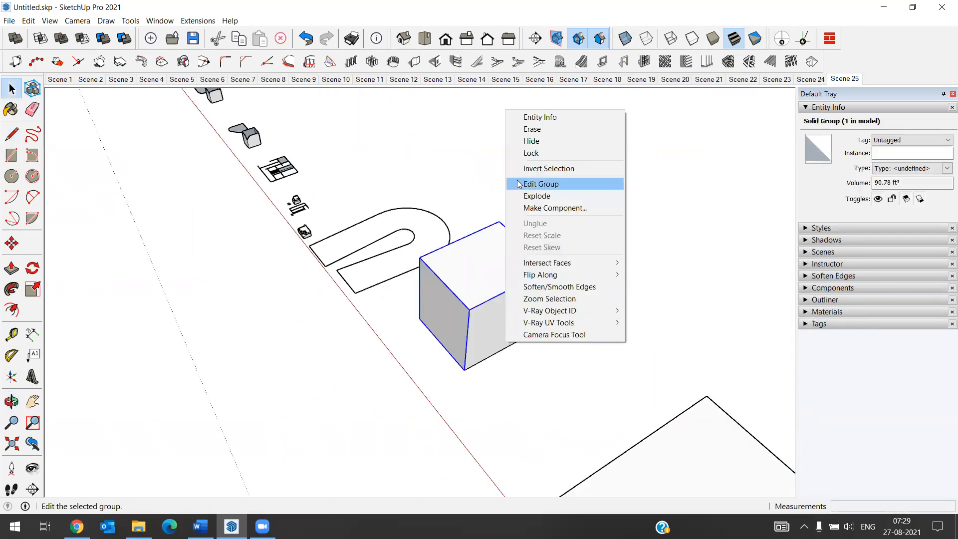
pyautogui.click(530, 141)
pyautogui.scroll(1, 608, 377)
# Slope the three path edges with a height of 4'6", moving their vertices from the open end at the dimensioned corner
pyautogui.moveTo(456, 280); pyautogui.dragTo(451, 275)
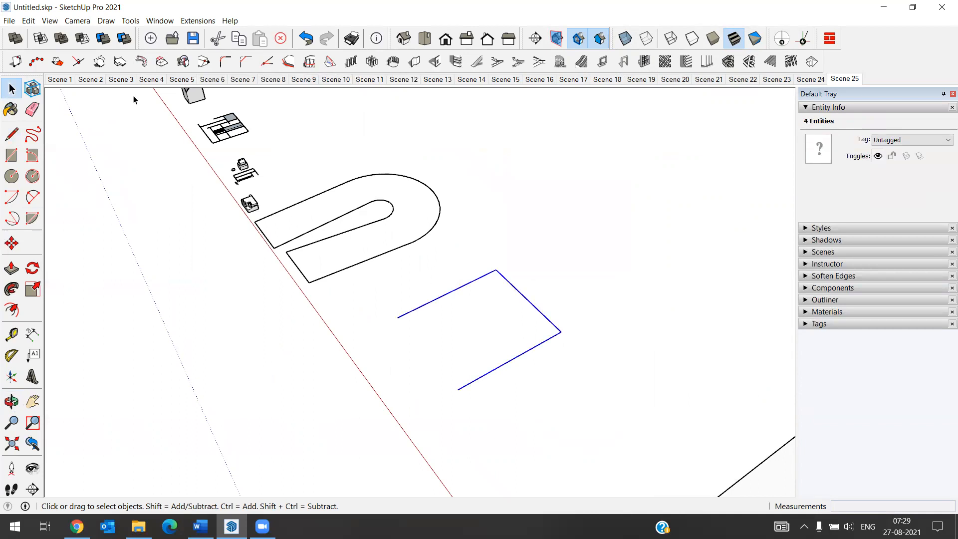
pyautogui.click(329, 62)
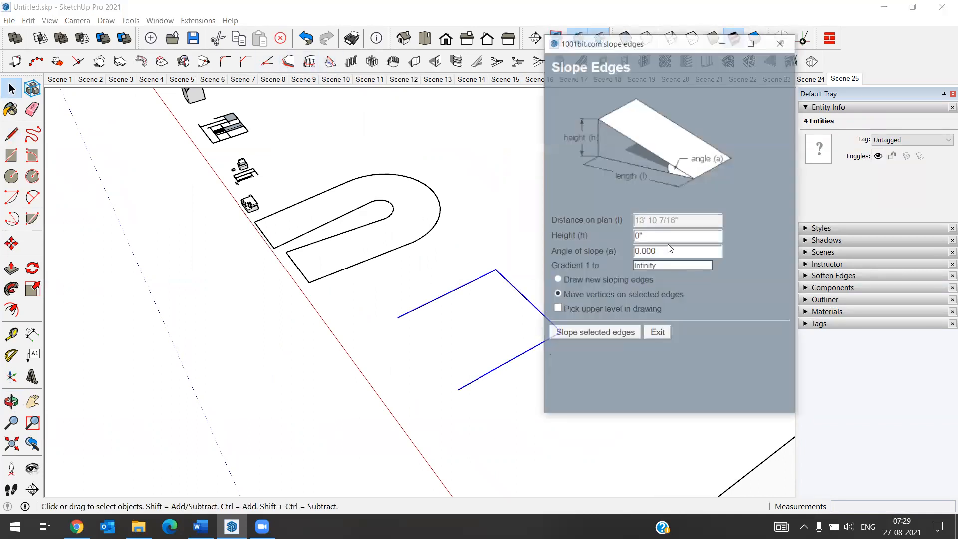
pyautogui.write("4'6")
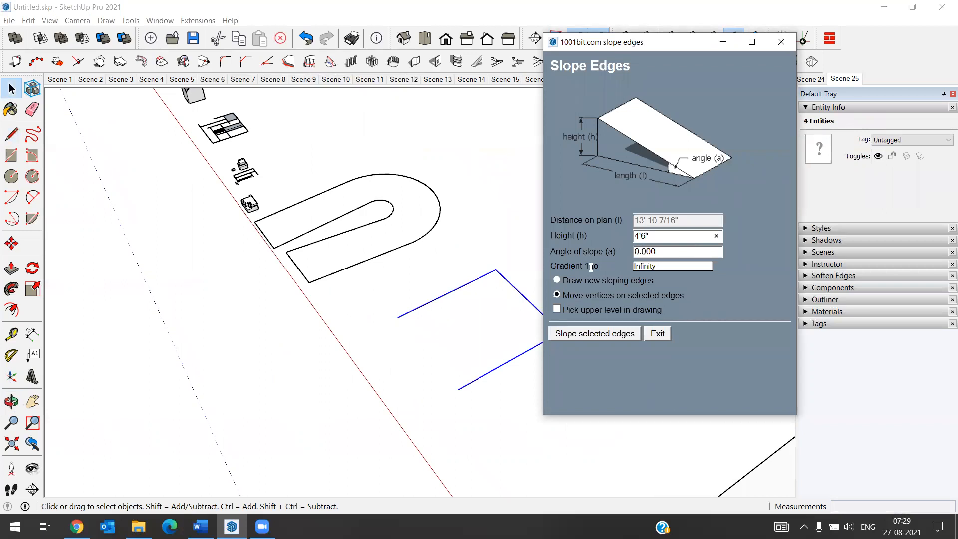
pyautogui.click(600, 334)
pyautogui.click(459, 390)
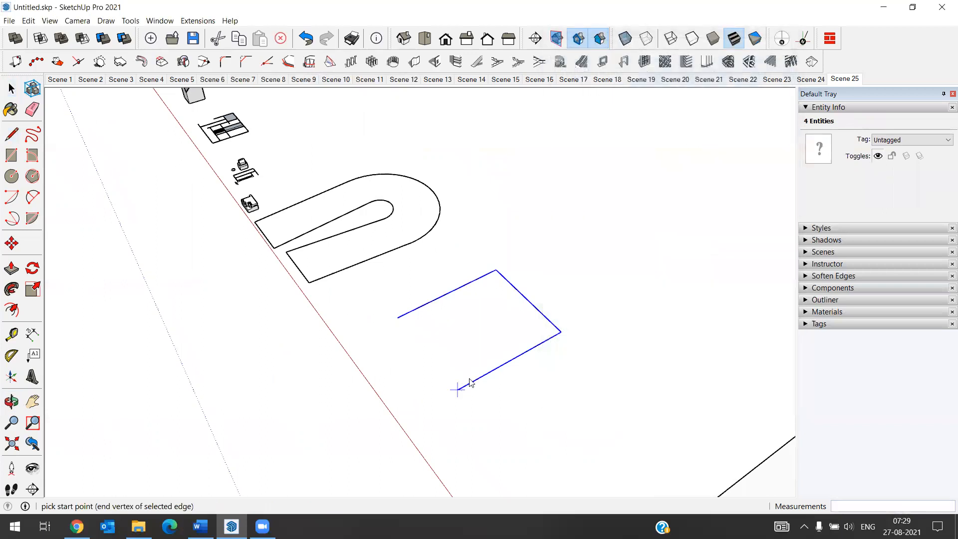
pyautogui.click(532, 350)
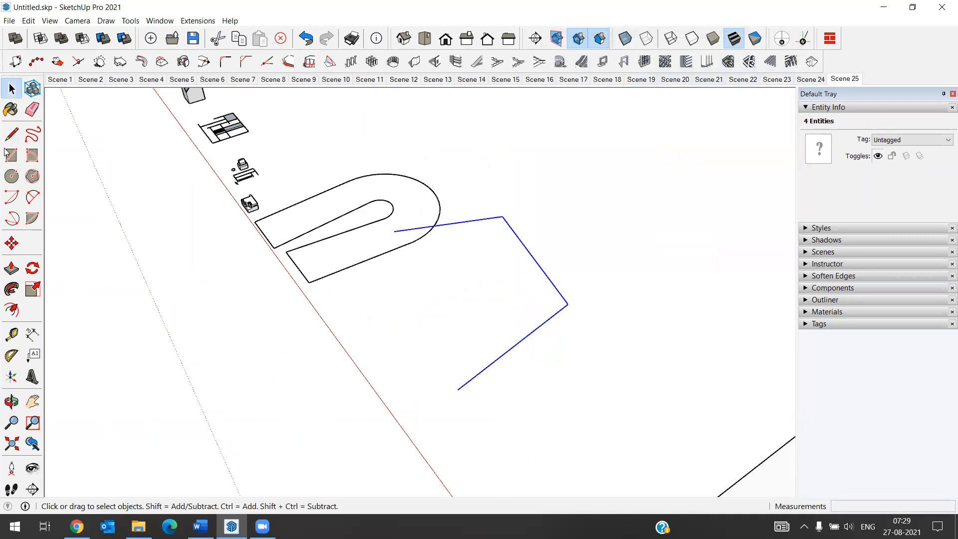
# Delete the vertical dimension beside the sloping path's low end
pyautogui.scroll(-2, 211, 320)
pyautogui.moveTo(388, 340); pyautogui.dragTo(405, 305, button='middle')
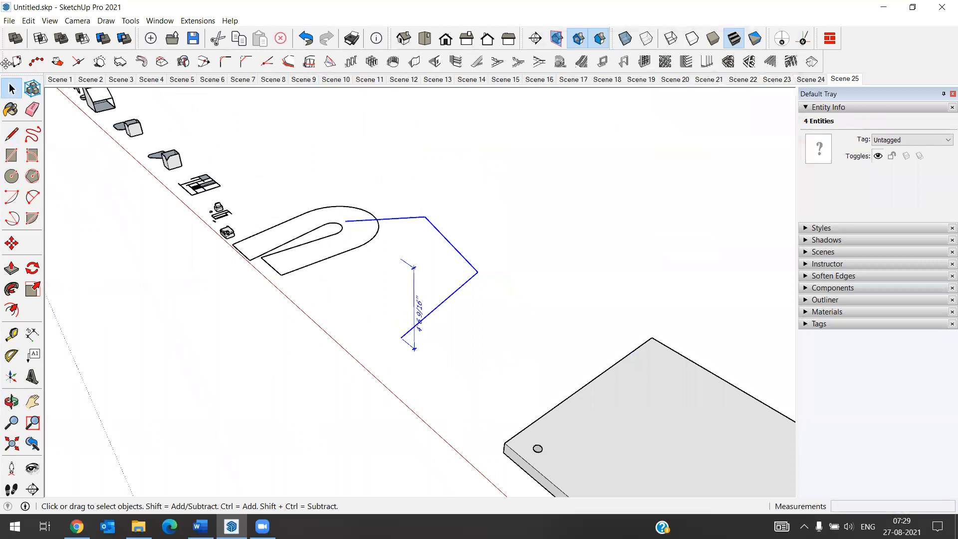
pyautogui.click(416, 350)
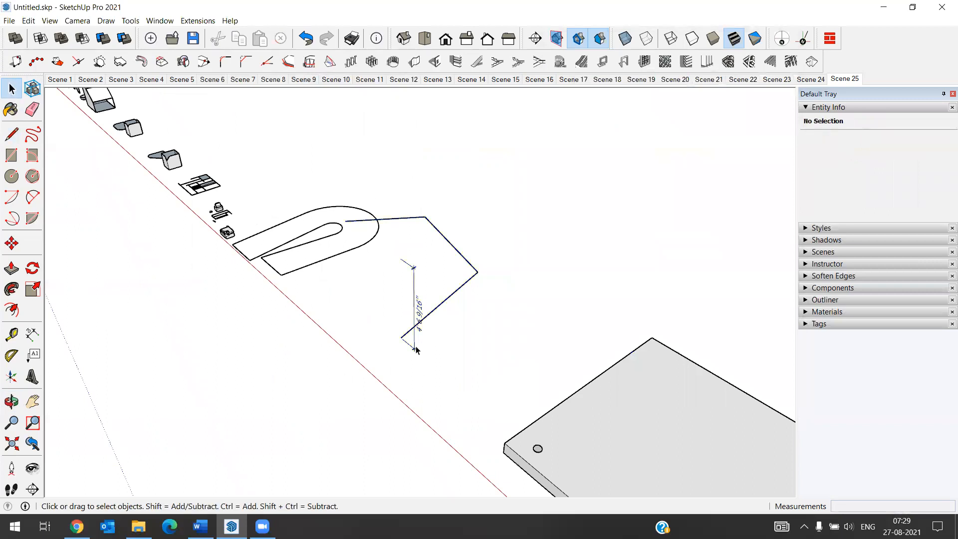
pyautogui.click(414, 349)
pyautogui.press('Delete')
# Unhide all hidden geometry to bring back the box group
pyautogui.click(22, 22)
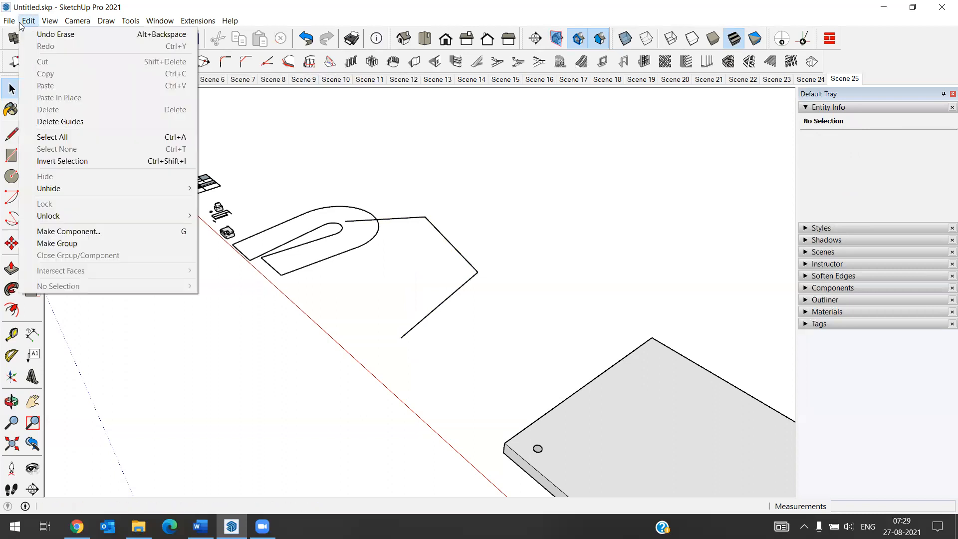
pyautogui.moveTo(83, 186)
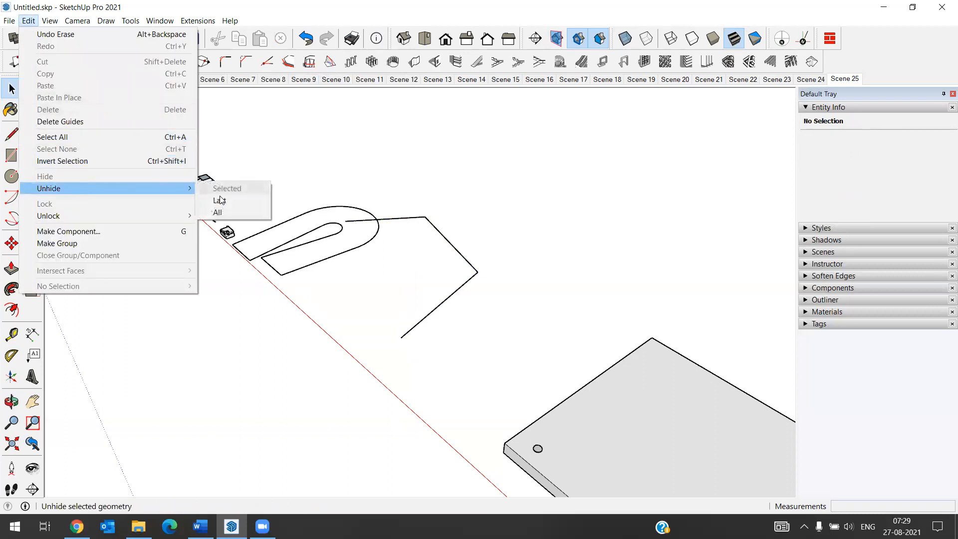
pyautogui.click(227, 213)
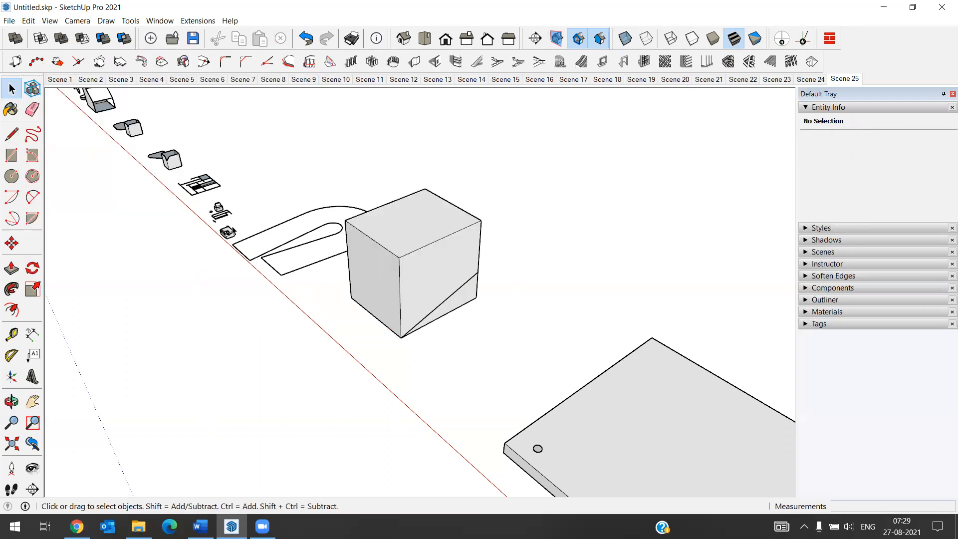
# Examine how the sloping path runs around the box's sides from several angles
pyautogui.click(411, 317)
pyautogui.moveTo(209, 332); pyautogui.dragTo(467, 255, button='middle')
pyautogui.moveTo(195, 289); pyautogui.dragTo(150, 265, button='middle')
pyautogui.moveTo(262, 257); pyautogui.dragTo(489, 279, button='middle')
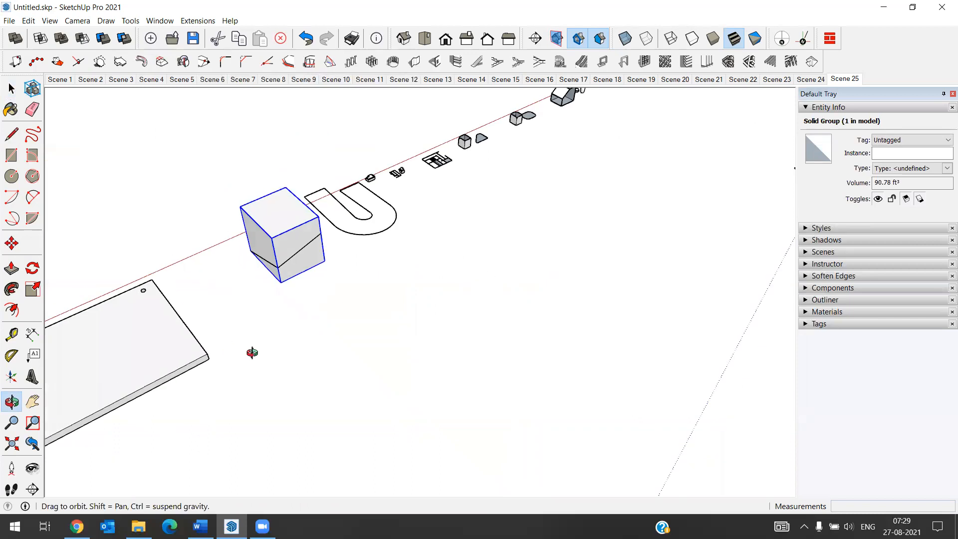
pyautogui.moveTo(252, 352); pyautogui.dragTo(464, 374, button='middle')
pyautogui.moveTo(151, 393); pyautogui.dragTo(368, 391, button='middle')
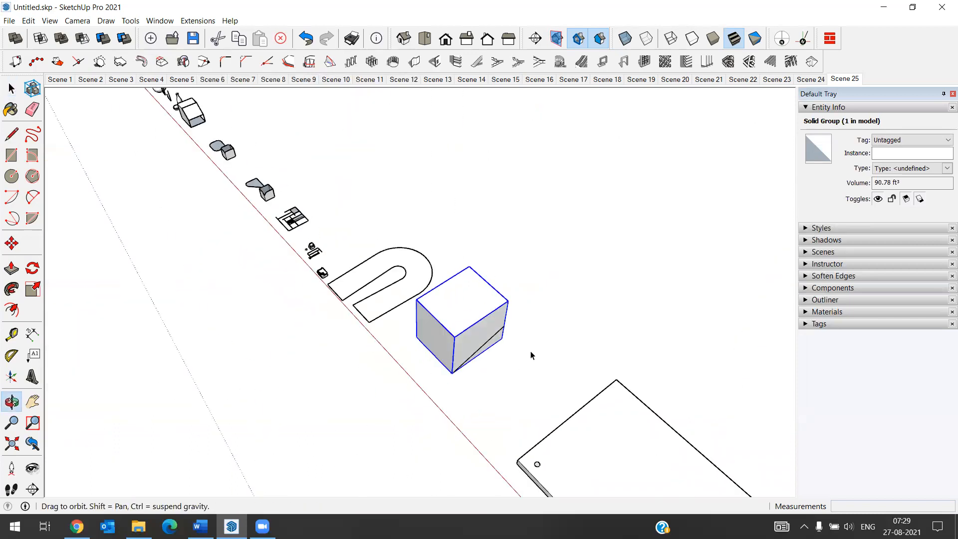
pyautogui.scroll(3, 549, 324)
pyautogui.scroll(2, 543, 307)
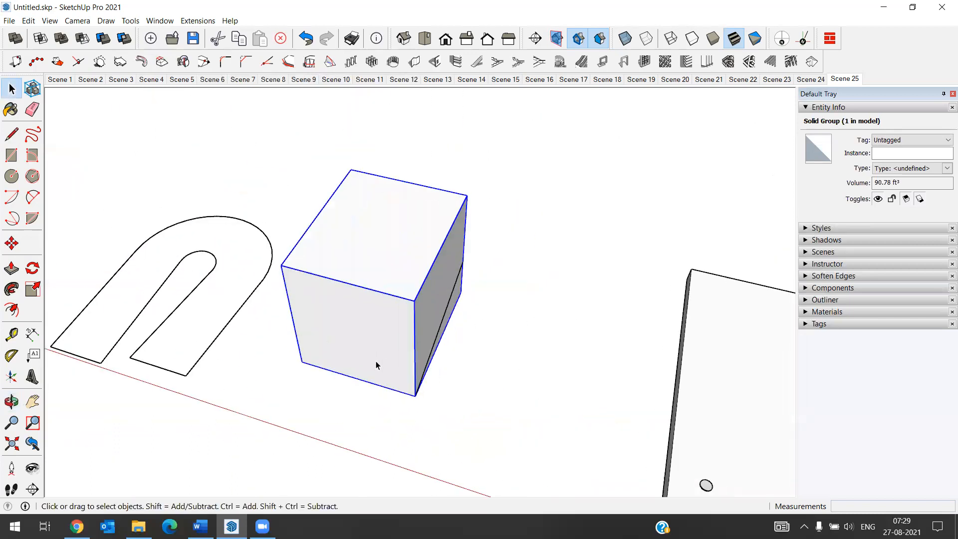
pyautogui.scroll(2, 375, 360)
pyautogui.scroll(-3, 291, 290)
# Draw an upright rectangle about 1'6 1/2" by 11 7/16" outward from the box's bottom corner at the sloping path's low end
pyautogui.click(348, 377)
pyautogui.scroll(2, 344, 397)
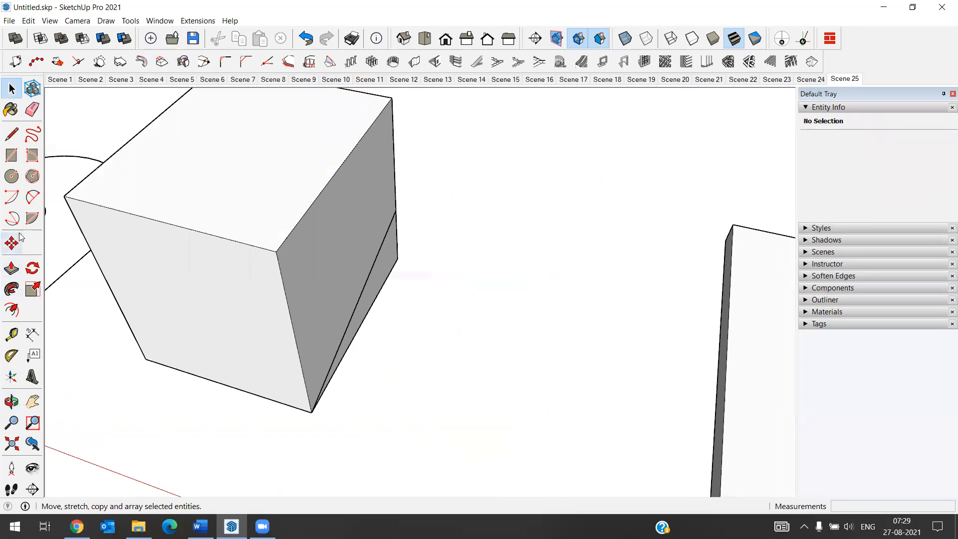
pyautogui.click(12, 155)
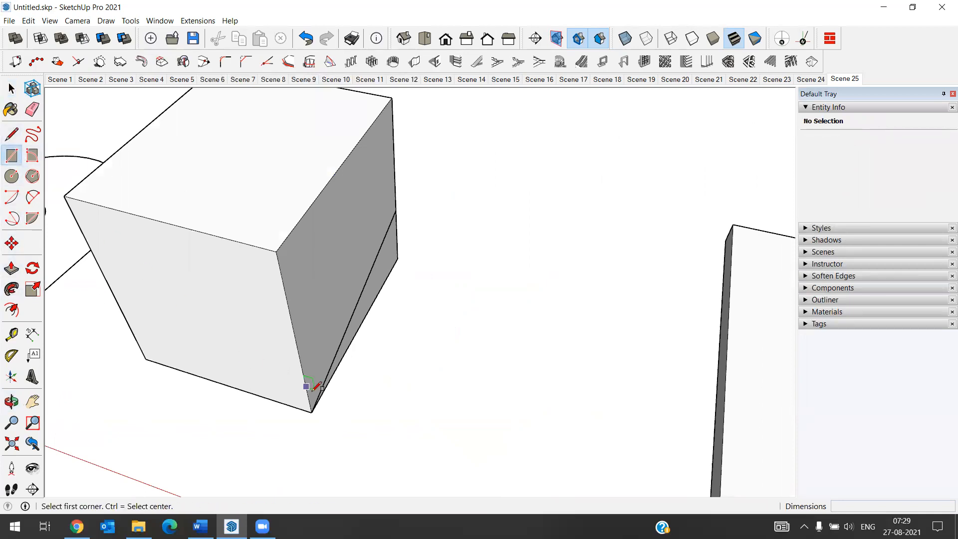
pyautogui.click(312, 412)
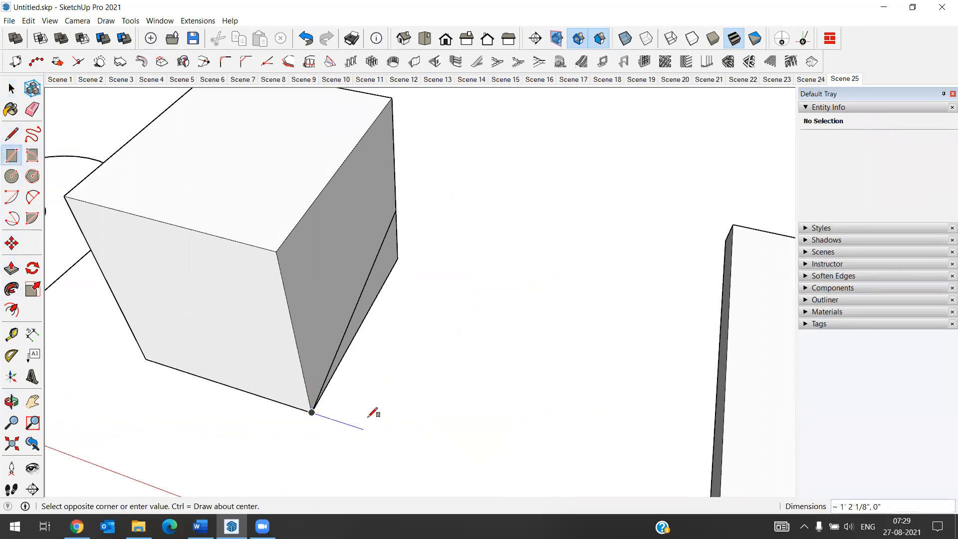
pyautogui.press('Up')
pyautogui.press('Left')
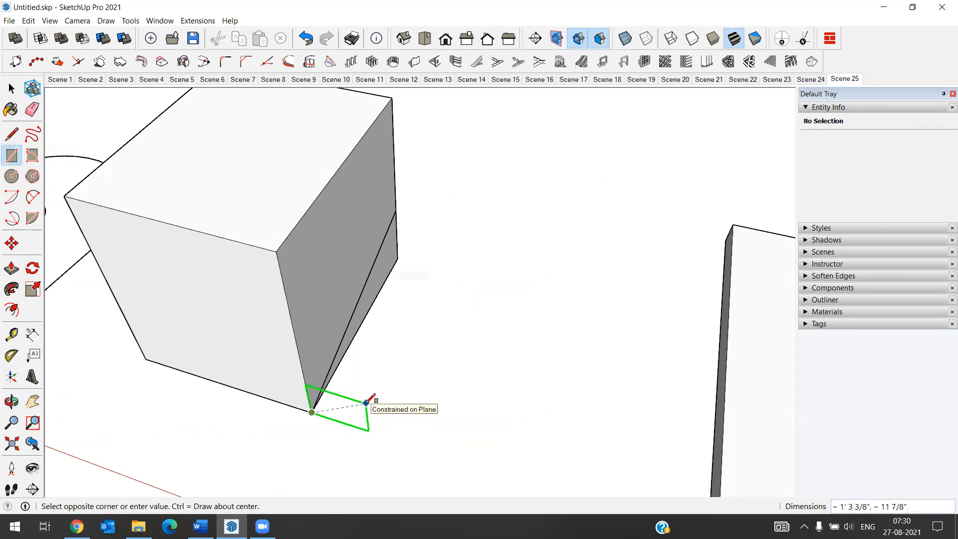
pyautogui.click(379, 407)
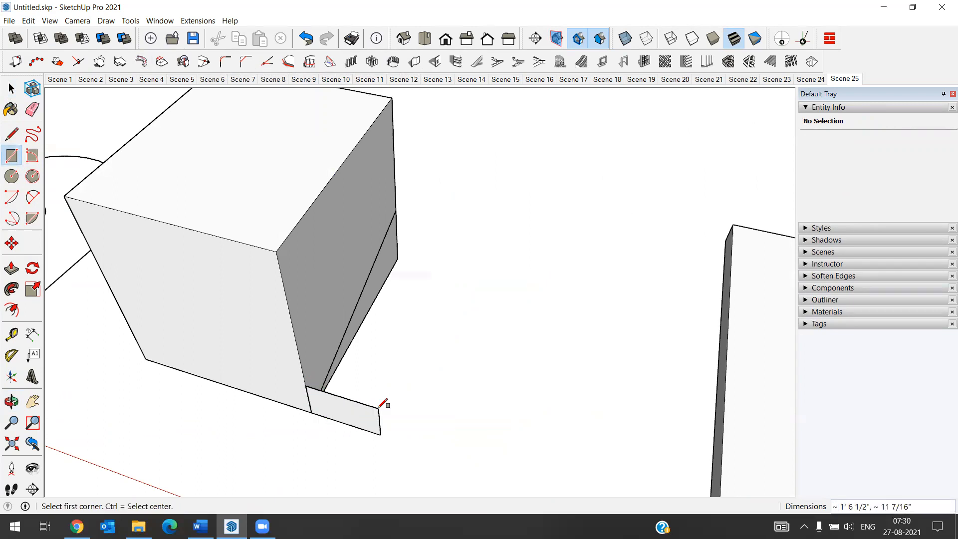
# Offset the upright rectangle's outline inward by about 2 1/8"
pyautogui.click(11, 89)
pyautogui.scroll(5, 327, 446)
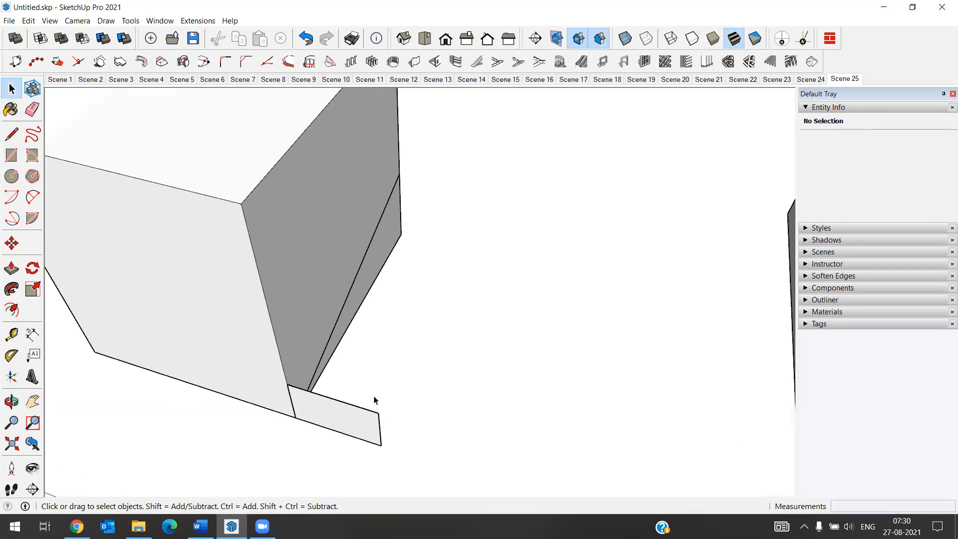
pyautogui.doubleClick(330, 438)
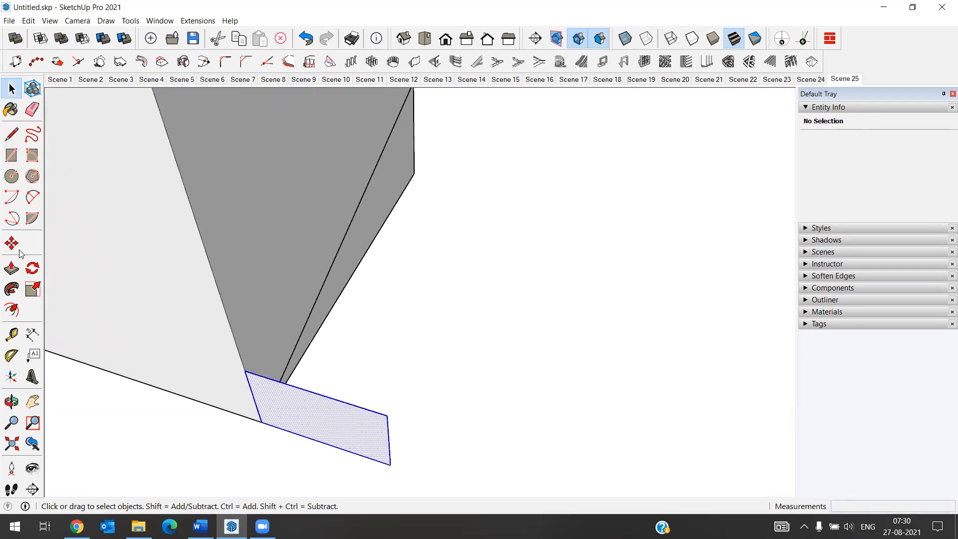
pyautogui.press('f')
pyautogui.click(348, 450)
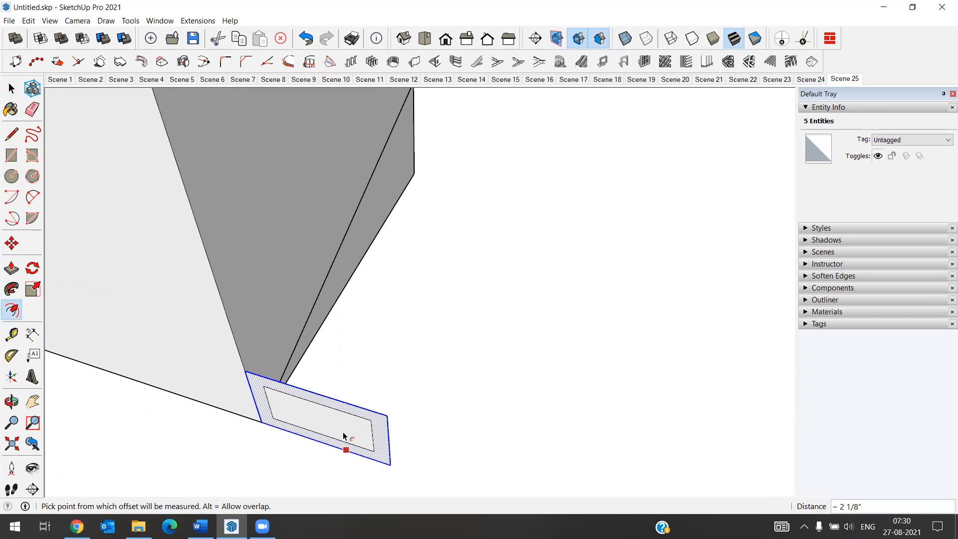
pyautogui.click(11, 88)
# Draw two short lines from the inner rectangle's upper corners to the outer rectangle's upper edge
pyautogui.scroll(2, 255, 394)
pyautogui.press('l')
pyautogui.click(240, 336)
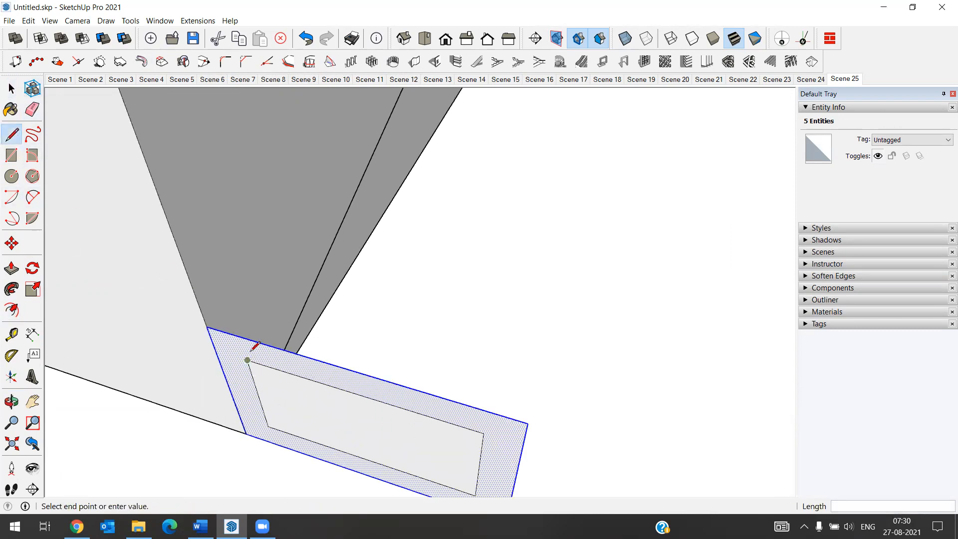
pyautogui.click(247, 360)
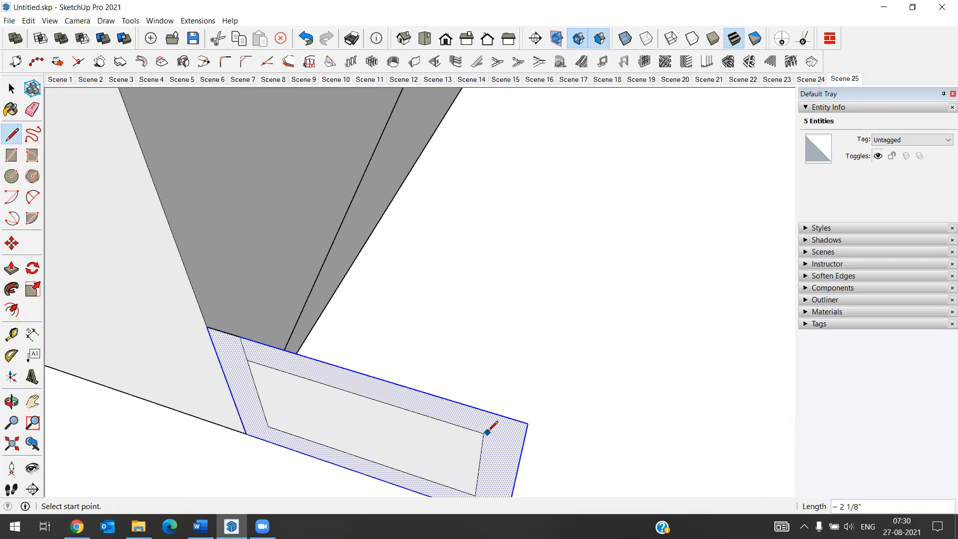
pyautogui.click(484, 432)
pyautogui.click(488, 412)
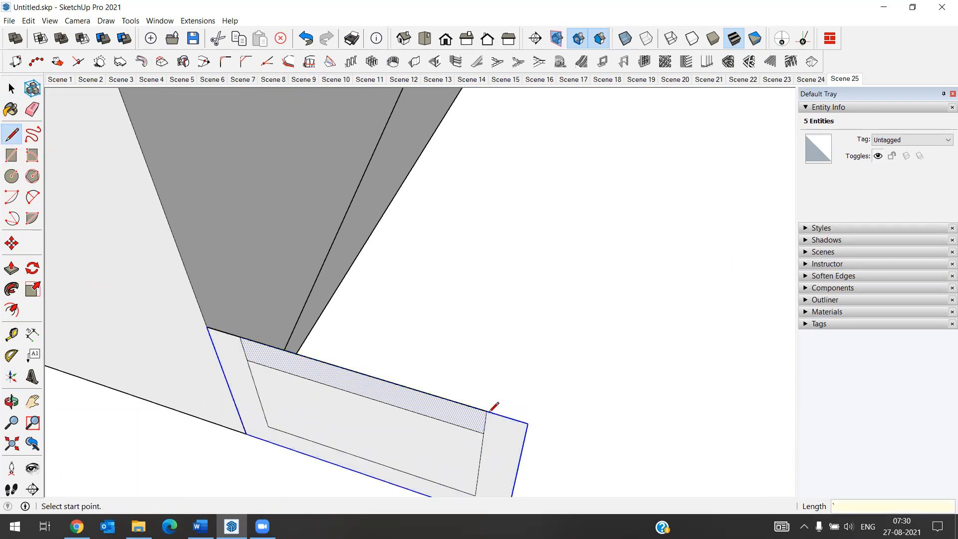
# Delete the inner face, the strip above it and the line between them to leave a U-shaped profile
pyautogui.press('space')
pyautogui.click(371, 438)
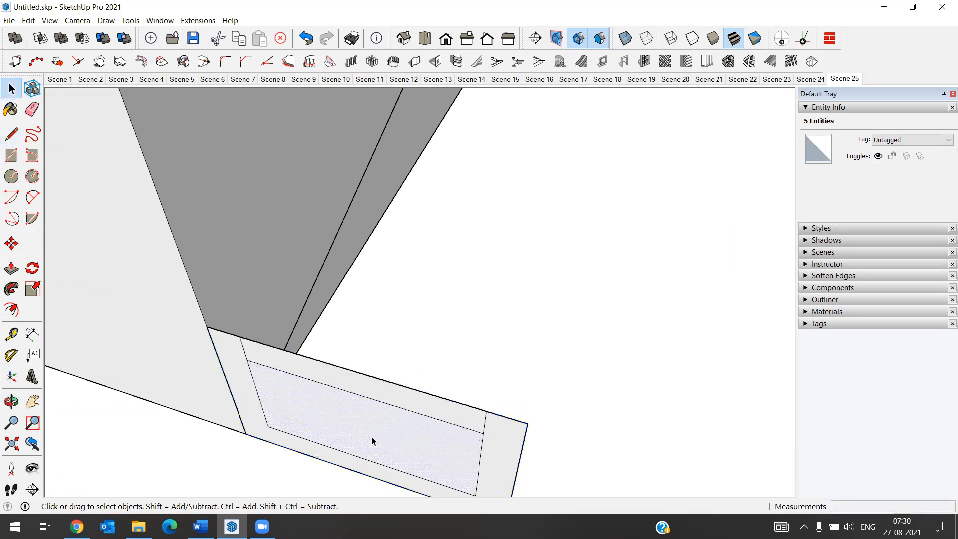
pyautogui.scroll(1, 372, 439)
pyautogui.press('Delete')
pyautogui.moveTo(405, 357); pyautogui.dragTo(404, 359)
pyautogui.press('Delete')
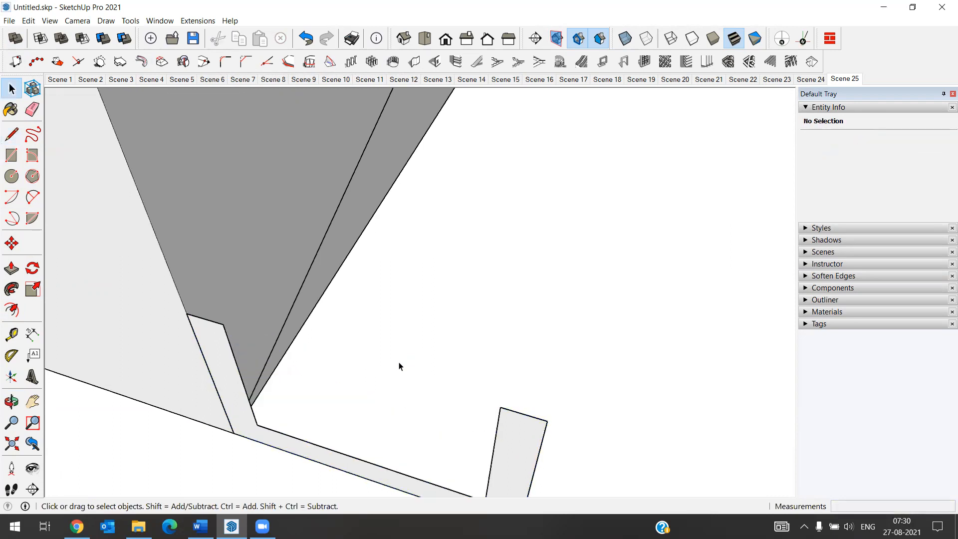
# Select the three sloping edges around the box as the path for a Follow Me sweep
pyautogui.scroll(-2, 365, 388)
pyautogui.moveTo(353, 403); pyautogui.dragTo(374, 408, button='middle')
pyautogui.tripleClick(324, 328)
pyautogui.click(324, 328)
pyautogui.moveTo(444, 318); pyautogui.dragTo(484, 216, button='middle')
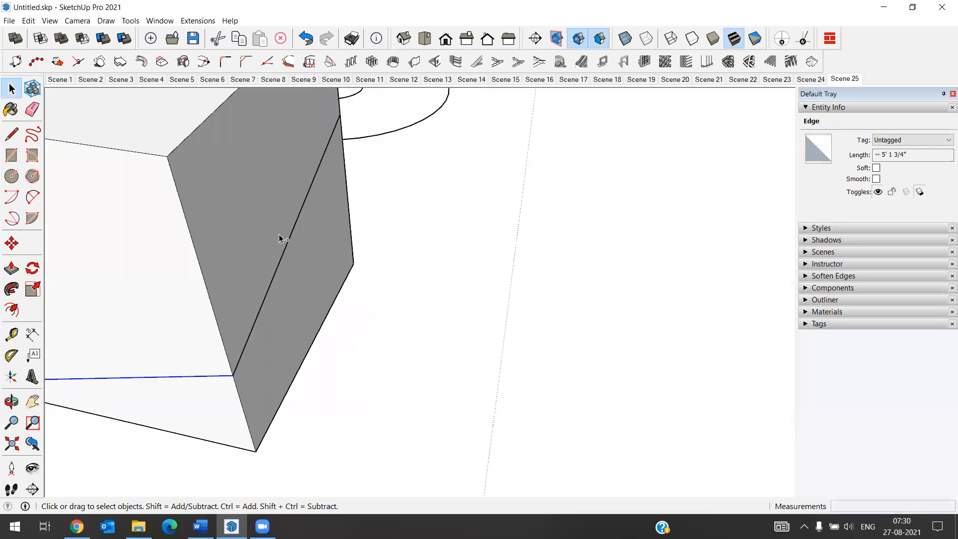
pyautogui.keyDown('ctrl'); pyautogui.click(284, 255); pyautogui.keyUp('ctrl')
pyautogui.moveTo(284, 254); pyautogui.dragTo(257, 62, button='middle')
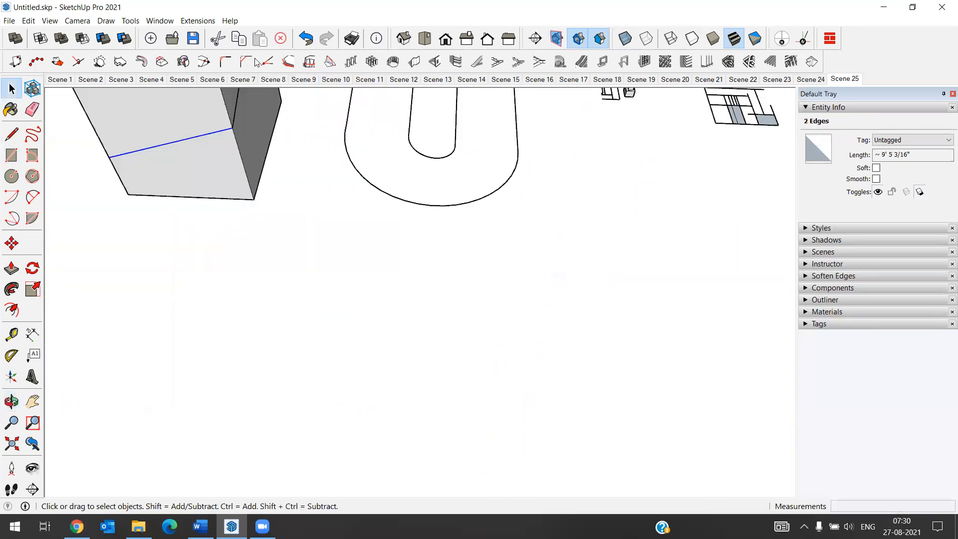
pyautogui.scroll(-3, 375, 318)
pyautogui.moveTo(230, 349); pyautogui.dragTo(263, 450, button='middle')
pyautogui.scroll(5, 252, 406)
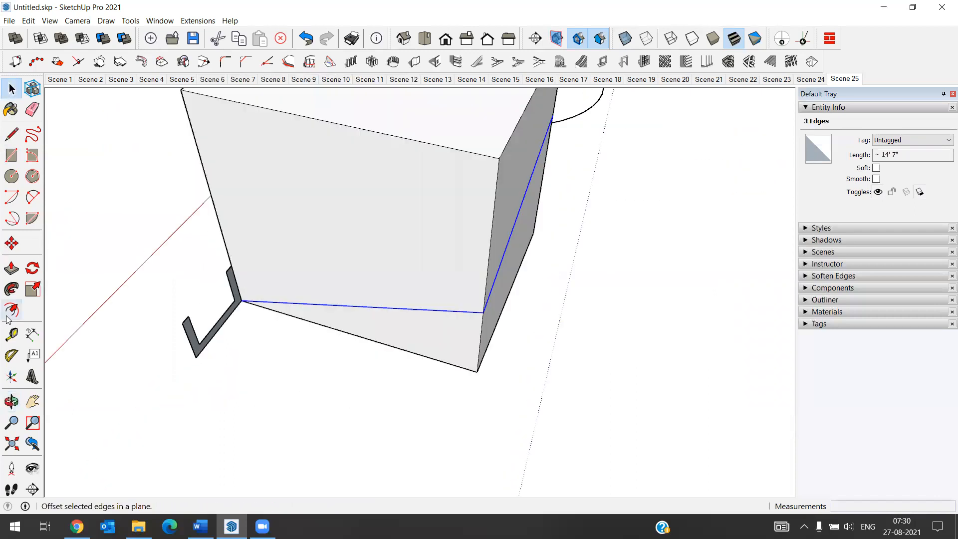
# Try sweeping the U-shaped profile along the sloping path with Follow Me, inspect the twisting, and undo it
pyautogui.click(11, 289)
pyautogui.scroll(5, 214, 349)
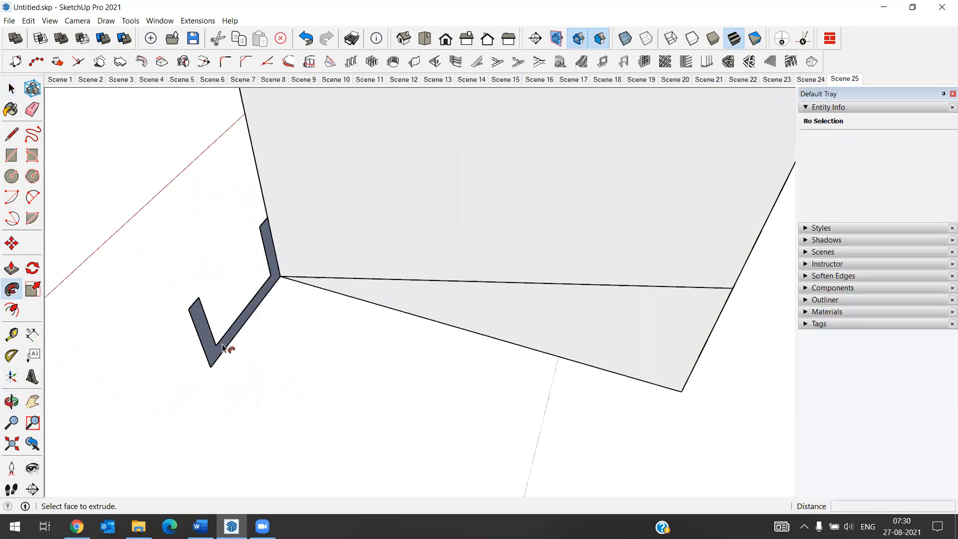
pyautogui.click(198, 355)
pyautogui.scroll(-1, 213, 370)
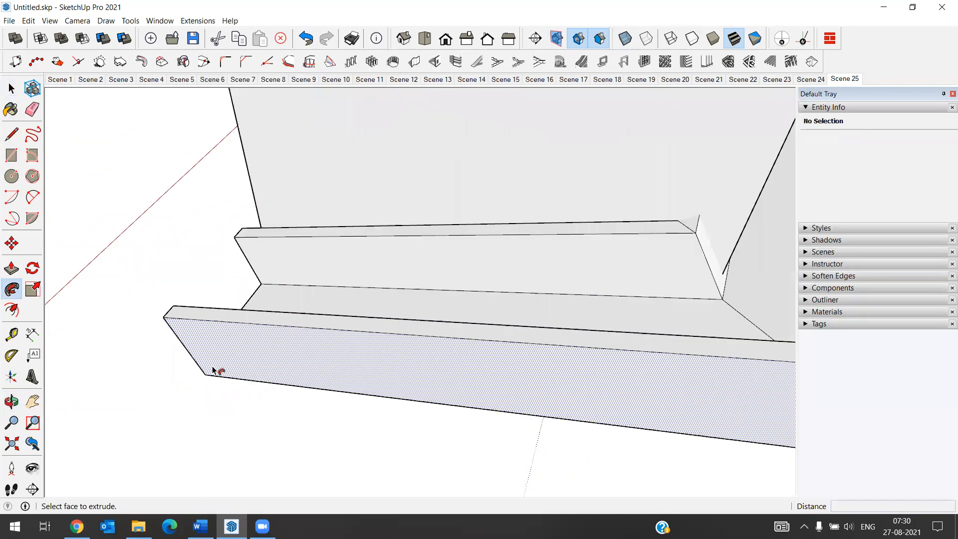
pyautogui.moveTo(230, 368); pyautogui.dragTo(566, 325, button='middle')
pyautogui.hotkey('ctrl', 'z')
pyautogui.scroll(4, 537, 367)
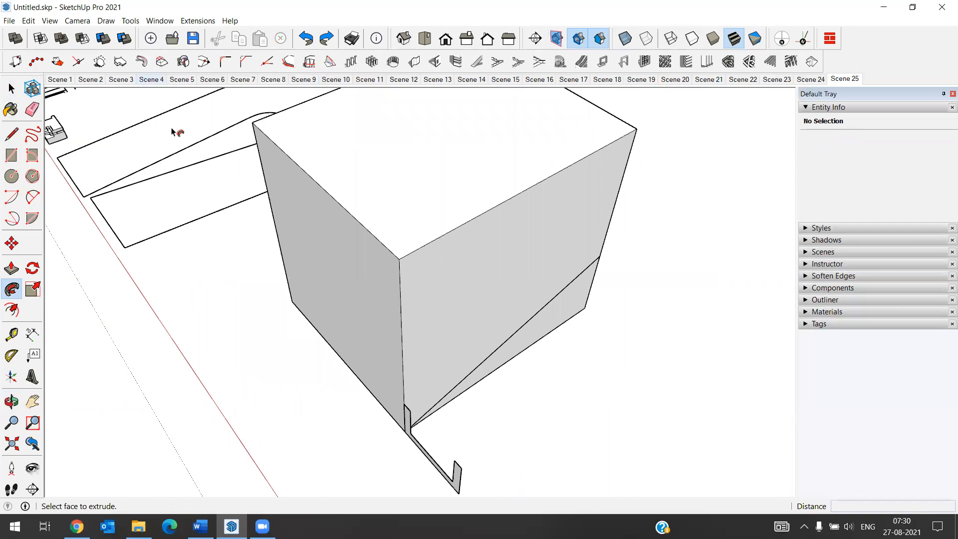
pyautogui.click(141, 62)
pyautogui.click(546, 291)
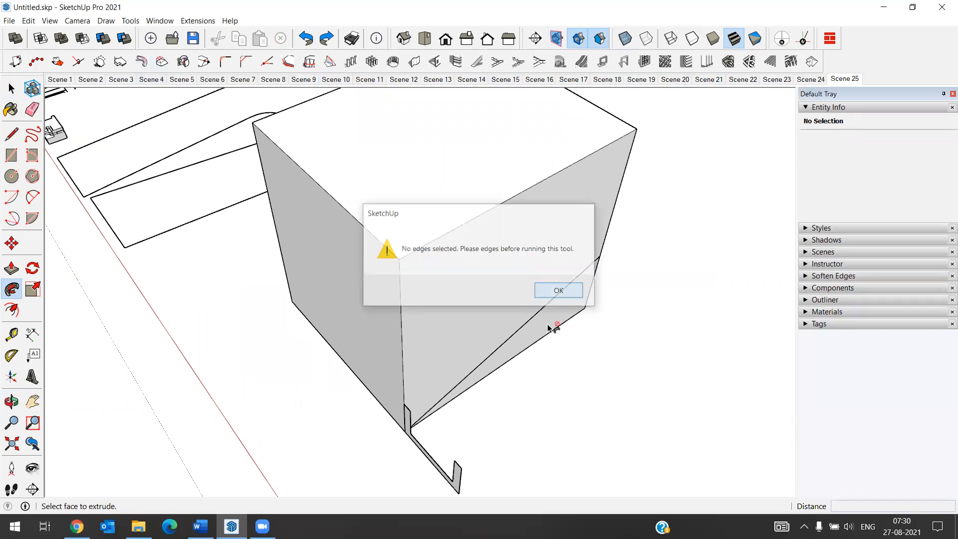
# Reselect the three sloping path edges on the box's sides for the 1001bit extrusion
pyautogui.scroll(3, 518, 329)
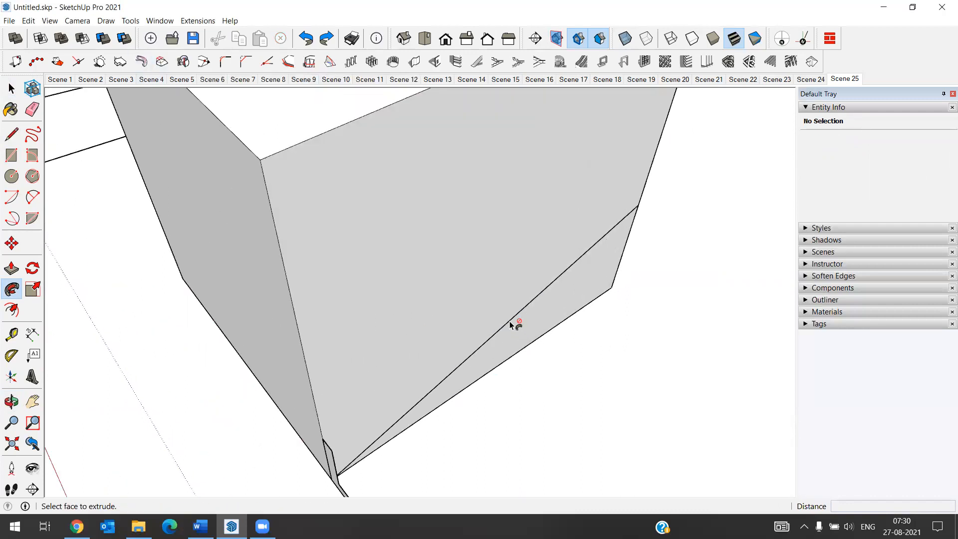
pyautogui.press('space')
pyautogui.click(509, 321)
pyautogui.moveTo(357, 405); pyautogui.dragTo(324, 284, button='middle')
pyautogui.keyDown('ctrl'); pyautogui.click(393, 256); pyautogui.keyUp('ctrl')
pyautogui.scroll(-3, 395, 355)
pyautogui.moveTo(478, 258); pyautogui.dragTo(346, 192, button='middle')
pyautogui.scroll(2, 308, 183)
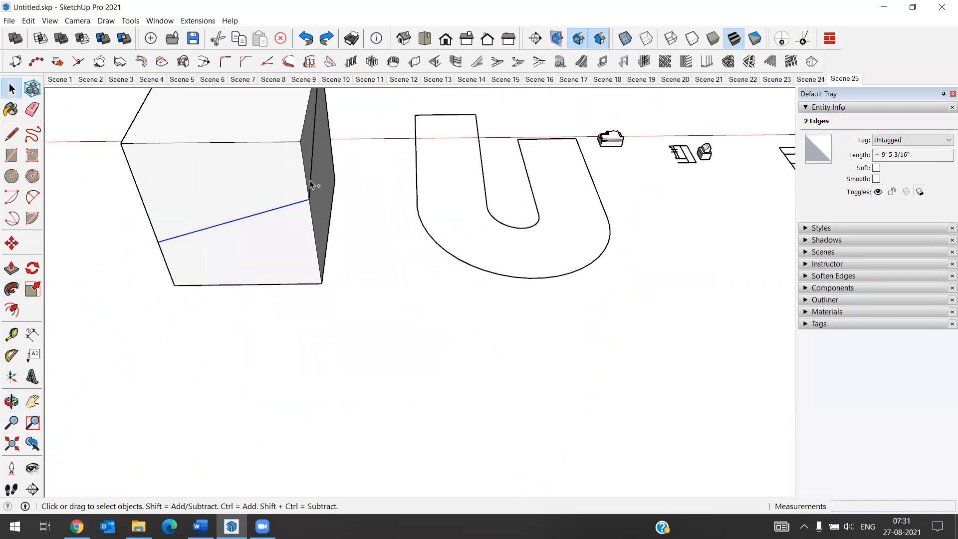
pyautogui.keyDown('ctrl'); pyautogui.click(313, 188); pyautogui.keyUp('ctrl')
pyautogui.scroll(-1, 334, 293)
pyautogui.scroll(3, 320, 183)
pyautogui.click(310, 181)
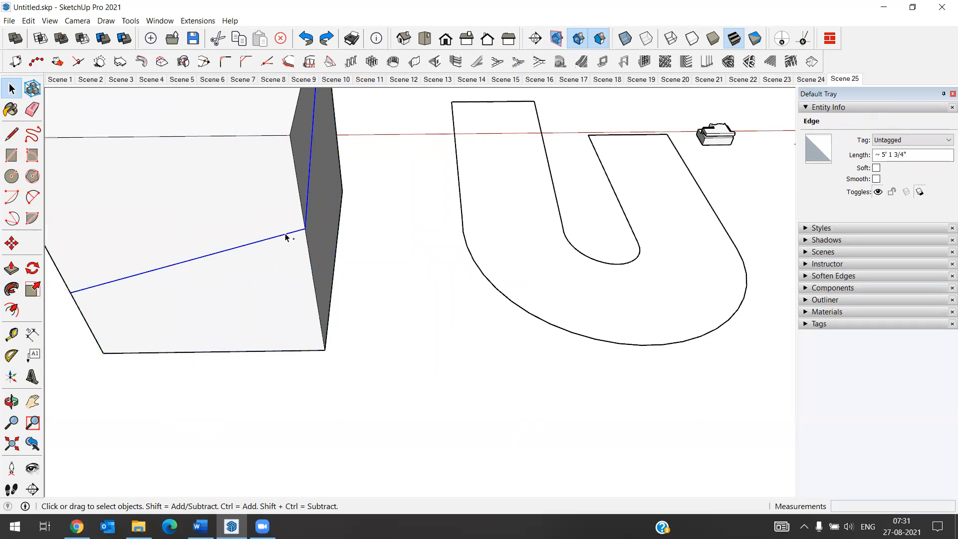
pyautogui.keyDown('ctrl'); pyautogui.click(286, 237); pyautogui.keyUp('ctrl')
pyautogui.scroll(-3, 363, 355)
pyautogui.moveTo(363, 355); pyautogui.dragTo(476, 375, button='middle')
pyautogui.moveTo(576, 373); pyautogui.dragTo(517, 360, button='middle')
pyautogui.scroll(3, 508, 332)
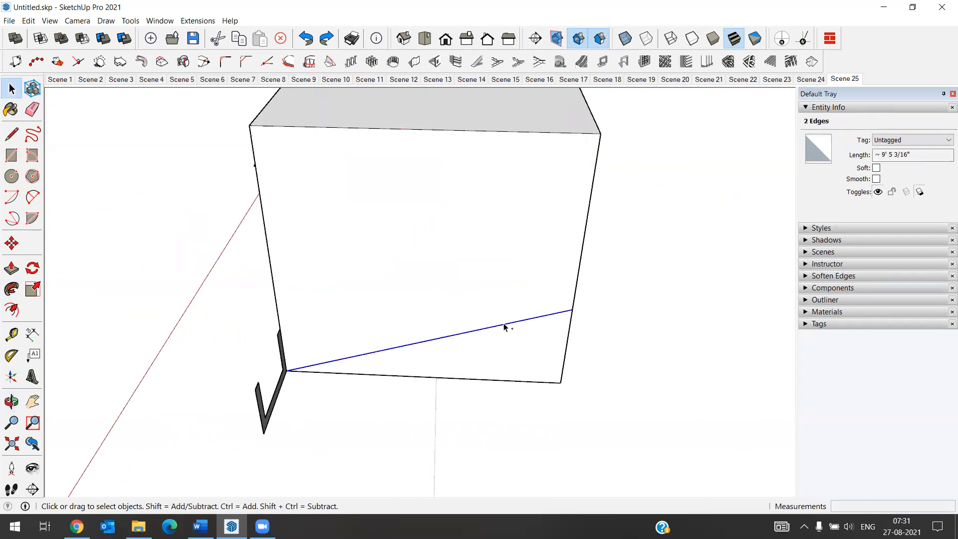
# Extrude the U-shaped profile along the selected path with the 1001bit tool, using the profile's box-side corner as reference and the path's low end as start
pyautogui.click(140, 62)
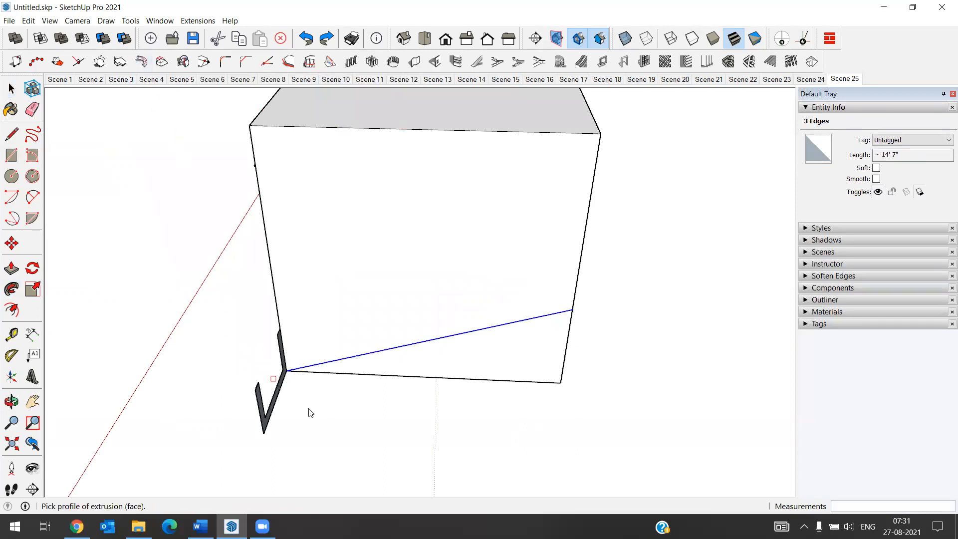
pyautogui.scroll(2, 311, 419)
pyautogui.moveTo(312, 428); pyautogui.dragTo(159, 376, button='middle')
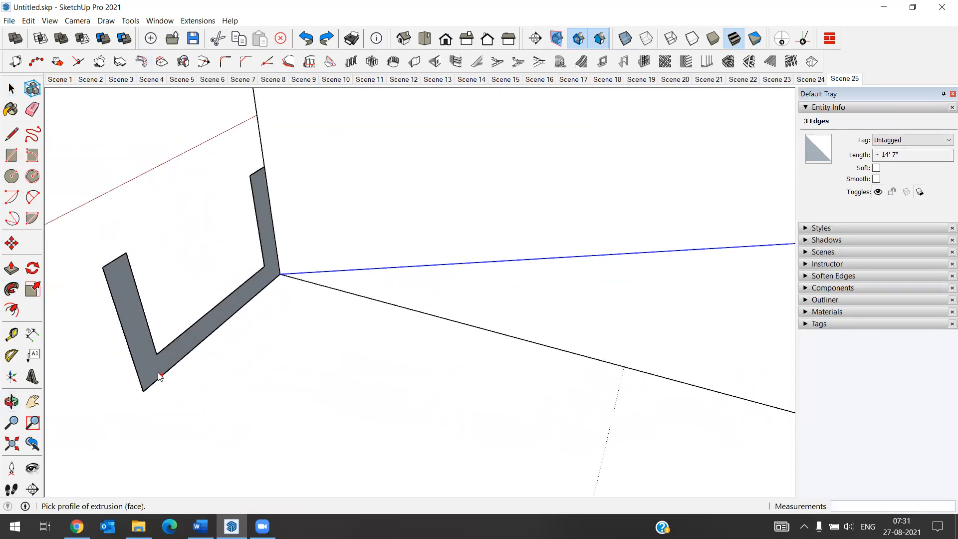
pyautogui.click(159, 367)
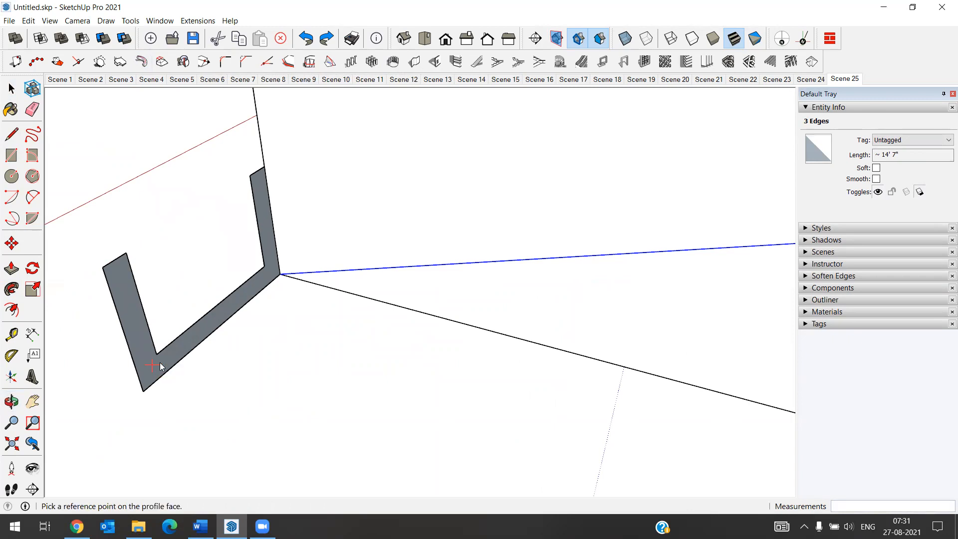
pyautogui.click(276, 275)
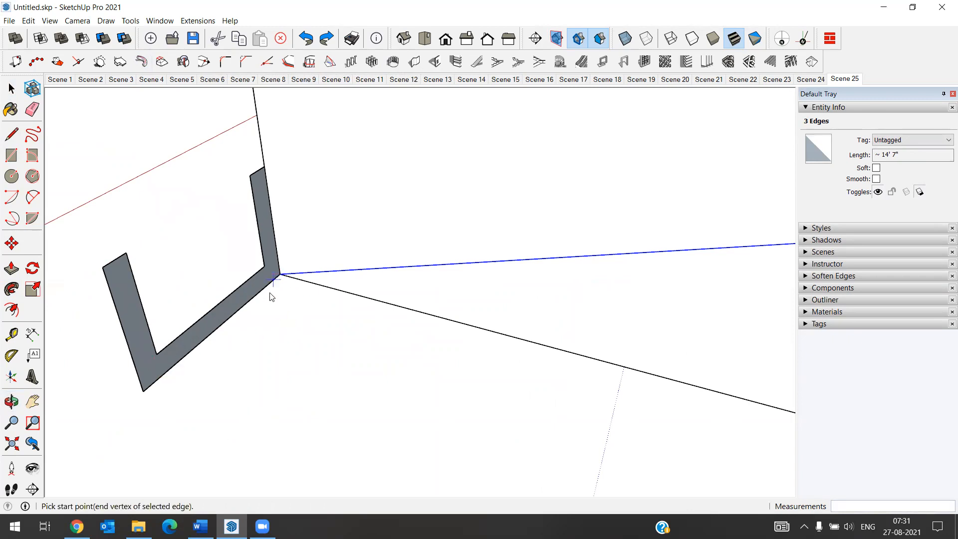
pyautogui.click(143, 392)
pyautogui.scroll(-8, 202, 427)
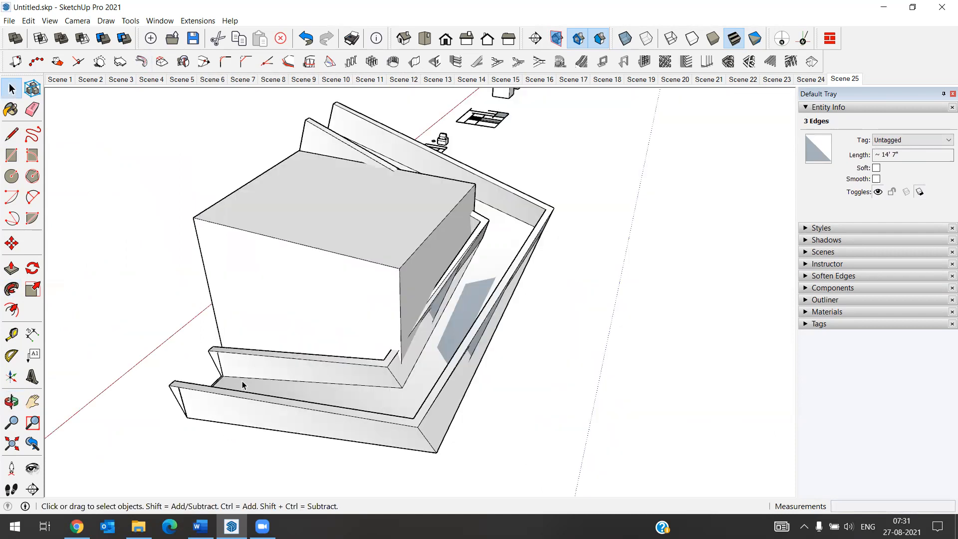
# Examine from several angles how the extruded U-shaped channel follows the slope around the box
pyautogui.moveTo(242, 385); pyautogui.dragTo(503, 434, button='middle')
pyautogui.scroll(-3, 351, 386)
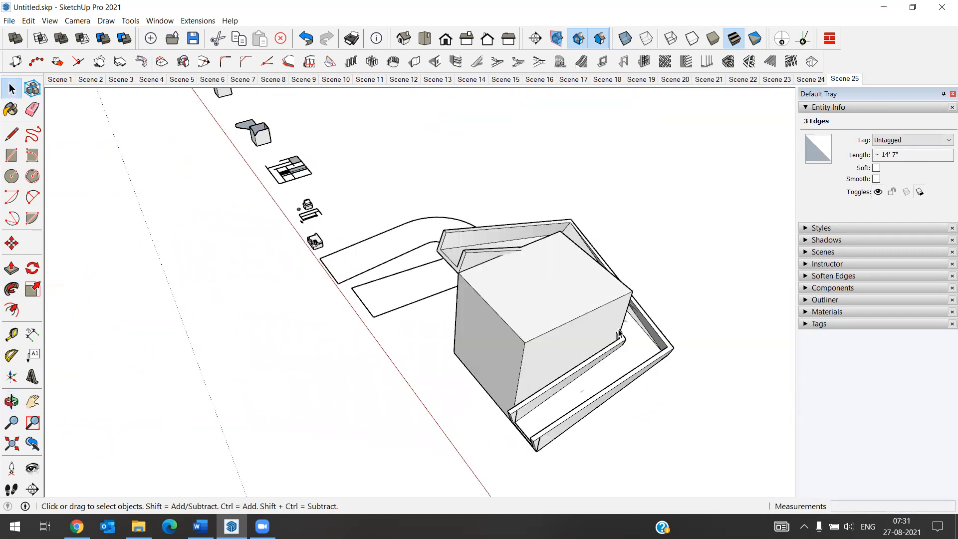
pyautogui.scroll(6, 623, 324)
pyautogui.scroll(-4, 272, 407)
pyautogui.moveTo(465, 342); pyautogui.dragTo(240, 337, button='middle')
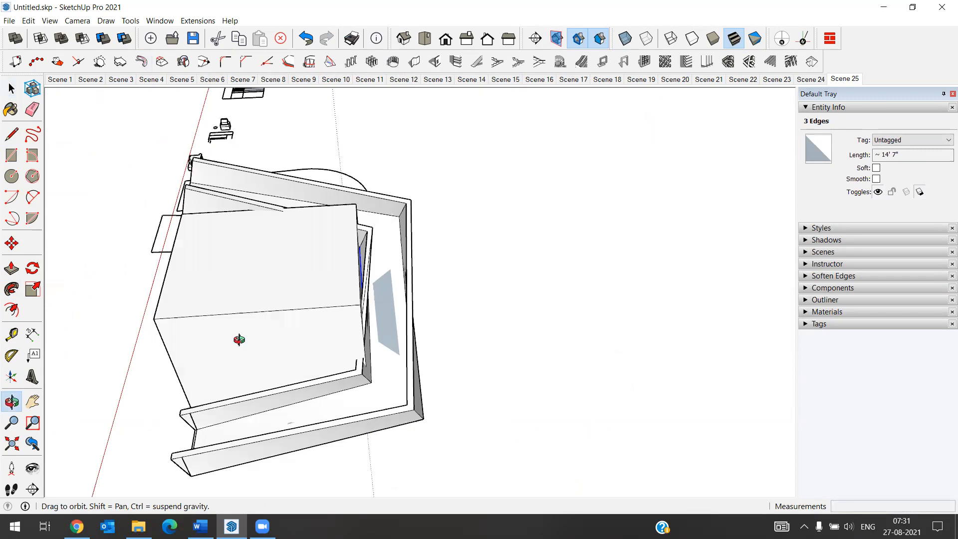
pyautogui.scroll(4, 305, 237)
pyautogui.moveTo(272, 276); pyautogui.dragTo(430, 301, button='middle')
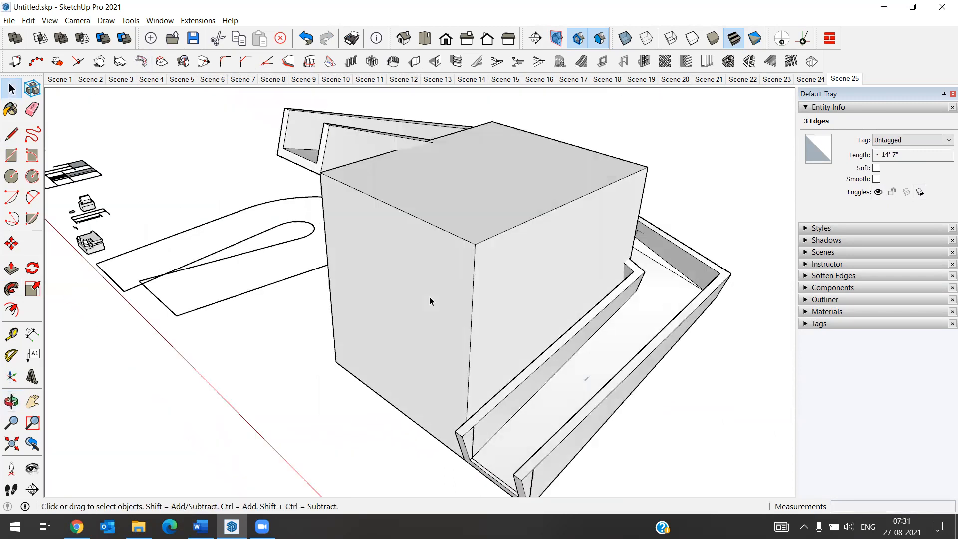
pyautogui.scroll(-2, 331, 376)
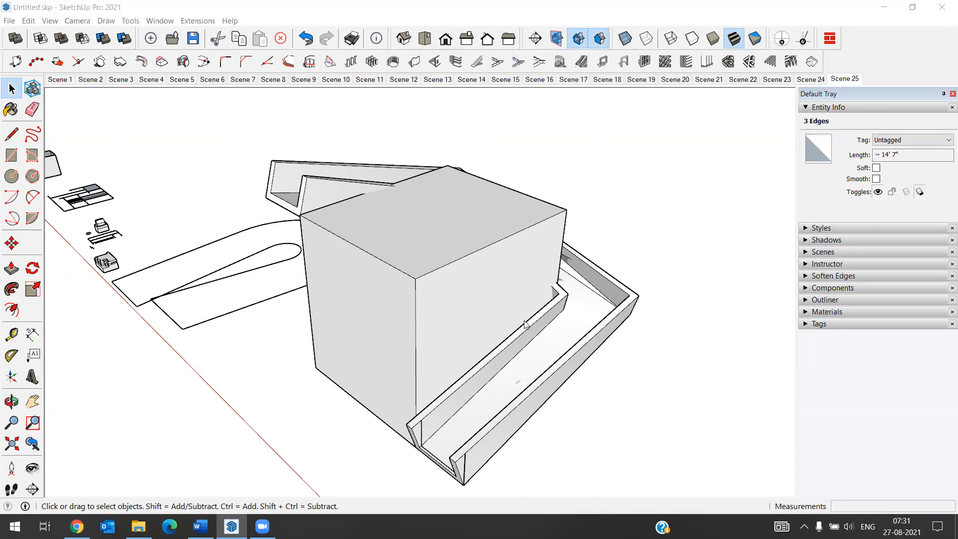
# Undo the extrusion, the U-shaped profile and the unhiding of the box, back to the bare sloping path
pyautogui.click(303, 405)
pyautogui.hotkey('ctrl', 'z')
pyautogui.hotkey('ctrl', 'z')
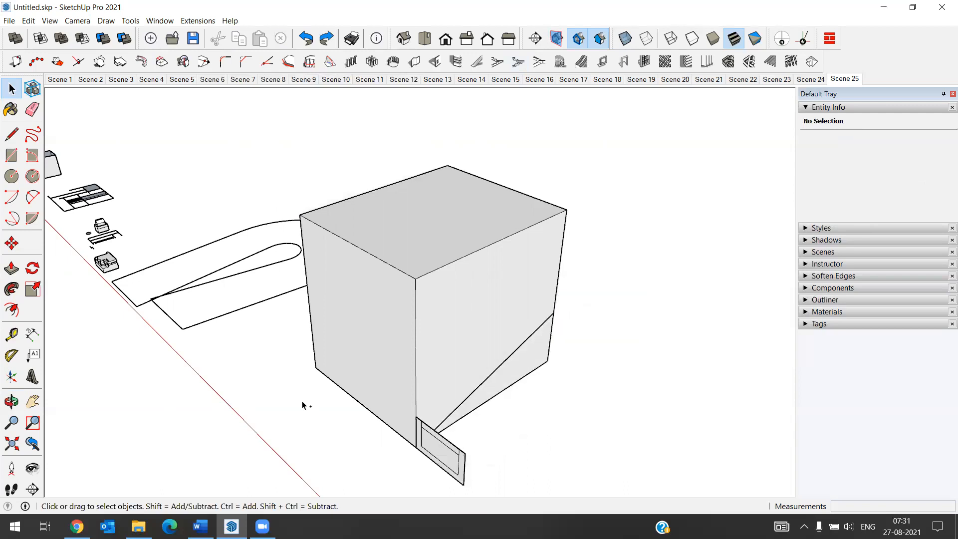
pyautogui.hotkey('ctrl', 'z')
pyautogui.hotkey('ctrl', 'z')
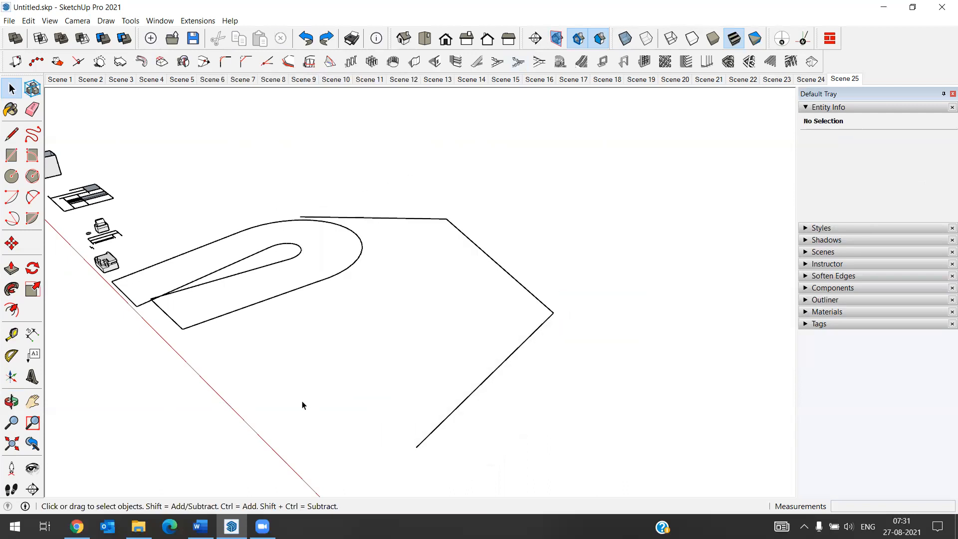
# Redo the undone changes until the box and its height dimension are back in the model
pyautogui.hotkey('ctrl', 'y')
pyautogui.hotkey('ctrl', 'y')
pyautogui.hotkey('ctrl', 'y')
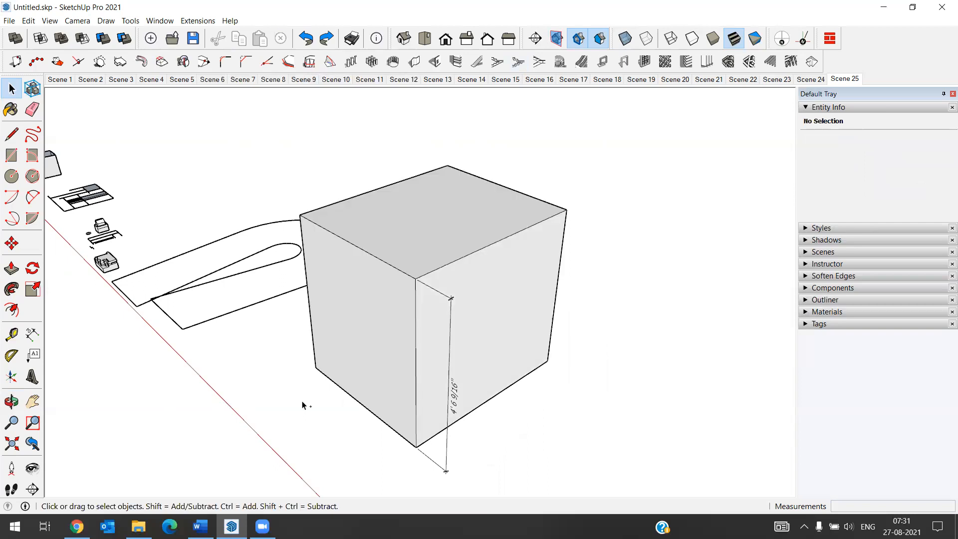
# Select the small round light component near the corner of the large flat slab
pyautogui.scroll(-3, 278, 411)
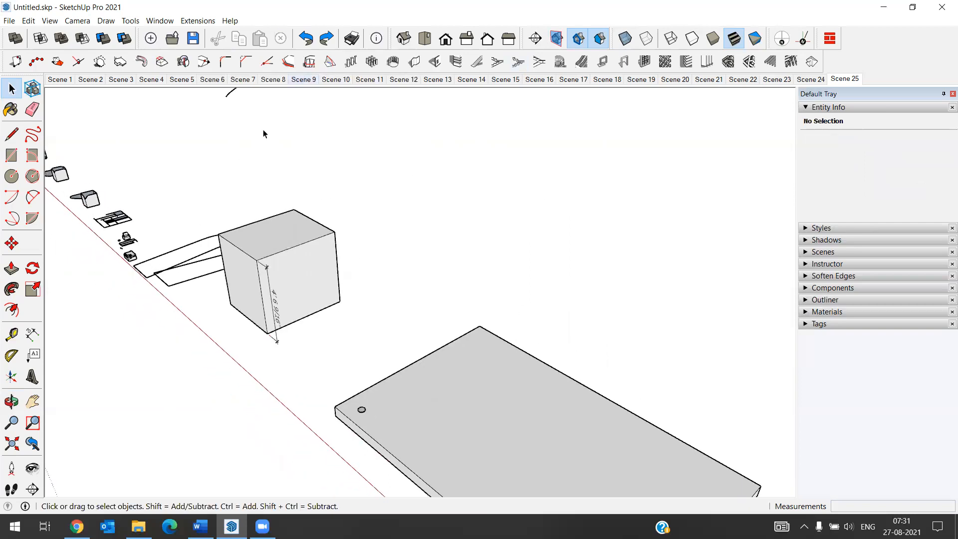
pyautogui.scroll(-2, 248, 173)
pyautogui.scroll(2, 355, 339)
pyautogui.moveTo(355, 339); pyautogui.dragTo(459, 437, button='middle')
pyautogui.scroll(3, 459, 437)
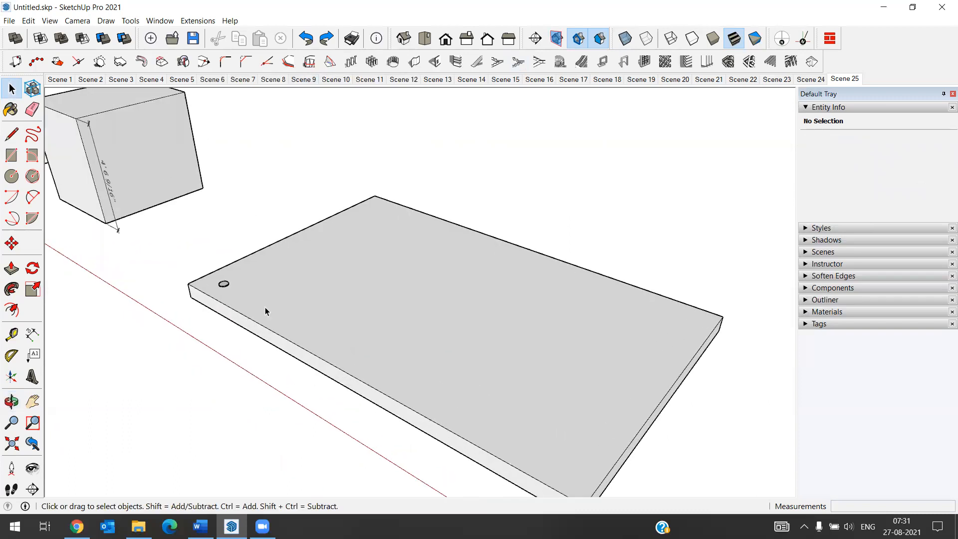
pyautogui.scroll(1, 230, 284)
pyautogui.scroll(3, 230, 285)
pyautogui.scroll(-1, 214, 286)
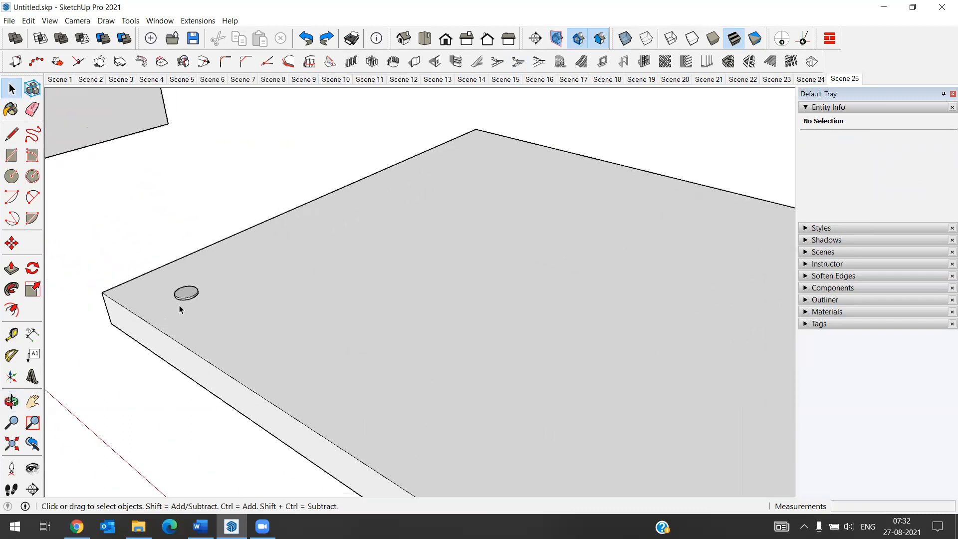
pyautogui.scroll(2, 180, 304)
pyautogui.click(180, 295)
pyautogui.click(196, 314)
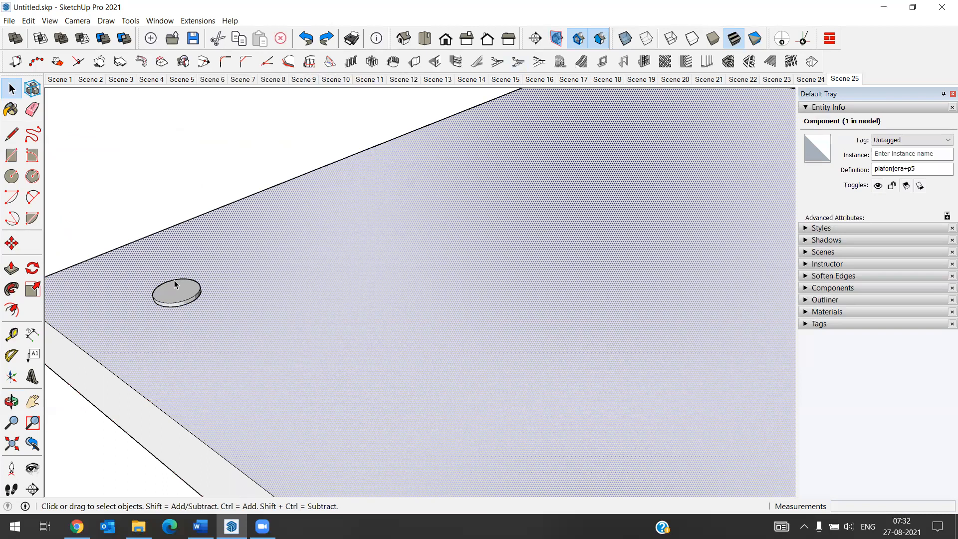
pyautogui.click(173, 293)
pyautogui.scroll(-4, 175, 294)
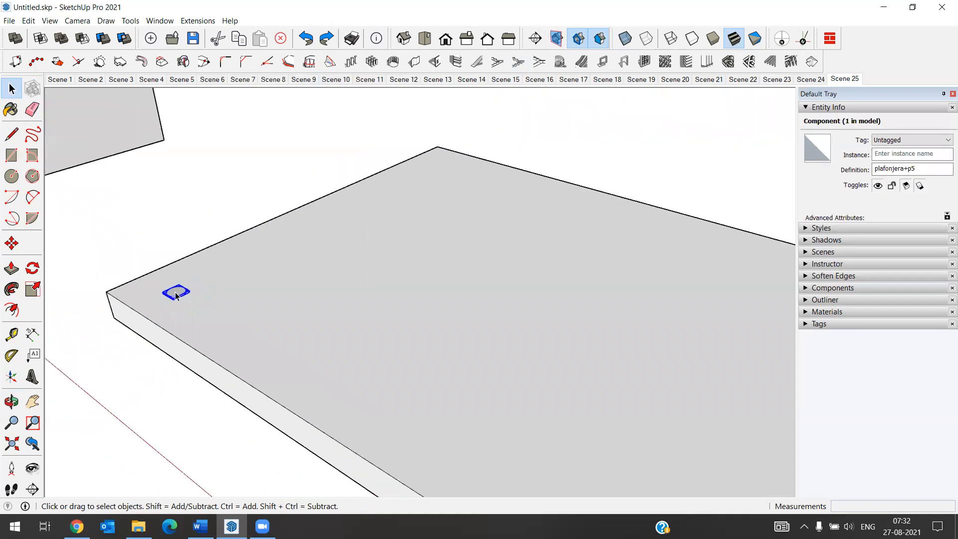
pyautogui.scroll(-5, 175, 296)
pyautogui.moveTo(210, 316); pyautogui.dragTo(321, 335, button='middle')
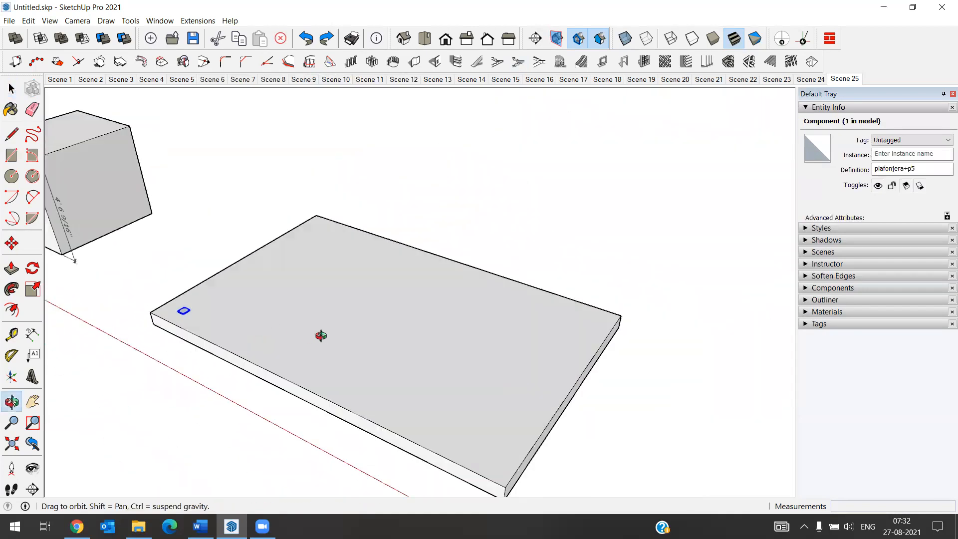
pyautogui.scroll(4, 309, 329)
pyautogui.scroll(-2, 196, 337)
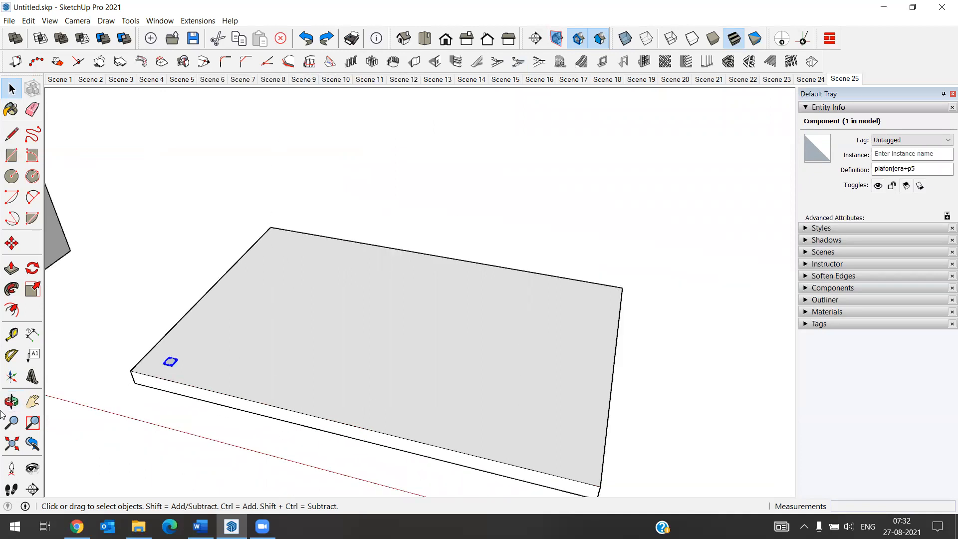
# Set up a 1001bit Linear Array of 15 evenly distributed entities, placed at both ends, and start building it
pyautogui.click(354, 60)
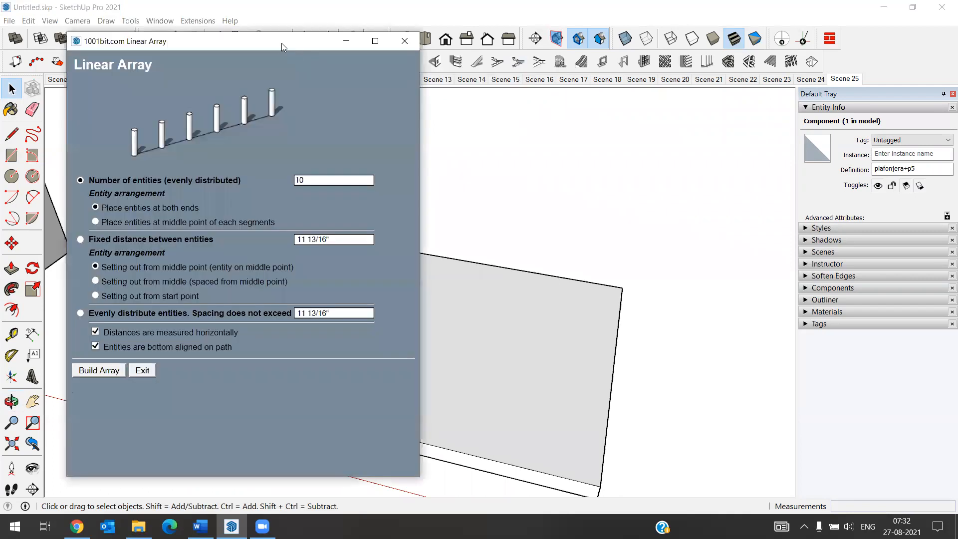
pyautogui.moveTo(282, 43); pyautogui.dragTo(403, 40)
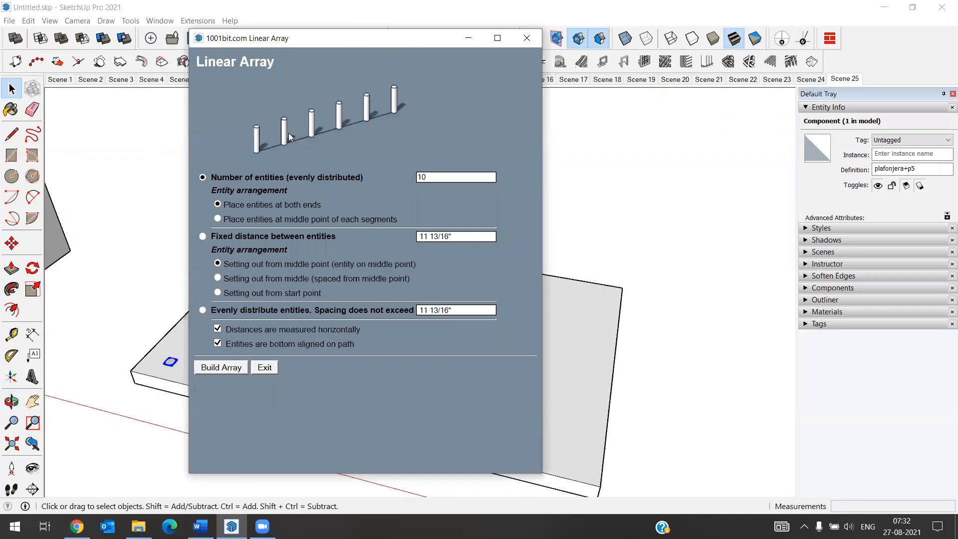
pyautogui.moveTo(353, 41); pyautogui.dragTo(305, 31)
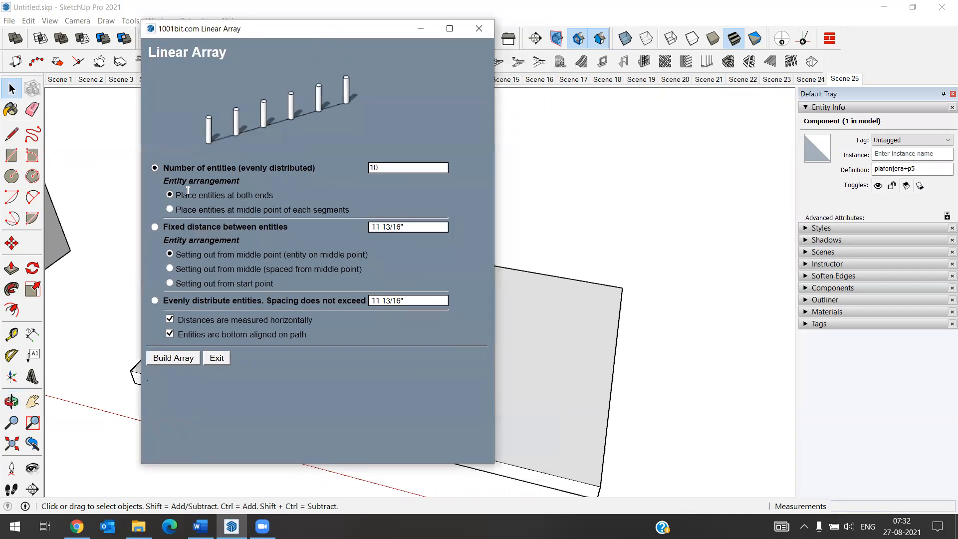
pyautogui.moveTo(224, 170); pyautogui.dragTo(271, 165)
pyautogui.click(274, 164)
pyautogui.doubleClick(383, 167)
pyautogui.click(173, 360)
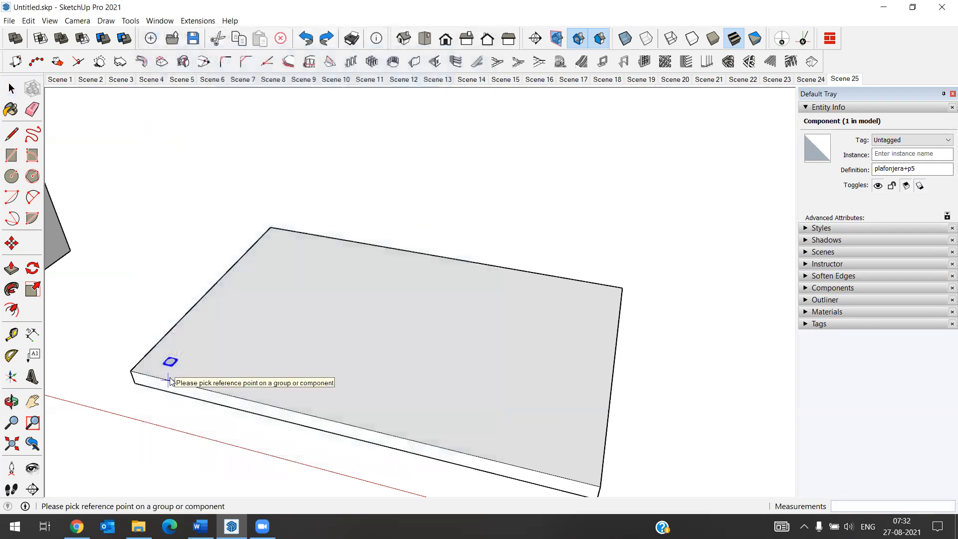
# Build the array from the light's centre, used as reference and start point, along the slab's long near edge to its far end
pyautogui.scroll(3, 170, 359)
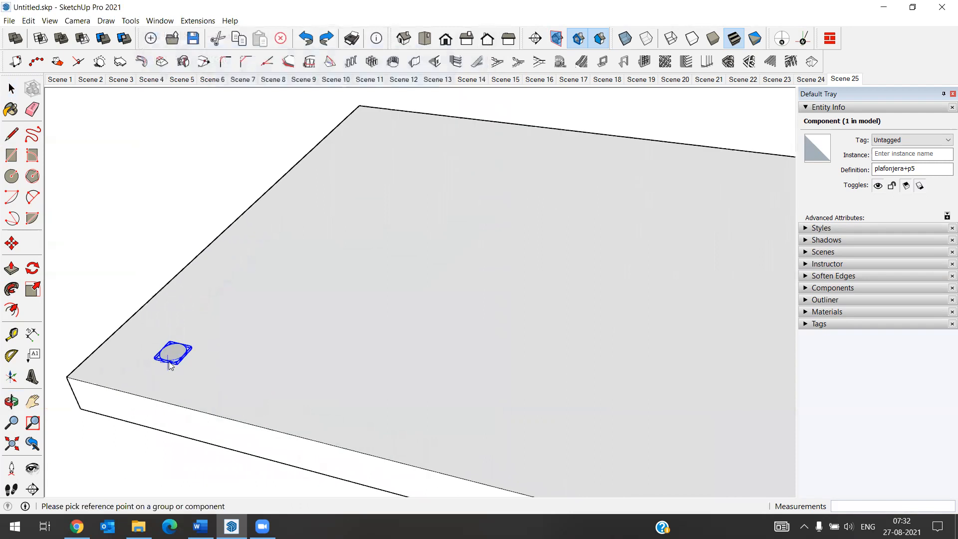
pyautogui.click(175, 345)
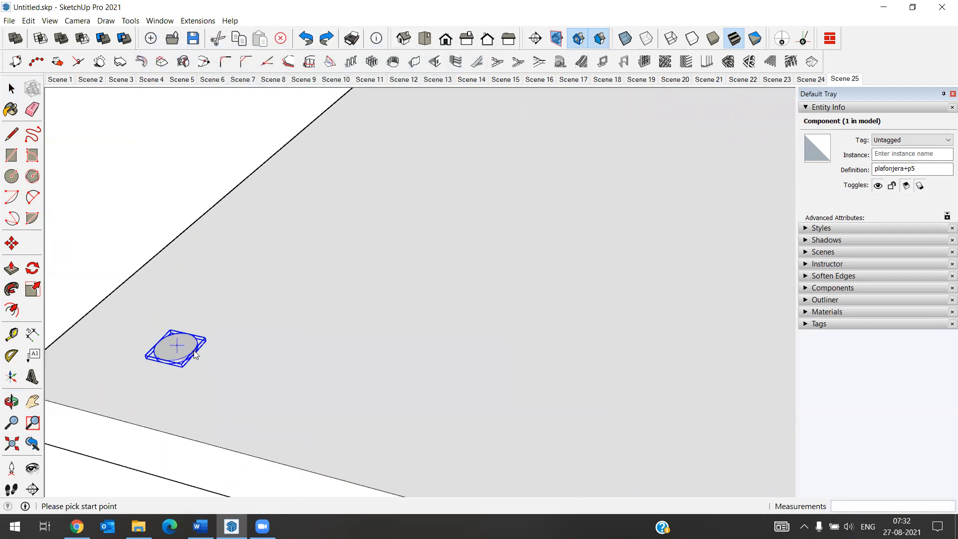
pyautogui.scroll(-3, 170, 339)
pyautogui.scroll(-2, 167, 321)
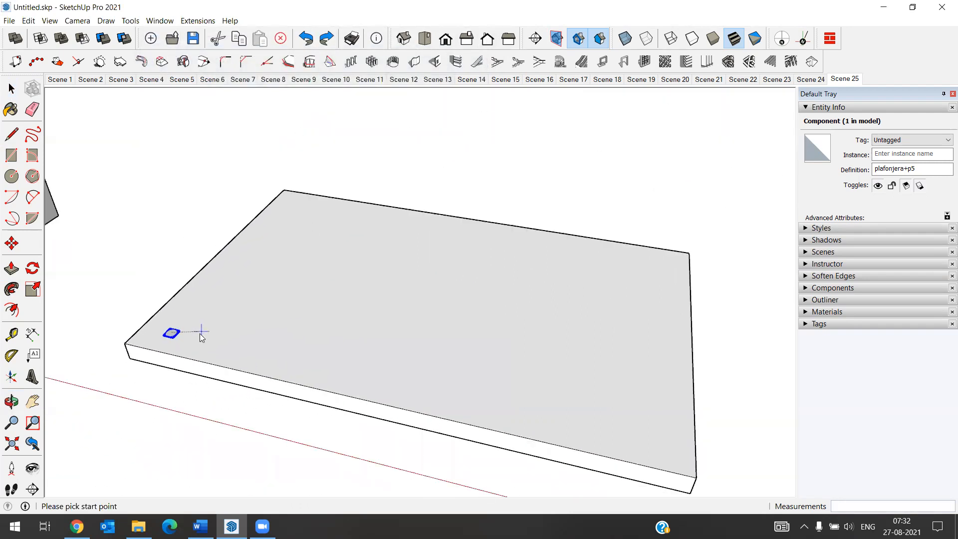
pyautogui.scroll(1, 186, 334)
pyautogui.scroll(3, 167, 333)
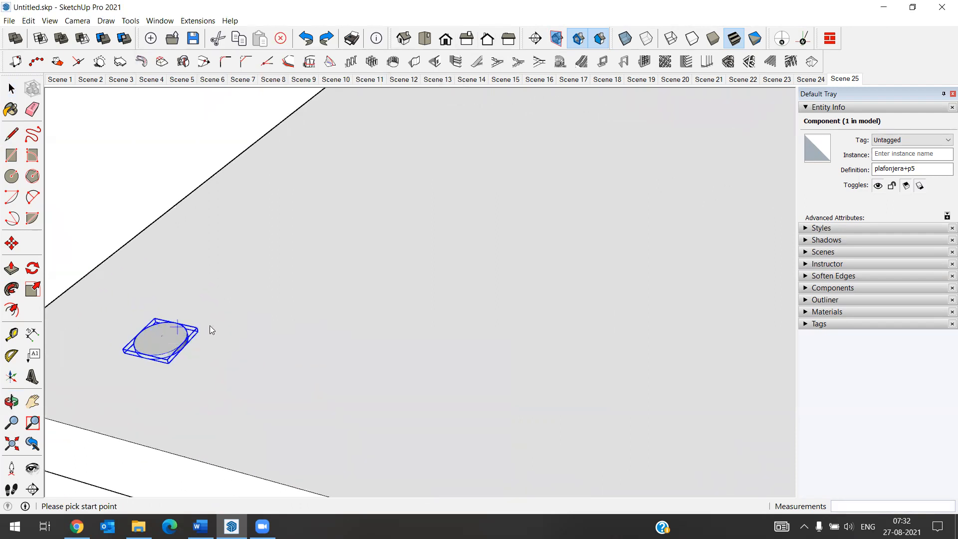
pyautogui.click(166, 341)
pyautogui.scroll(-5, 164, 328)
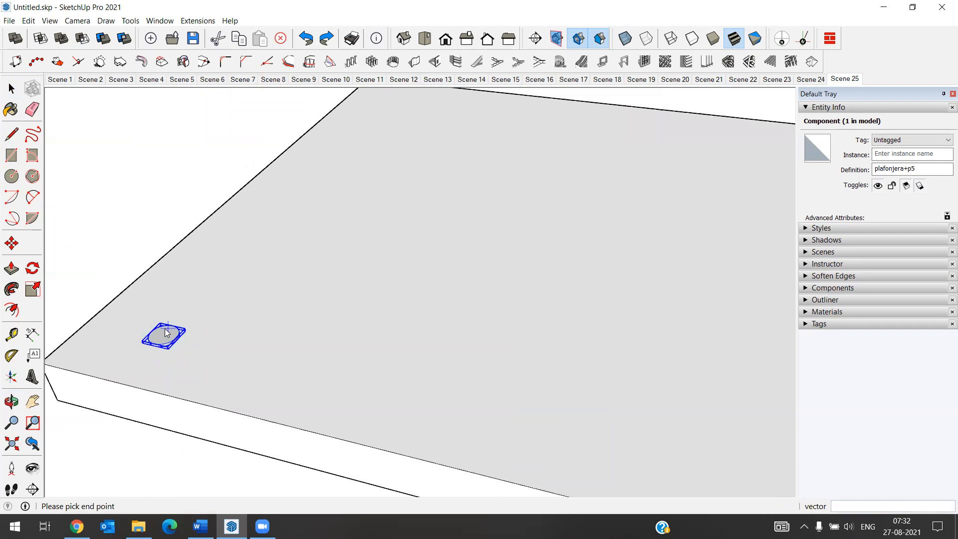
pyautogui.scroll(-1, 252, 334)
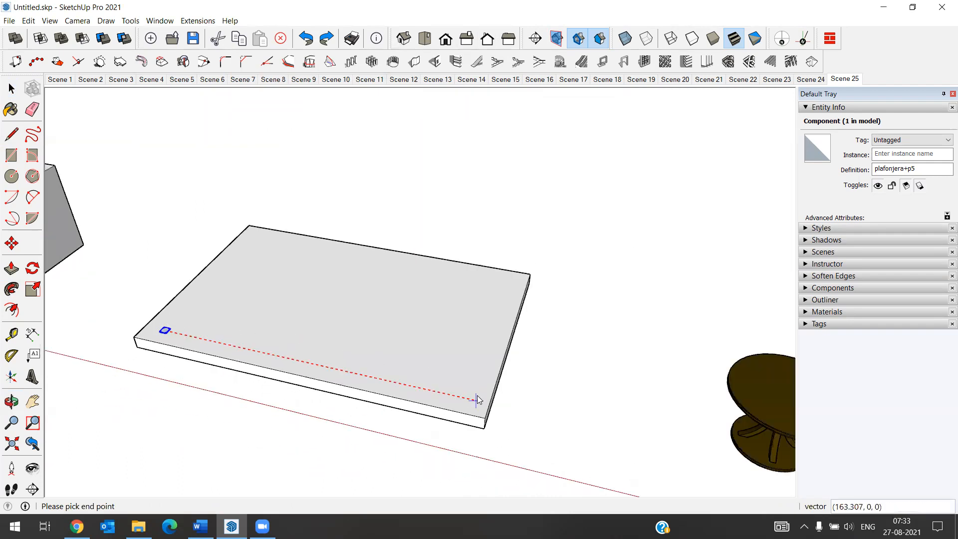
pyautogui.click(477, 396)
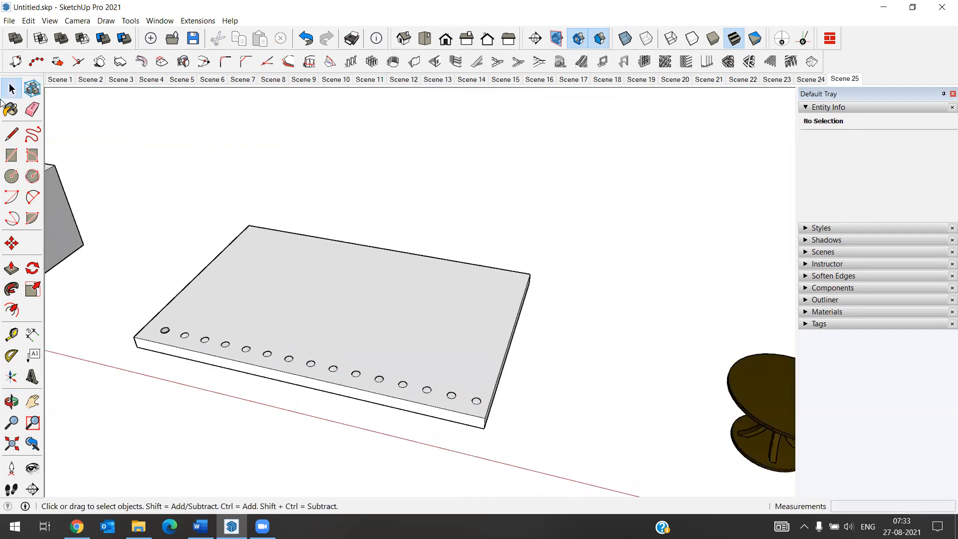
# Examine the row of arrayed lights along the slab's edge, comparing the copies with the original
pyautogui.scroll(1, 276, 302)
pyautogui.scroll(2, 269, 280)
pyautogui.scroll(-1, 207, 375)
pyautogui.scroll(2, 568, 468)
pyautogui.scroll(1, 567, 459)
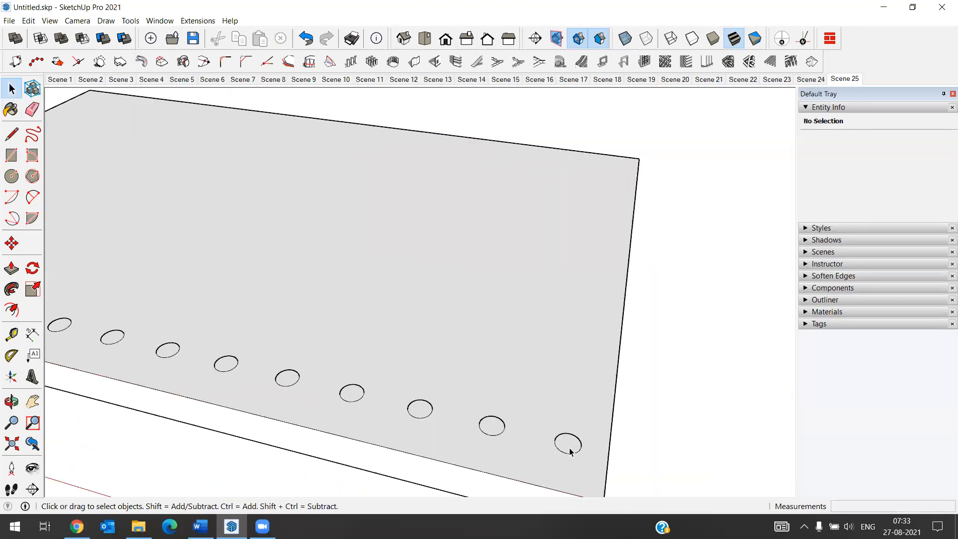
pyautogui.click(567, 442)
pyautogui.scroll(-2, 571, 442)
pyautogui.scroll(2, 408, 414)
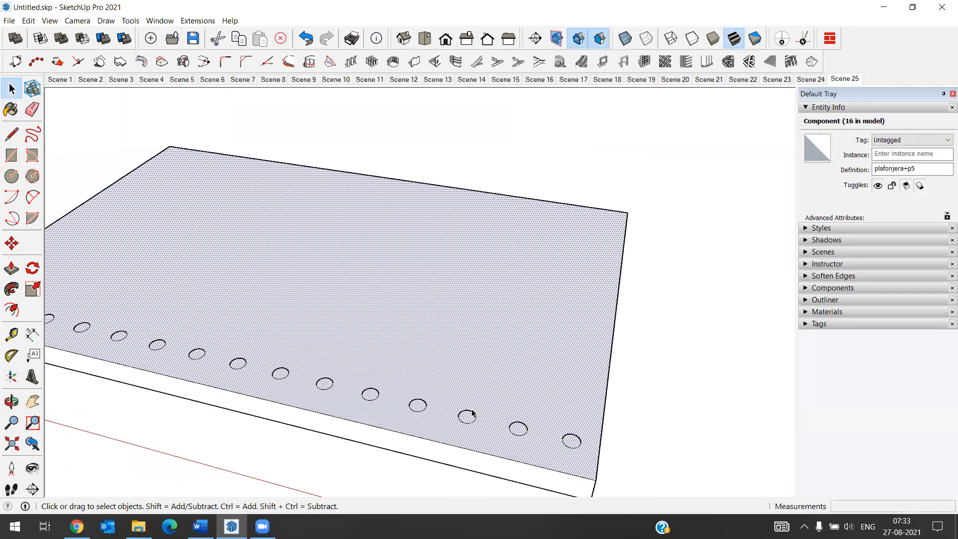
pyautogui.scroll(-2, 470, 410)
pyautogui.scroll(2, 142, 342)
pyautogui.scroll(3, 158, 339)
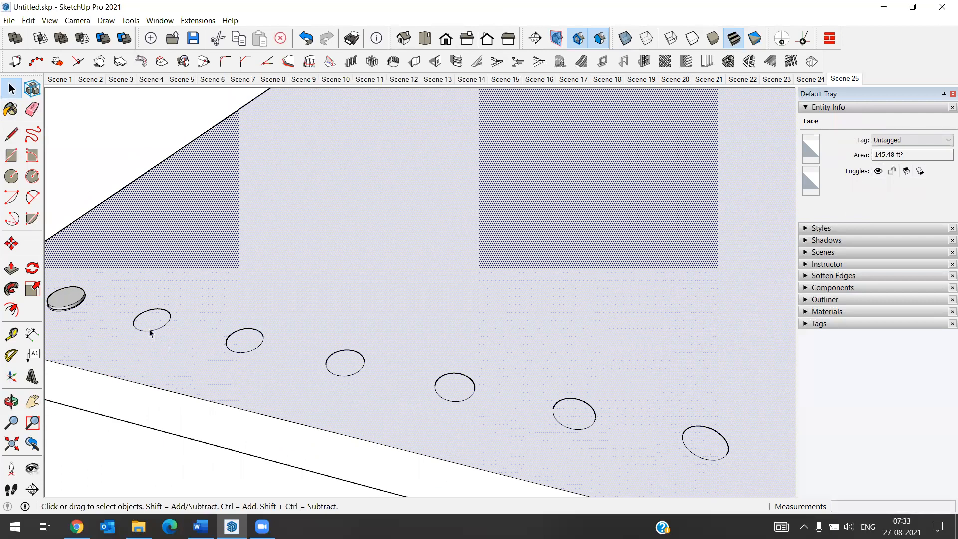
pyautogui.scroll(-4, 151, 332)
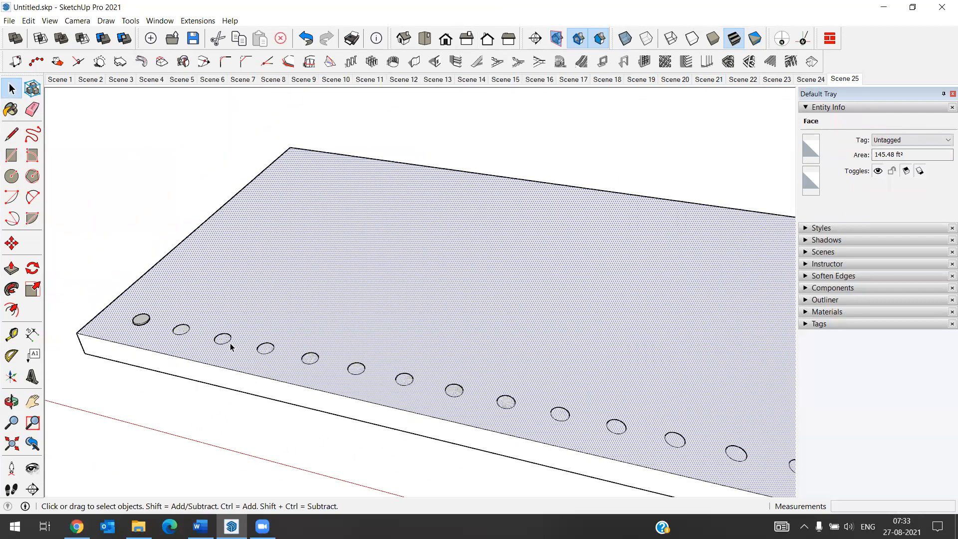
pyautogui.scroll(-1, 231, 346)
pyautogui.scroll(-1, 349, 337)
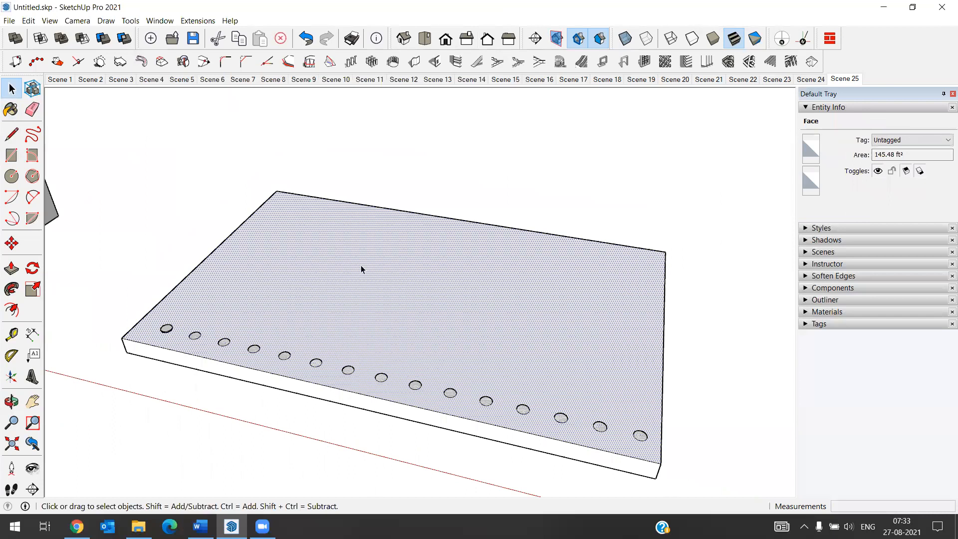
# Select the original light at the start of the row and open the Linear Array settings for it
pyautogui.click(355, 60)
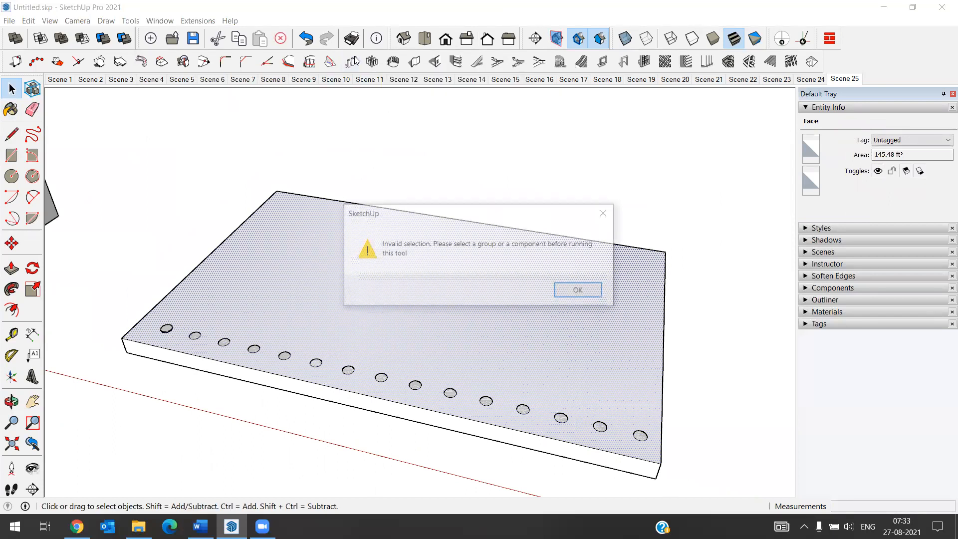
pyautogui.click(580, 293)
pyautogui.scroll(1, 167, 371)
pyautogui.scroll(1, 167, 372)
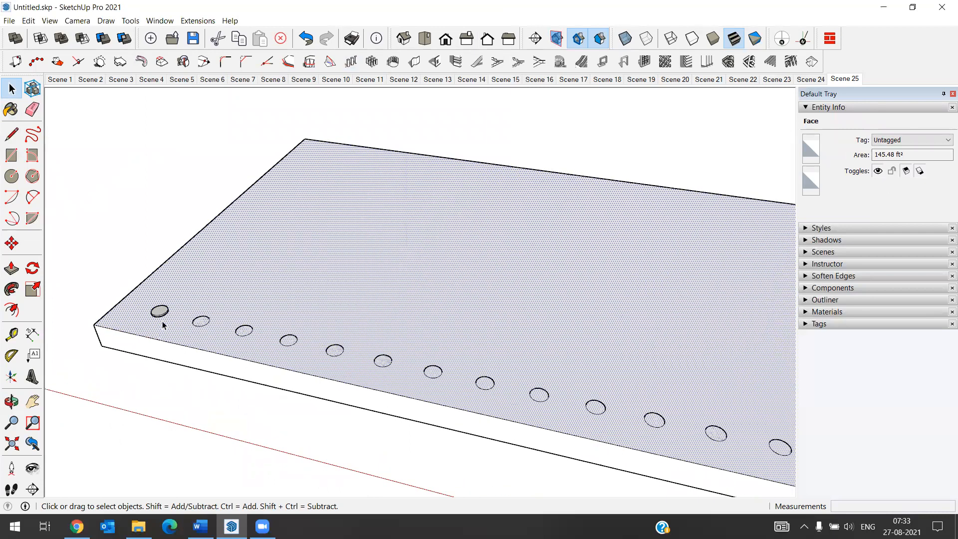
pyautogui.click(160, 310)
pyautogui.click(355, 60)
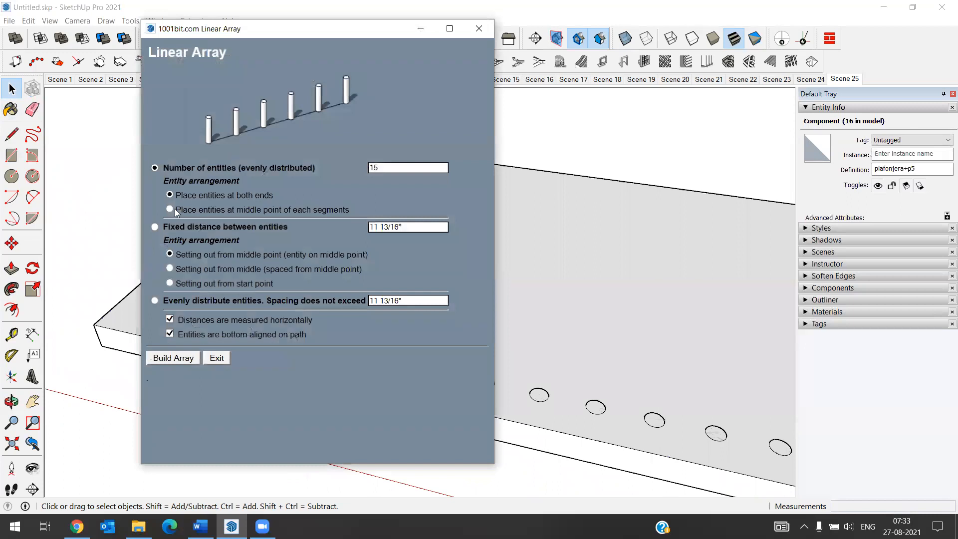
# Set the Linear Array to a fixed distance of 2' between entities, setting out from the start point
pyautogui.click(156, 228)
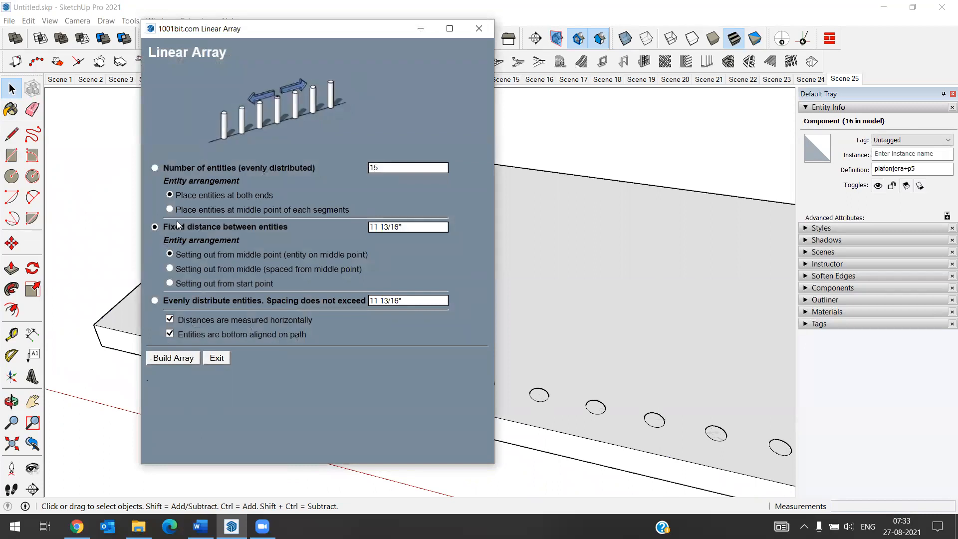
pyautogui.click(170, 209)
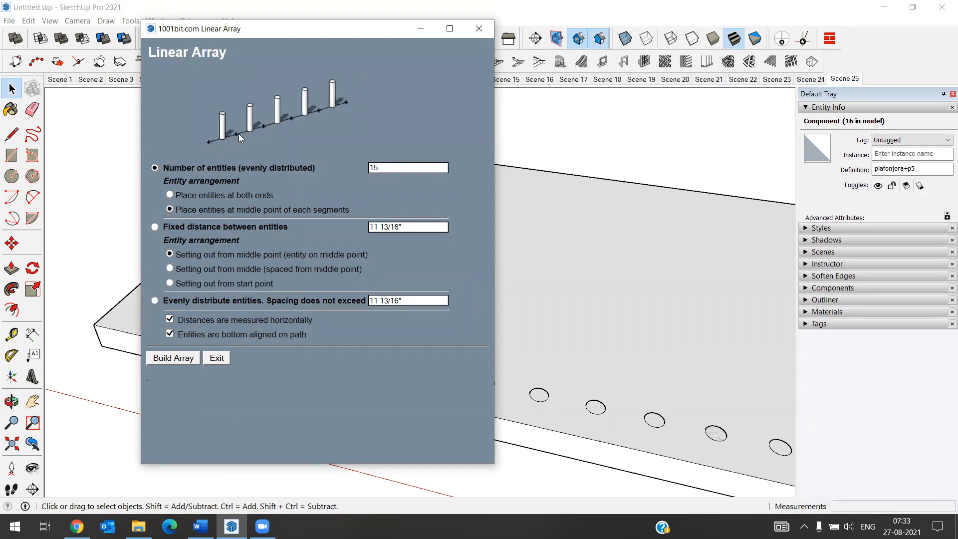
pyautogui.click(155, 228)
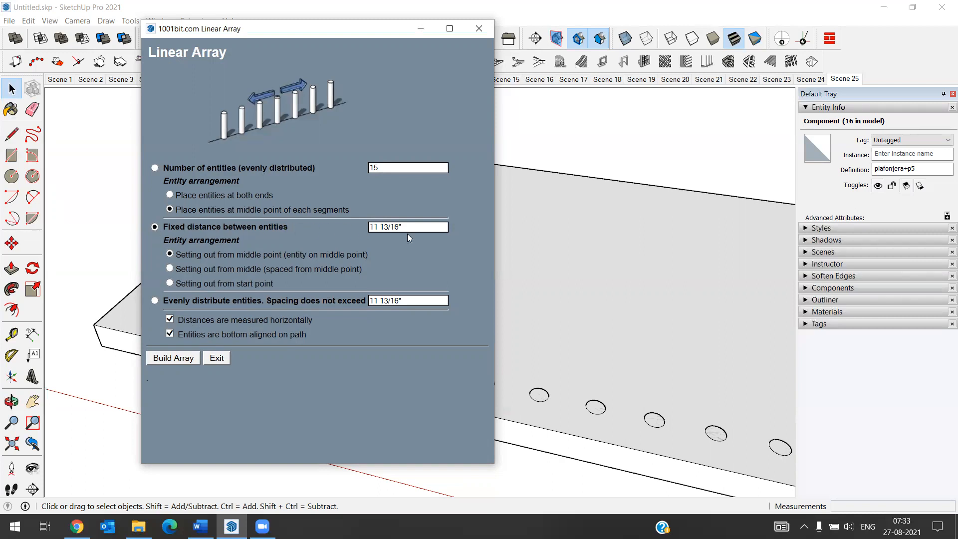
pyautogui.moveTo(403, 227); pyautogui.dragTo(364, 223)
pyautogui.write('2')
pyautogui.click(169, 269)
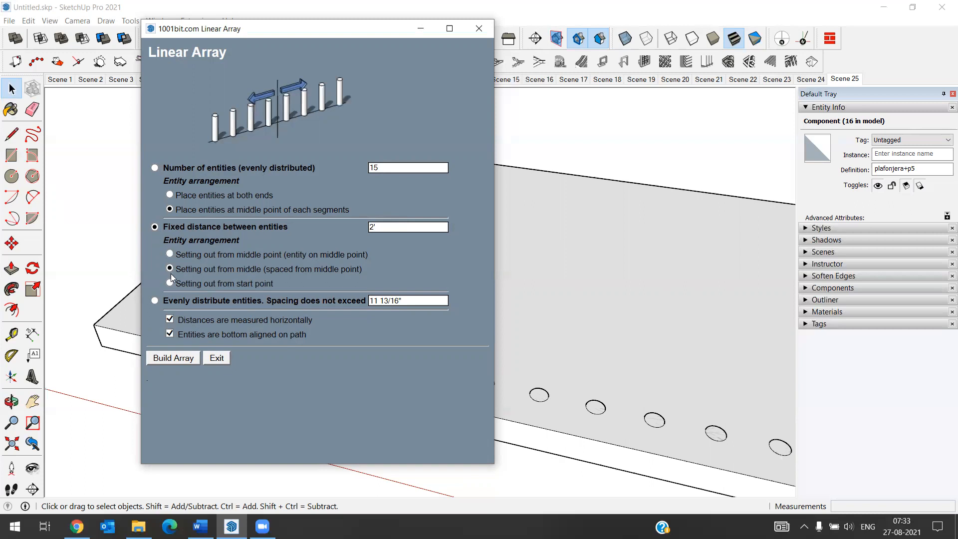
pyautogui.click(170, 283)
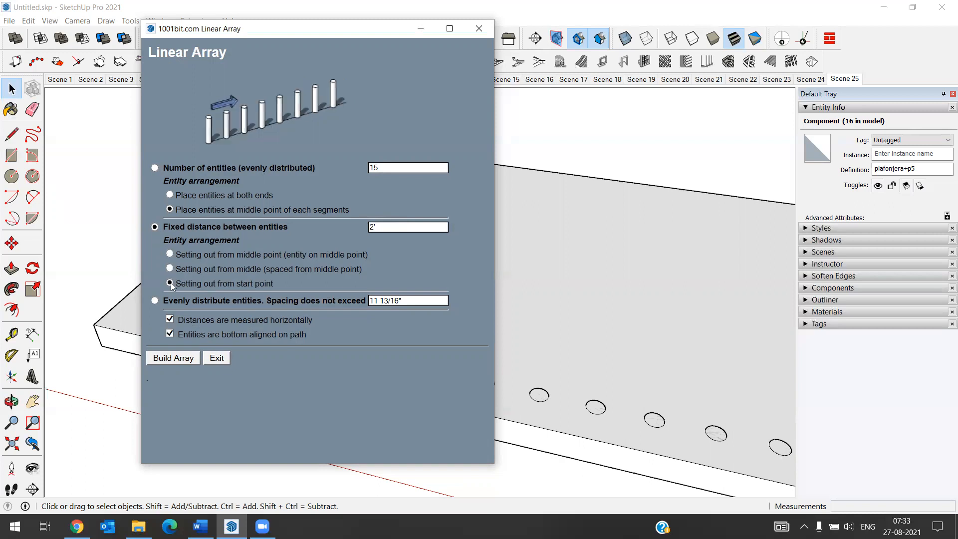
# Build the 2' spaced array using a point behind the light as reference and start, ending near the slab's far near-edge corner
pyautogui.click(172, 359)
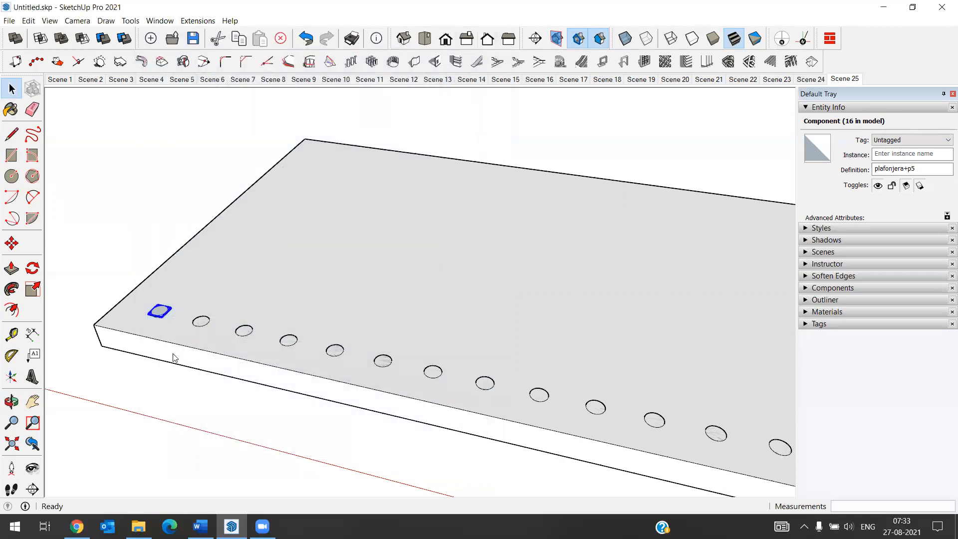
pyautogui.click(195, 285)
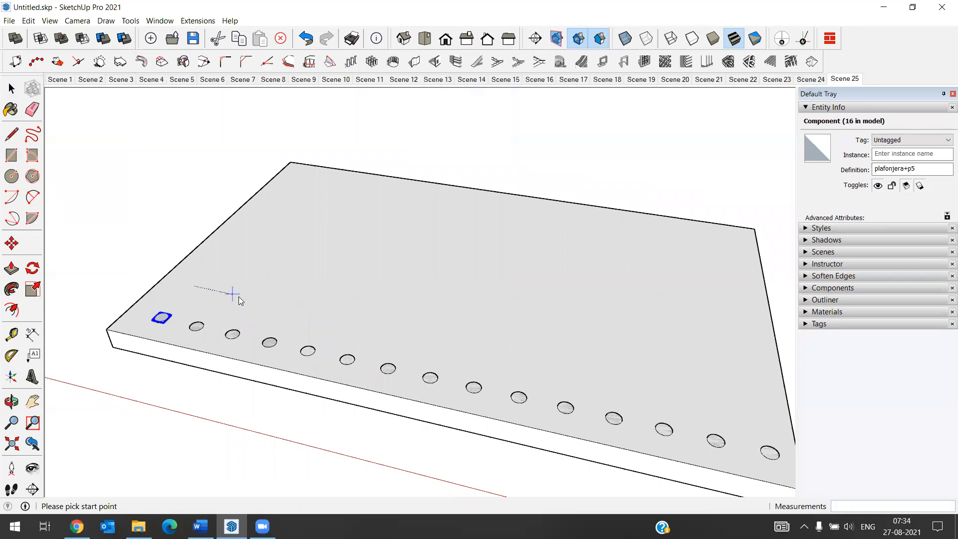
pyautogui.click(197, 284)
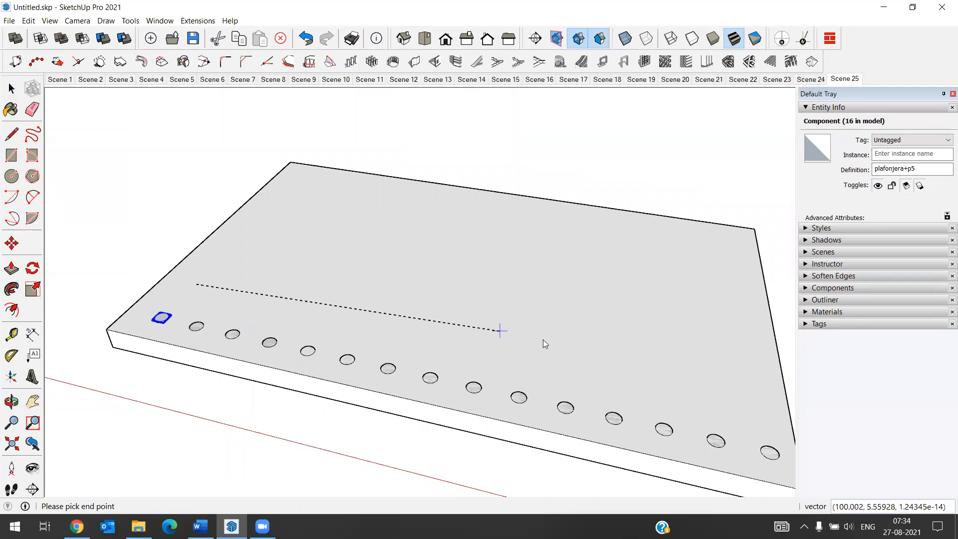
pyautogui.click(764, 405)
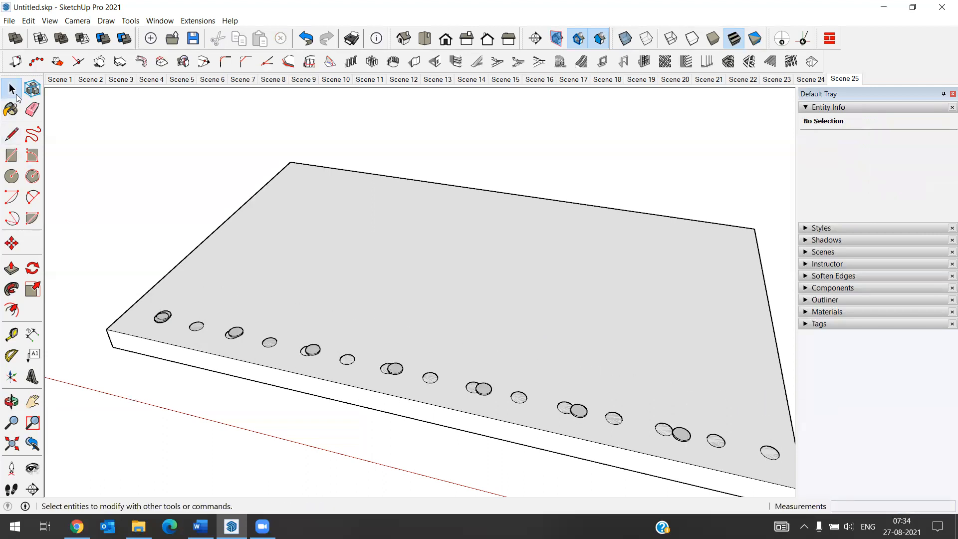
pyautogui.scroll(4, 167, 319)
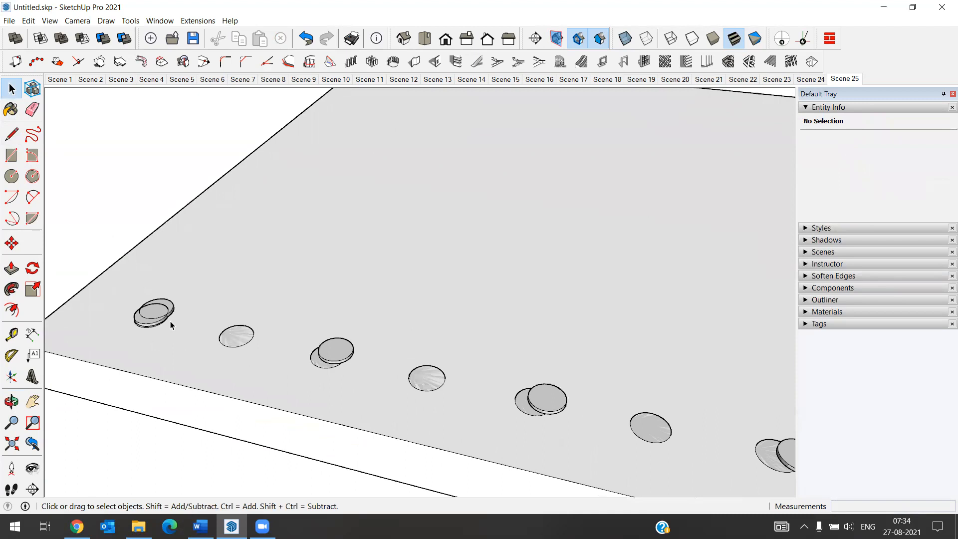
# Undo the arrays, select the original light and reopen the Linear Array settings for it
pyautogui.hotkey('ctrl', 'z')
pyautogui.click(145, 315)
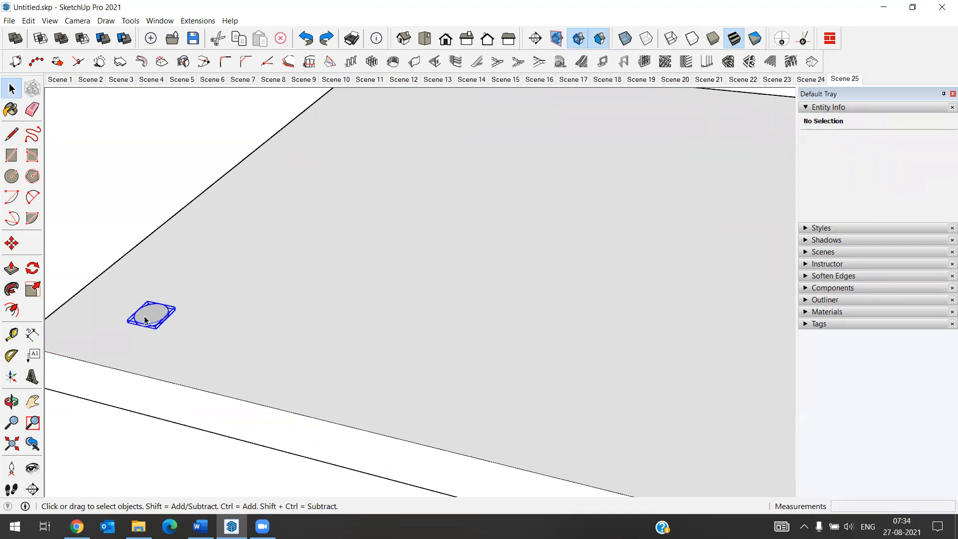
pyautogui.click(351, 62)
pyautogui.click(479, 28)
pyautogui.click(353, 62)
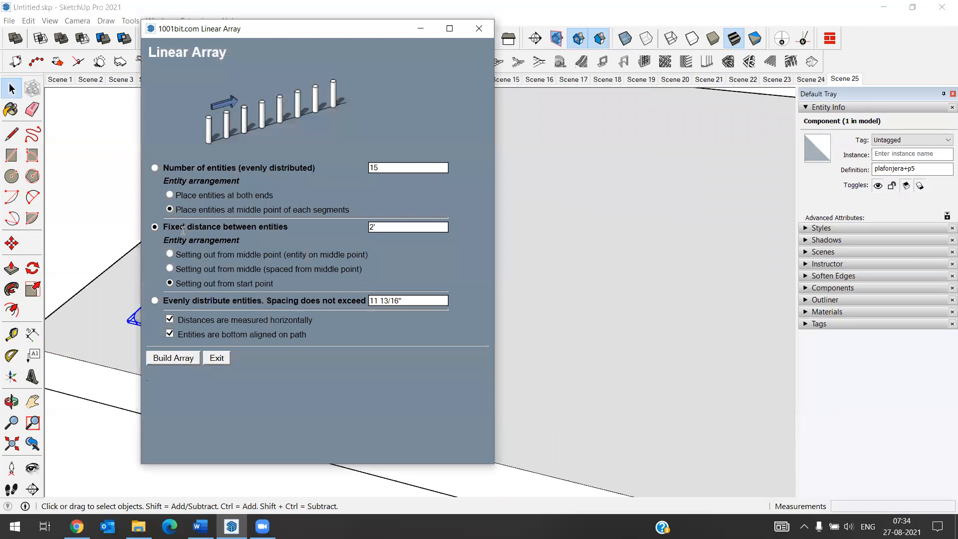
# Build the 2' spaced array from a point beside the light's near corner along the slab's long near edge to its far end
pyautogui.click(173, 358)
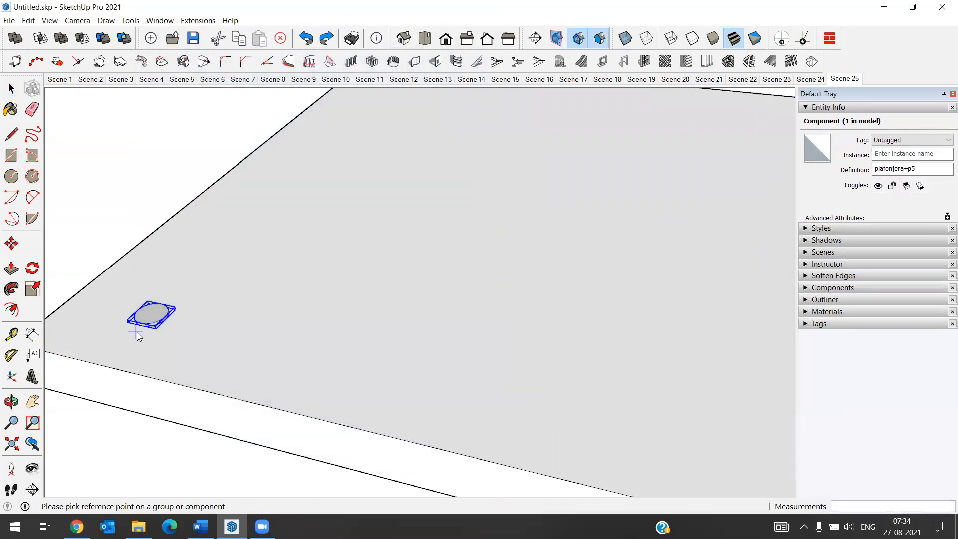
pyautogui.click(137, 330)
pyautogui.scroll(-1, 144, 300)
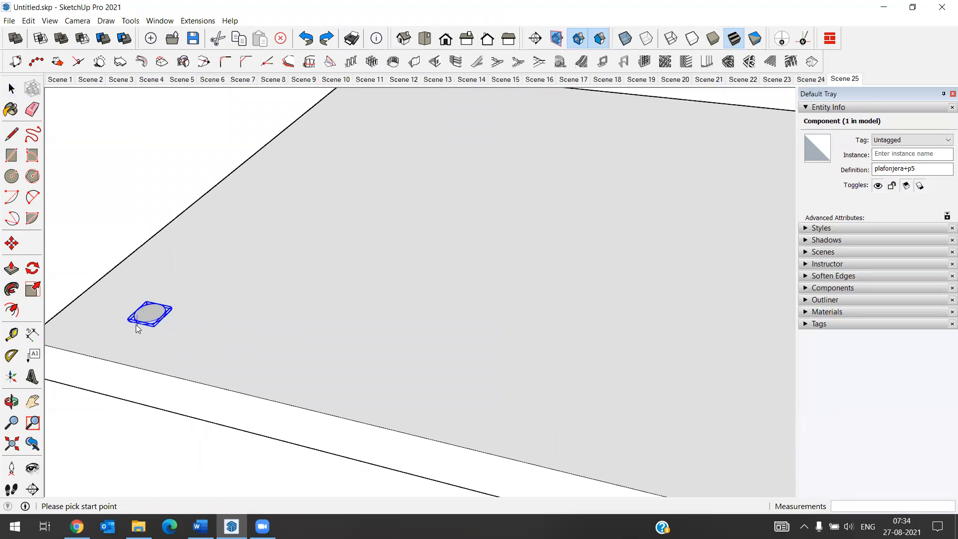
pyautogui.click(132, 330)
pyautogui.scroll(-3, 101, 299)
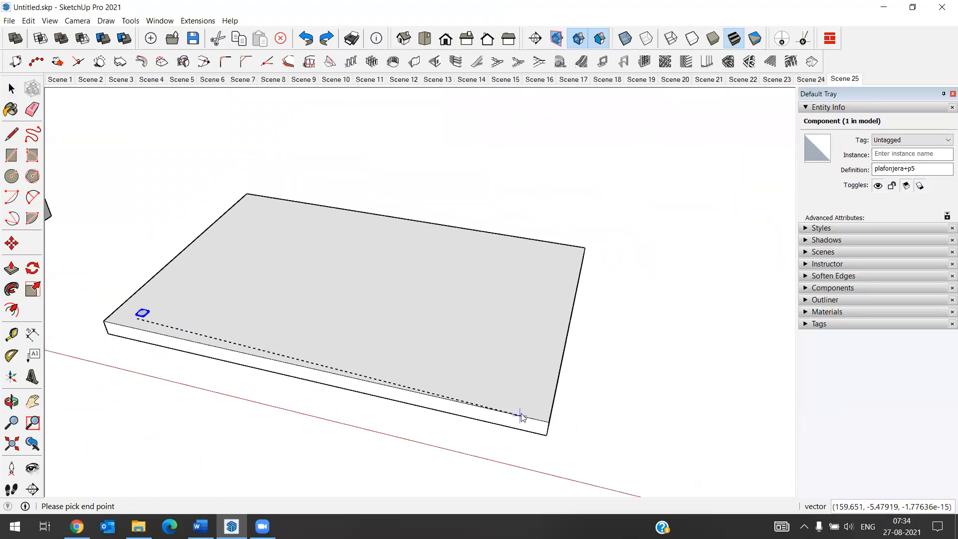
pyautogui.scroll(4, 532, 405)
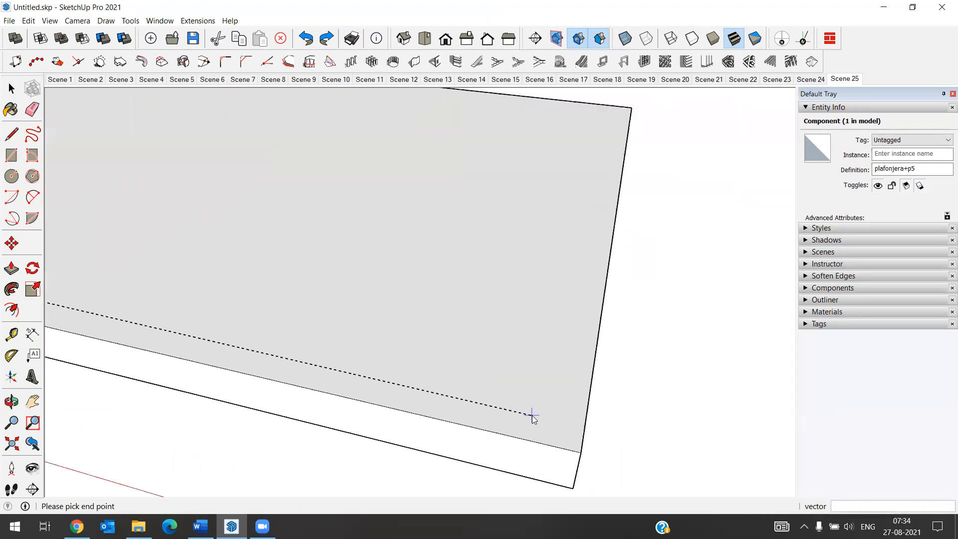
pyautogui.click(533, 416)
pyautogui.scroll(-5, 531, 415)
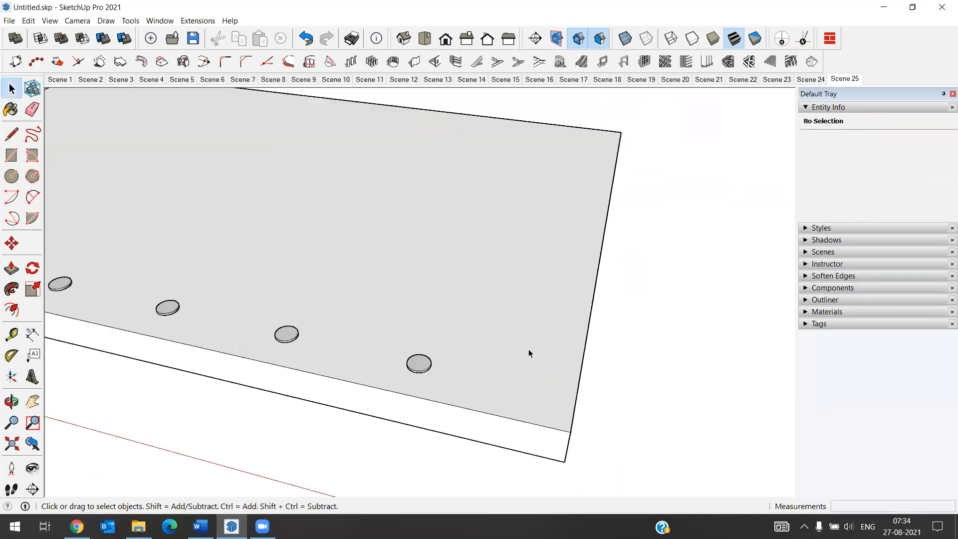
# Examine the spacing of the arrayed lights along the slab's near edge
pyautogui.scroll(1, 193, 324)
pyautogui.scroll(-1, 134, 307)
pyautogui.scroll(1, 139, 316)
pyautogui.scroll(-1, 183, 319)
pyautogui.scroll(-2, 185, 318)
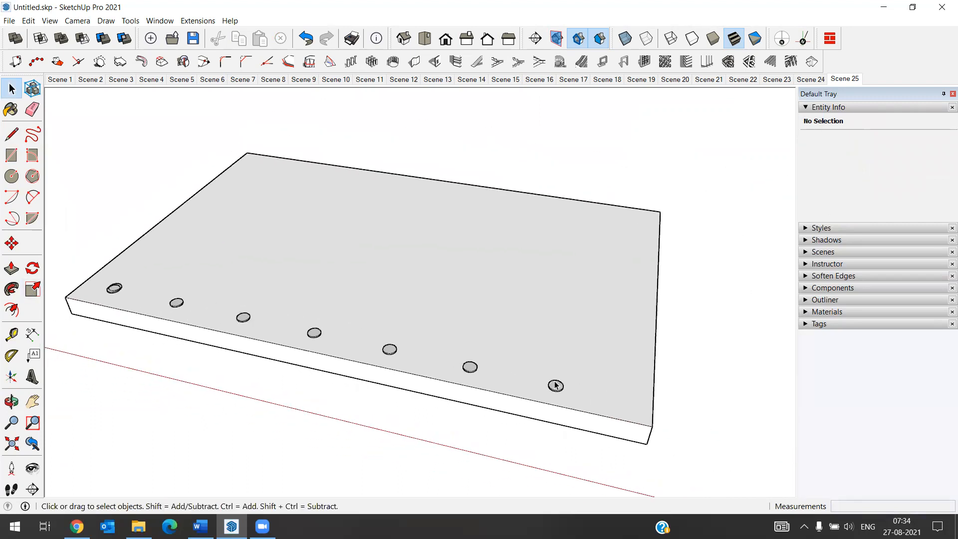
pyautogui.click(377, 61)
pyautogui.click(578, 292)
pyautogui.scroll(2, 138, 293)
pyautogui.scroll(-5, 133, 259)
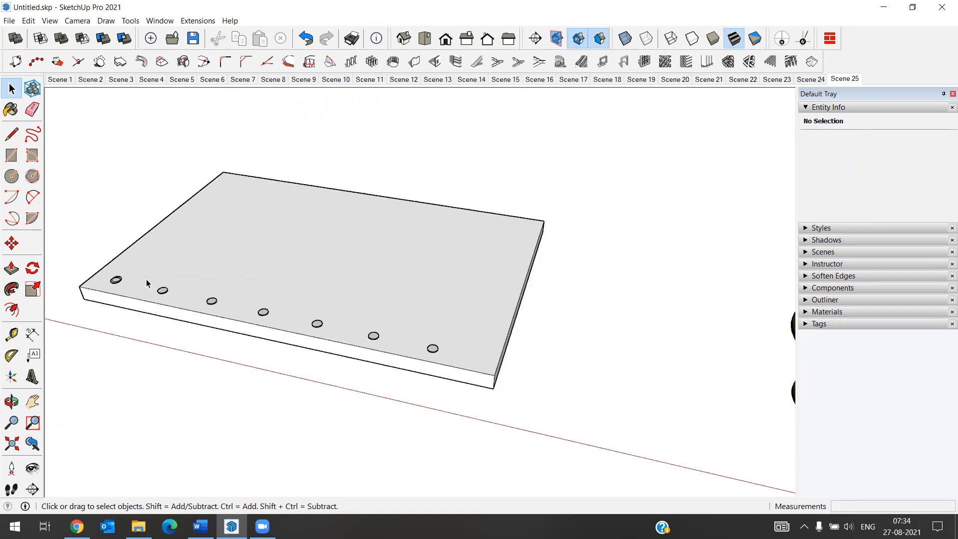
pyautogui.scroll(3, 136, 293)
# Undo the linear array and delete the original light from the slab
pyautogui.hotkey('ctrl', 'z')
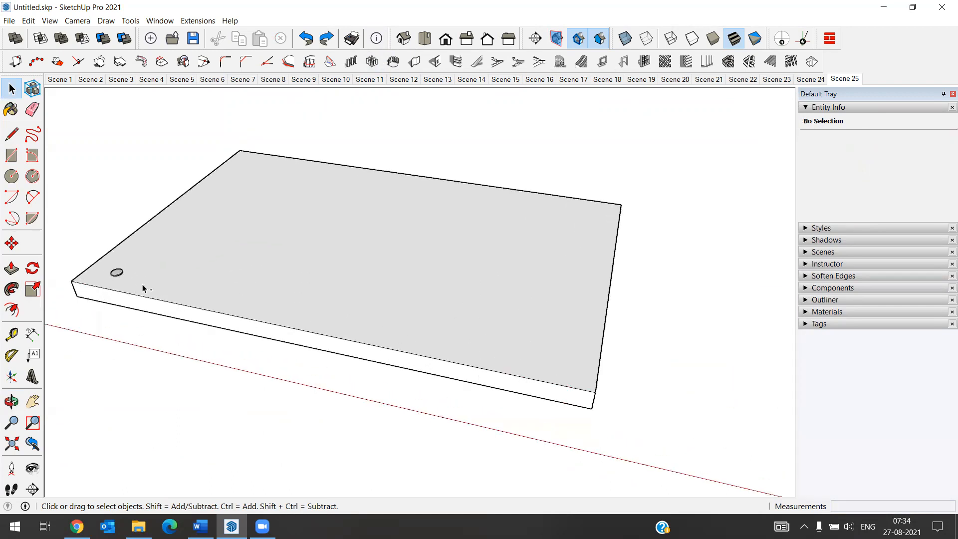
pyautogui.click(116, 273)
pyautogui.press('Delete')
# Copy the chair beside the round table onto the slab, near its back corner on the table side
pyautogui.scroll(-5, 129, 294)
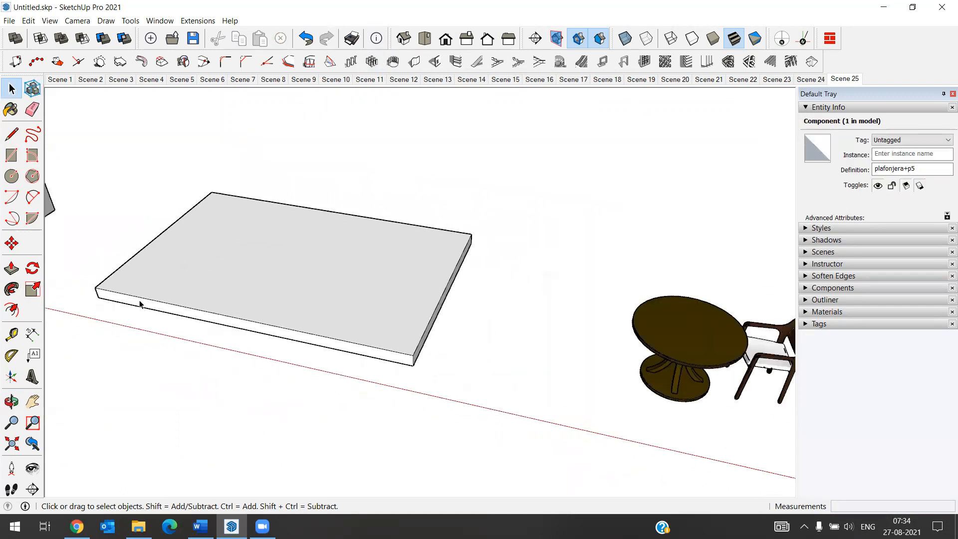
pyautogui.scroll(-3, 251, 322)
pyautogui.scroll(3, 454, 337)
pyautogui.click(423, 330)
pyautogui.click(11, 242)
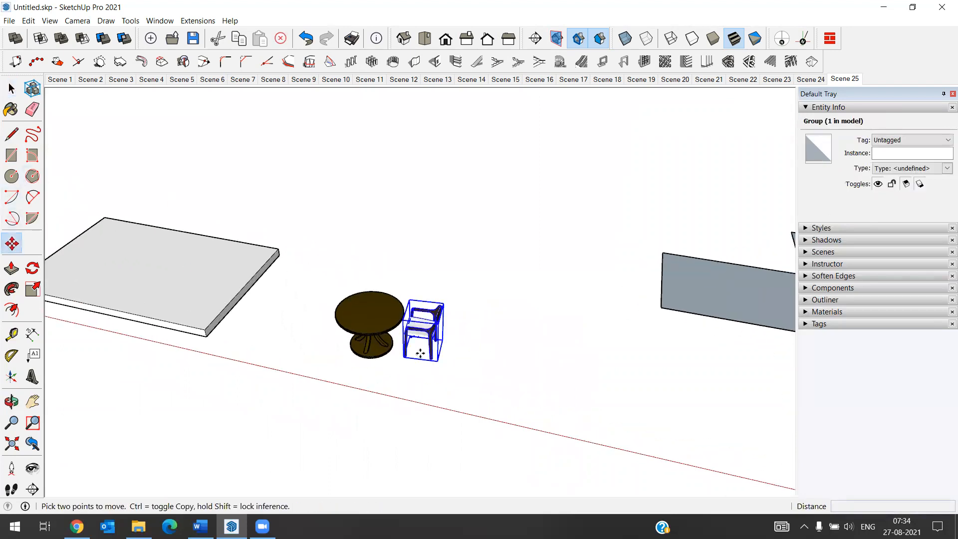
pyautogui.press('ctrl')
pyautogui.click(424, 342)
pyautogui.scroll(-3, 534, 368)
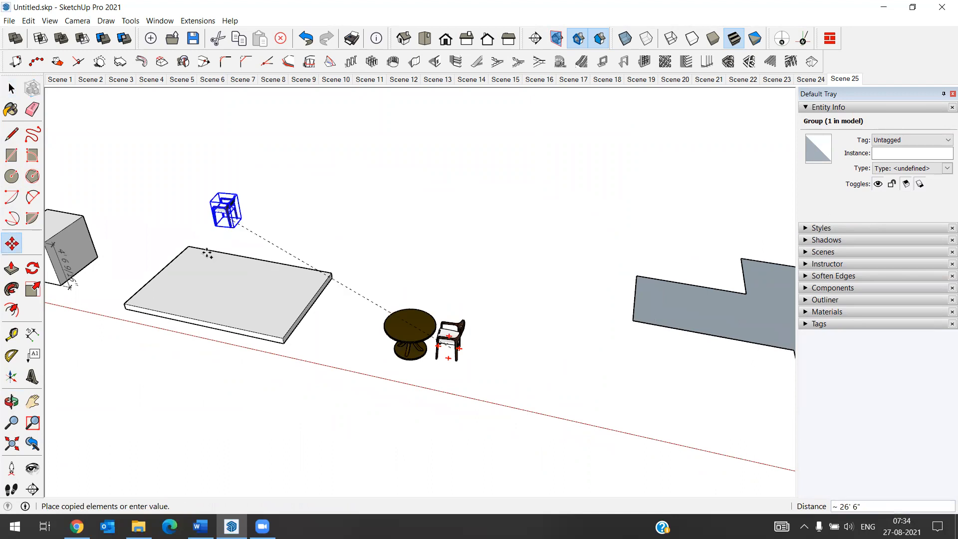
pyautogui.scroll(3, 203, 255)
pyautogui.scroll(2, 203, 255)
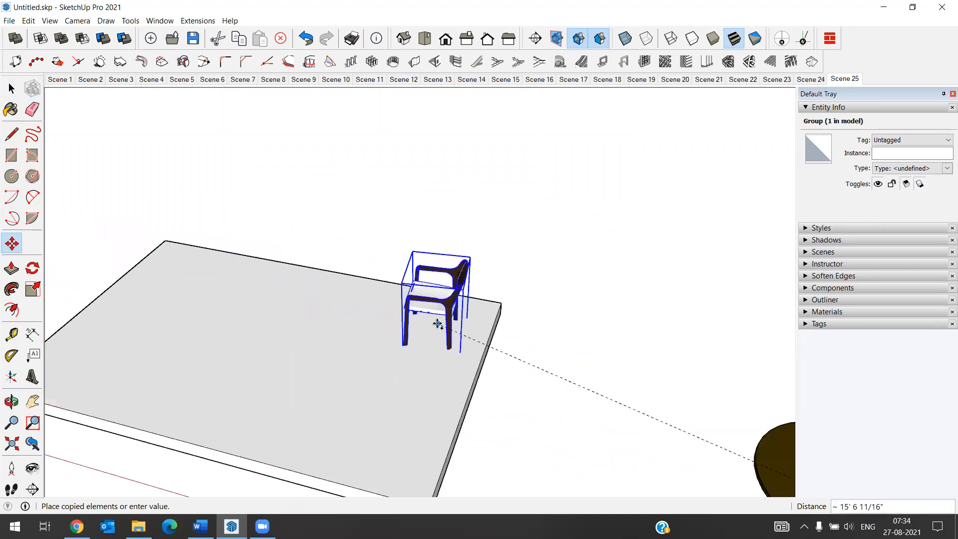
pyautogui.click(431, 318)
# Rotate the copied chair on the slab by about 8.6° in the horizontal plane
pyautogui.click(10, 88)
pyautogui.click(32, 268)
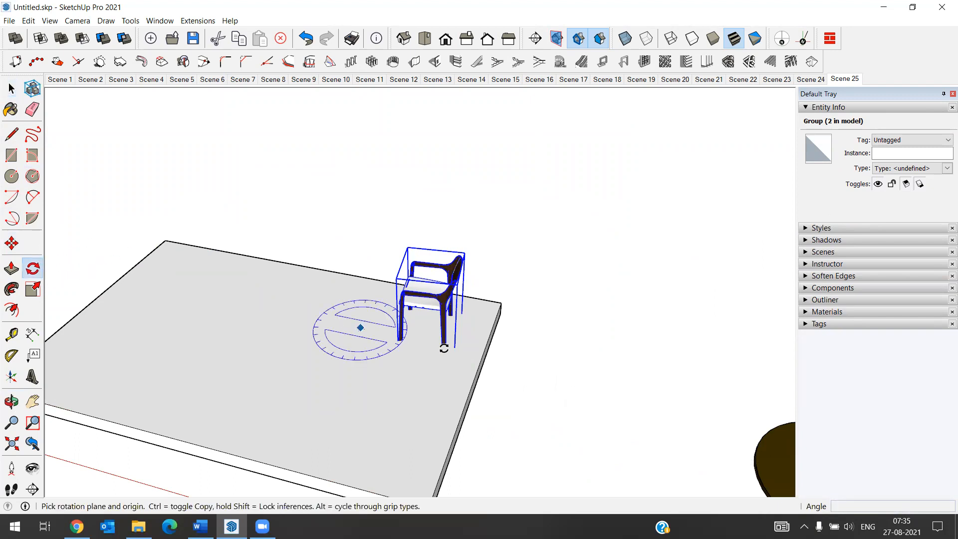
pyautogui.click(417, 353)
pyautogui.click(317, 331)
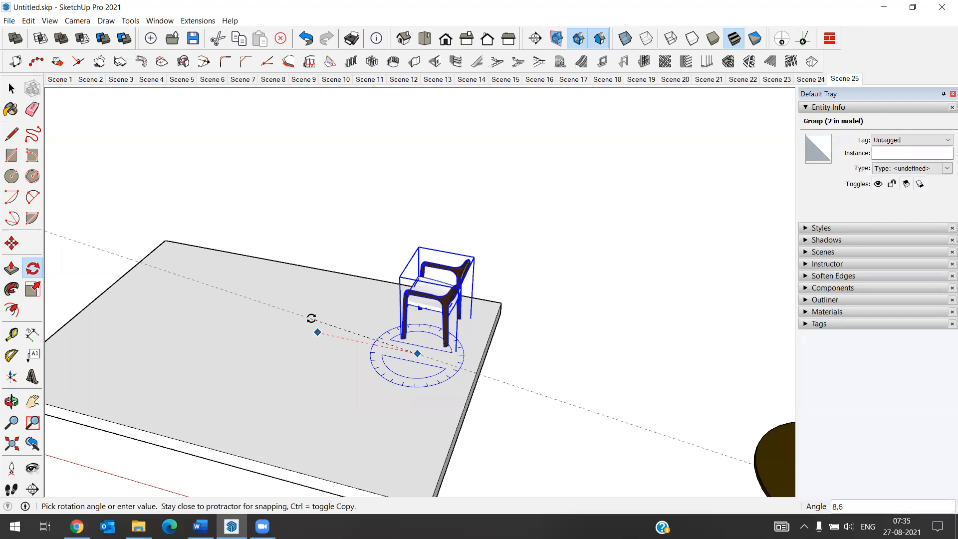
pyautogui.click(312, 318)
pyautogui.click(12, 88)
pyautogui.click(266, 192)
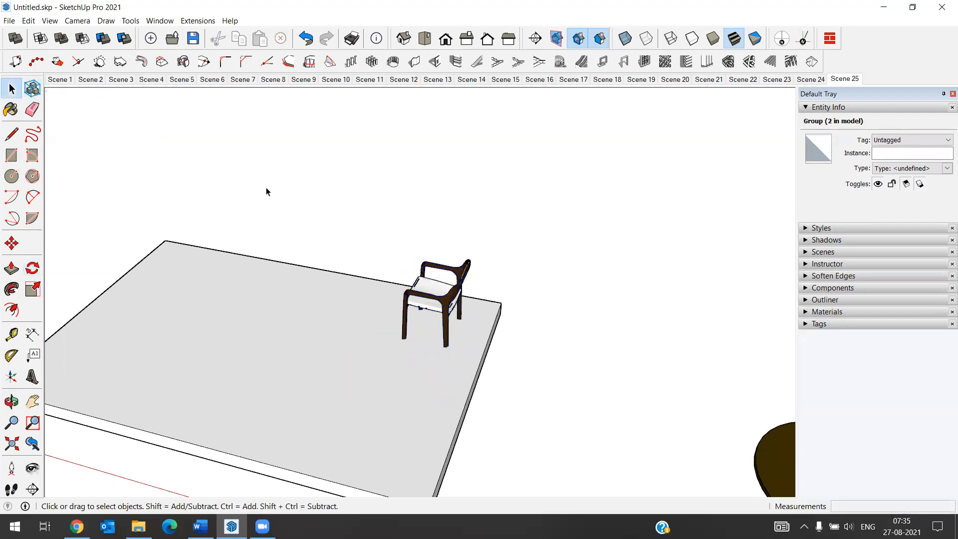
# Select the chair on the slab and open the Rectangular Array settings for it
pyautogui.scroll(-3, 387, 301)
pyautogui.moveTo(363, 309); pyautogui.dragTo(352, 327, button='middle')
pyautogui.scroll(5, 352, 328)
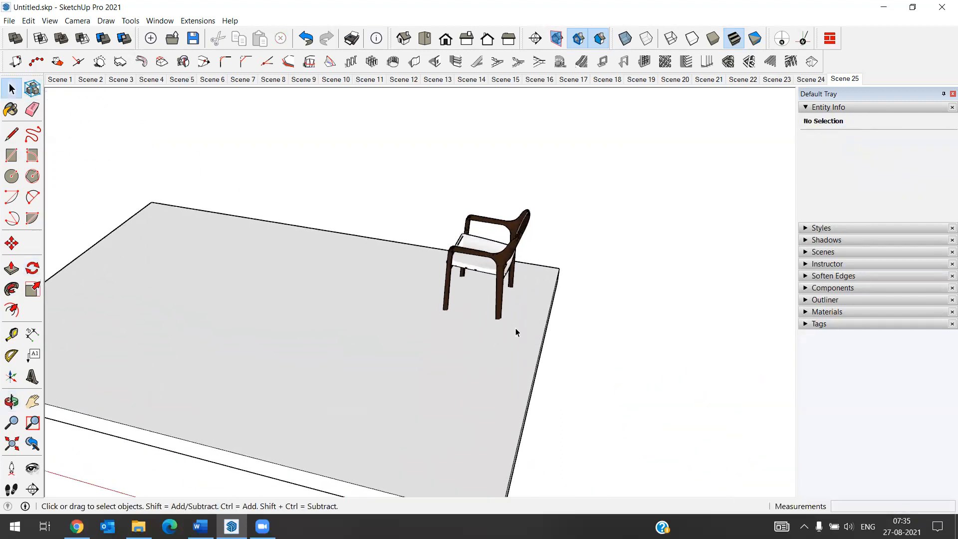
pyautogui.scroll(-2, 529, 327)
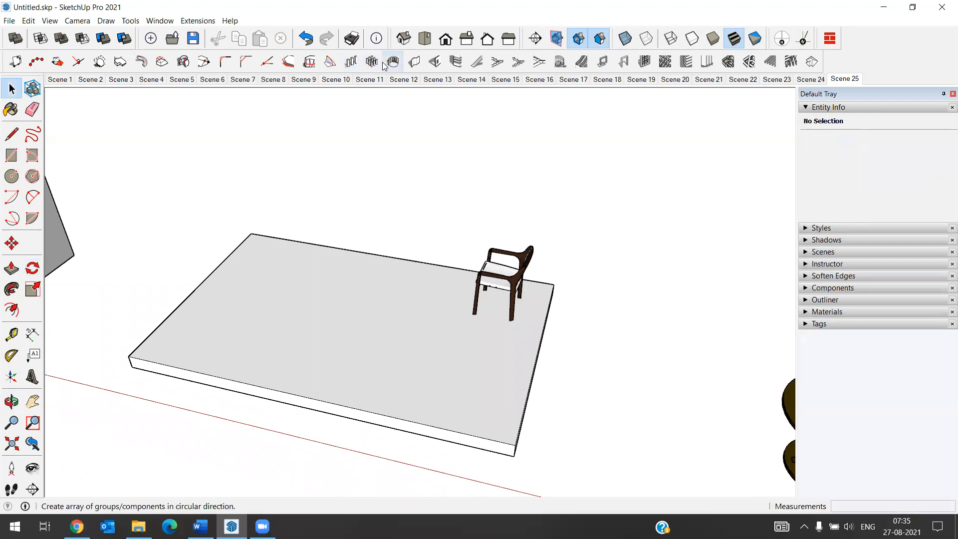
pyautogui.click(496, 280)
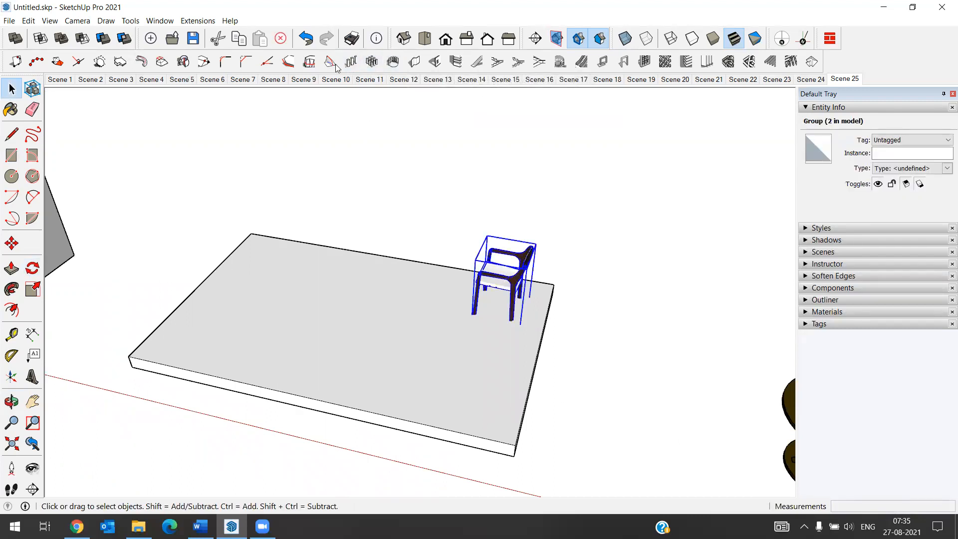
pyautogui.click(370, 63)
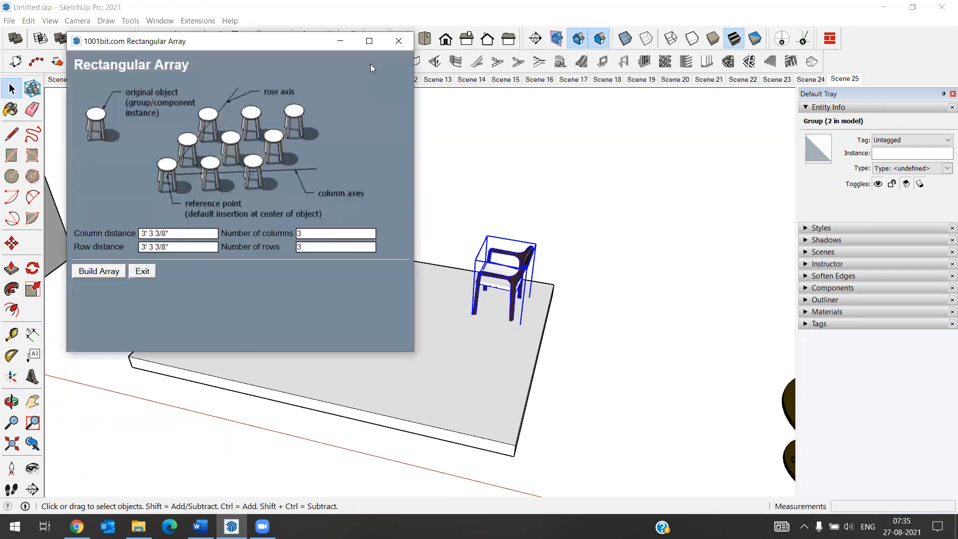
pyautogui.moveTo(232, 47); pyautogui.dragTo(270, 40)
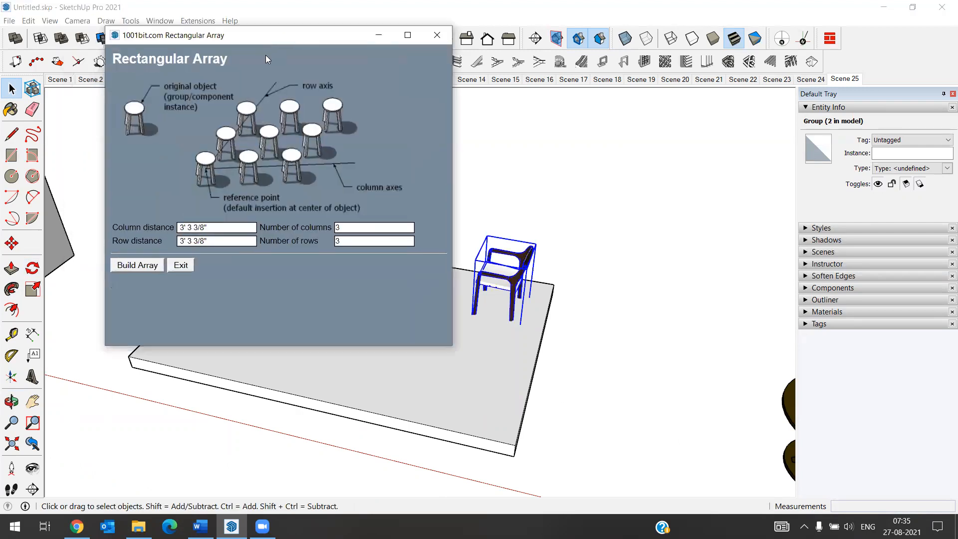
# Build a 3-by-3 Rectangular Array of chairs at 3' 3 3/8" column and row distances, along the slab's back edge and across to its near edge
pyautogui.click(210, 226)
pyautogui.click(224, 242)
pyautogui.click(346, 229)
pyautogui.click(341, 240)
pyautogui.click(152, 270)
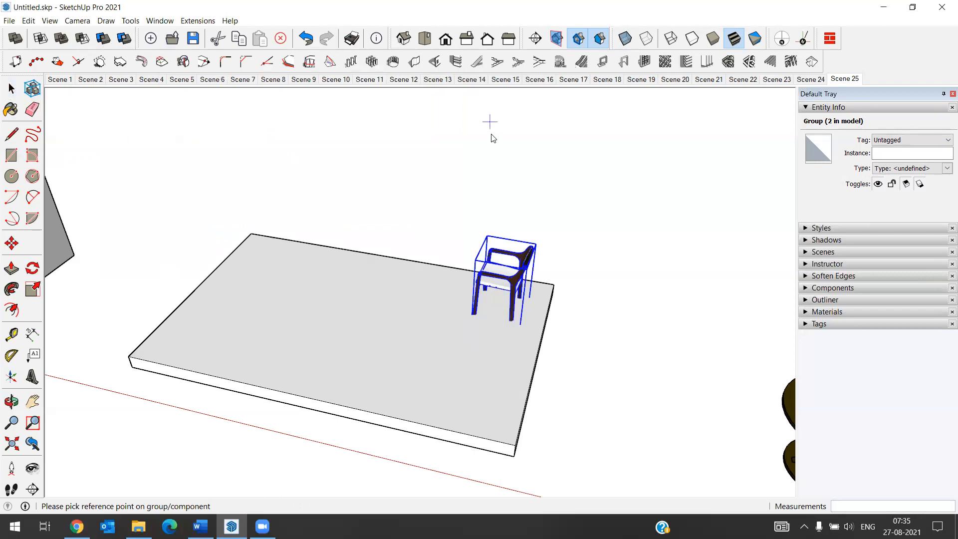
pyautogui.click(494, 300)
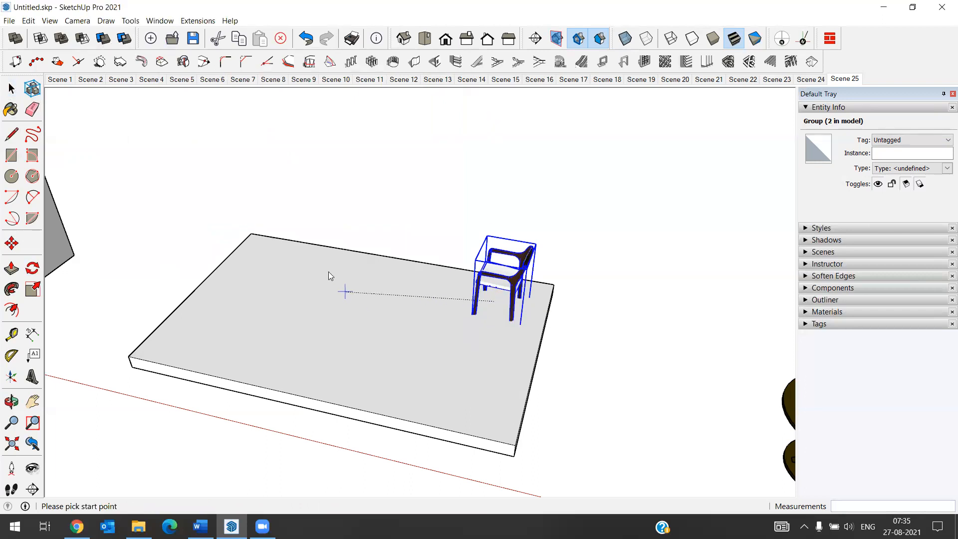
pyautogui.click(488, 303)
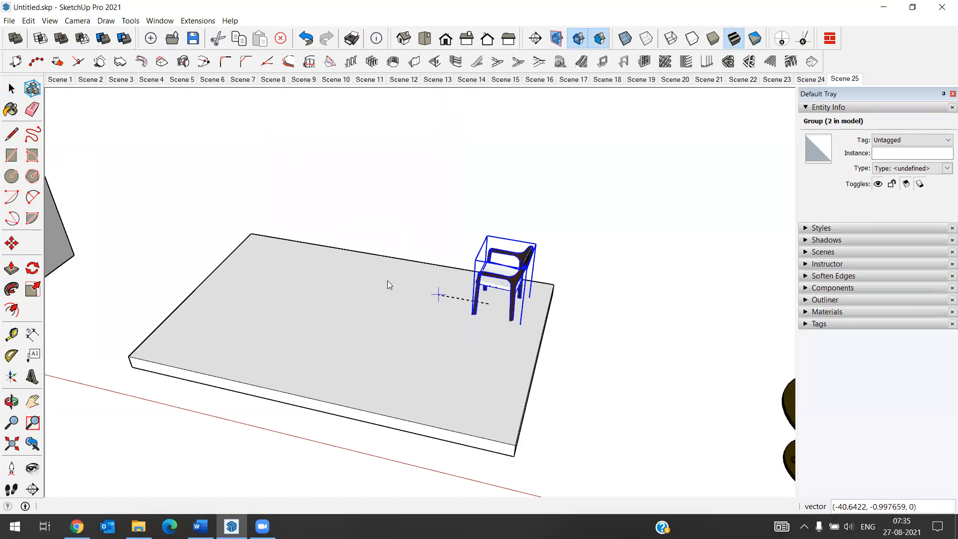
pyautogui.click(266, 260)
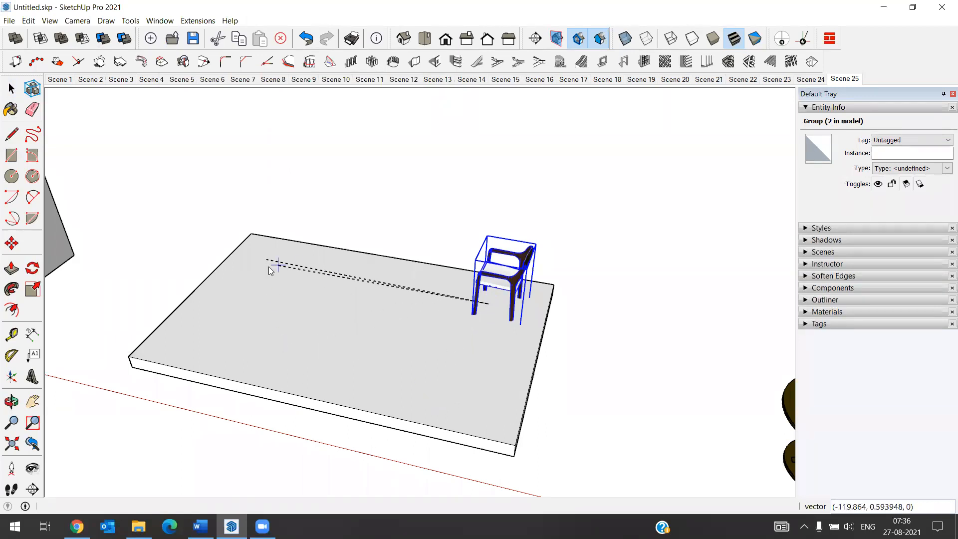
pyautogui.click(445, 405)
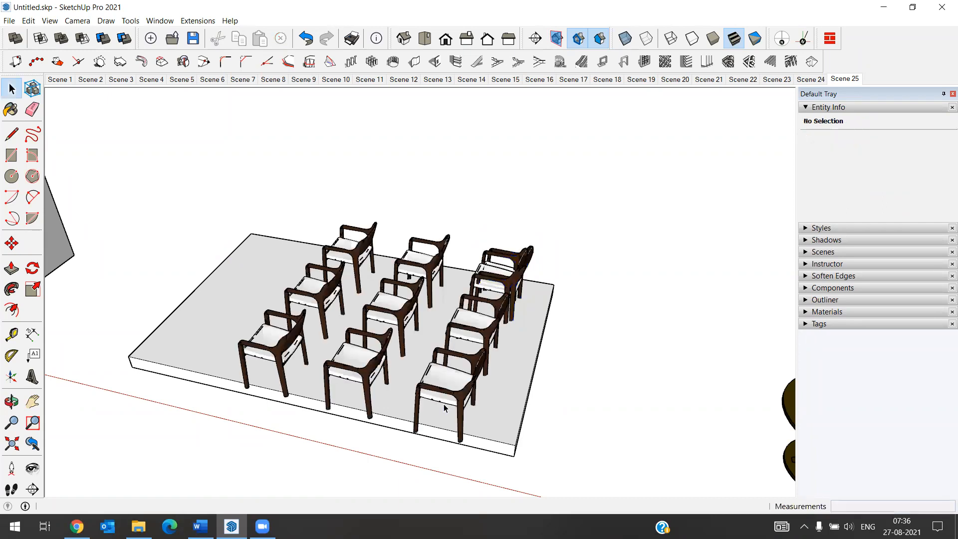
# View the chair array from the other side of the slab and undo it
pyautogui.press('o')
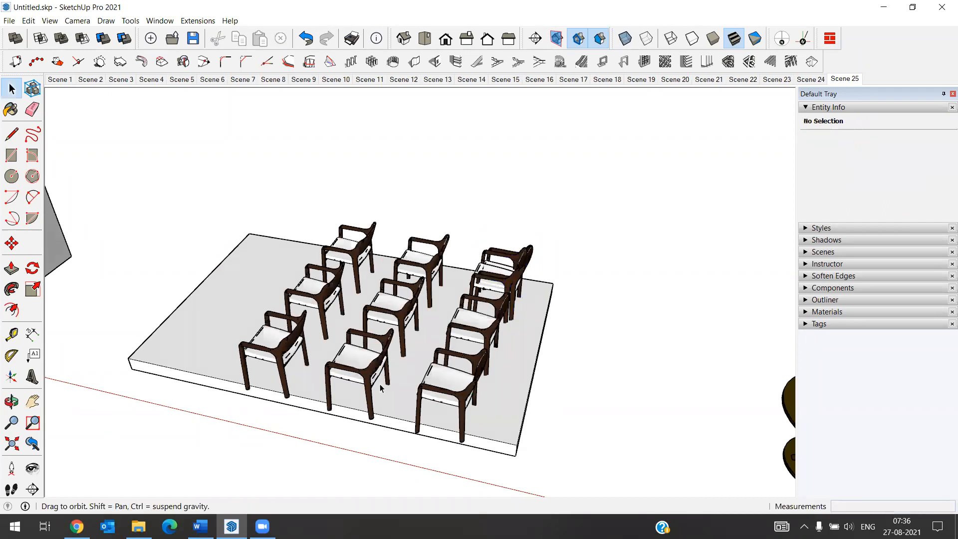
pyautogui.moveTo(364, 393); pyautogui.dragTo(387, 391)
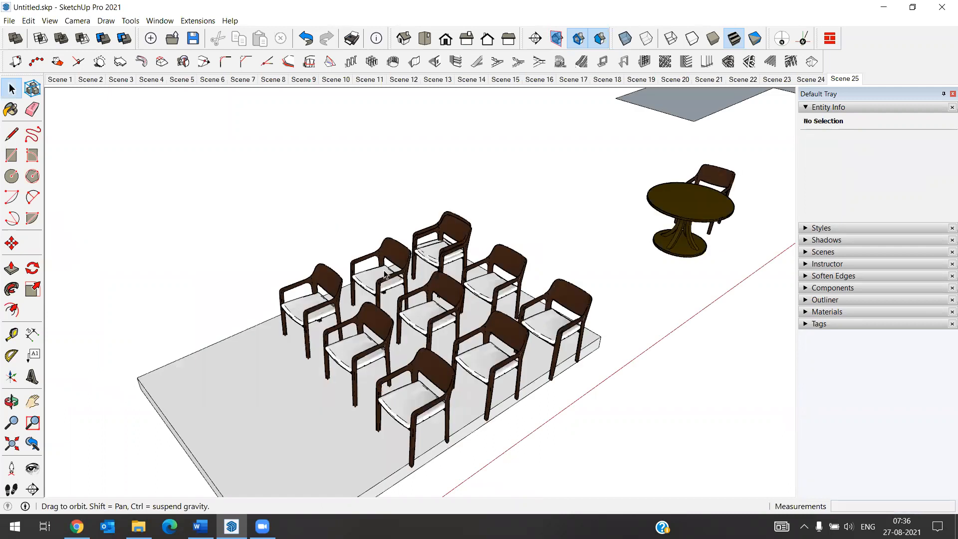
pyautogui.press('space')
pyautogui.hotkey('ctrl', 'z')
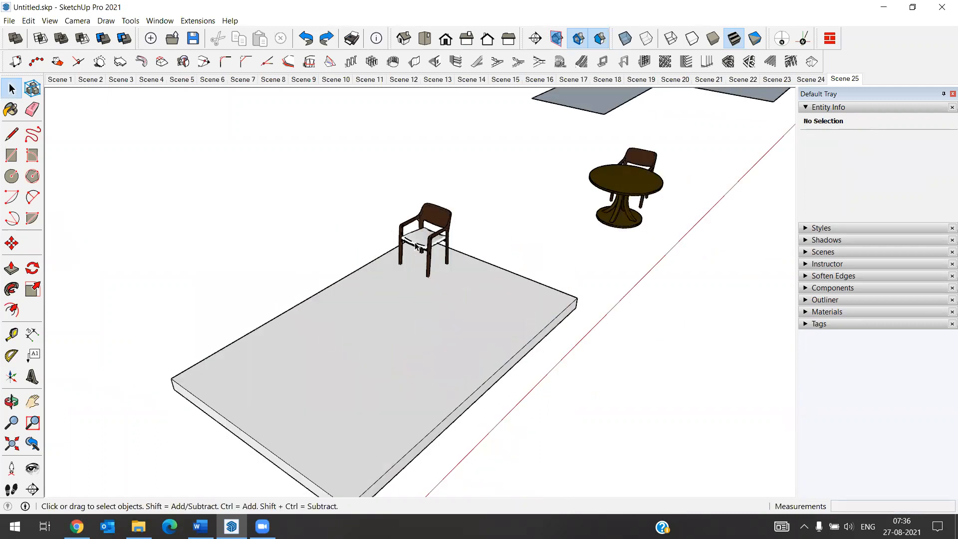
pyautogui.click(416, 245)
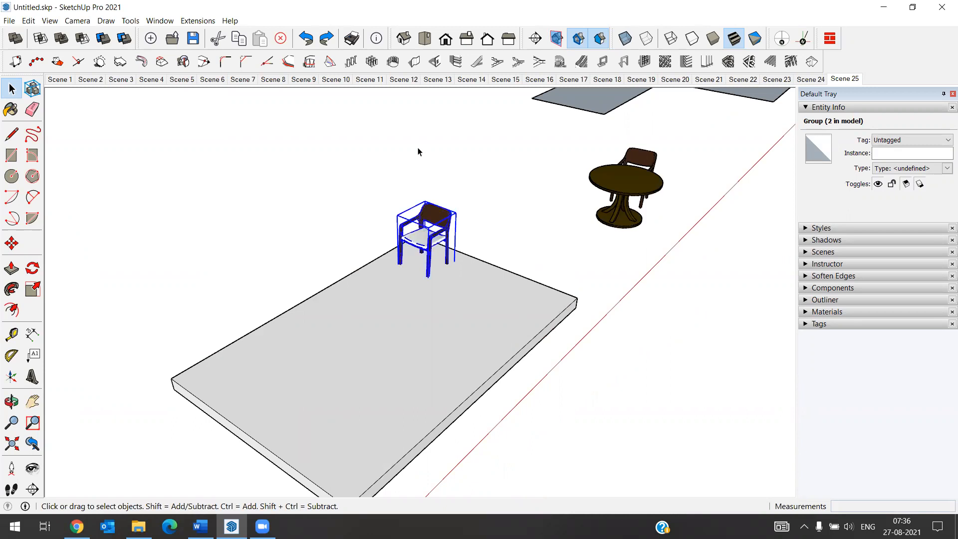
pyautogui.click(372, 62)
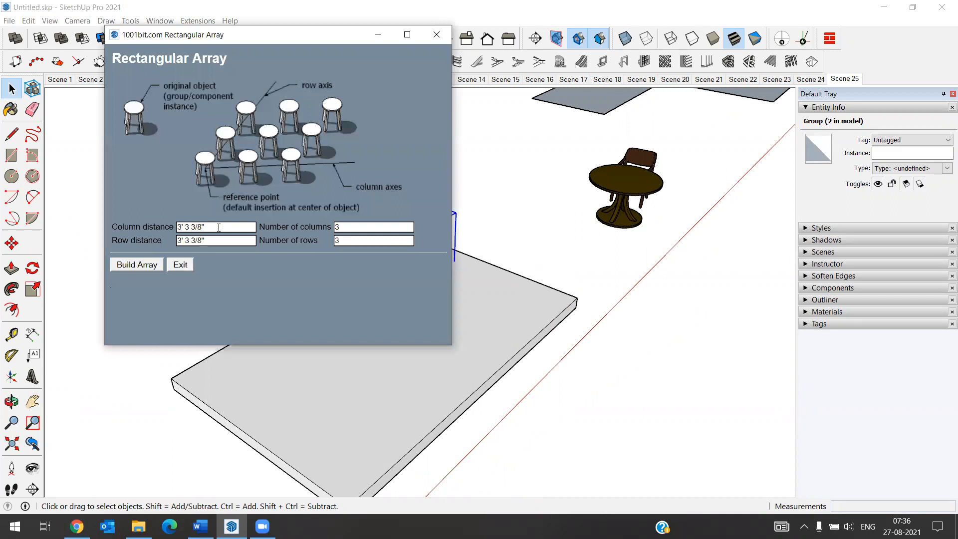
pyautogui.click(430, 42)
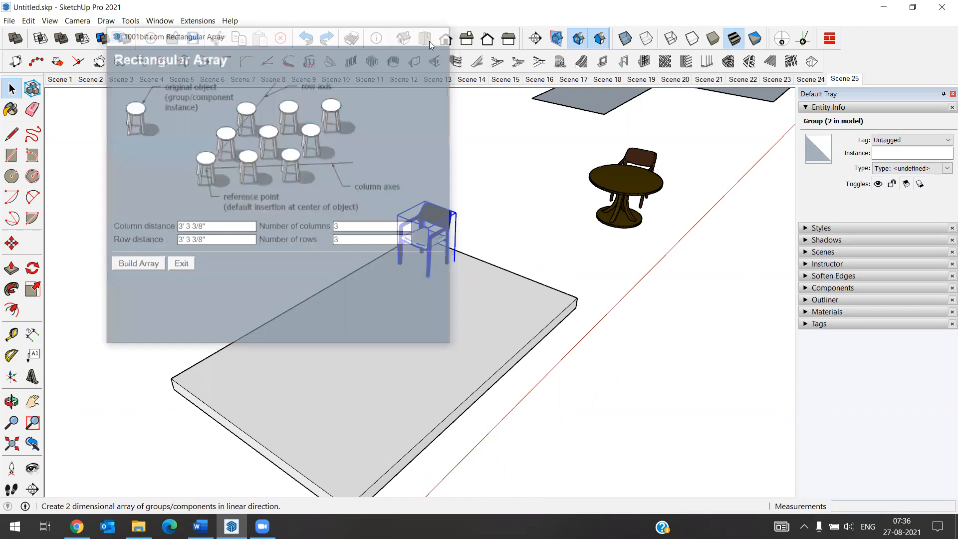
# Check the length of the slab's short edge with a linear dimension from its corner, without placing it
pyautogui.click(33, 334)
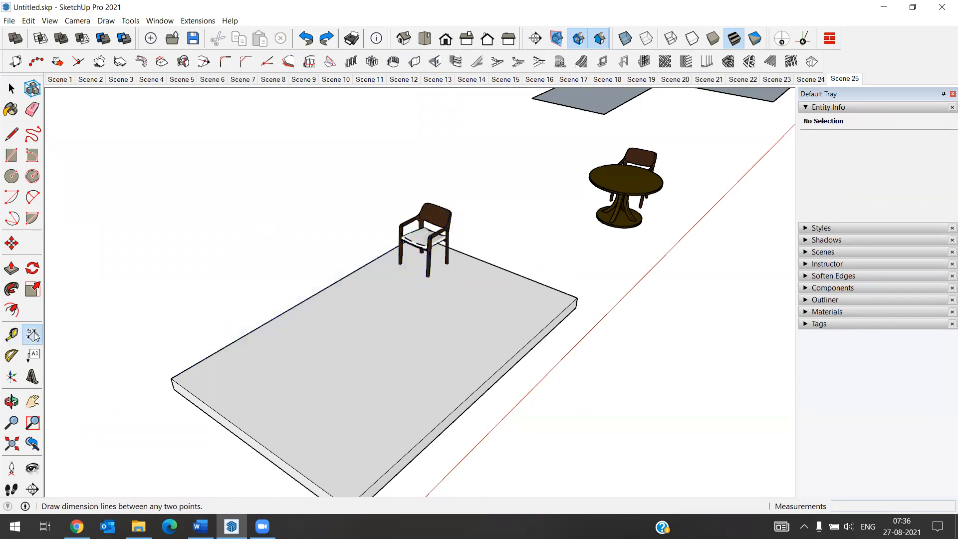
pyautogui.click(171, 378)
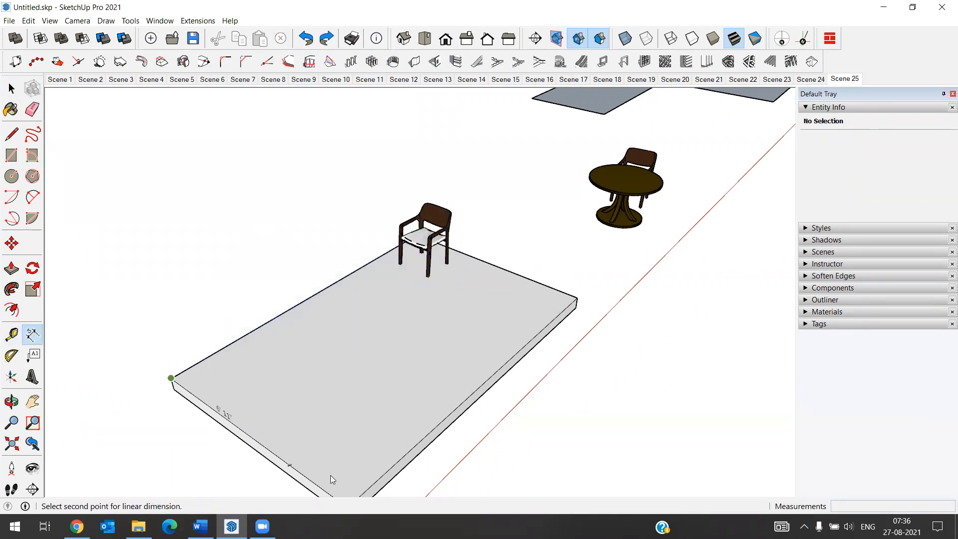
pyautogui.scroll(-1, 324, 469)
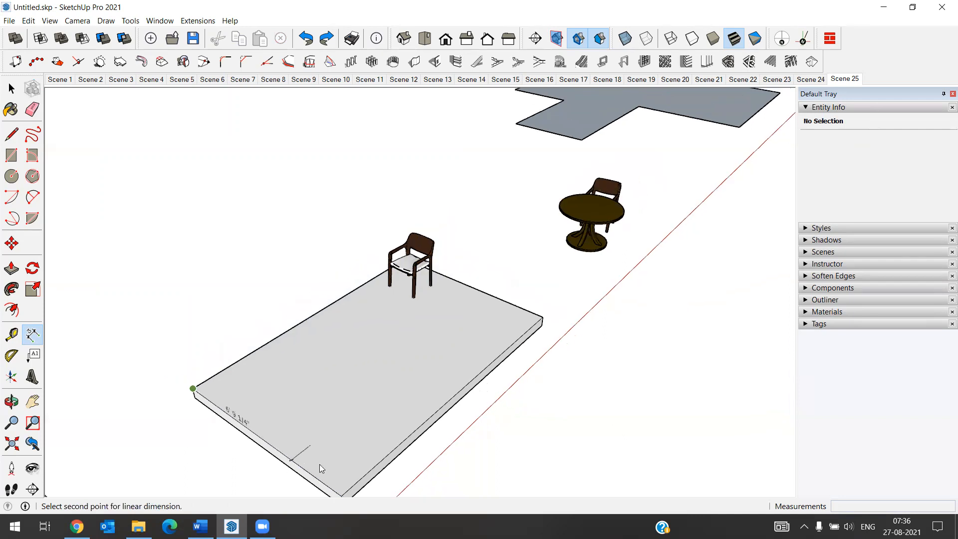
pyautogui.click(12, 88)
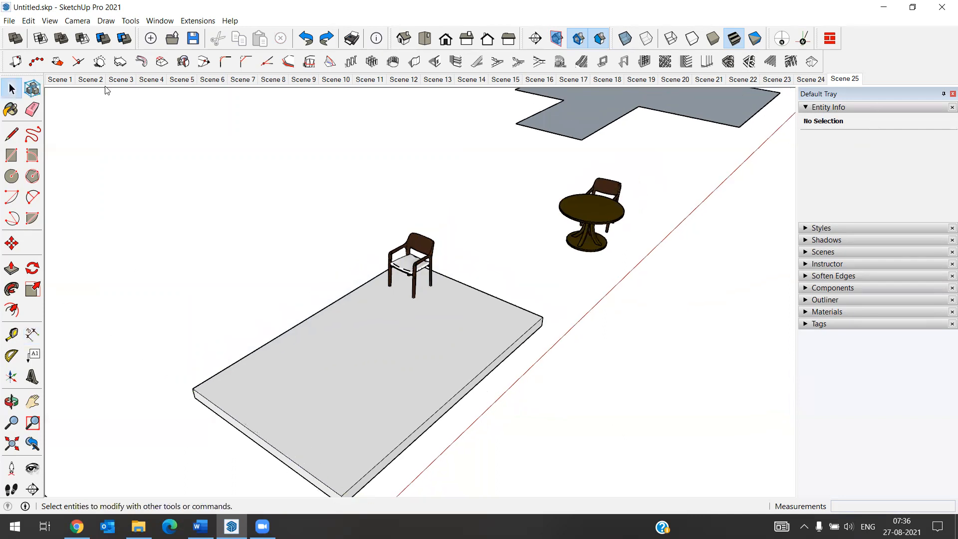
# Build a 3-by-3 Rectangular Array of the slab chair with 9' column and row distances, starting from its base
pyautogui.click(417, 252)
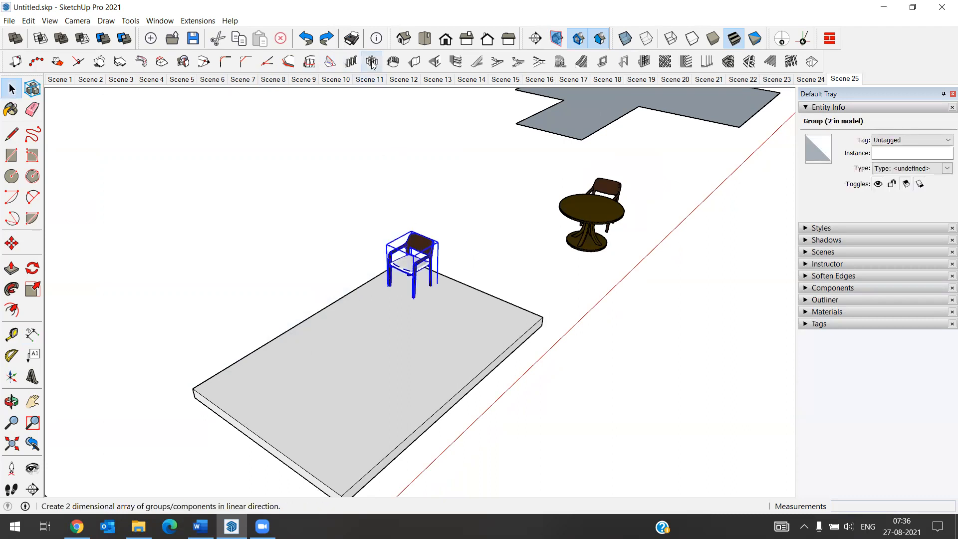
pyautogui.click(371, 62)
pyautogui.tripleClick(227, 231)
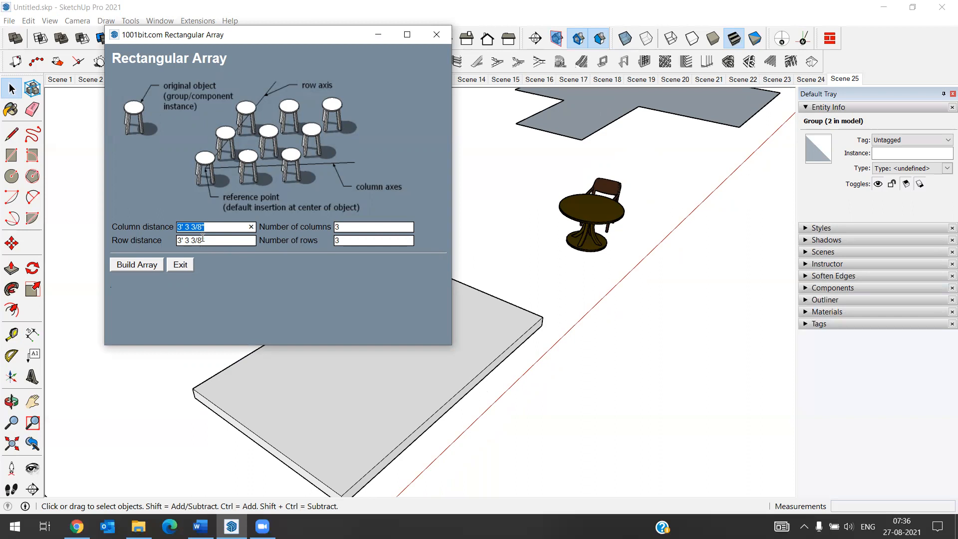
pyautogui.write('9')
pyautogui.press('Tab')
pyautogui.write("9'")
pyautogui.click(136, 264)
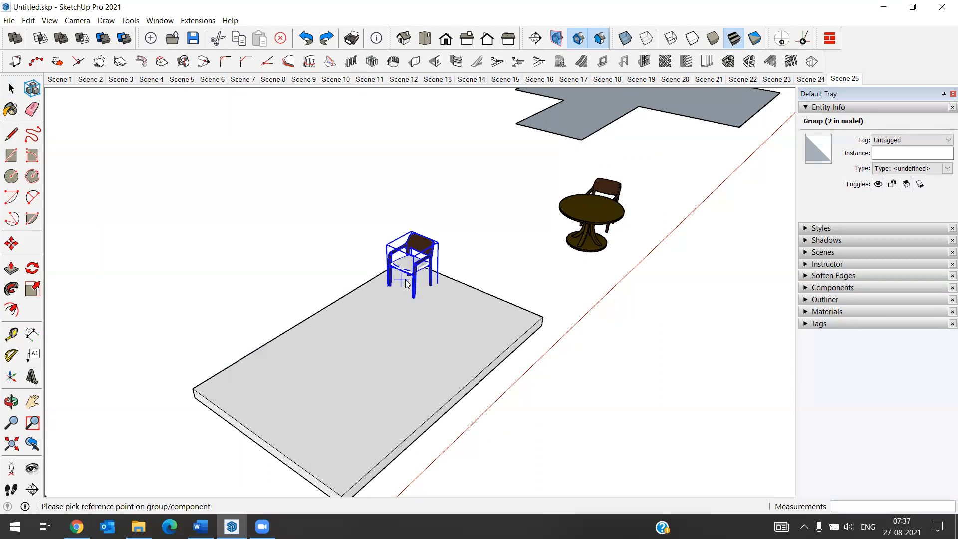
pyautogui.click(405, 282)
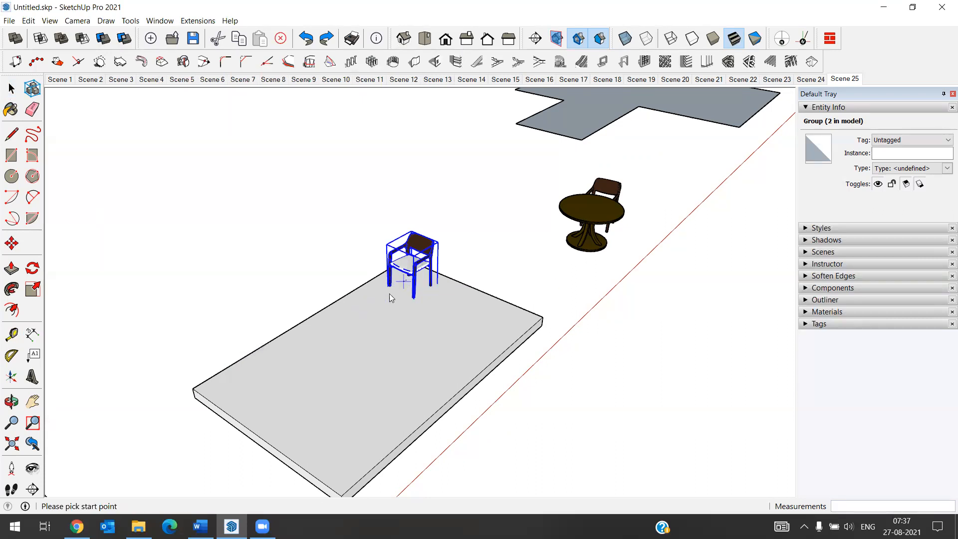
pyautogui.click(250, 377)
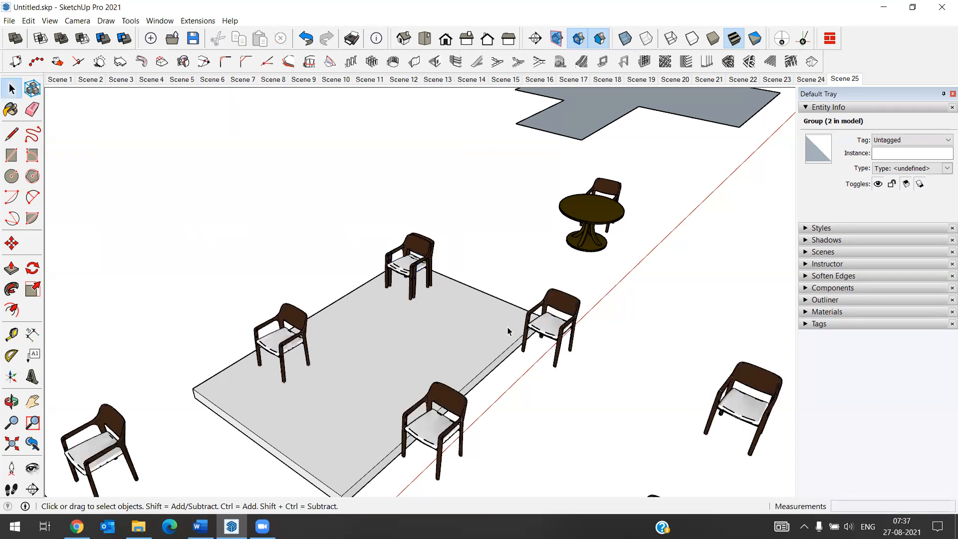
pyautogui.click(507, 327)
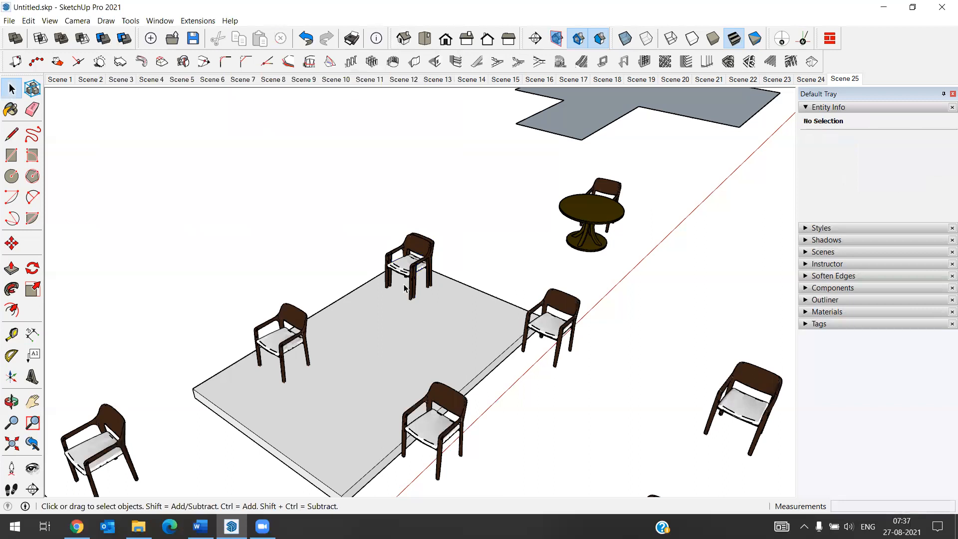
# Examine how the chairs of the 9' array are spread over and around the slab
pyautogui.scroll(-3, 394, 288)
pyautogui.scroll(2, 408, 291)
pyautogui.click(11, 89)
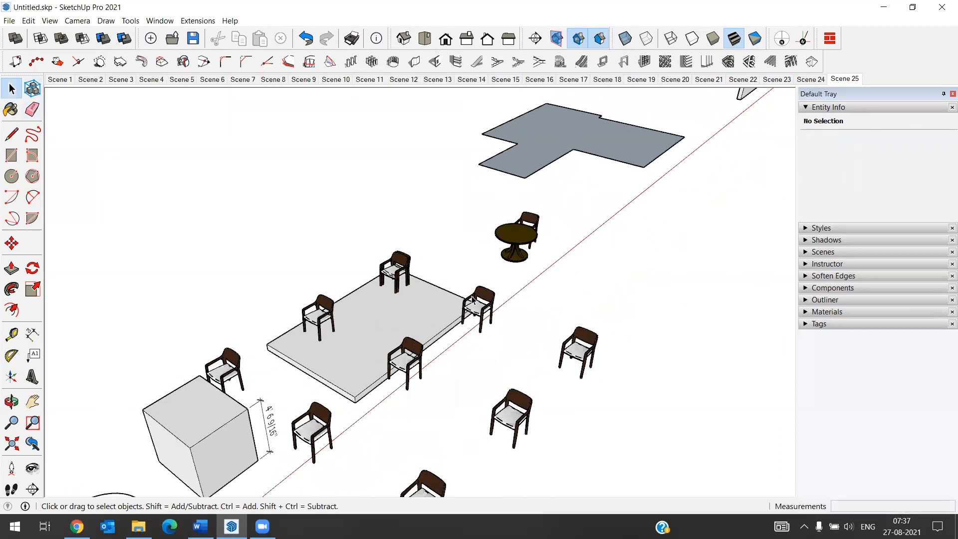
pyautogui.scroll(3, 465, 328)
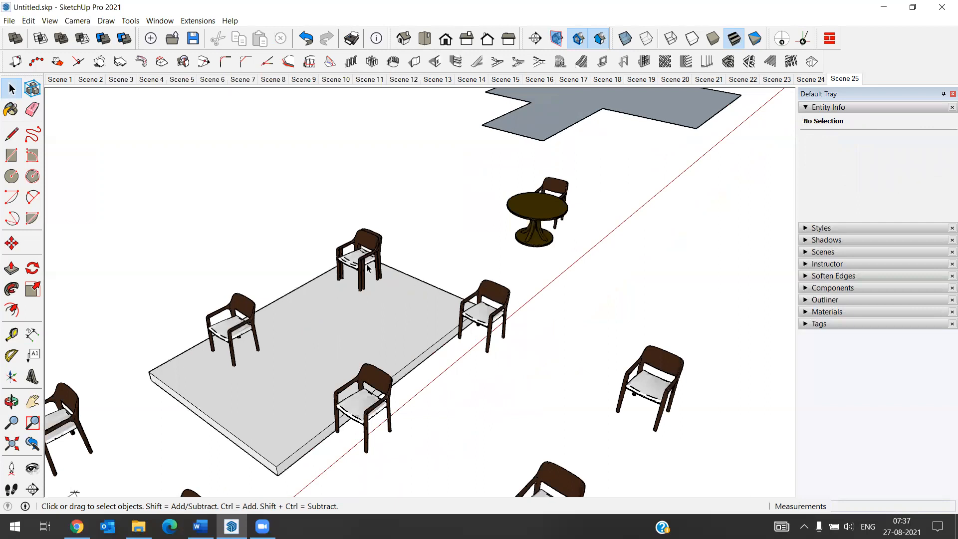
pyautogui.scroll(-2, 363, 279)
pyautogui.scroll(-1, 355, 297)
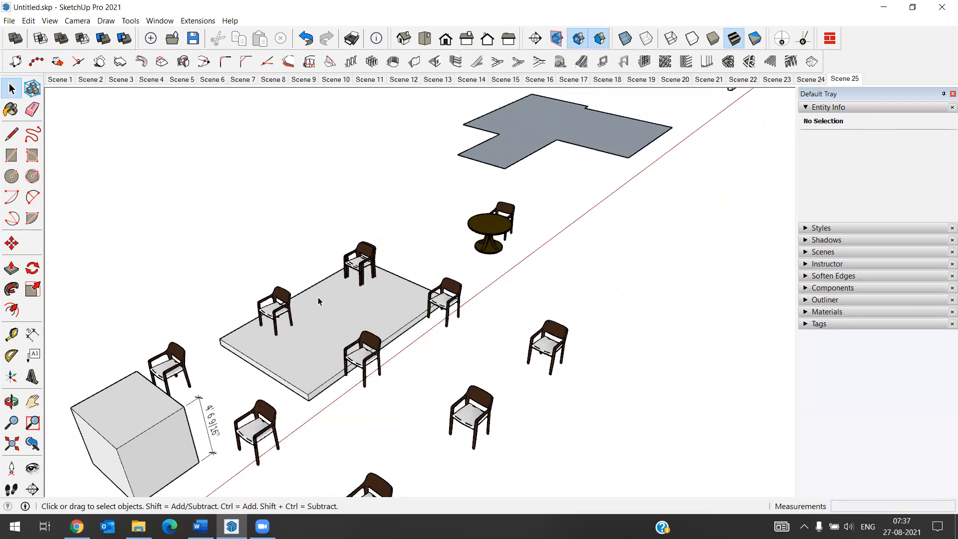
pyautogui.scroll(-1, 346, 304)
pyautogui.scroll(-2, 355, 319)
pyautogui.scroll(1, 321, 264)
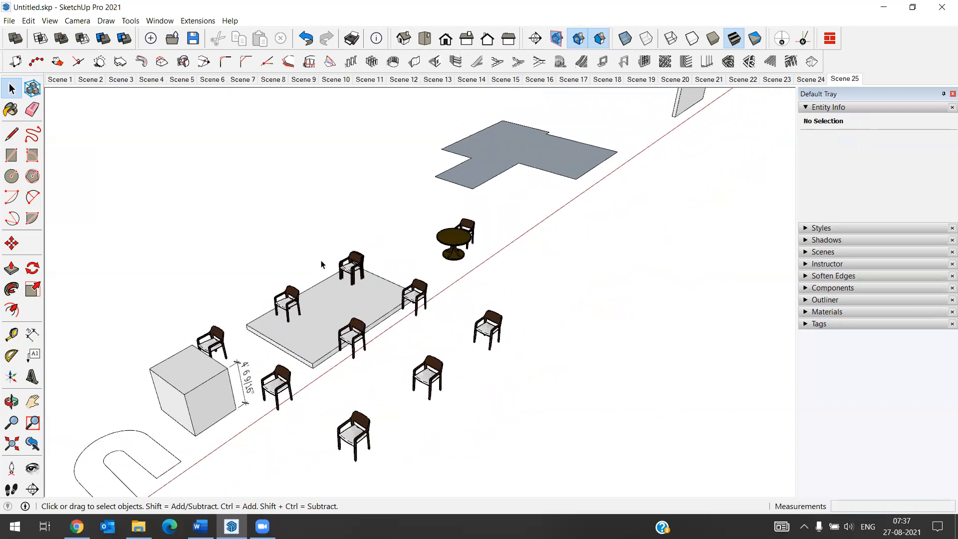
pyautogui.scroll(1, 360, 275)
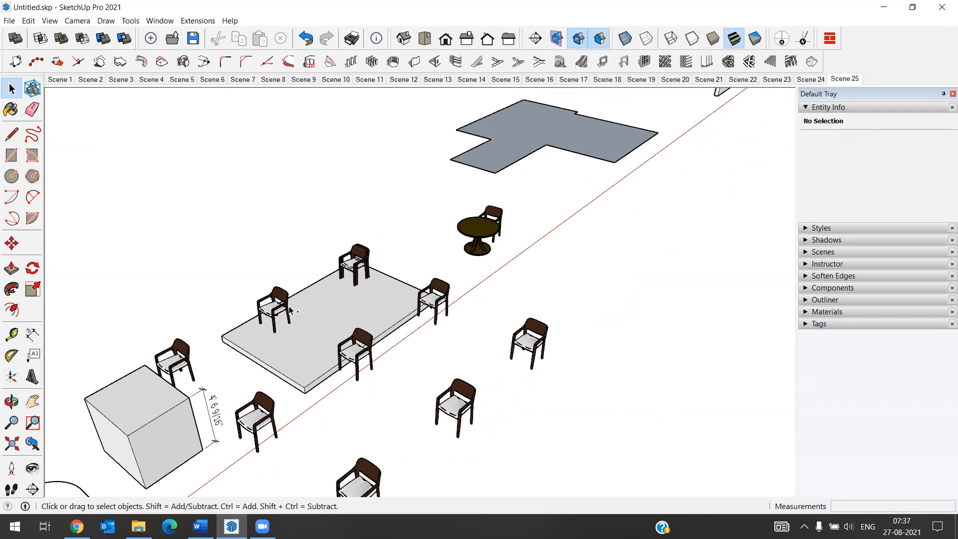
# Undo the 9' chair array
pyautogui.hotkey('ctrl', 'z')
pyautogui.scroll(5, 350, 296)
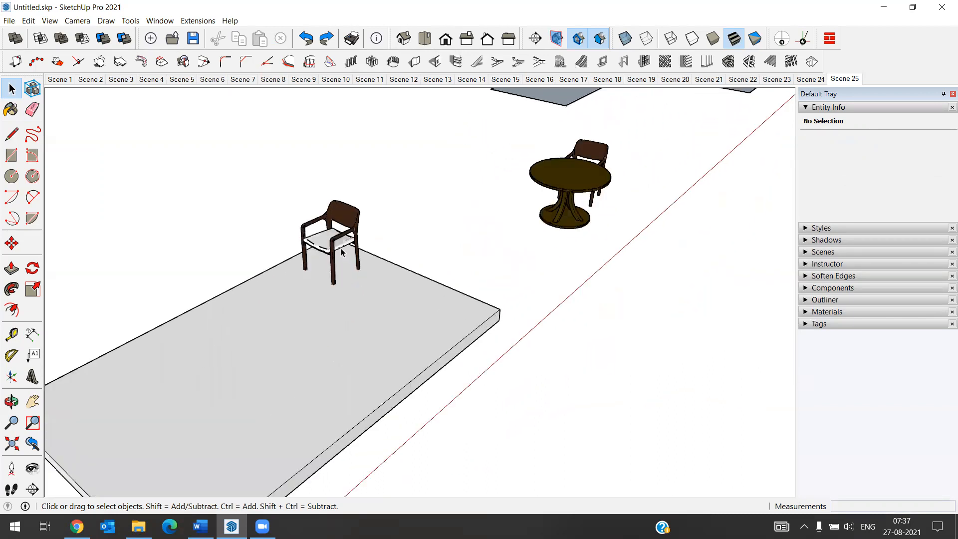
pyautogui.scroll(-1, 373, 133)
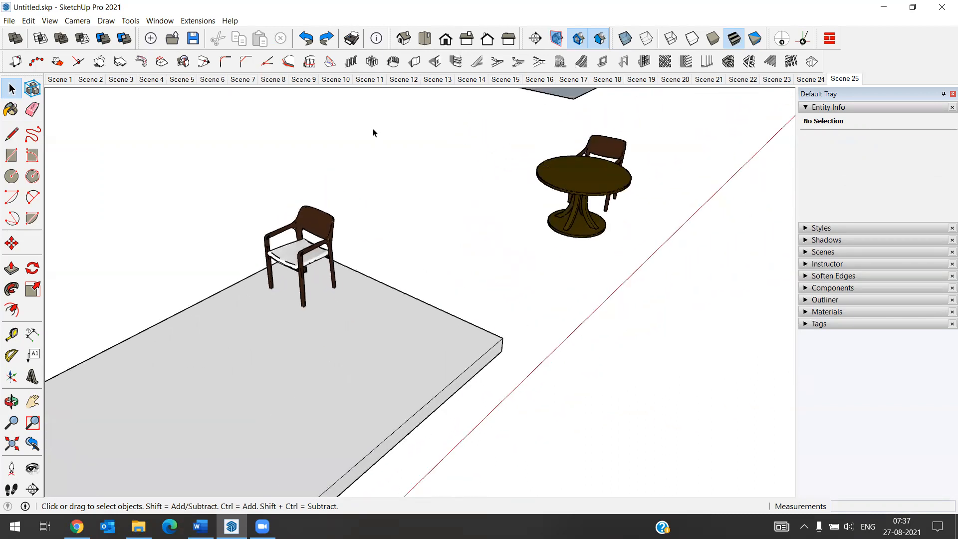
# Open the Rectangular Array settings for the slab chair, review the distances and number of columns, and close them unchanged
pyautogui.click(372, 61)
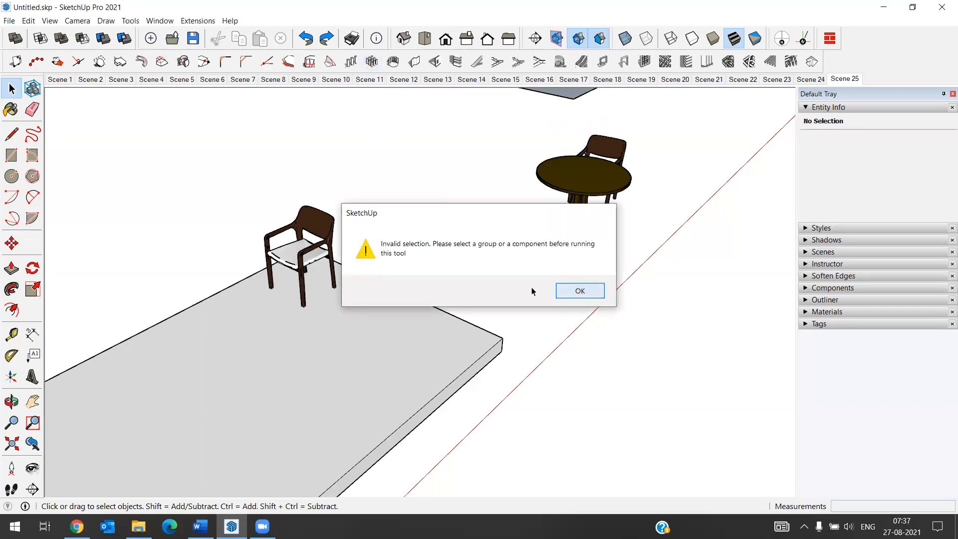
pyautogui.click(580, 290)
pyautogui.click(299, 249)
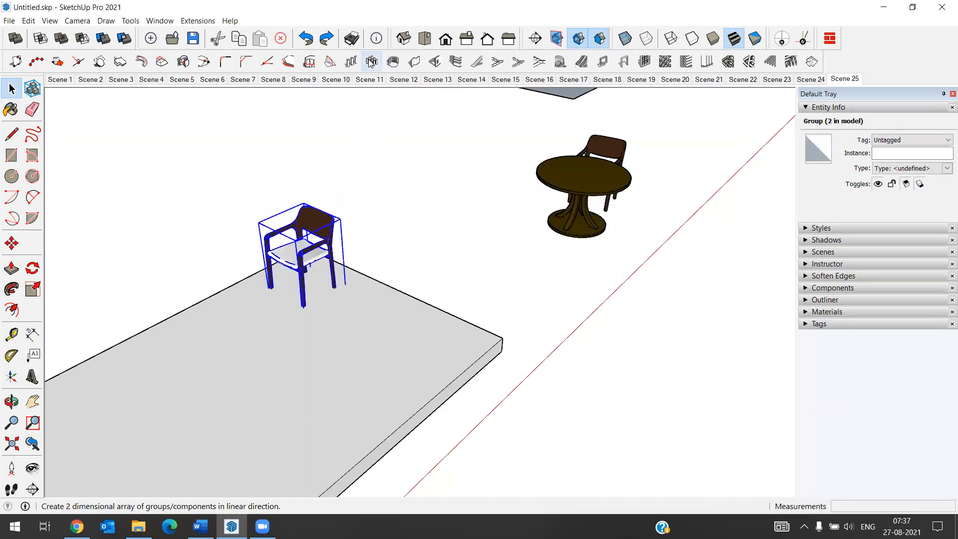
pyautogui.click(372, 61)
pyautogui.click(195, 231)
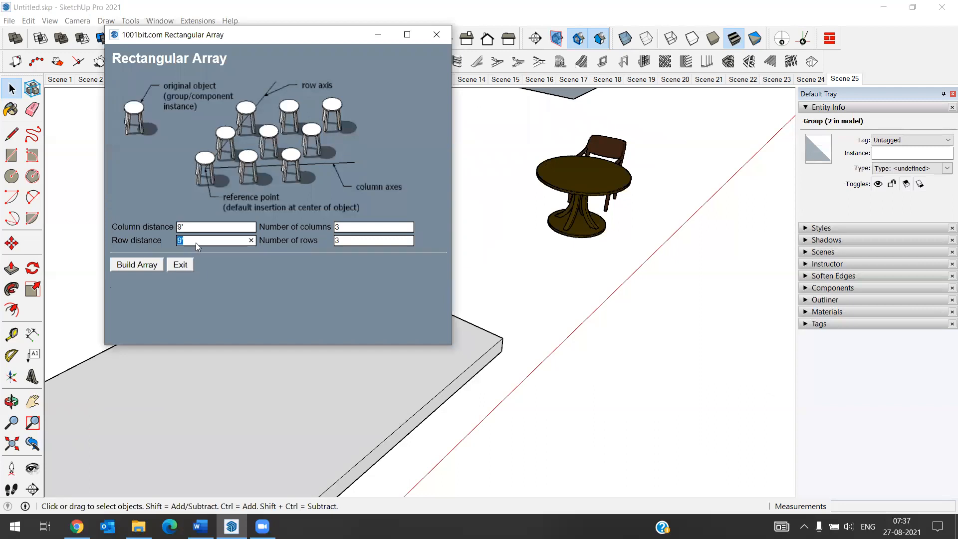
pyautogui.click(353, 226)
pyautogui.click(437, 35)
# Select the chair beside the round table and open the Polar Array settings for it
pyautogui.click(221, 369)
pyautogui.scroll(-2, 197, 353)
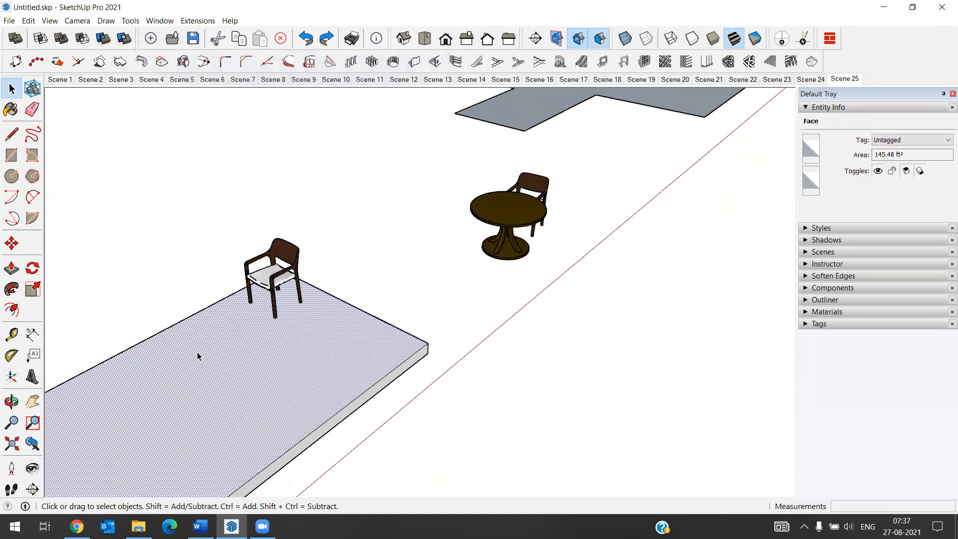
pyautogui.scroll(-2, 241, 364)
pyautogui.scroll(5, 465, 271)
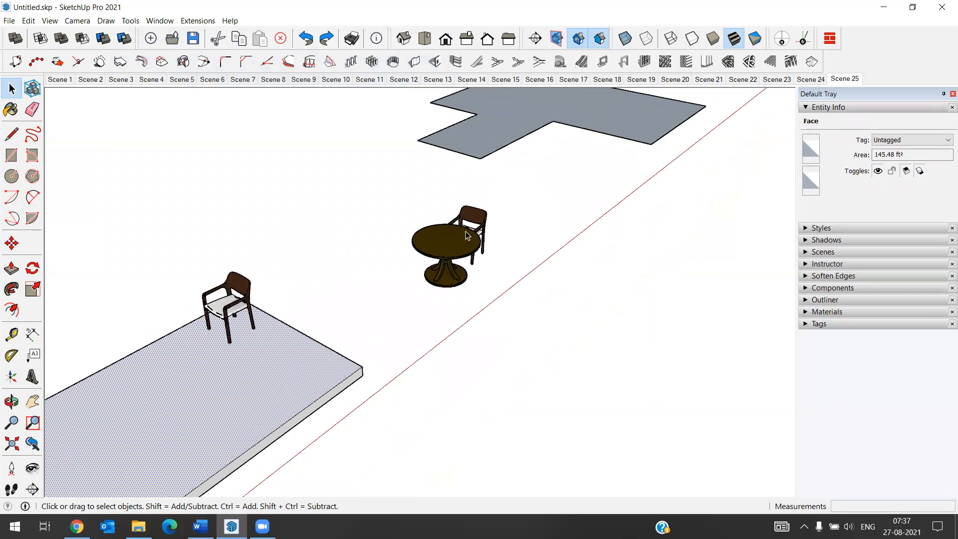
pyautogui.moveTo(360, 314); pyautogui.dragTo(306, 365, button='middle')
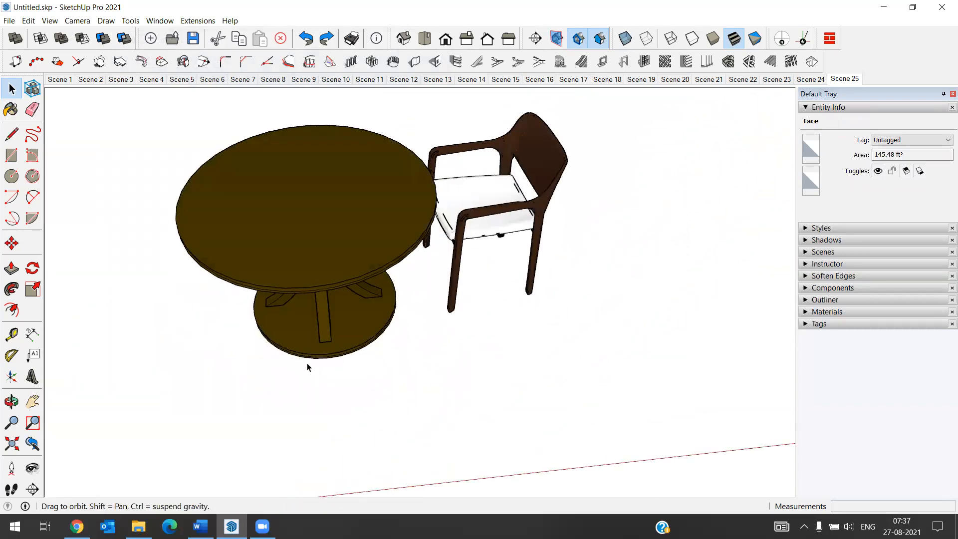
pyautogui.scroll(-2, 295, 297)
pyautogui.scroll(3, 367, 297)
pyautogui.click(375, 293)
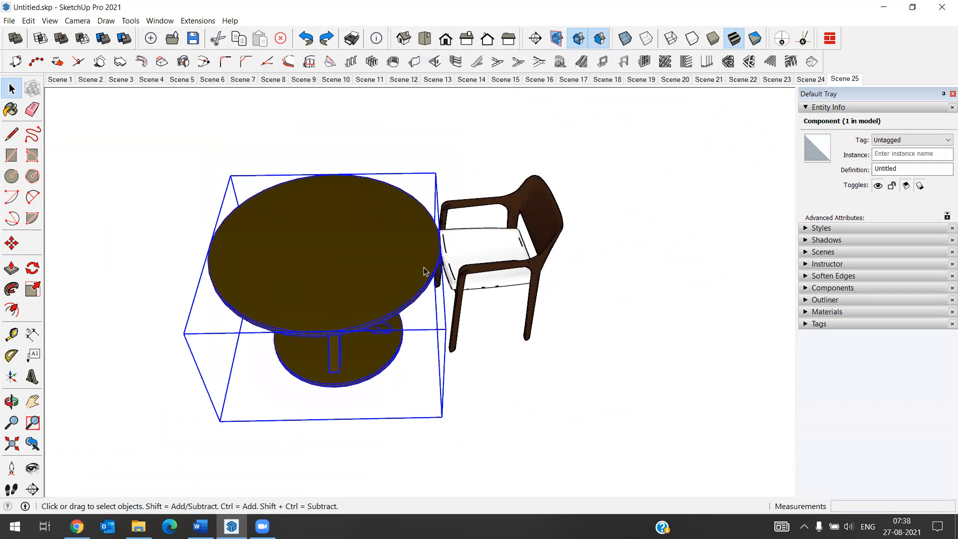
pyautogui.click(533, 278)
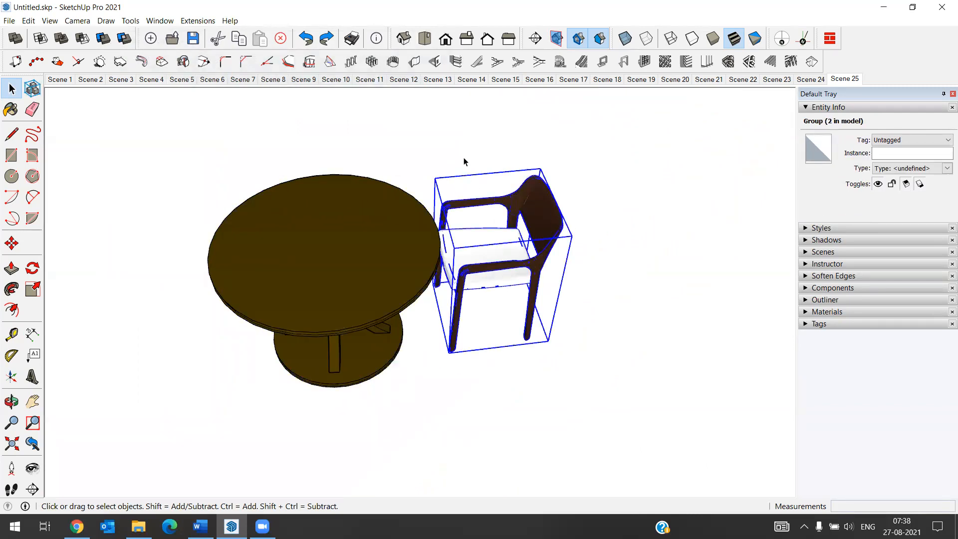
pyautogui.click(393, 61)
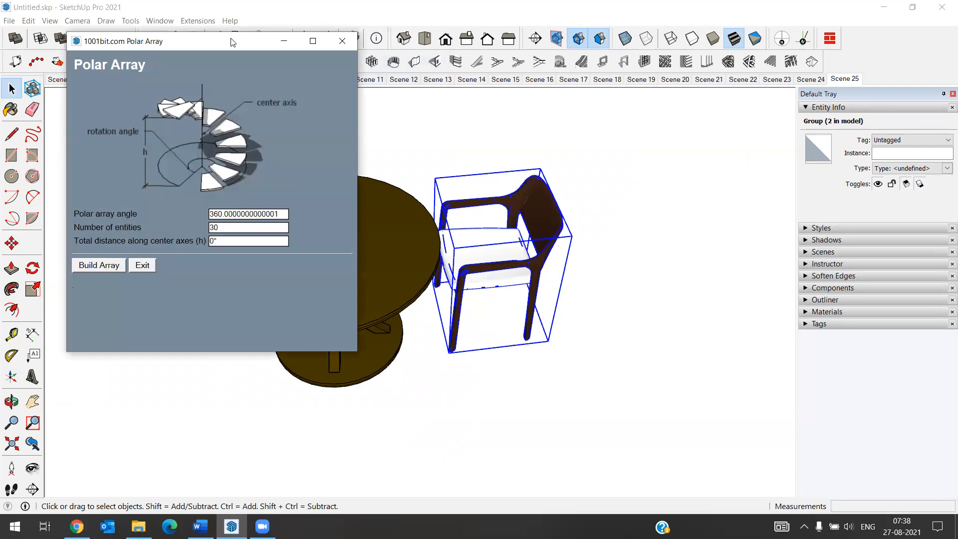
pyautogui.moveTo(230, 41); pyautogui.dragTo(220, 29)
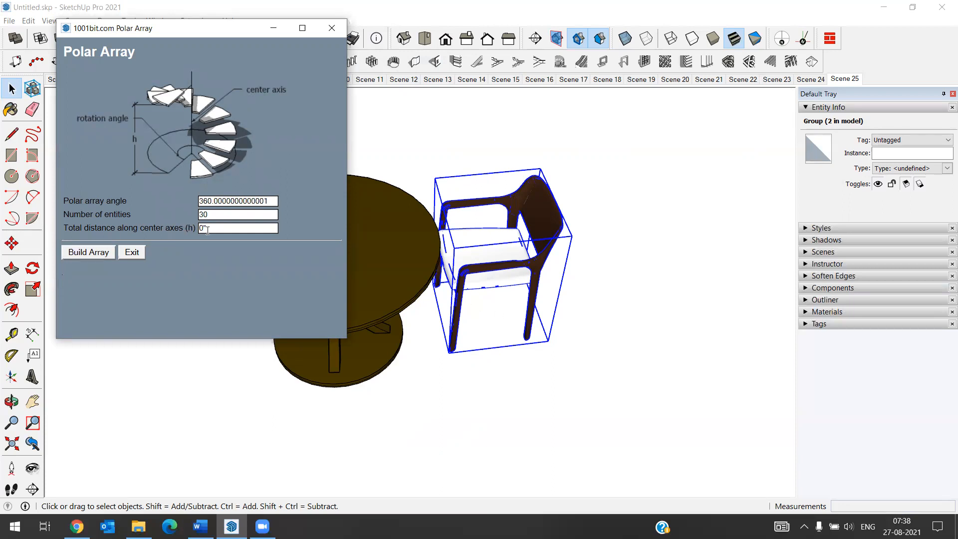
# Set the Polar Array to 4 entities and try to define its rotation axis from the centre of the tabletop
pyautogui.doubleClick(203, 215)
pyautogui.moveTo(140, 229); pyautogui.dragTo(182, 232)
pyautogui.click(104, 253)
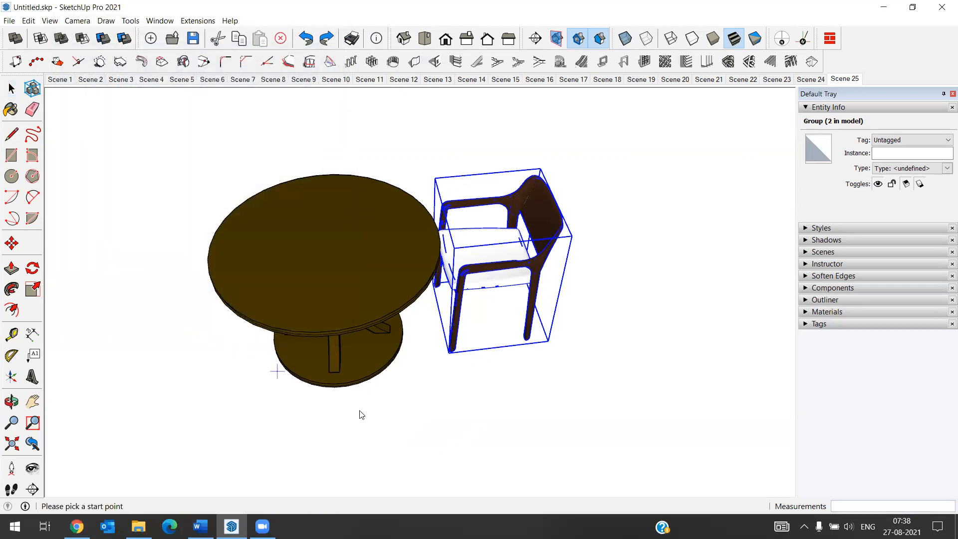
pyautogui.click(324, 252)
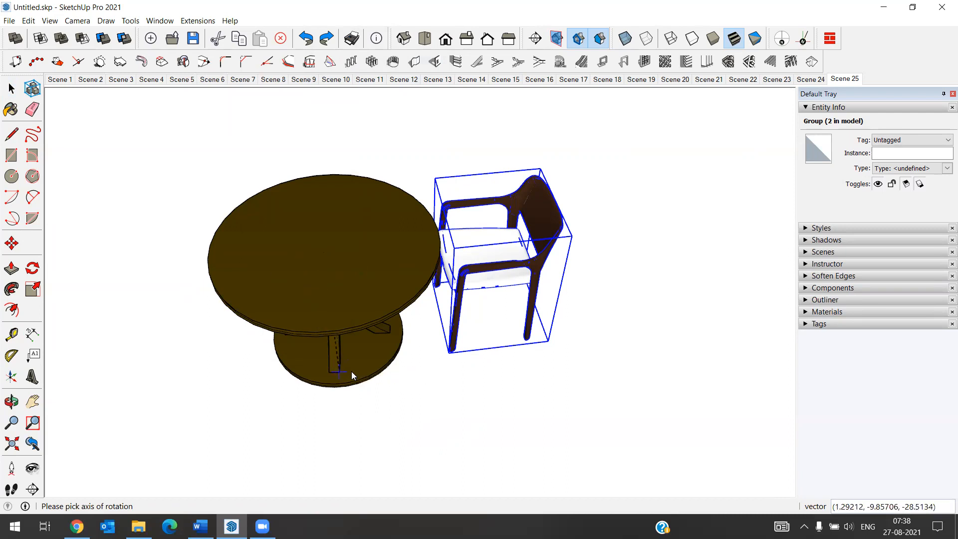
pyautogui.press('space')
# Build a 4-entity, 360-degree Polar Array of the chair around the round table, using a vertical axis from the centre of its base
pyautogui.moveTo(374, 363); pyautogui.dragTo(336, 325, button='middle')
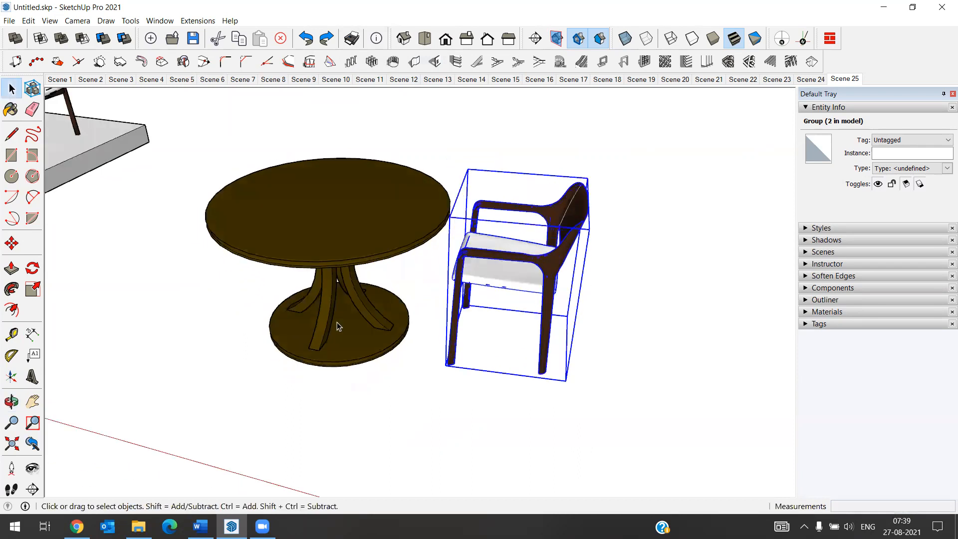
pyautogui.scroll(3, 338, 321)
pyautogui.scroll(-3, 339, 320)
pyautogui.click(386, 62)
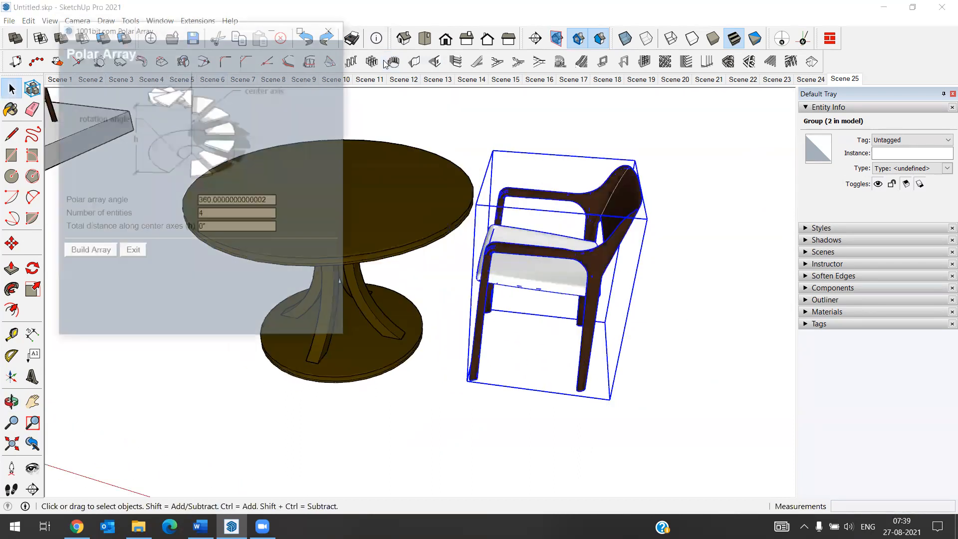
pyautogui.click(90, 252)
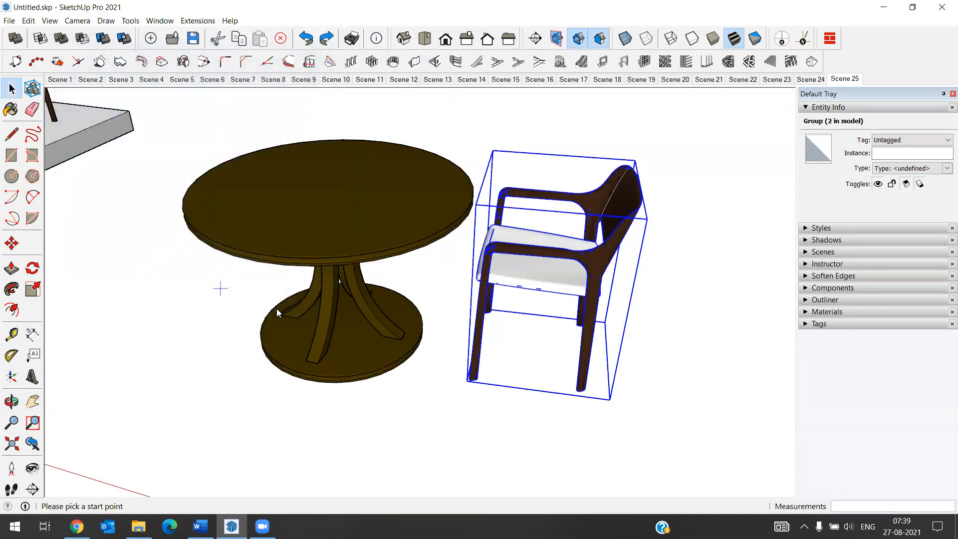
pyautogui.click(344, 327)
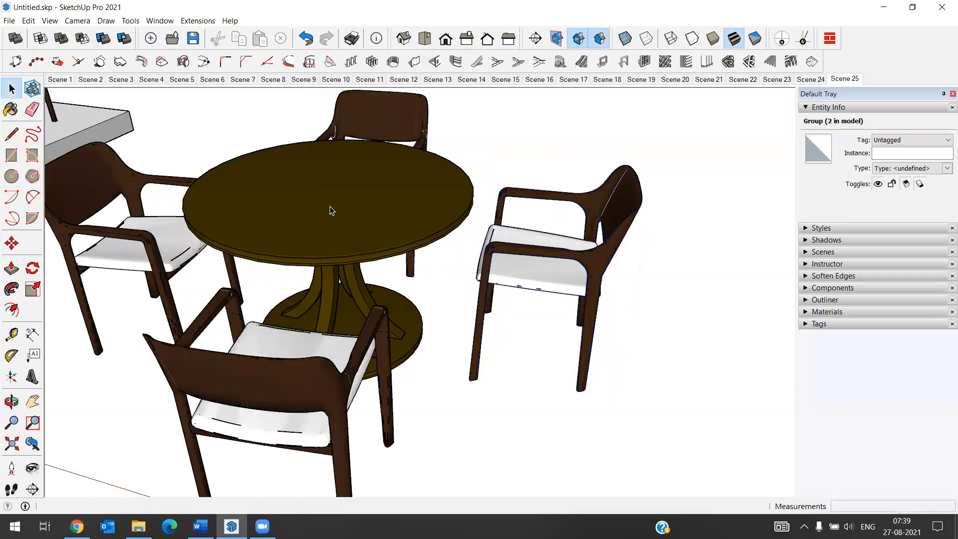
pyautogui.press('space')
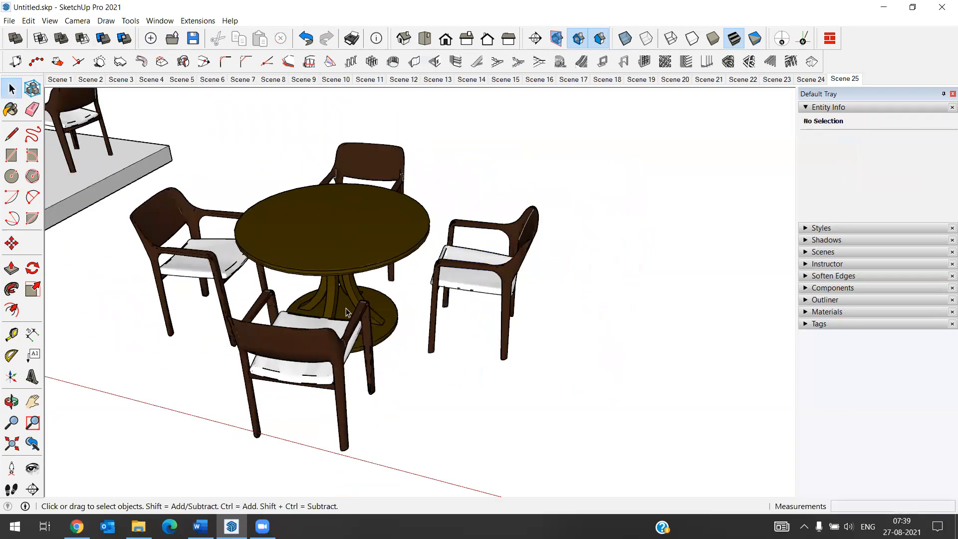
pyautogui.scroll(-2, 347, 312)
pyautogui.scroll(2, 342, 302)
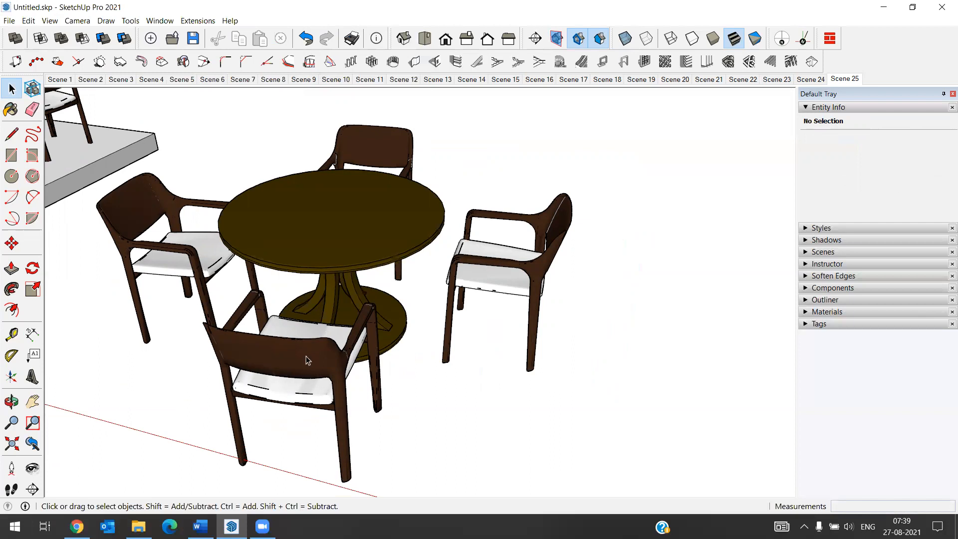
pyautogui.scroll(-2, 379, 356)
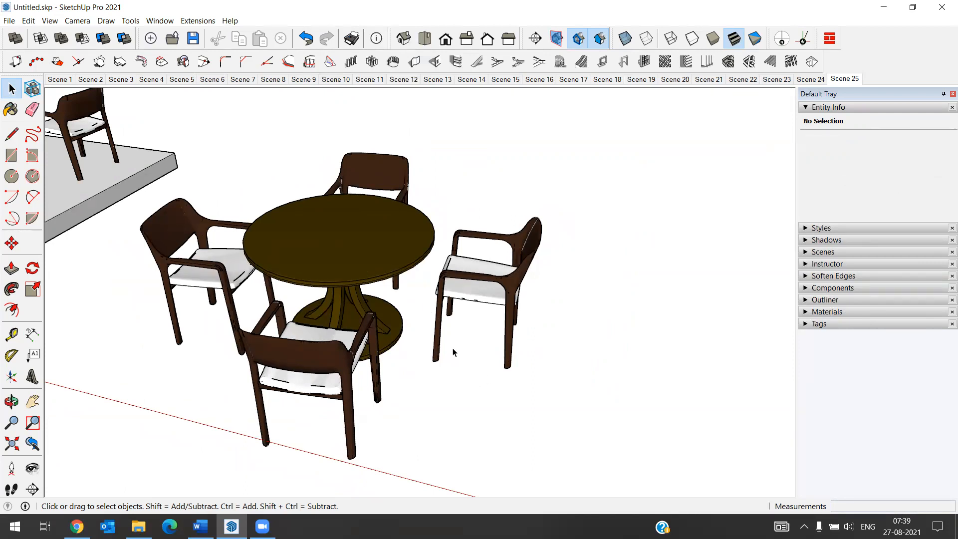
# Undo the chair array and reopen the Polar Array settings for the chair beside the table, keeping 4 entities
pyautogui.hotkey('ctrl', 'z')
pyautogui.click(505, 287)
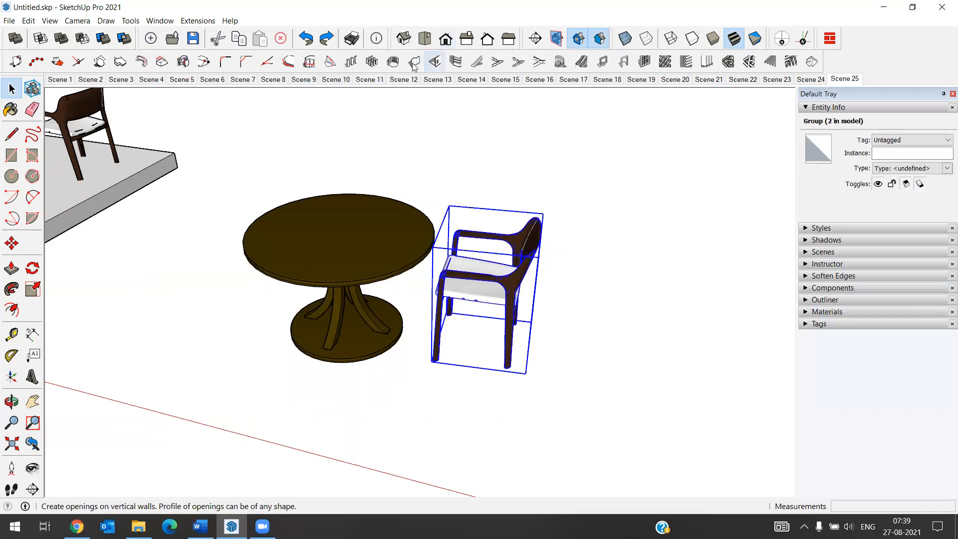
pyautogui.click(391, 65)
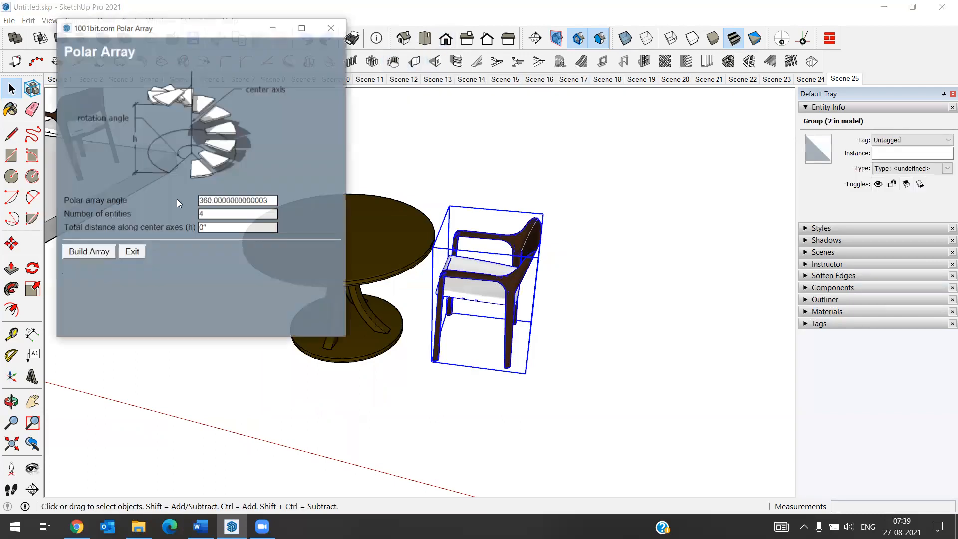
pyautogui.doubleClick(213, 213)
pyautogui.click(214, 212)
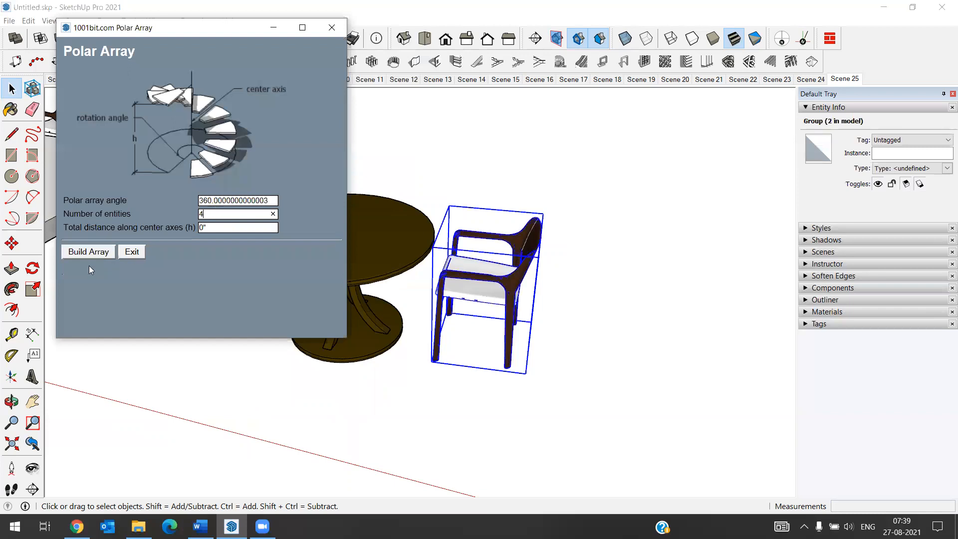
# Try the chair array with a horizontal rotation axis along the green direction from the table base's centre, and undo it
pyautogui.click(88, 252)
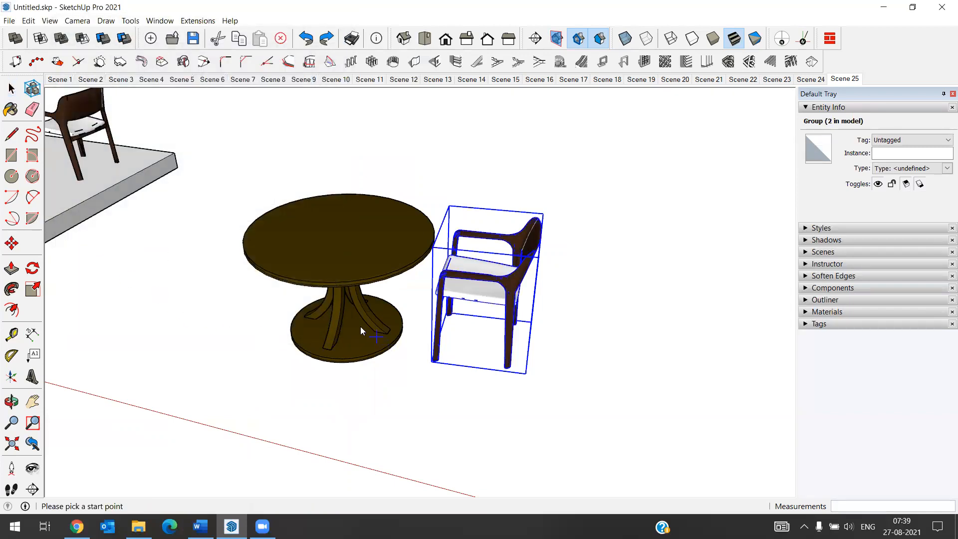
pyautogui.click(352, 321)
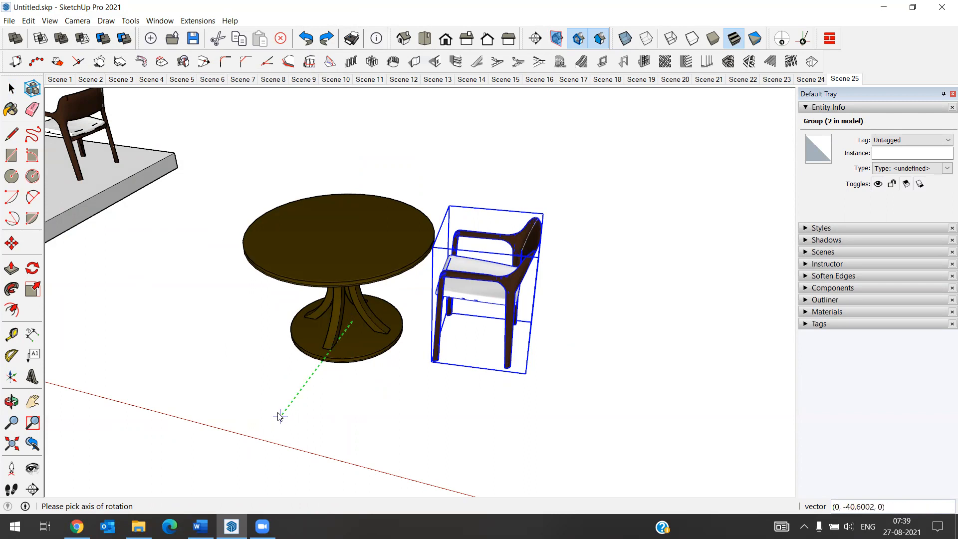
pyautogui.click(249, 451)
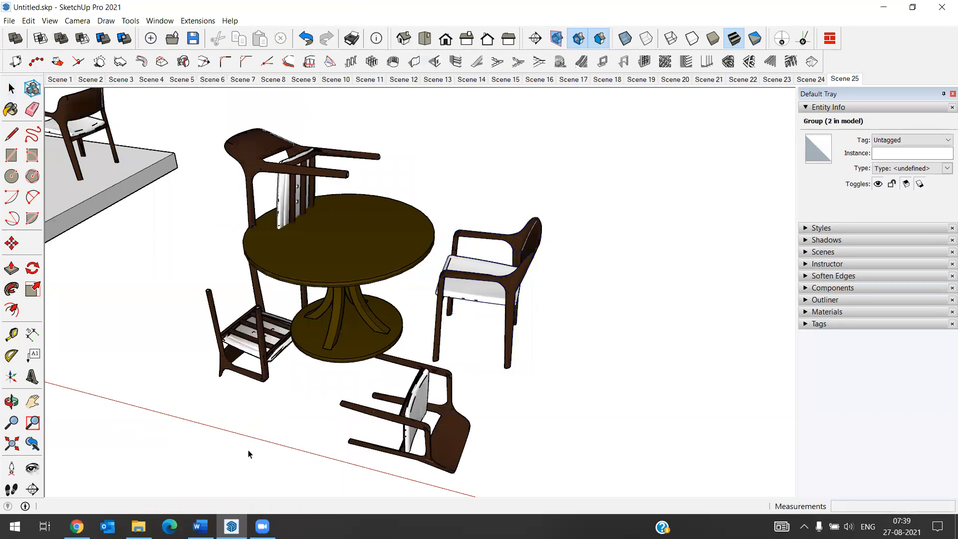
pyautogui.moveTo(323, 362); pyautogui.dragTo(341, 324, button='middle')
pyautogui.moveTo(329, 393); pyautogui.dragTo(301, 428, button='middle')
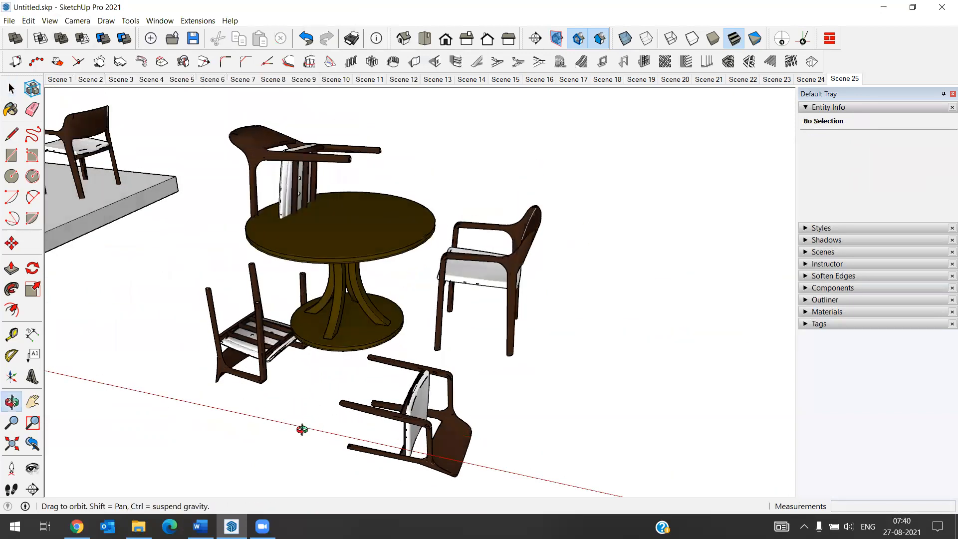
pyautogui.scroll(-3, 301, 419)
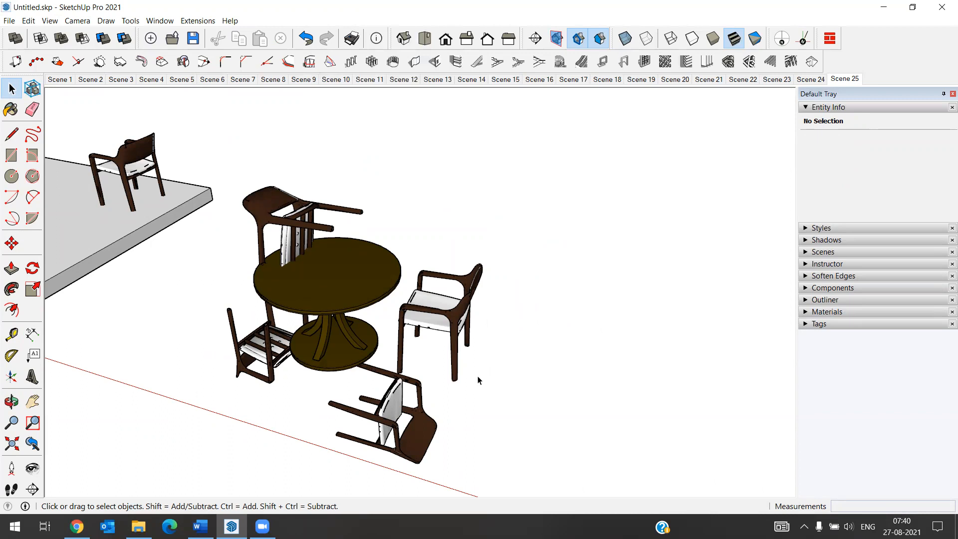
pyautogui.hotkey('ctrl', 'z')
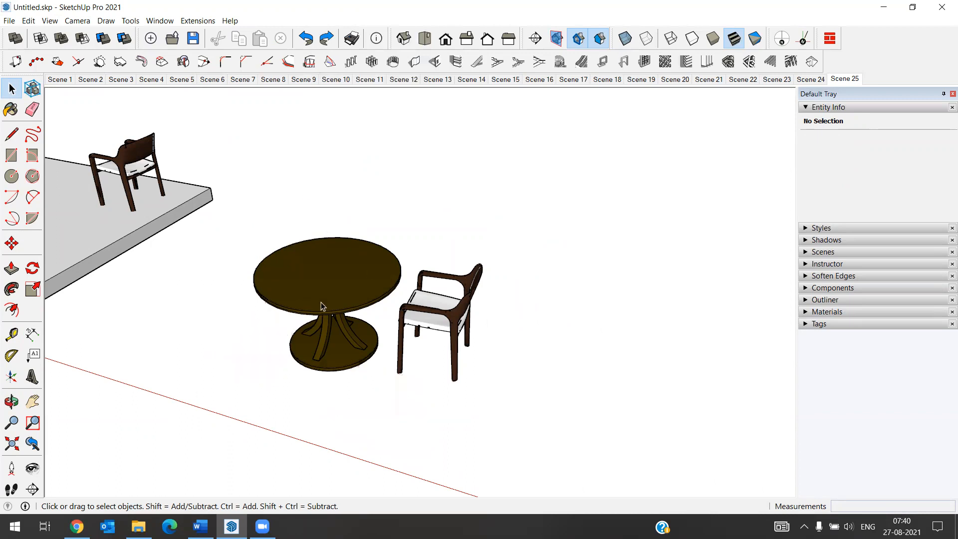
# Rebuild the 4-chair Polar Array with its axis running from the centre of the table base up to the tabletop, and undo it
pyautogui.click(444, 306)
pyautogui.click(394, 62)
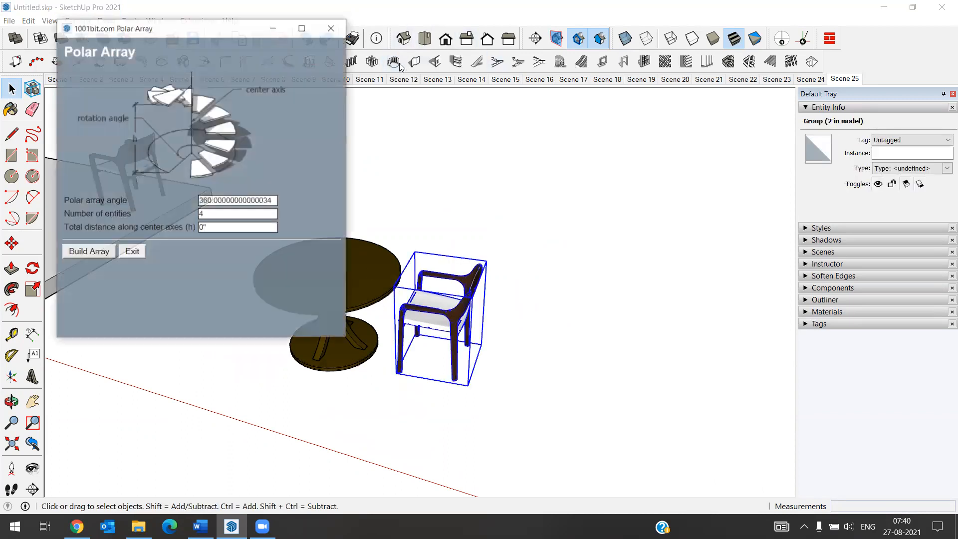
pyautogui.click(109, 254)
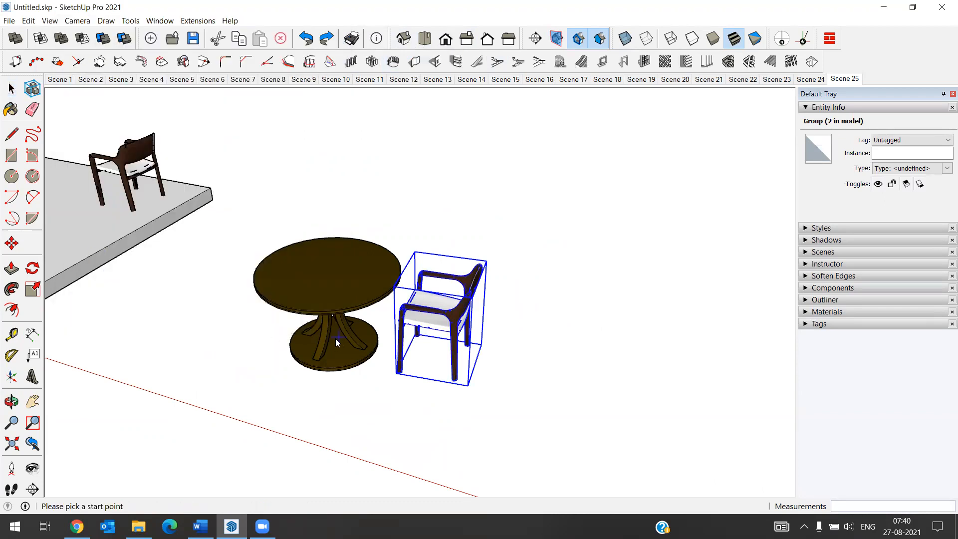
pyautogui.click(335, 341)
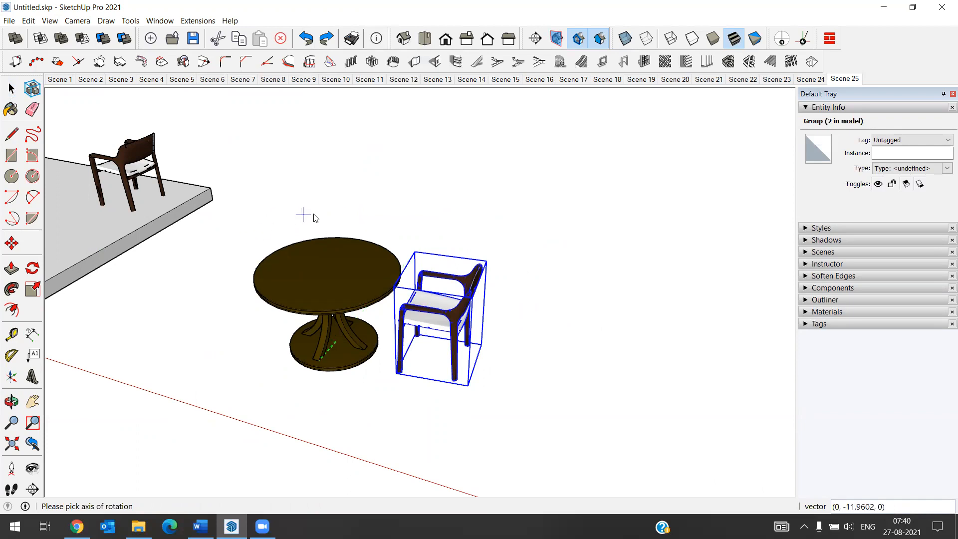
pyautogui.click(327, 248)
pyautogui.scroll(-2, 353, 356)
pyautogui.moveTo(350, 282); pyautogui.dragTo(317, 390, button='middle')
pyautogui.scroll(2, 314, 387)
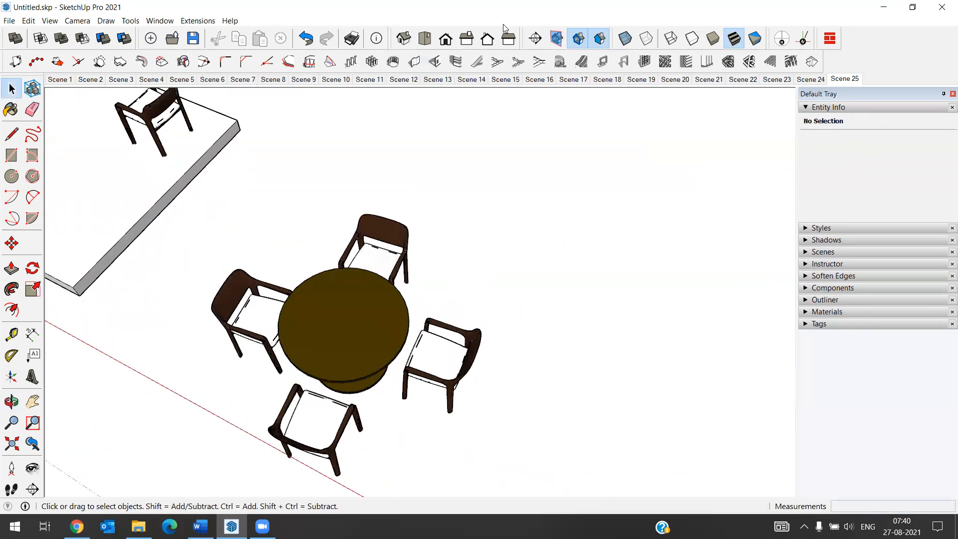
pyautogui.scroll(-4, 327, 271)
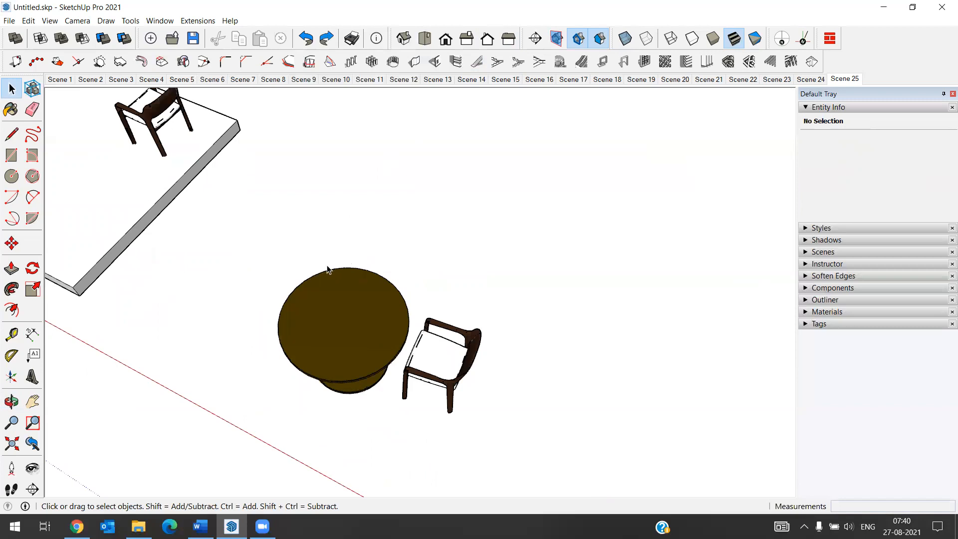
# Draw a rectangle about 2' 3 3/4" by 5 3/8" on the ground between the chair and the large blue-grey face
pyautogui.click(11, 90)
pyautogui.scroll(-2, 264, 247)
pyautogui.scroll(2, 391, 355)
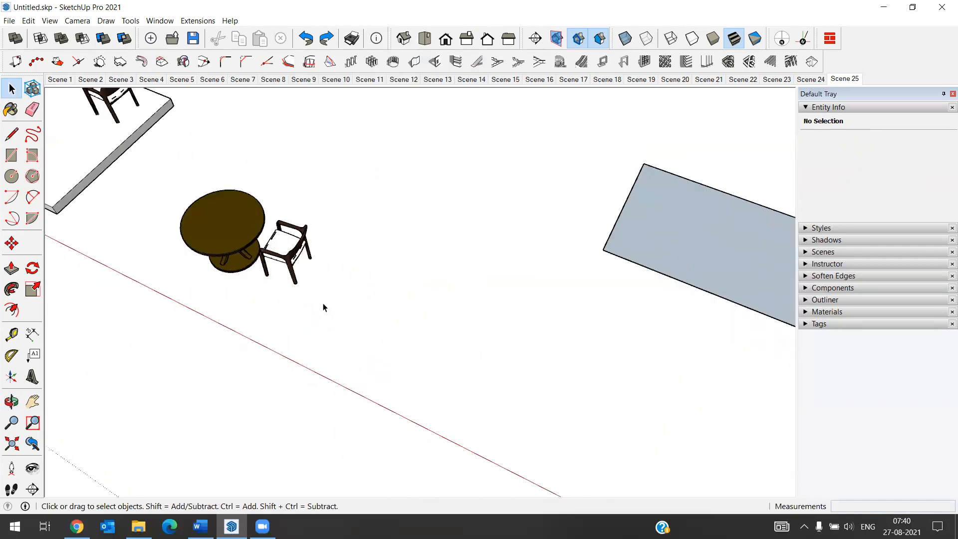
pyautogui.click(11, 155)
pyautogui.click(445, 357)
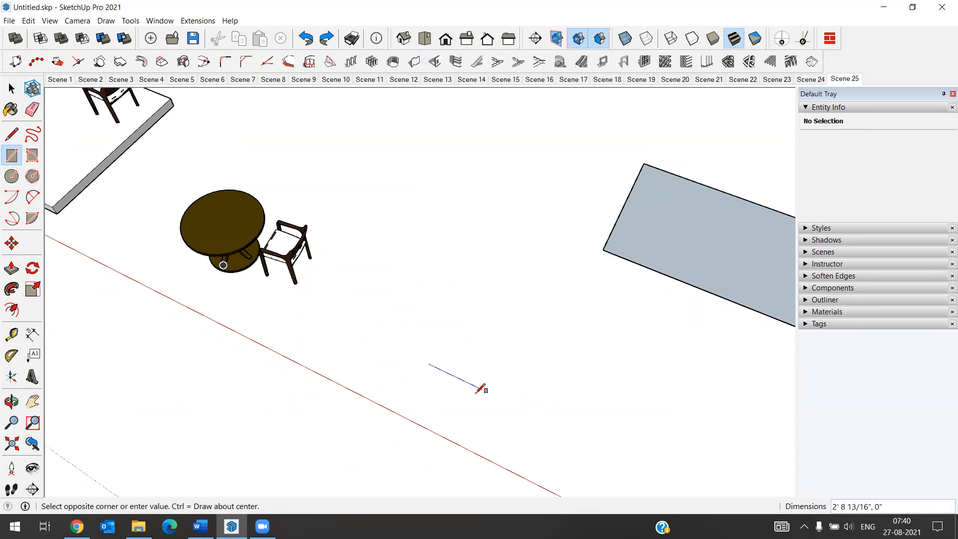
pyautogui.scroll(1, 480, 378)
pyautogui.scroll(2, 476, 371)
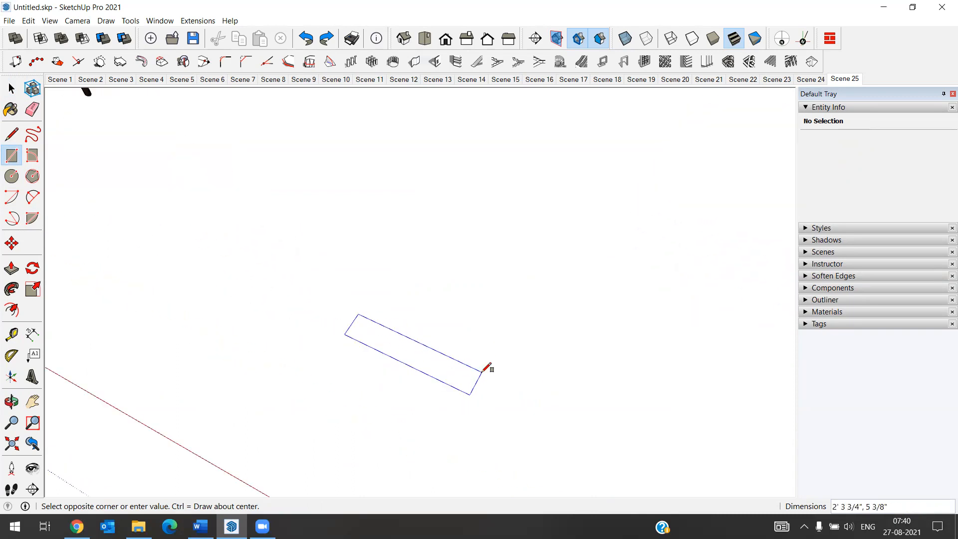
pyautogui.click(482, 371)
pyautogui.scroll(-2, 482, 370)
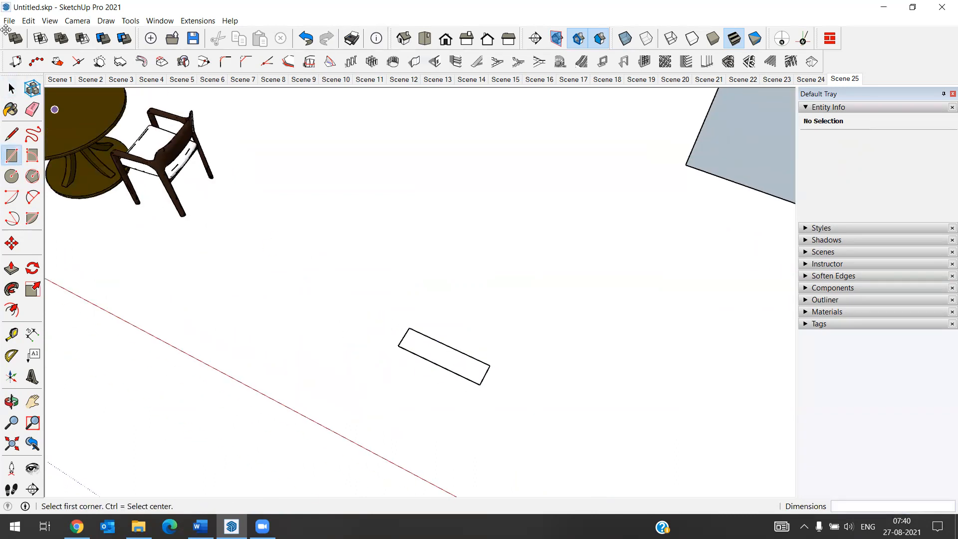
# Extrude the small rectangle upward into a low block with Push/Pull
pyautogui.click(12, 88)
pyautogui.scroll(2, 455, 329)
pyautogui.click(453, 330)
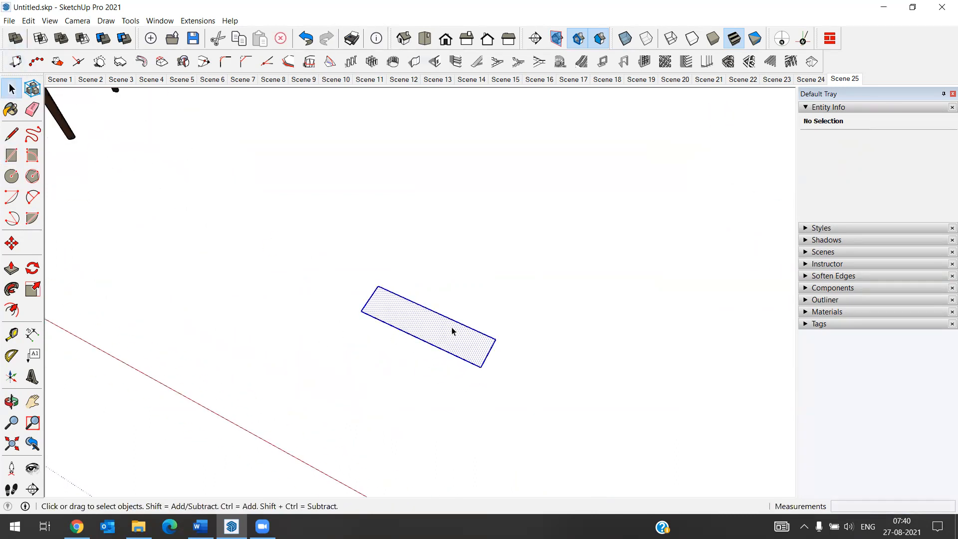
pyautogui.click(11, 268)
pyautogui.moveTo(436, 336); pyautogui.dragTo(439, 325)
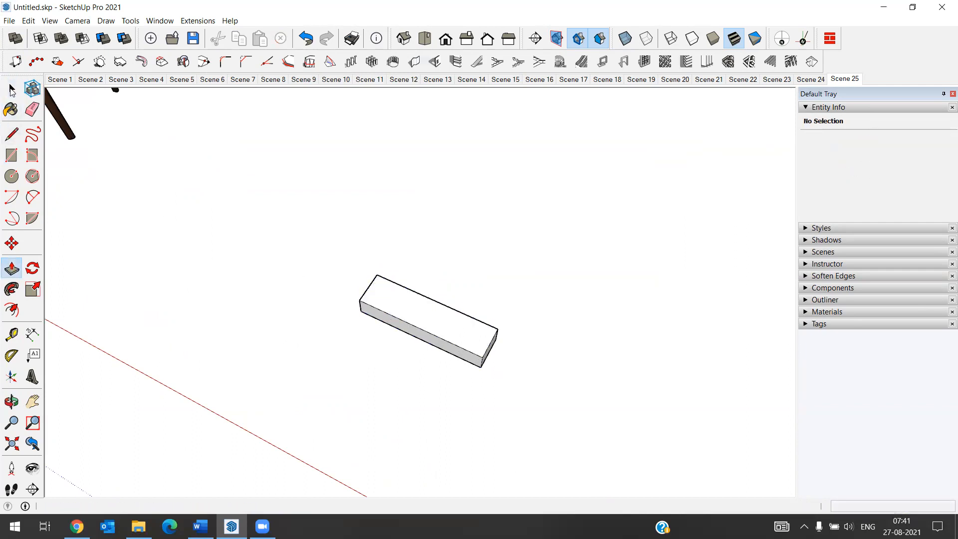
# Make the whole block a group and clear the selection
pyautogui.click(11, 89)
pyautogui.tripleClick(409, 318)
pyautogui.rightClick(409, 314)
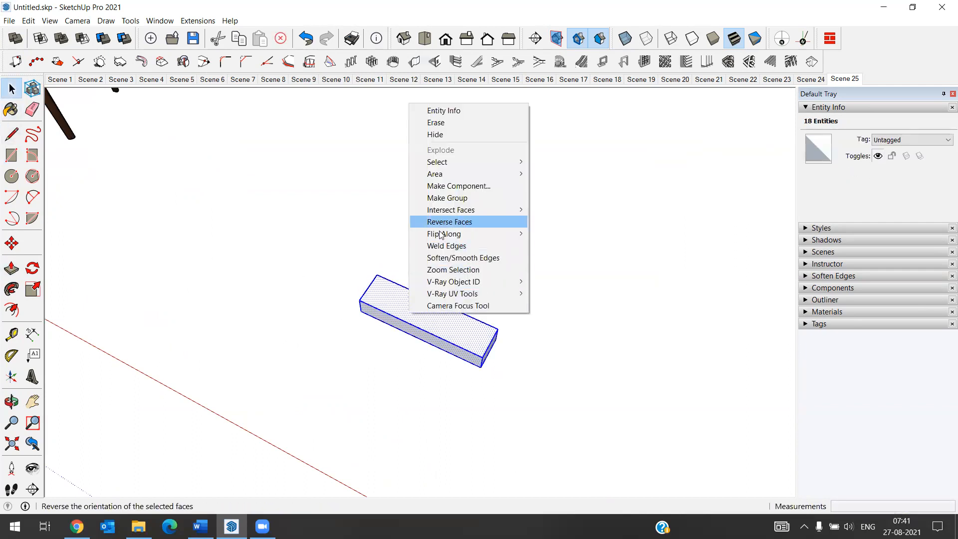
pyautogui.click(446, 198)
pyautogui.scroll(-5, 381, 370)
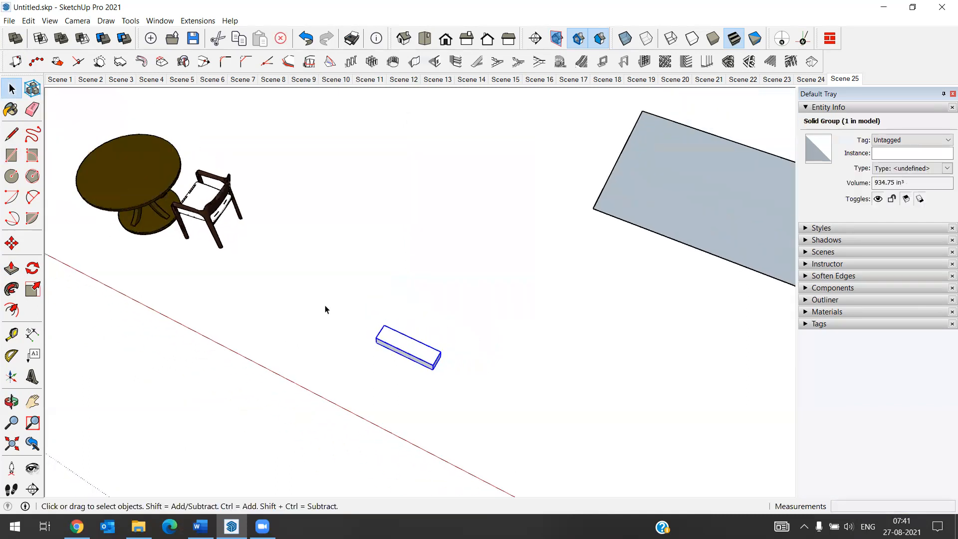
pyautogui.scroll(2, 325, 309)
pyautogui.click(356, 327)
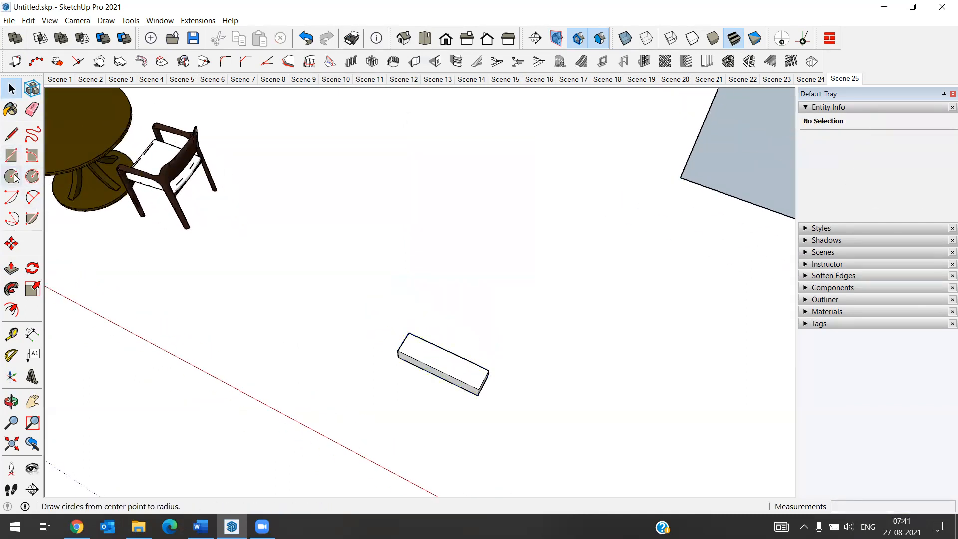
# Draw a small circle on the ground a short distance beyond the block's short end, on the side towards the table
pyautogui.click(11, 176)
pyautogui.scroll(3, 344, 321)
pyautogui.click(329, 322)
pyautogui.click(340, 321)
pyautogui.scroll(-3, 354, 327)
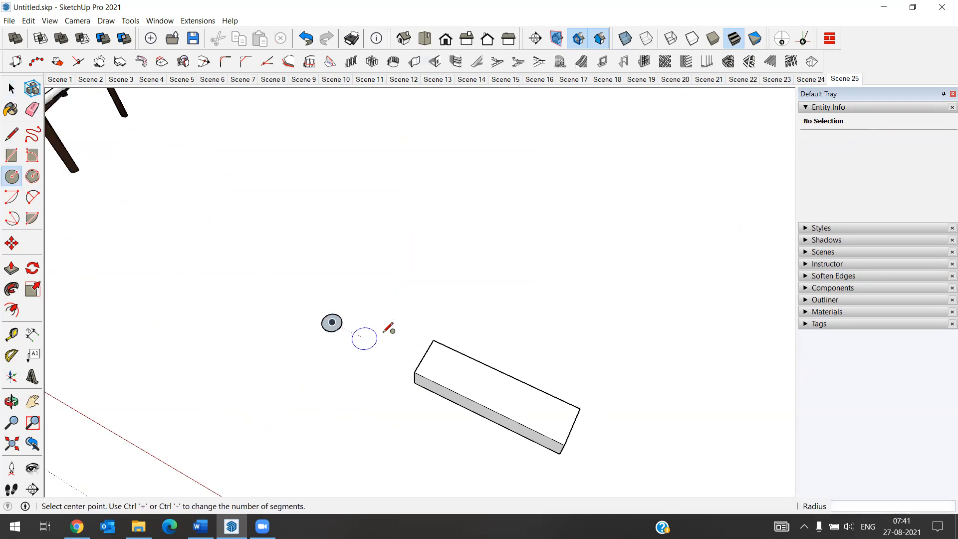
pyautogui.press('space')
pyautogui.scroll(2, 396, 385)
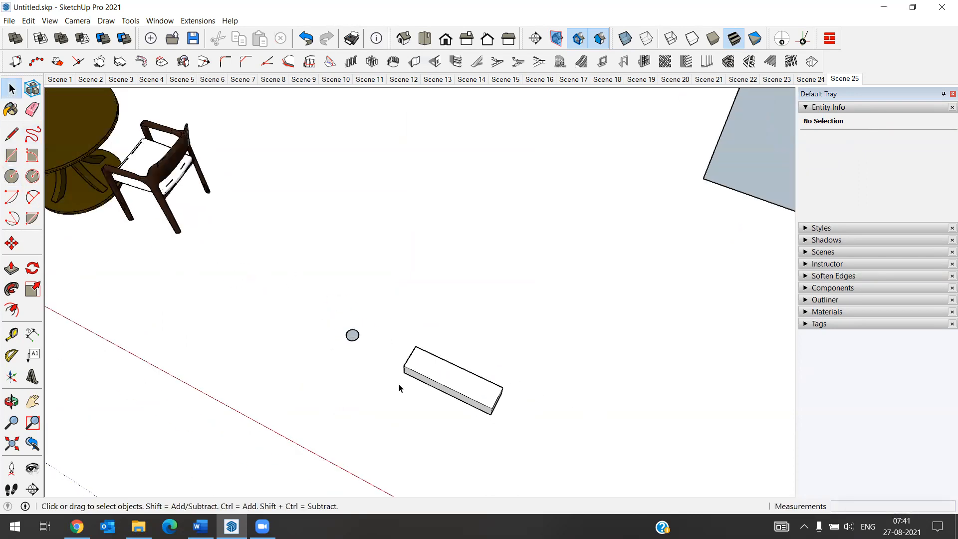
# Open the Polar Array settings for the block, edit the total distance along the centre axis and the number of entities, and start building
pyautogui.click(479, 366)
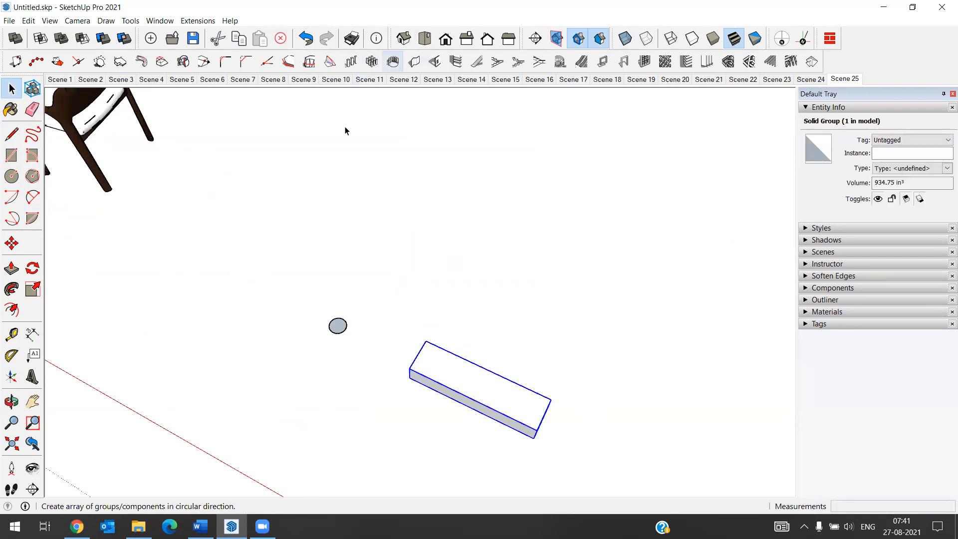
pyautogui.click(372, 61)
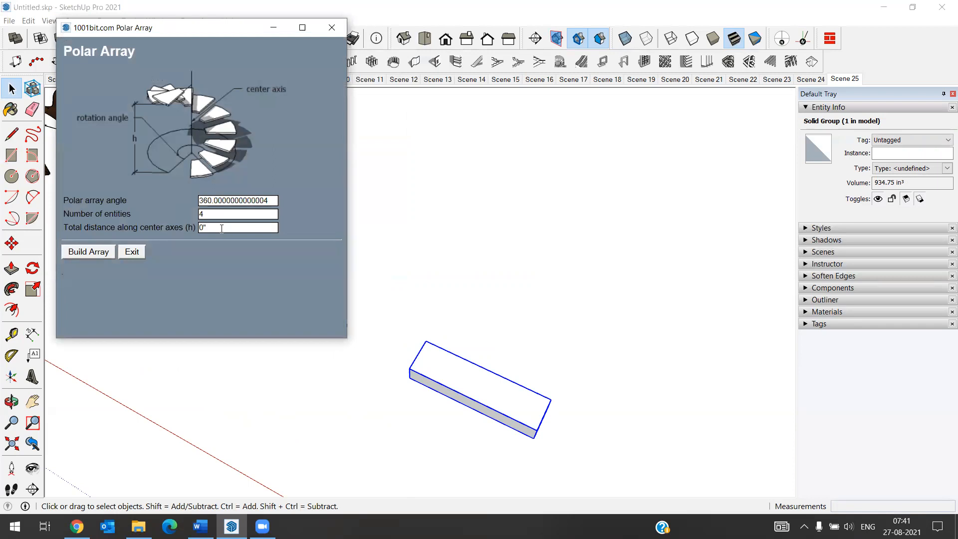
pyautogui.doubleClick(219, 229)
pyautogui.doubleClick(207, 214)
pyautogui.click(90, 252)
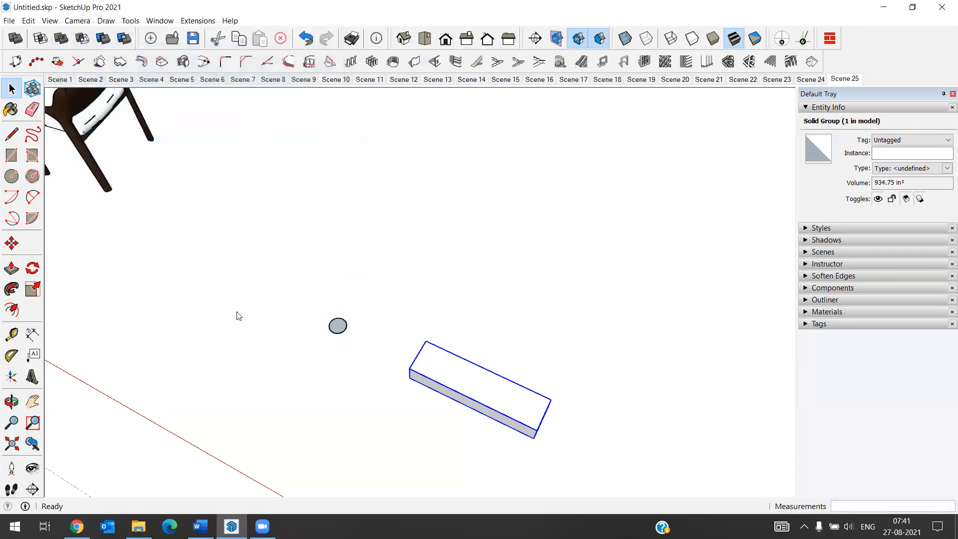